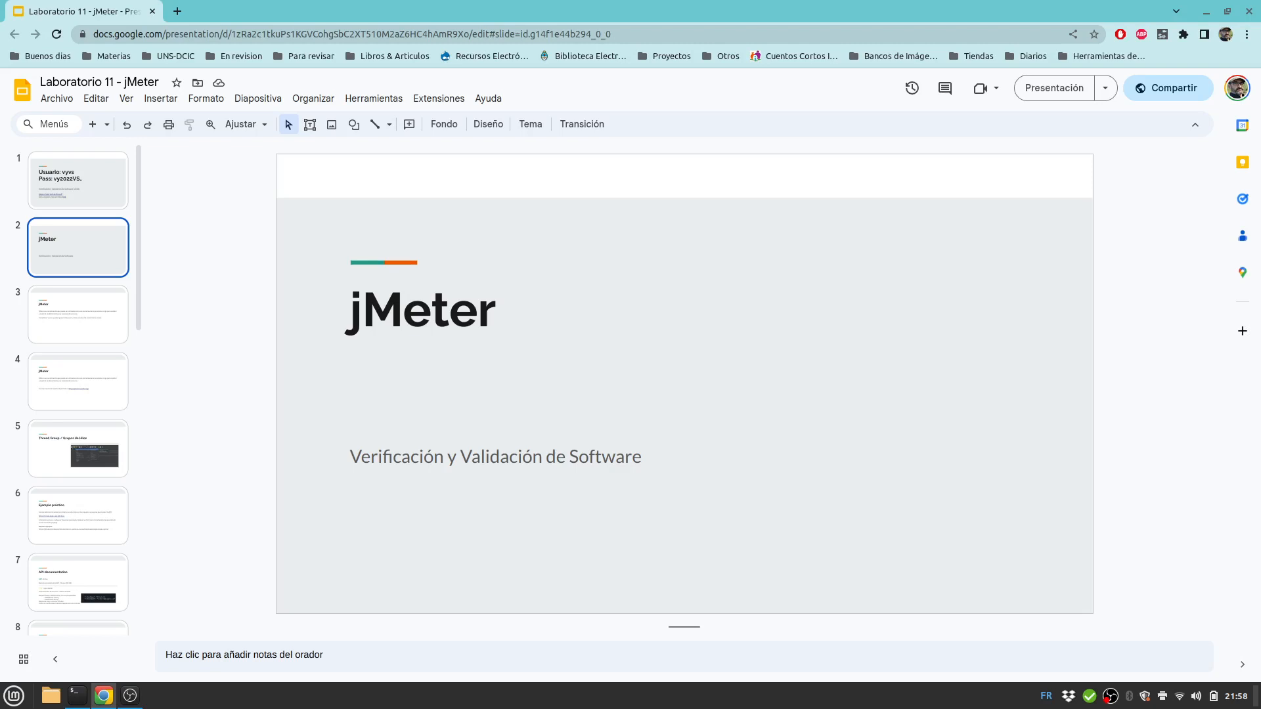
click(78, 314)
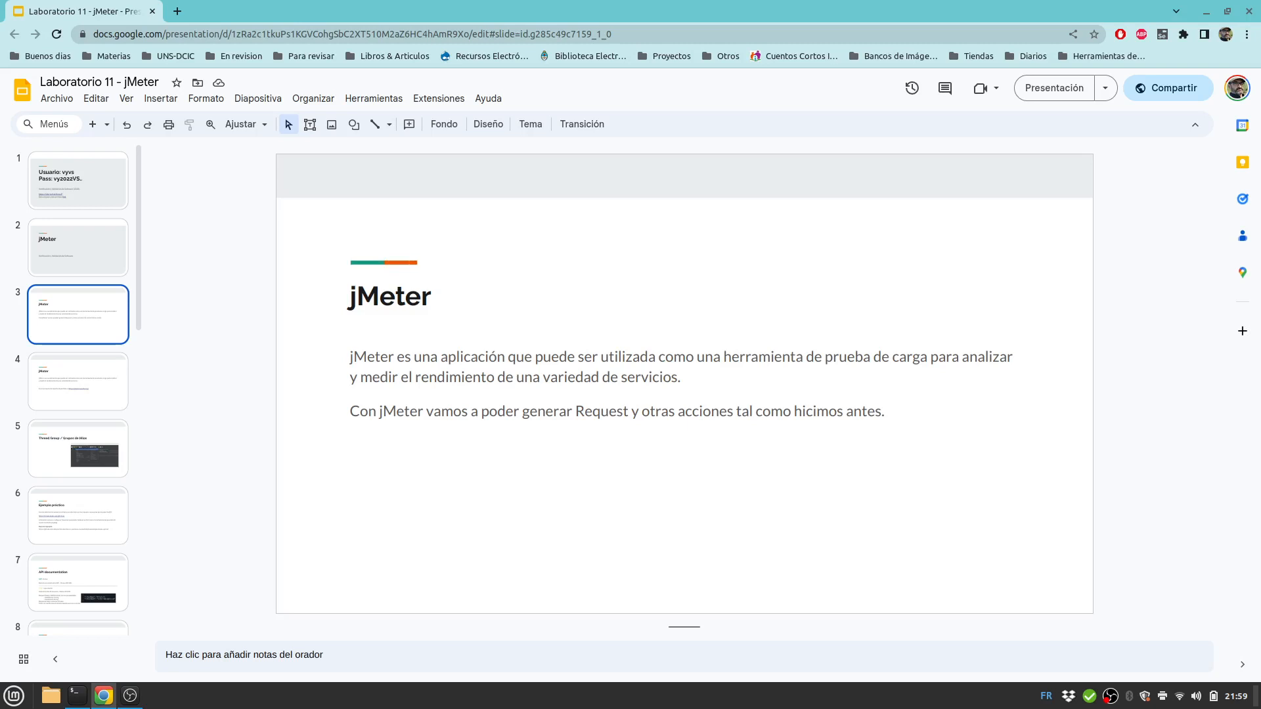
key(Down)
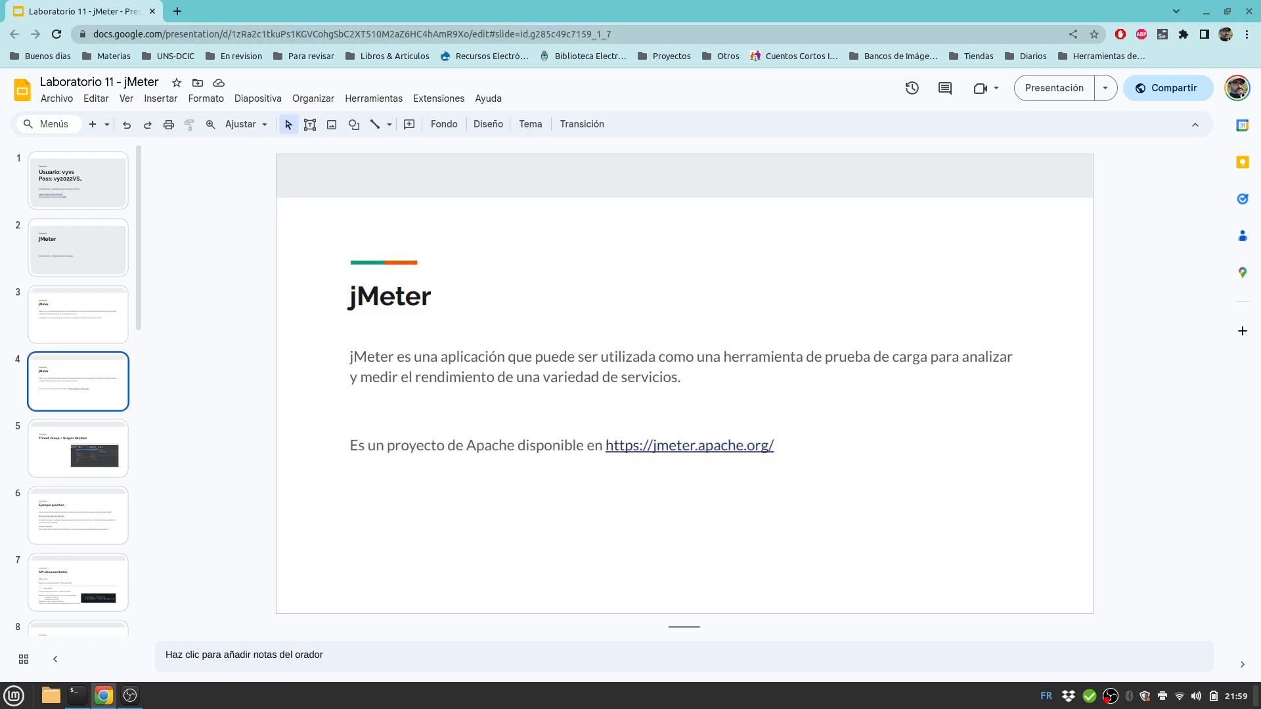
click(690, 445)
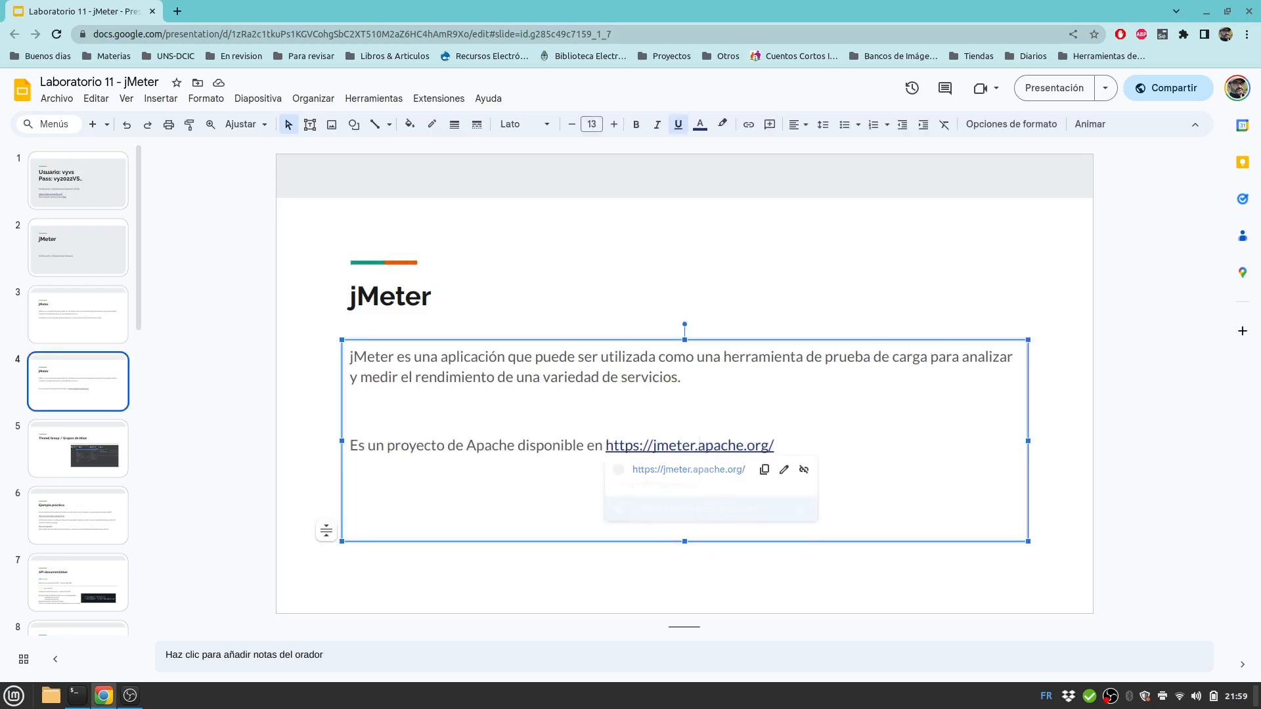
click(690, 470)
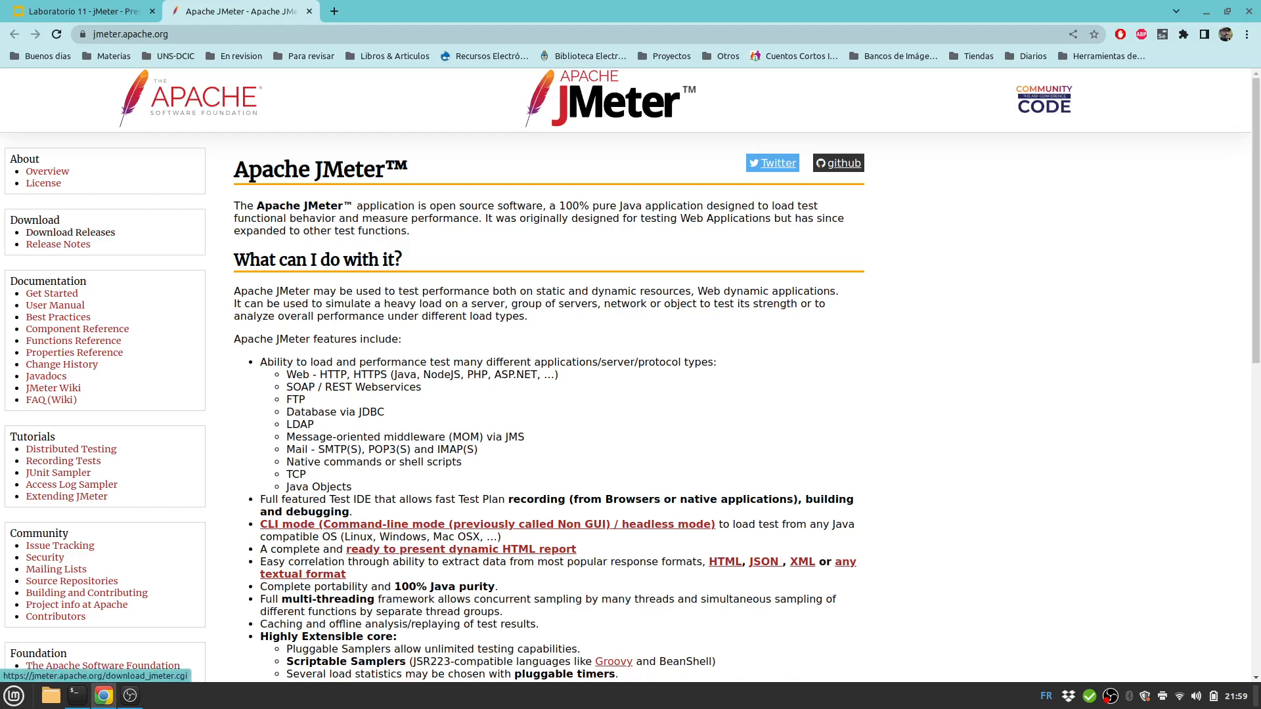
On the JMeter download page, download the apache-jmeter-5.6.2.zip binary.
click(70, 232)
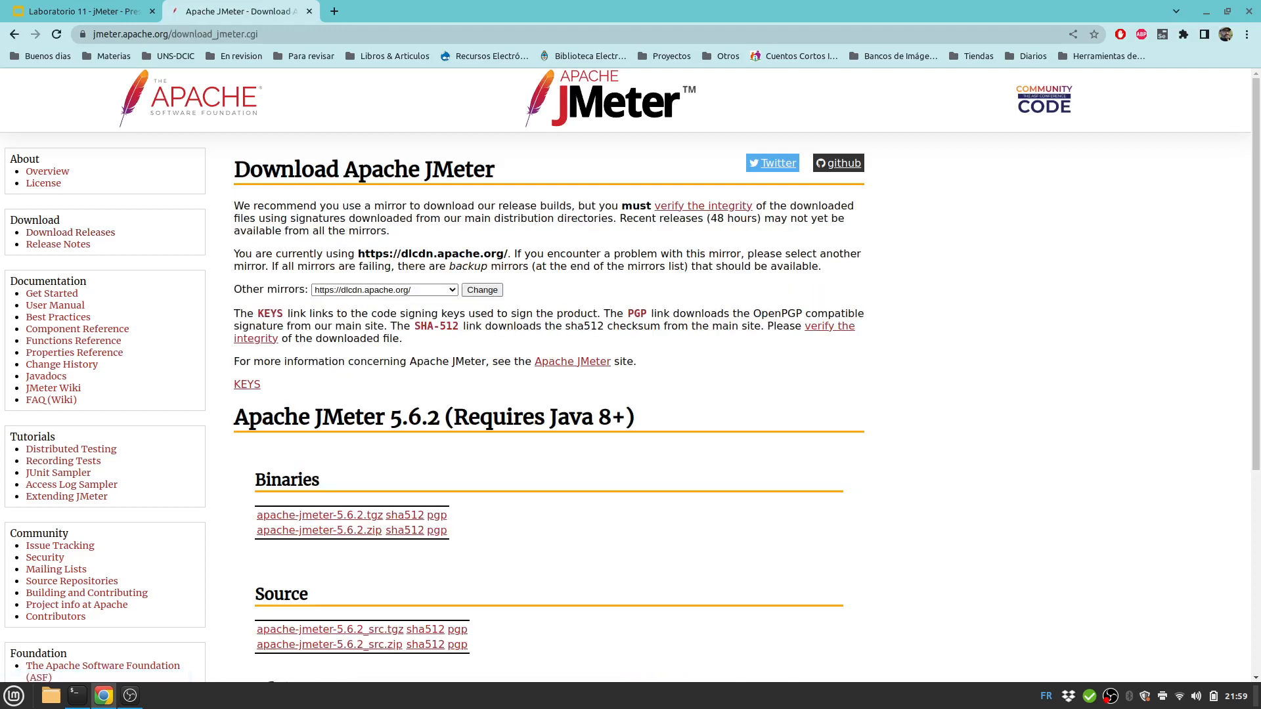
scroll(70, 232, down, 2)
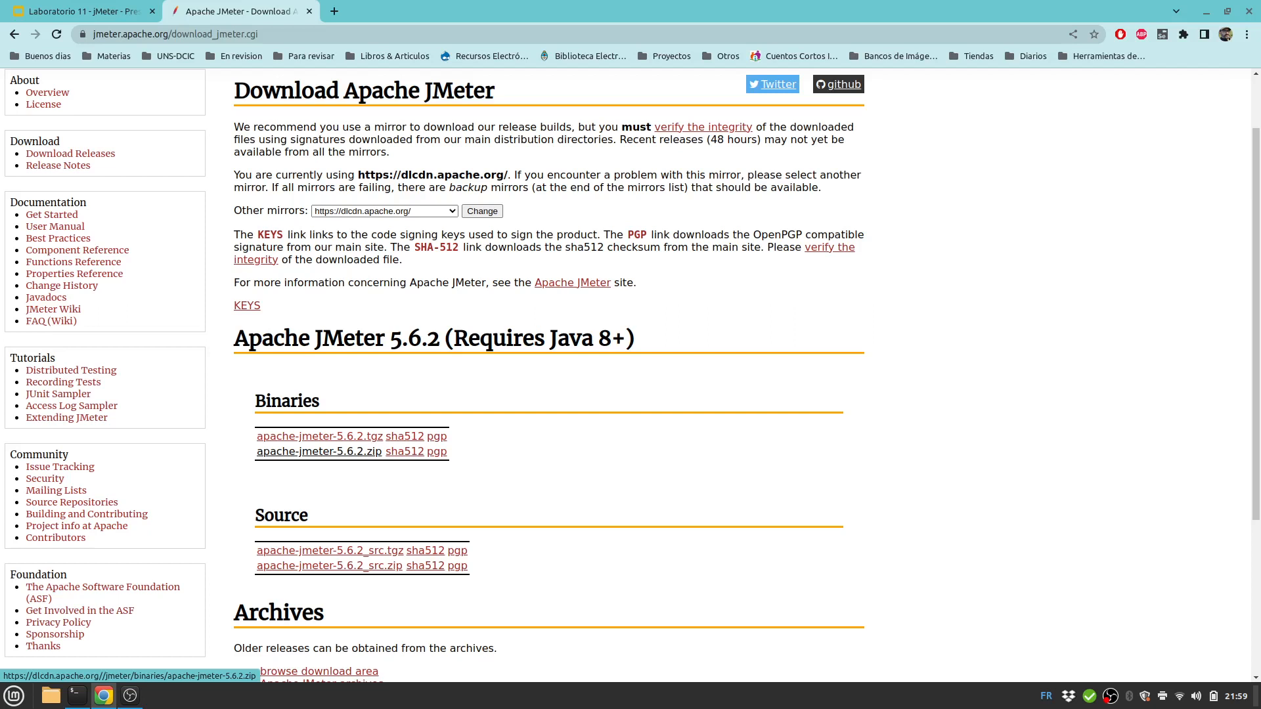
click(319, 451)
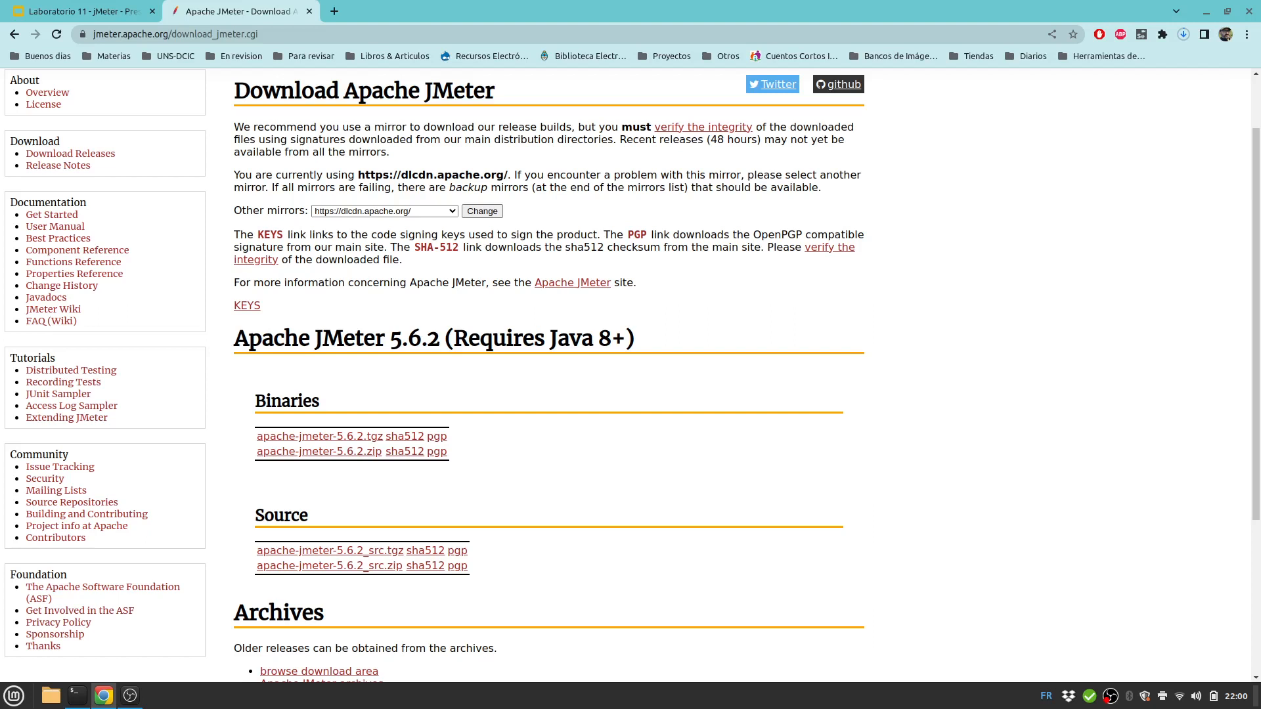
Cancel the duplicate JMeter zip download in Chrome's recent downloads list.
drag(454, 339, 635, 339)
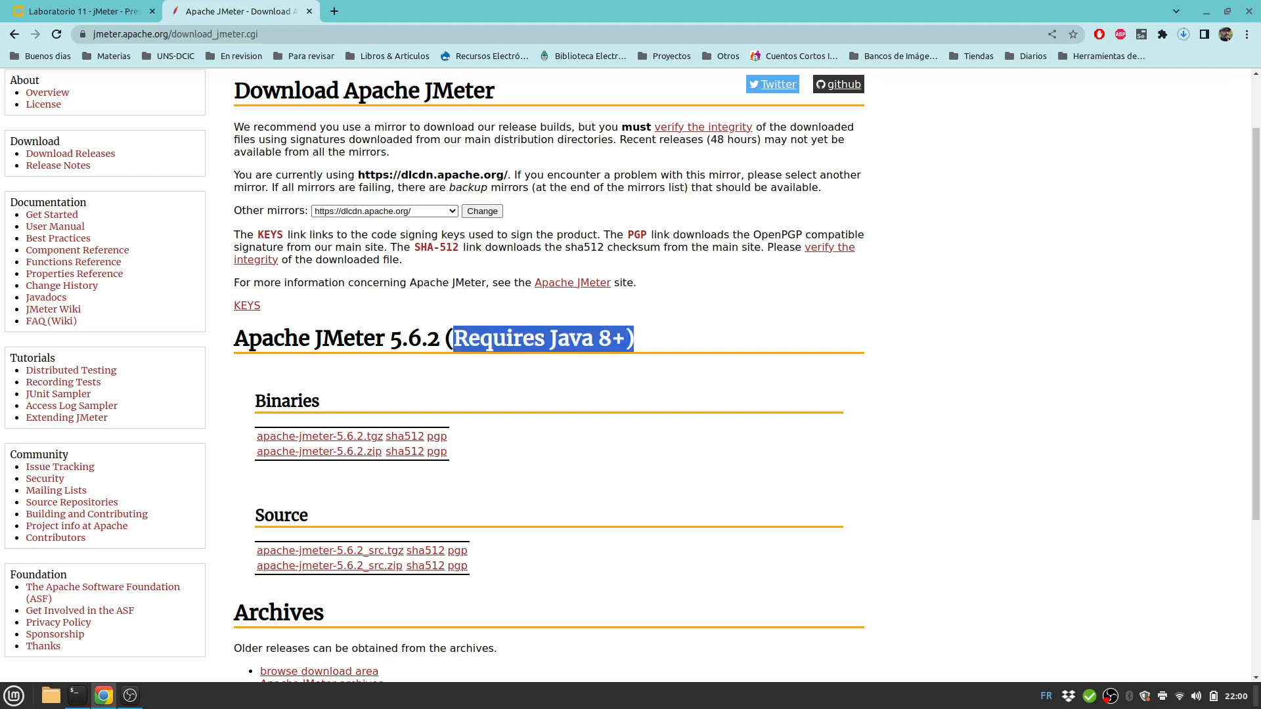
click(1184, 34)
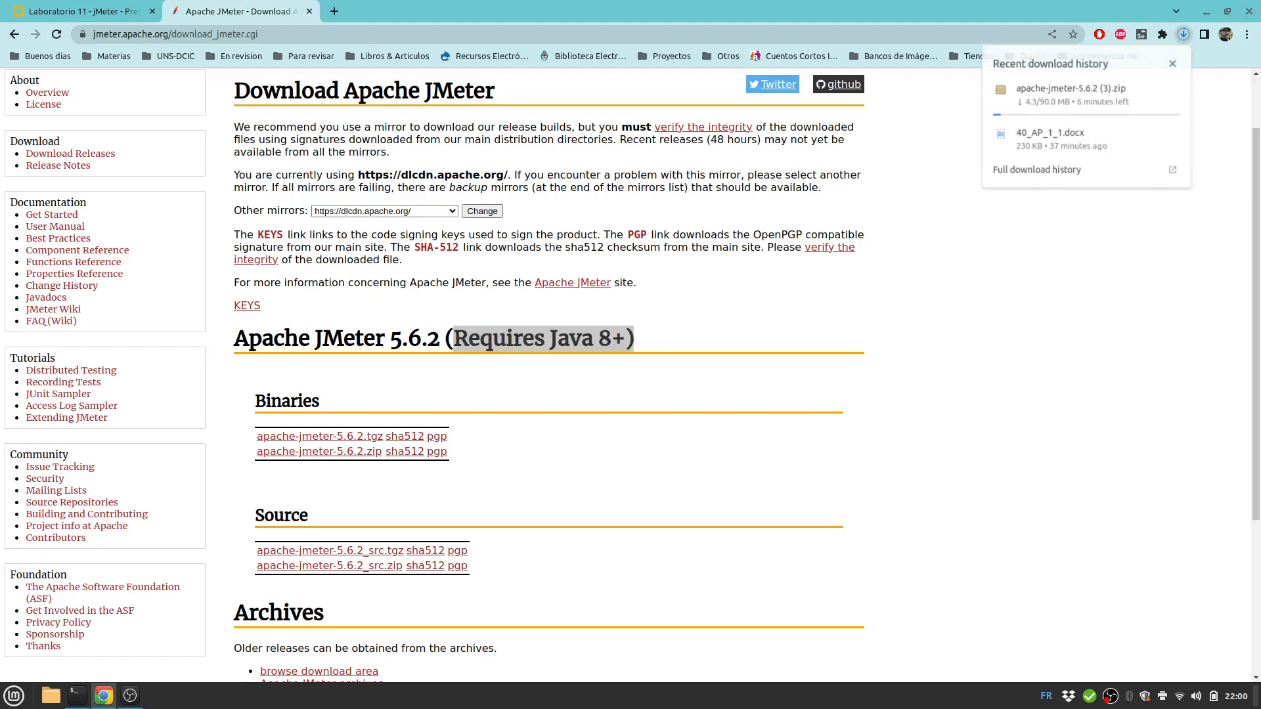
click(1174, 89)
click(1051, 263)
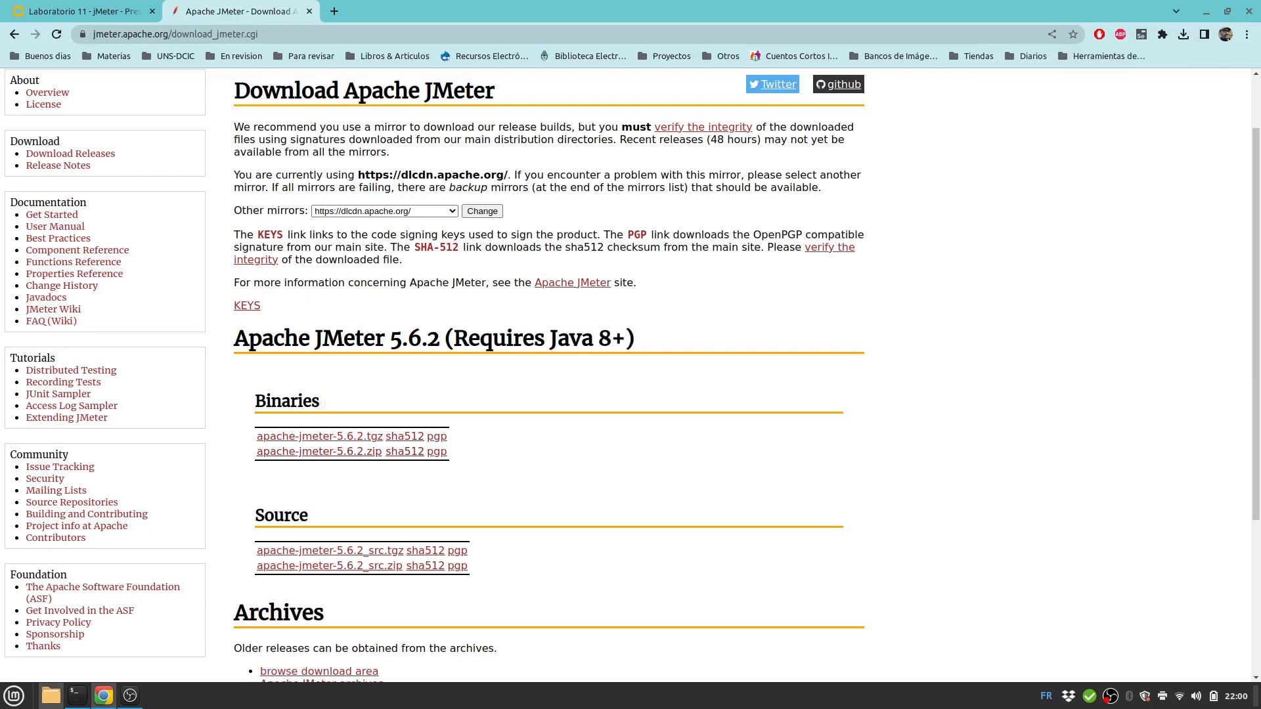
Open a terminal in ~/Downloads/apache-jmeter-5.6.2 from Nemo.
click(51, 696)
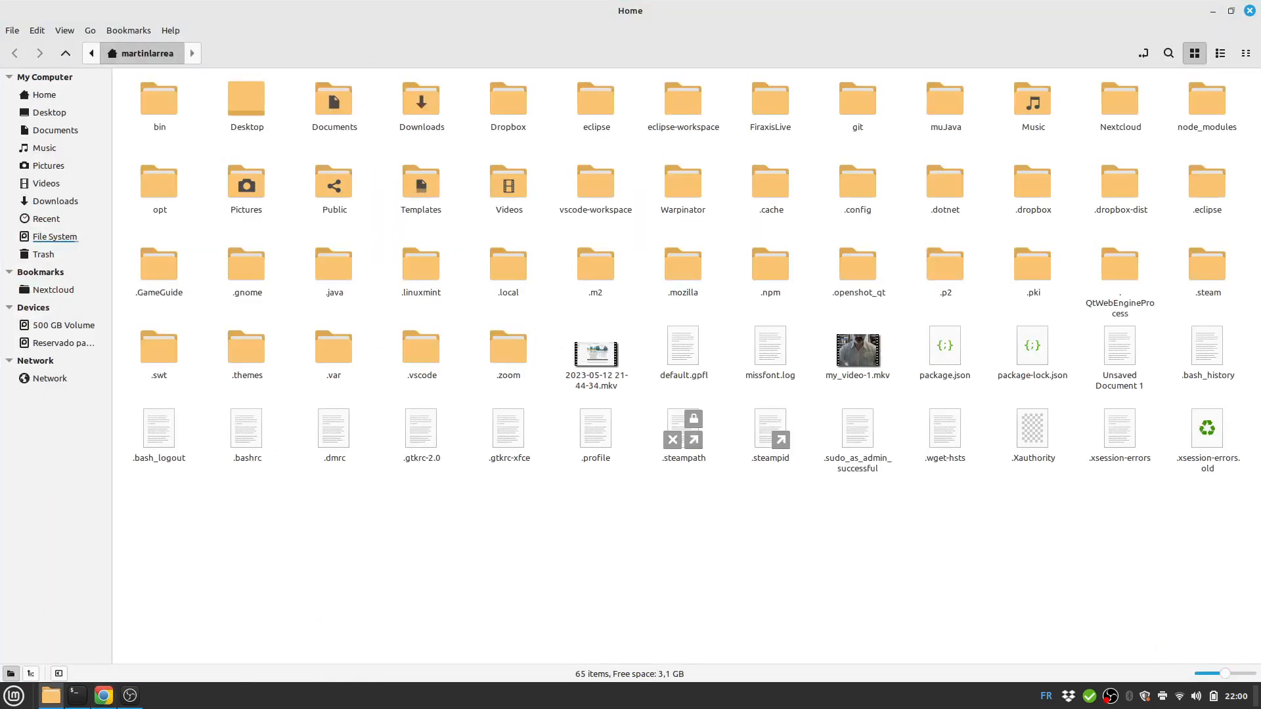
double_click(421, 100)
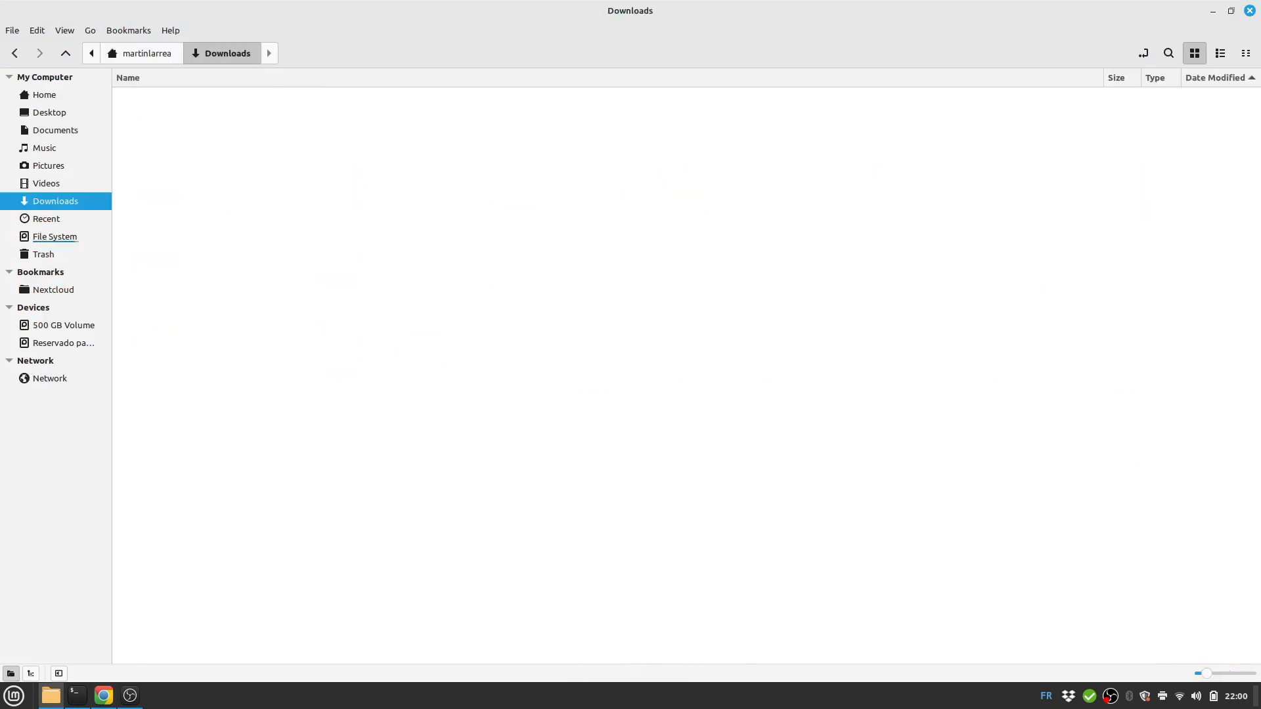
double_click(171, 103)
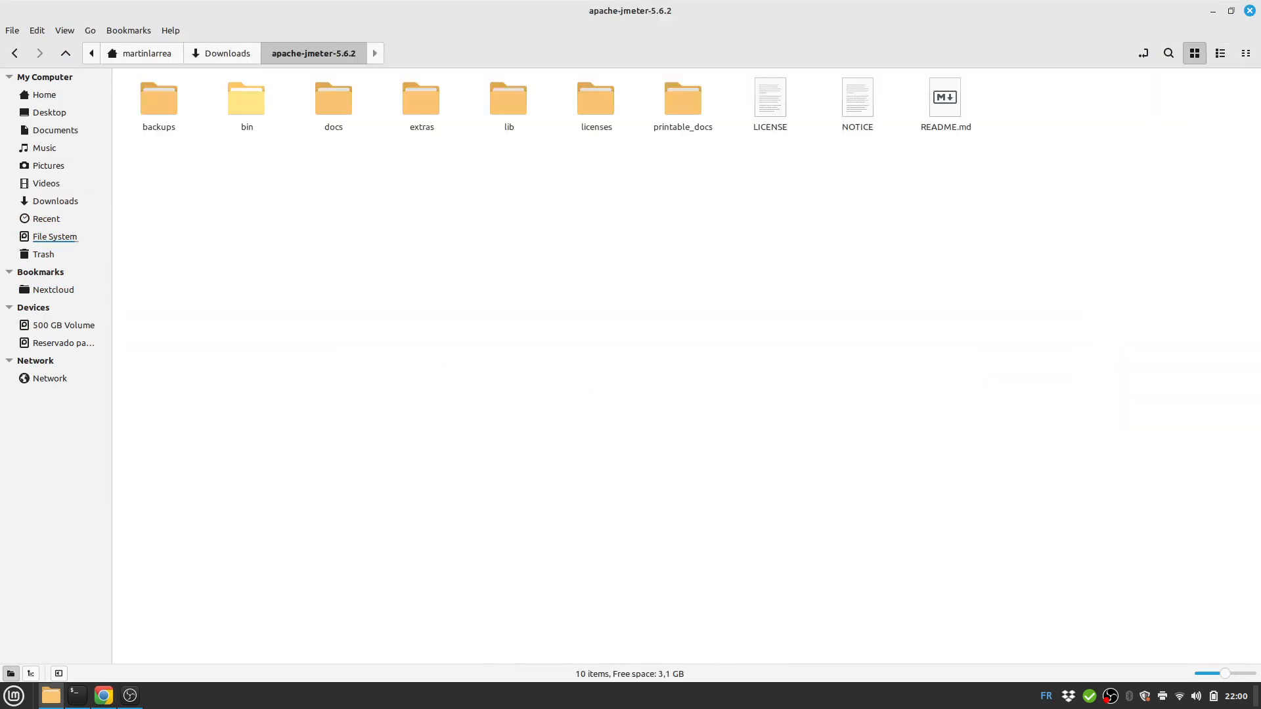
right_click(322, 265)
click(358, 314)
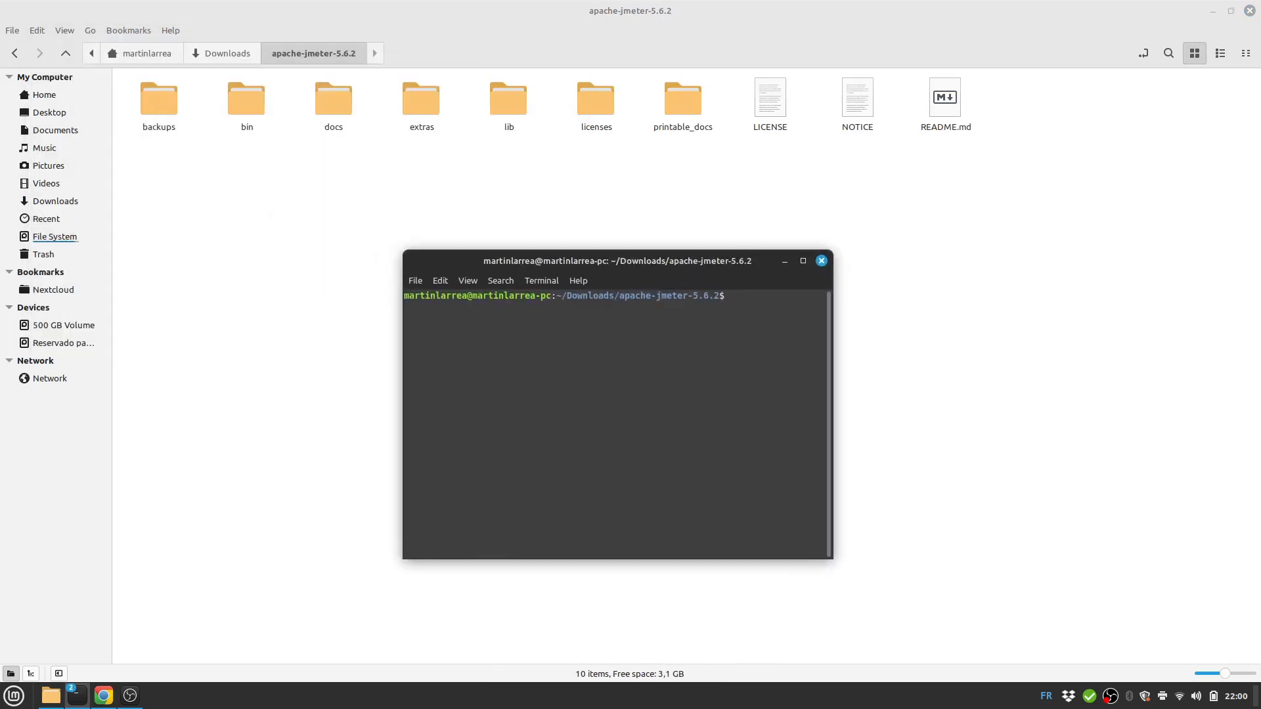
In the bin folder, list the jar files and run java -jar ApacheJMeter.jar.
text(cd bin)
key(Return)
text(ls *)
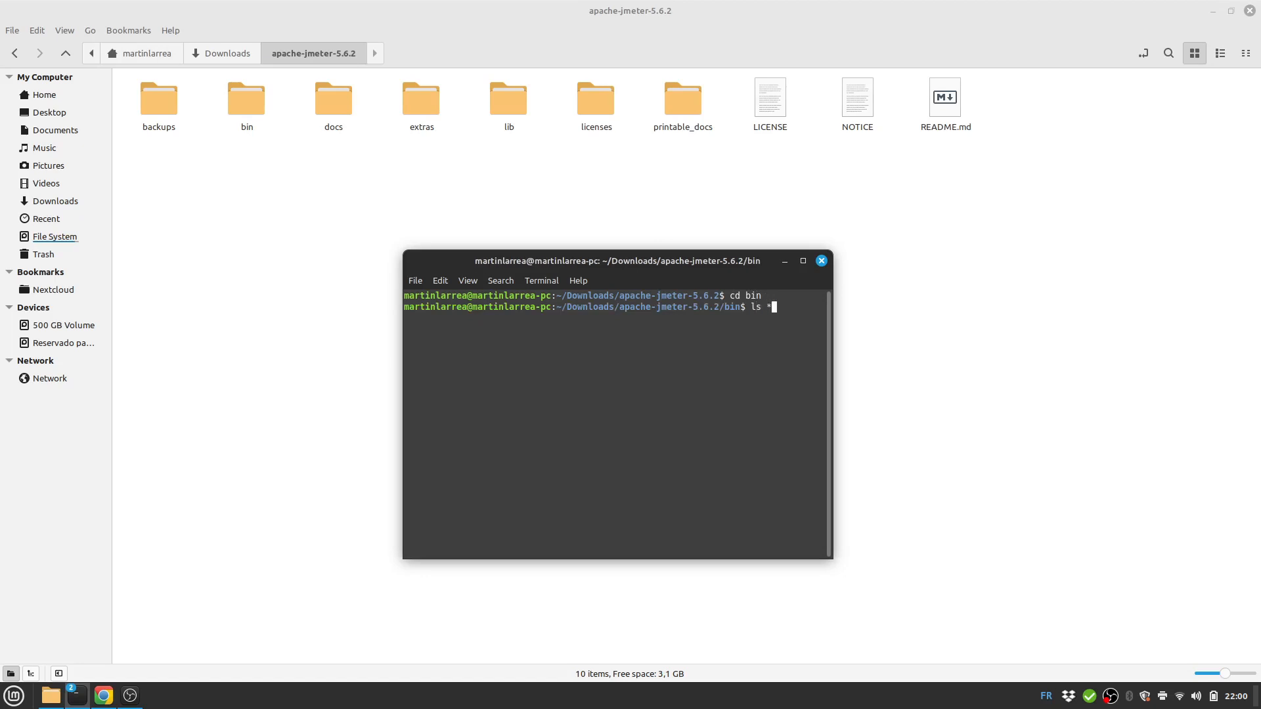
text(.jar)
key(Return)
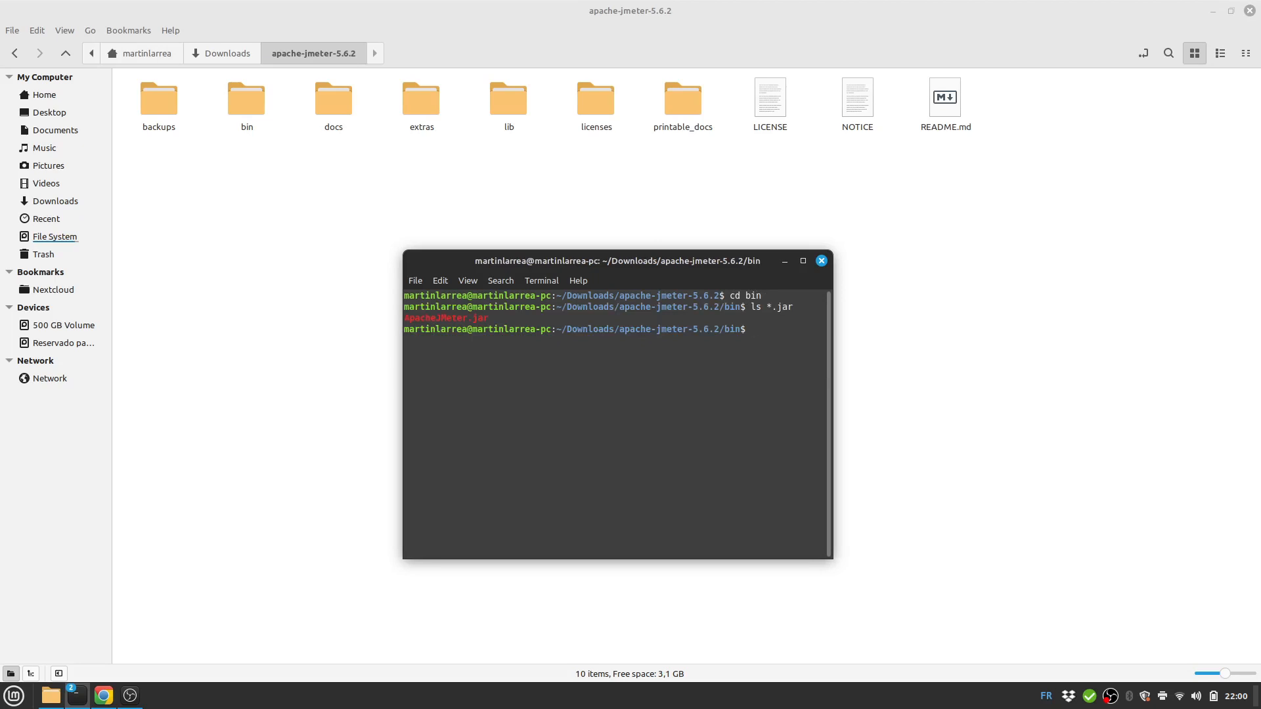
text(java -jar Apac)
key(Tab)
key(Return)
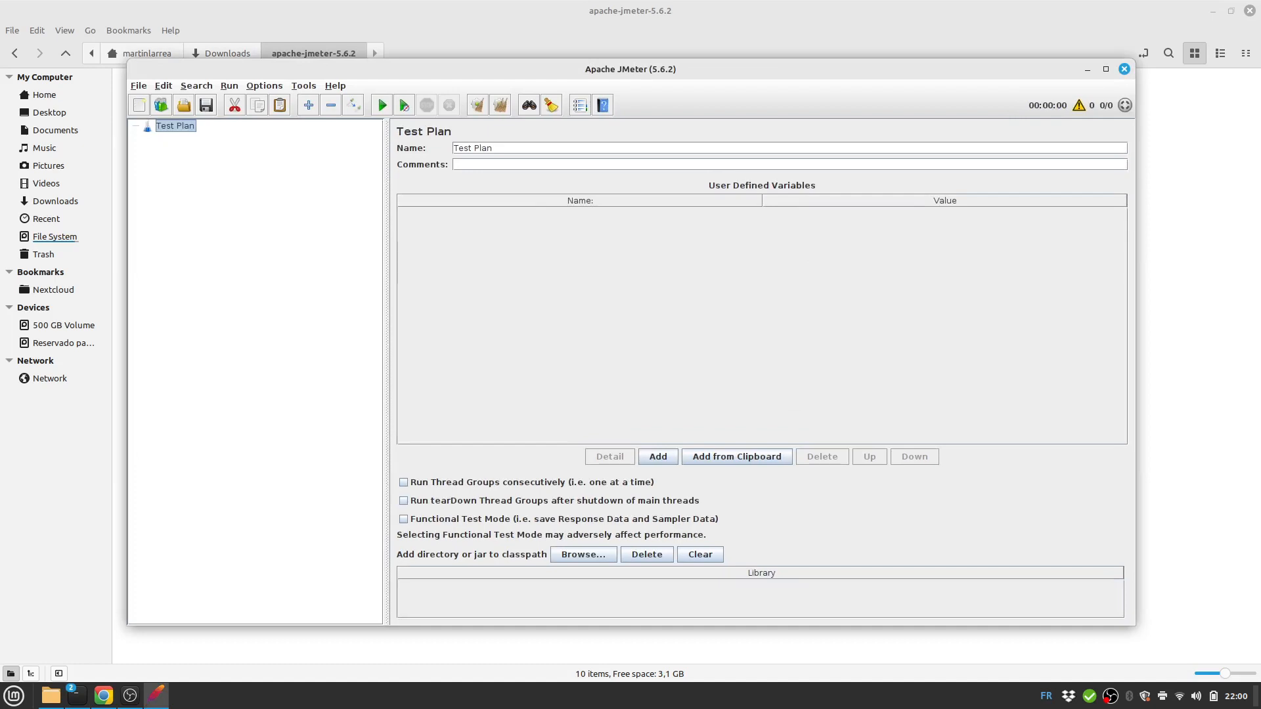
Maximize the JMeter window, then switch back to Chrome.
click(1106, 69)
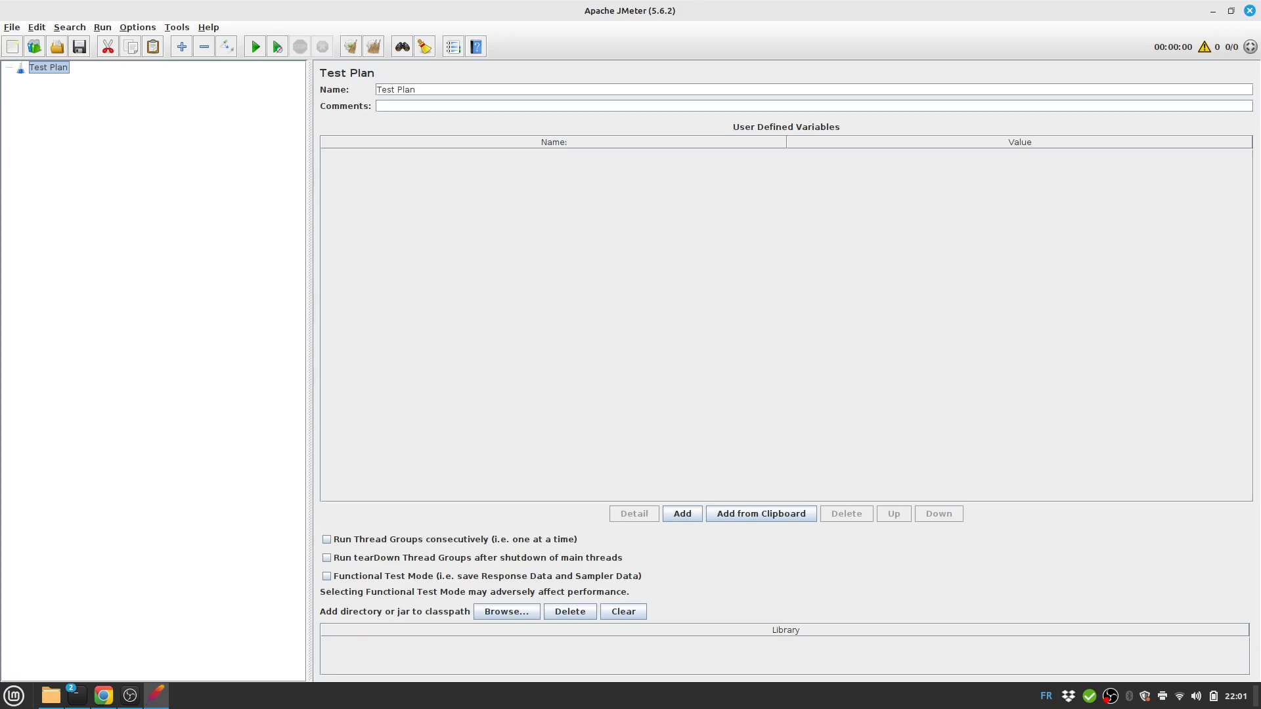
click(104, 695)
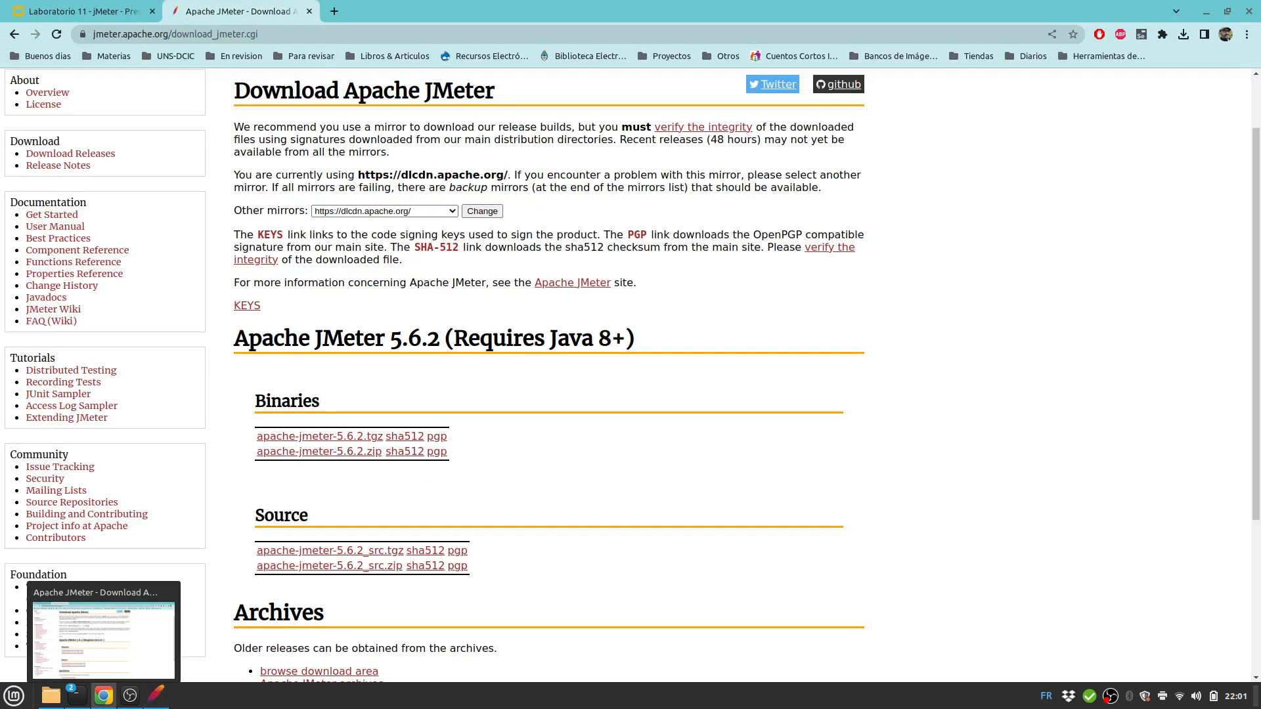
Copy the simple-books-api.glitch.me URL from slide 6, then return to JMeter.
click(84, 11)
click(79, 449)
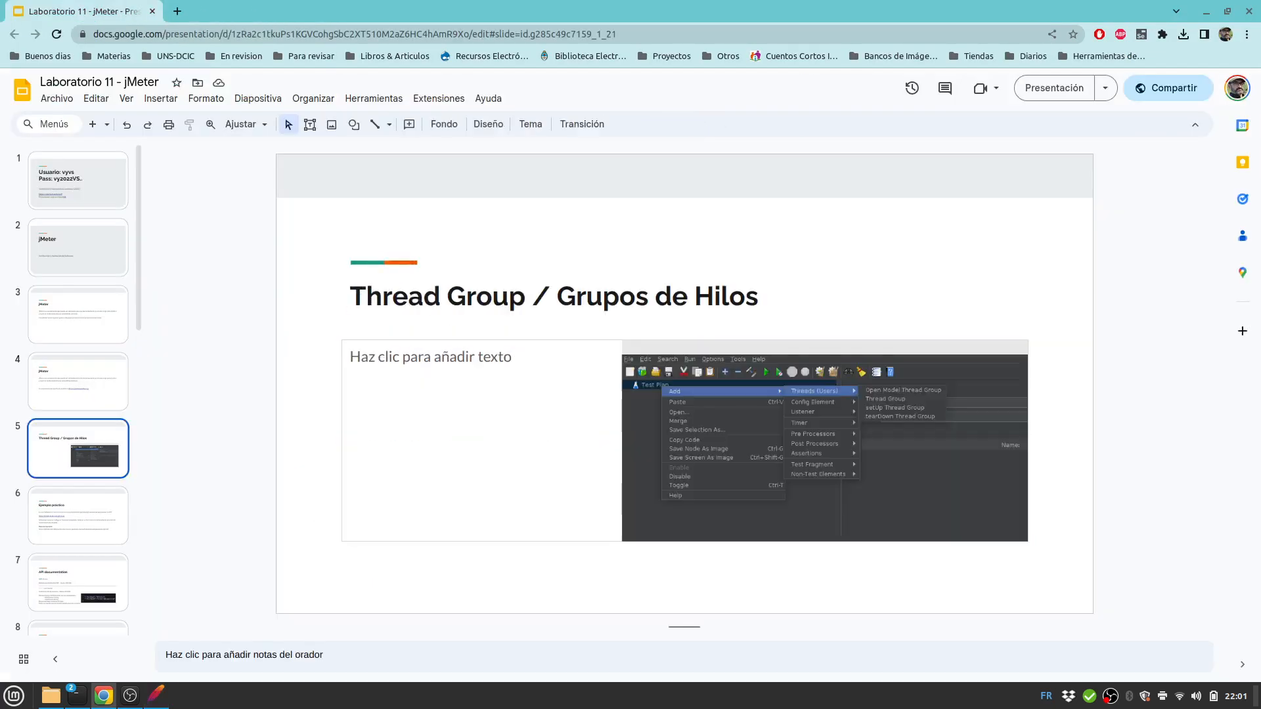
click(78, 516)
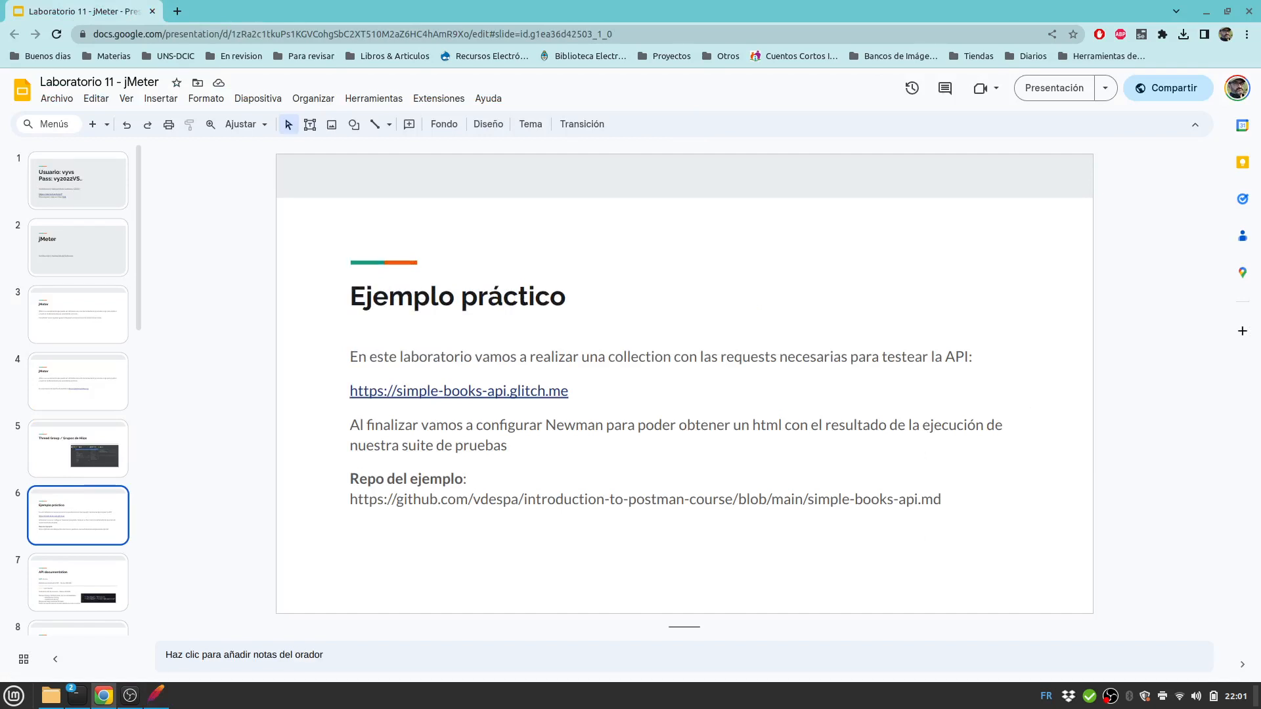
drag(568, 392, 350, 391)
right_click(415, 392)
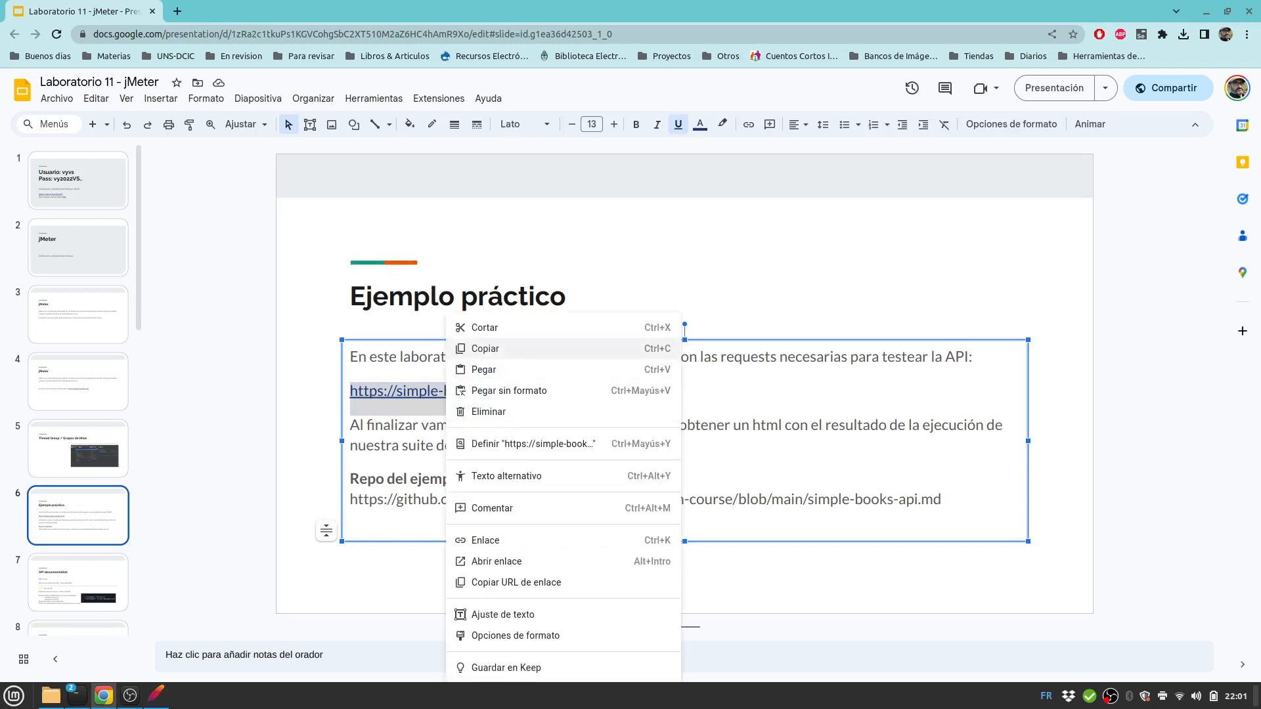
click(459, 349)
click(157, 694)
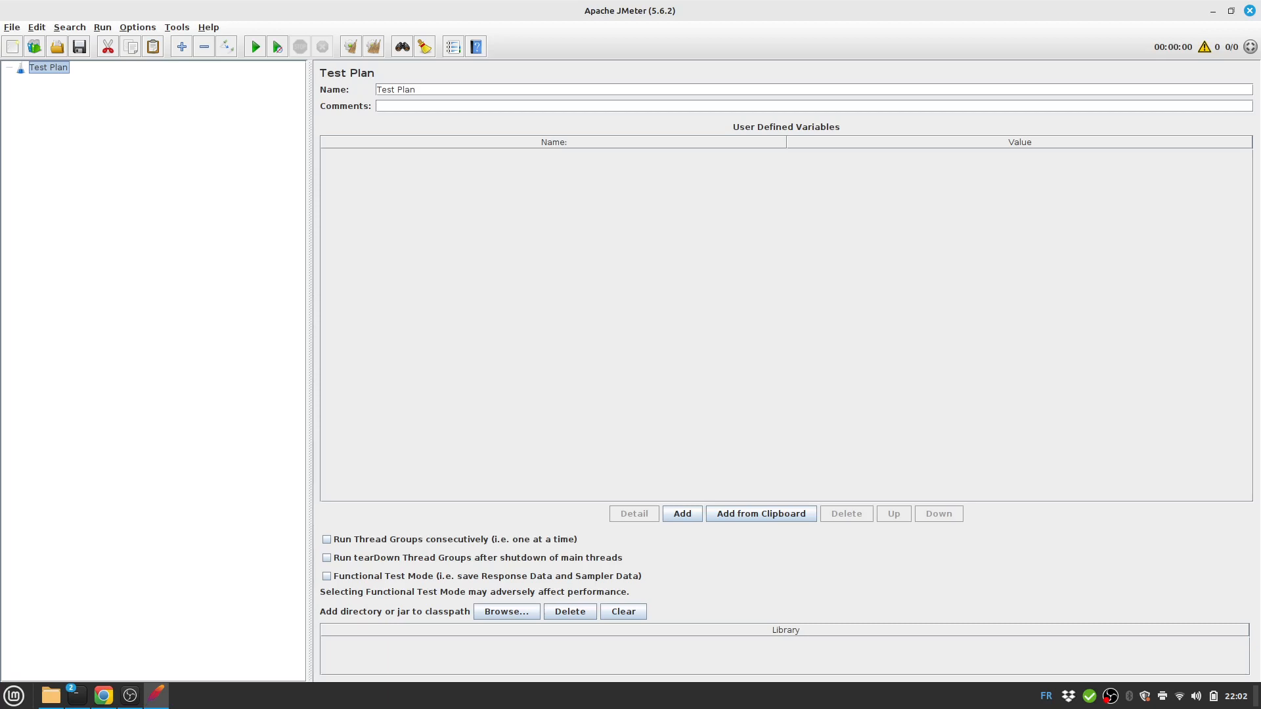
Add a Threads (Users) Thread Group to the Test Plan named 'Grupo de Usuarios'.
right_click(43, 67)
mouse_move(65, 76)
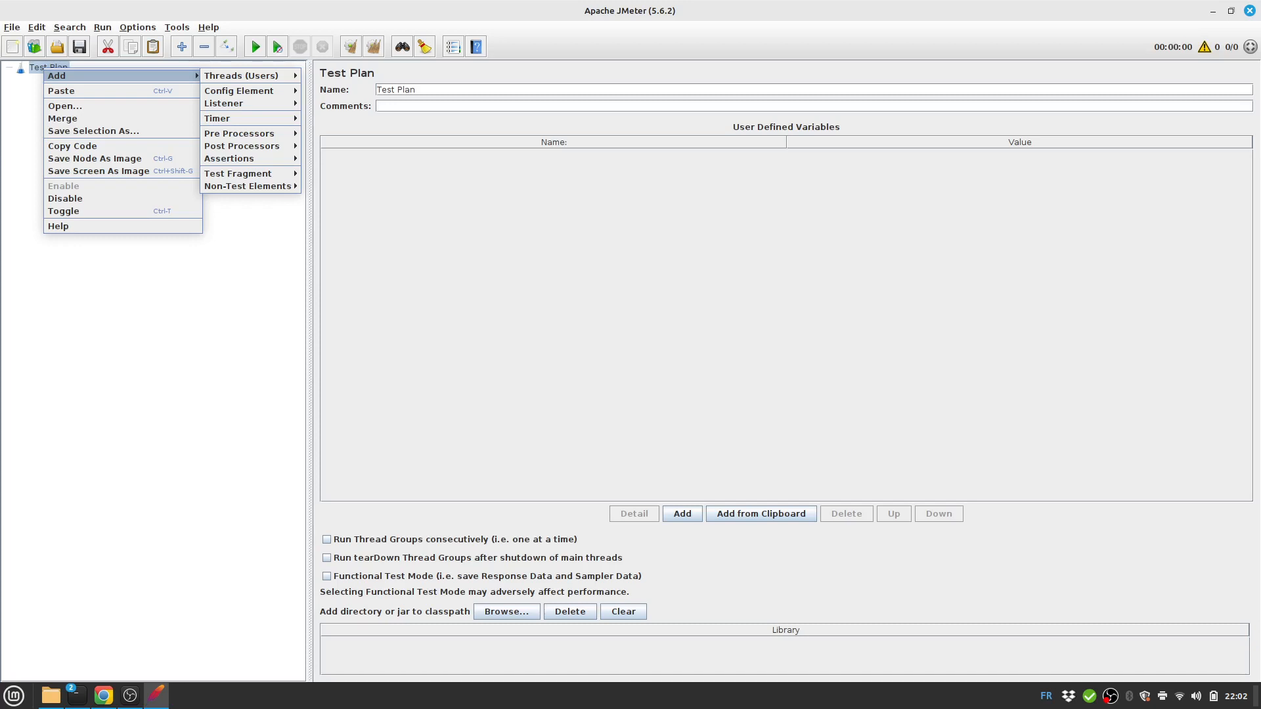
mouse_move(241, 76)
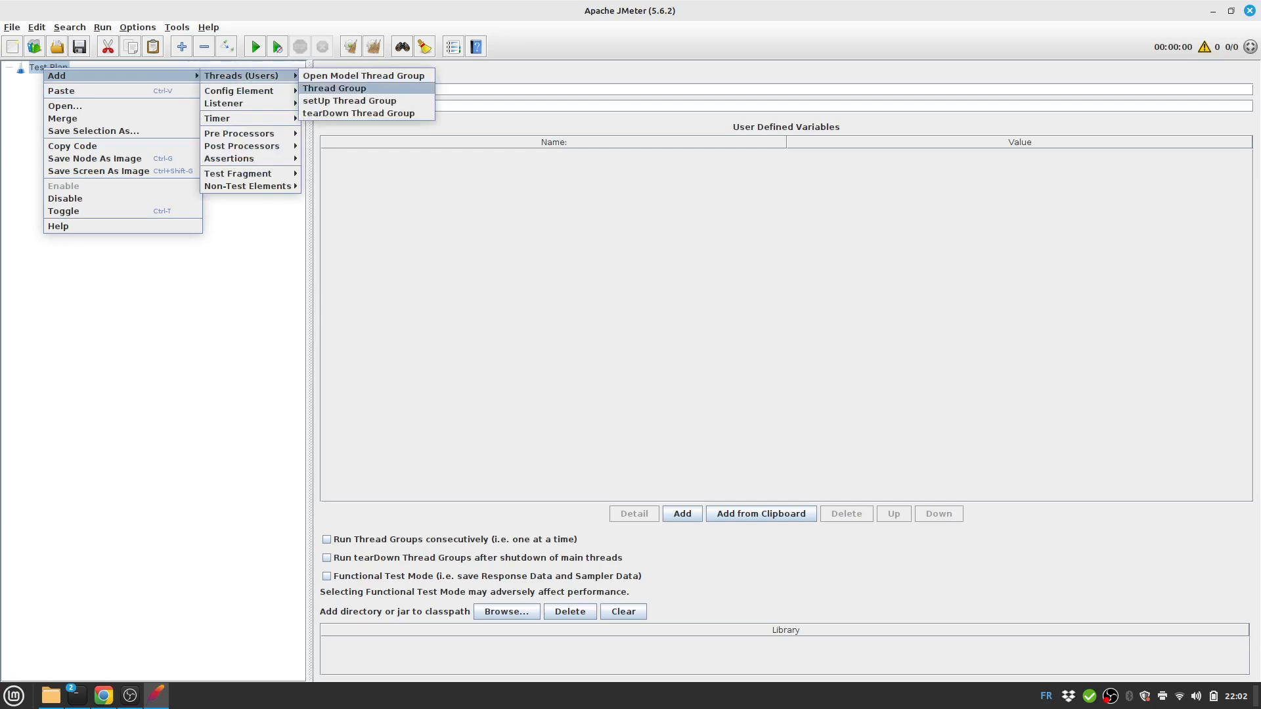
click(335, 88)
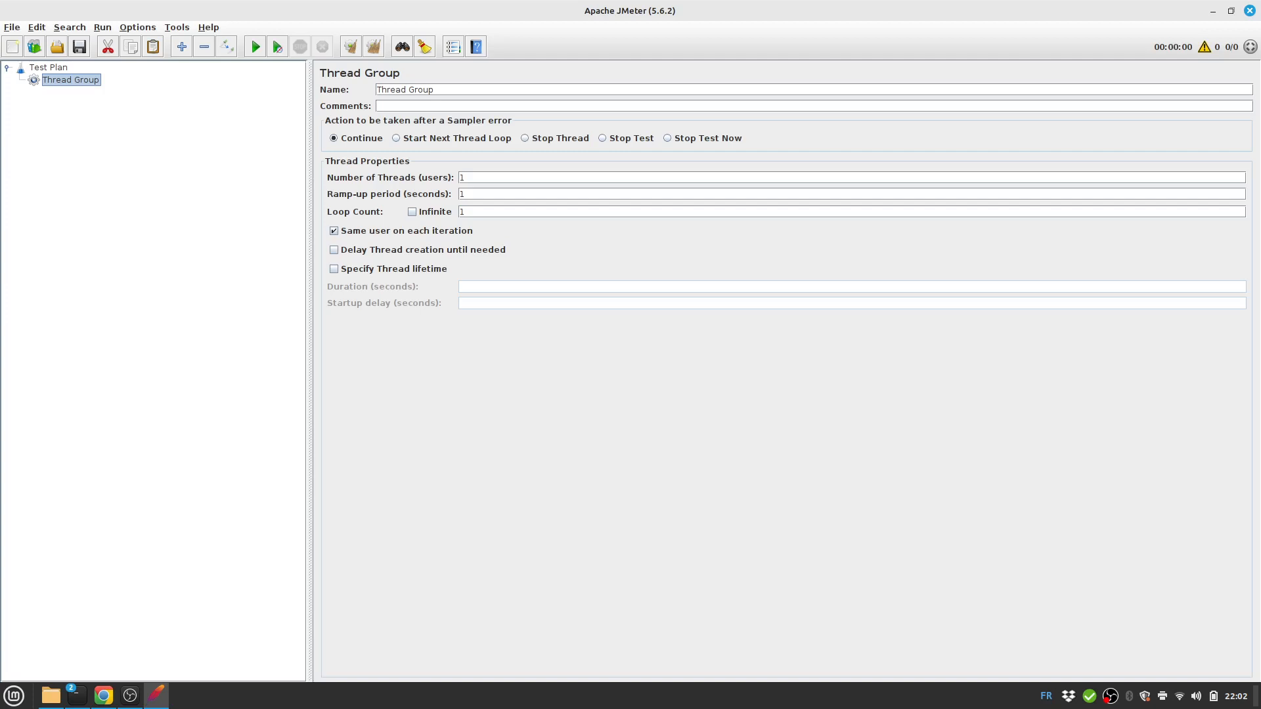
click(434, 89)
key(ctrl+a)
text(Grupo de Usuarios)
key(alt+Tab)
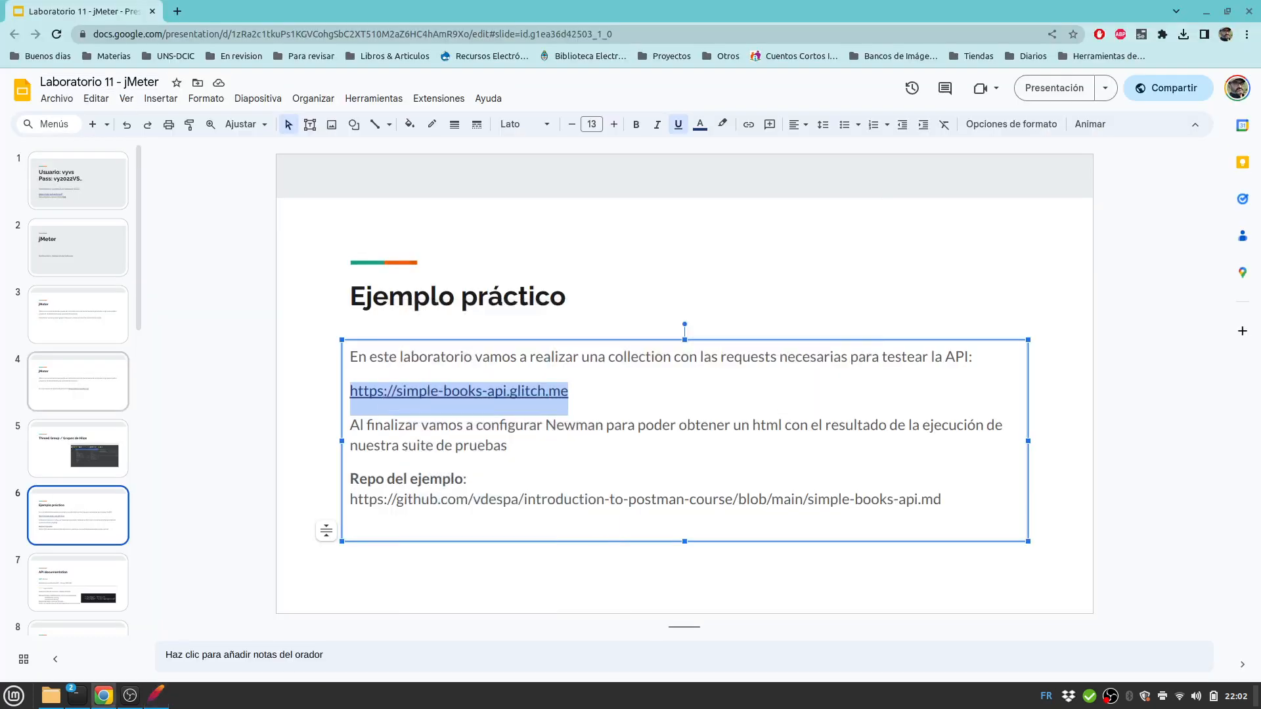
scroll(78, 453, down, 1)
click(78, 503)
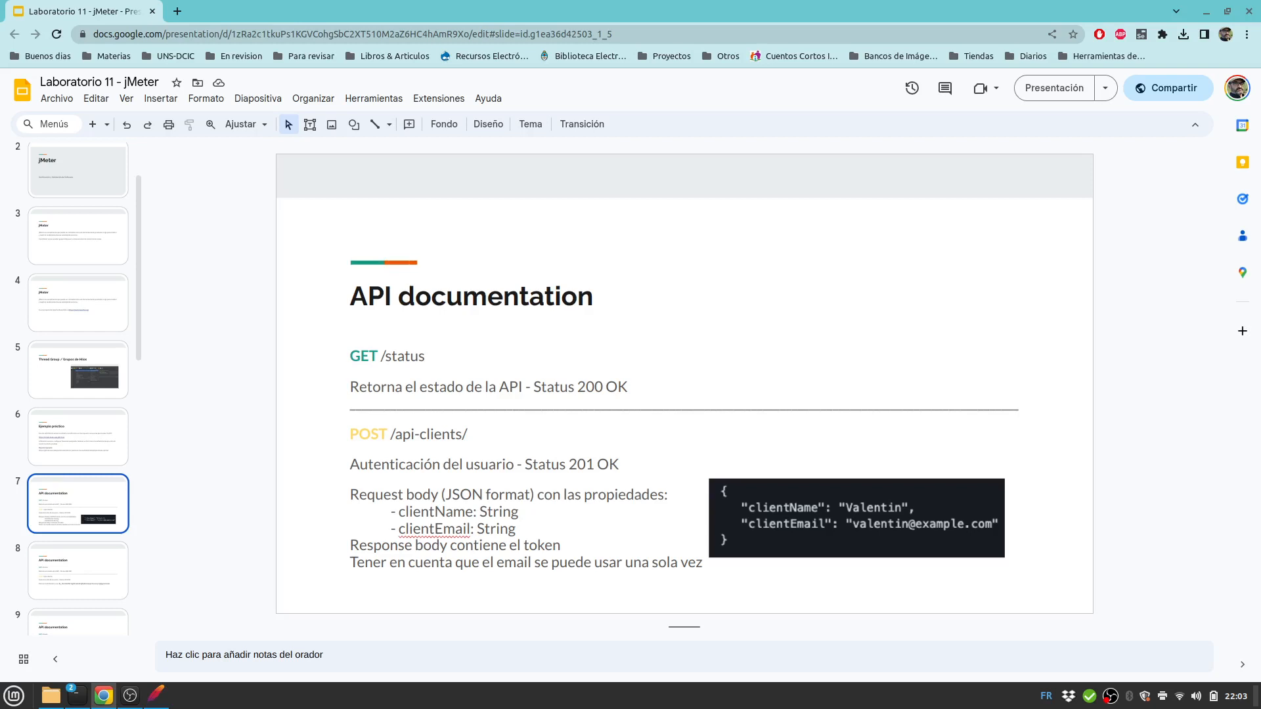
key(alt+Tab)
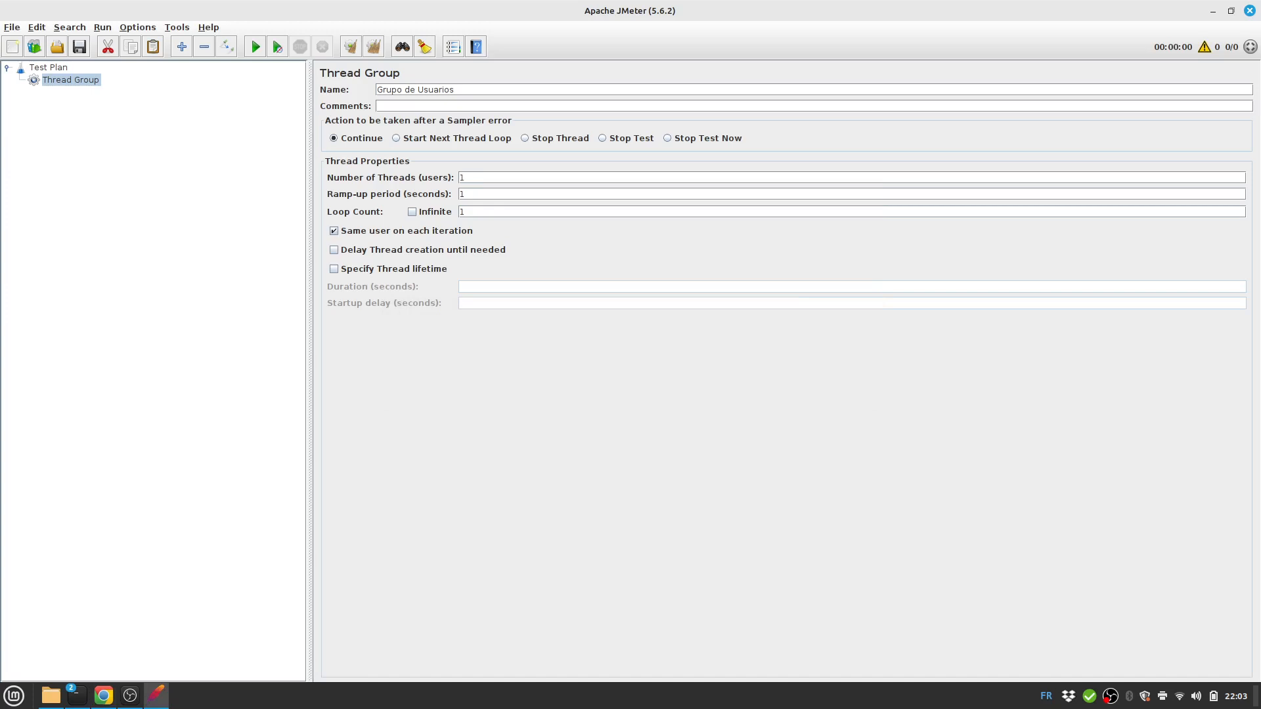
Add a Config Element > User Defined Variables under Grupo de Usuarios.
right_click(56, 80)
mouse_move(67, 87)
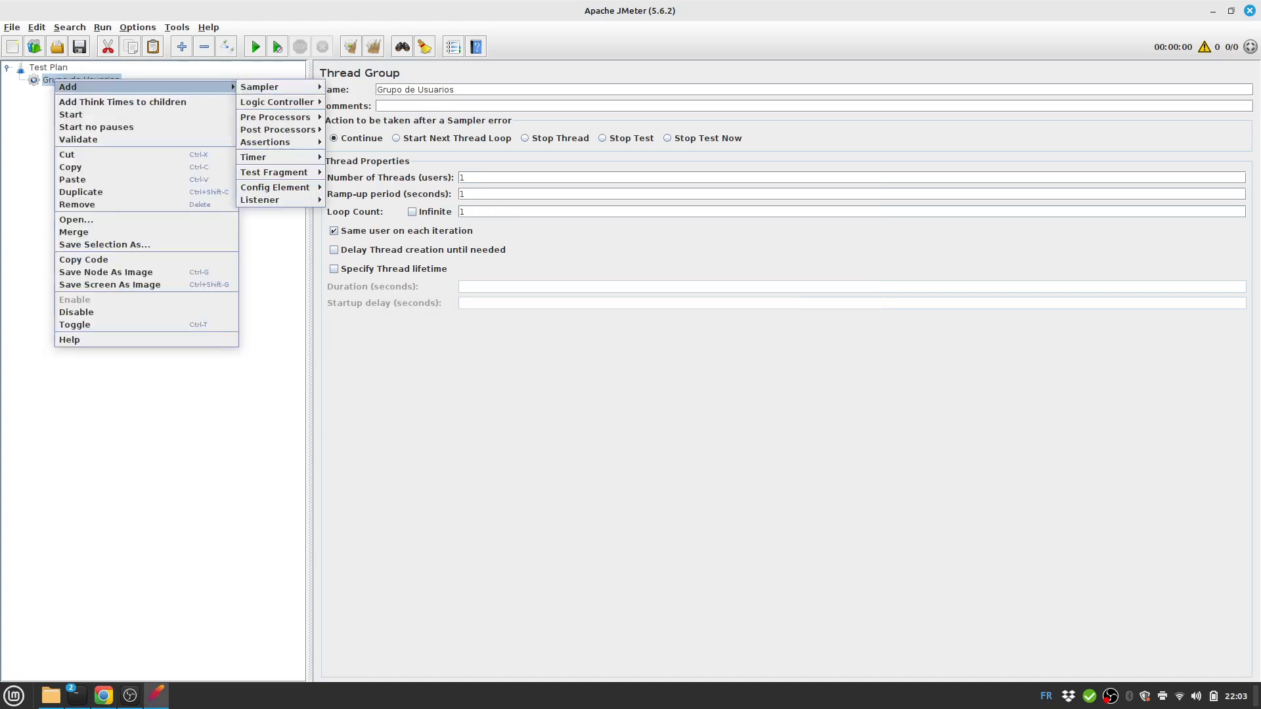
mouse_move(274, 187)
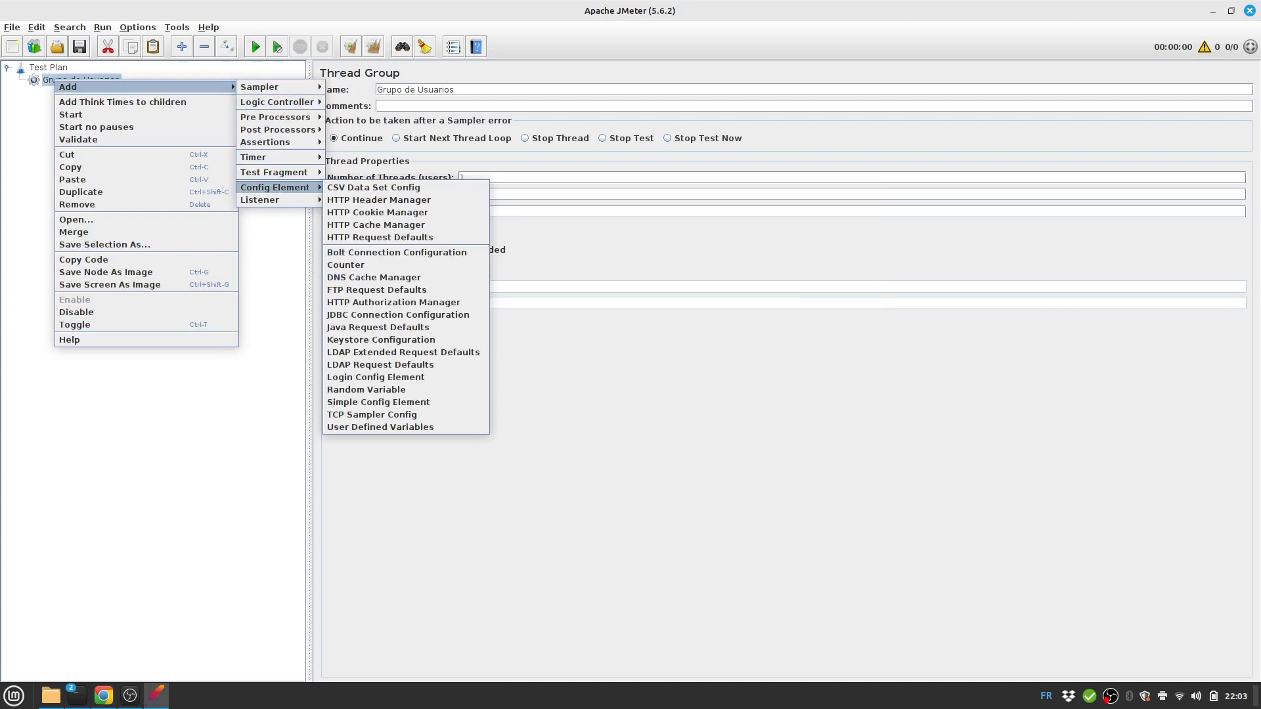
mouse_move(260, 87)
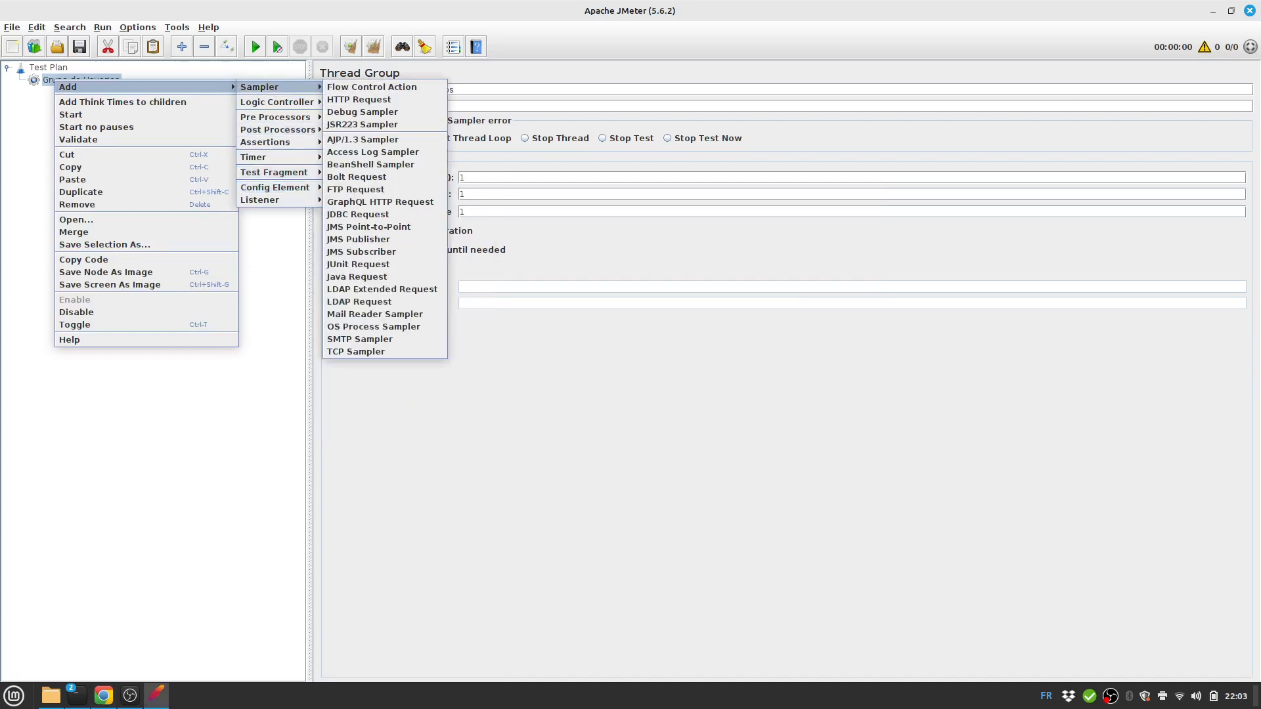
mouse_move(265, 142)
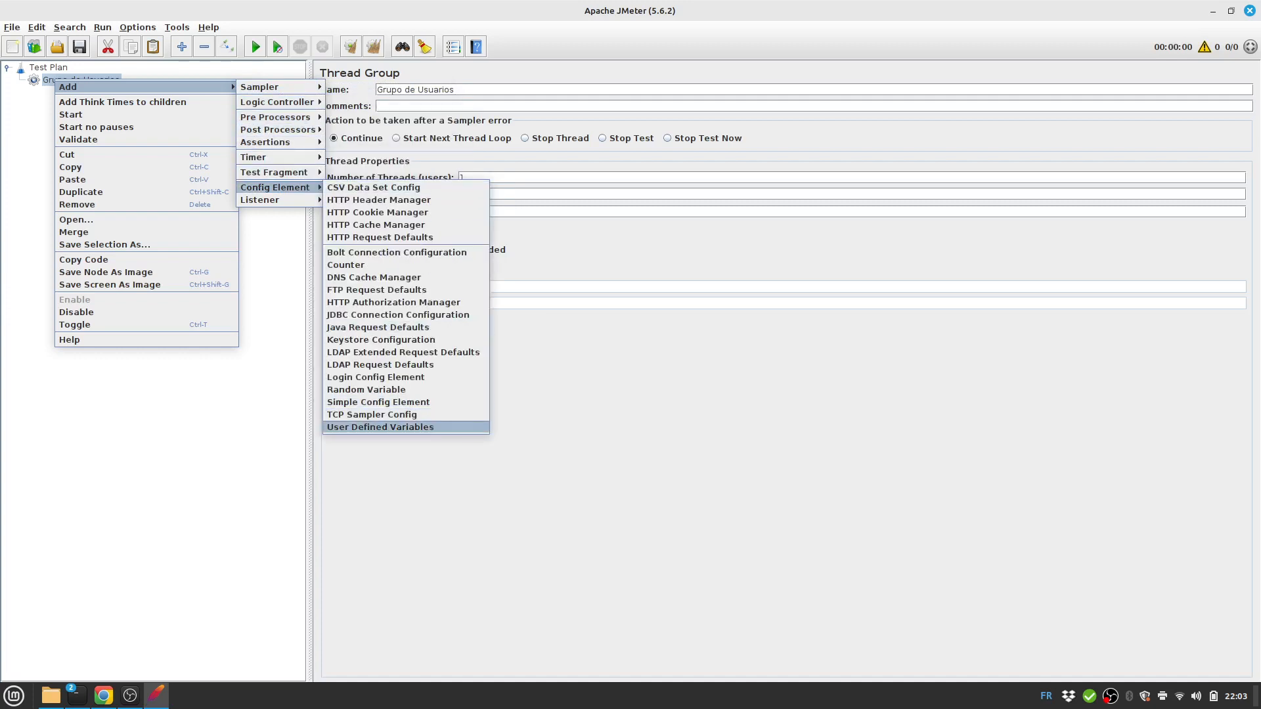
click(380, 427)
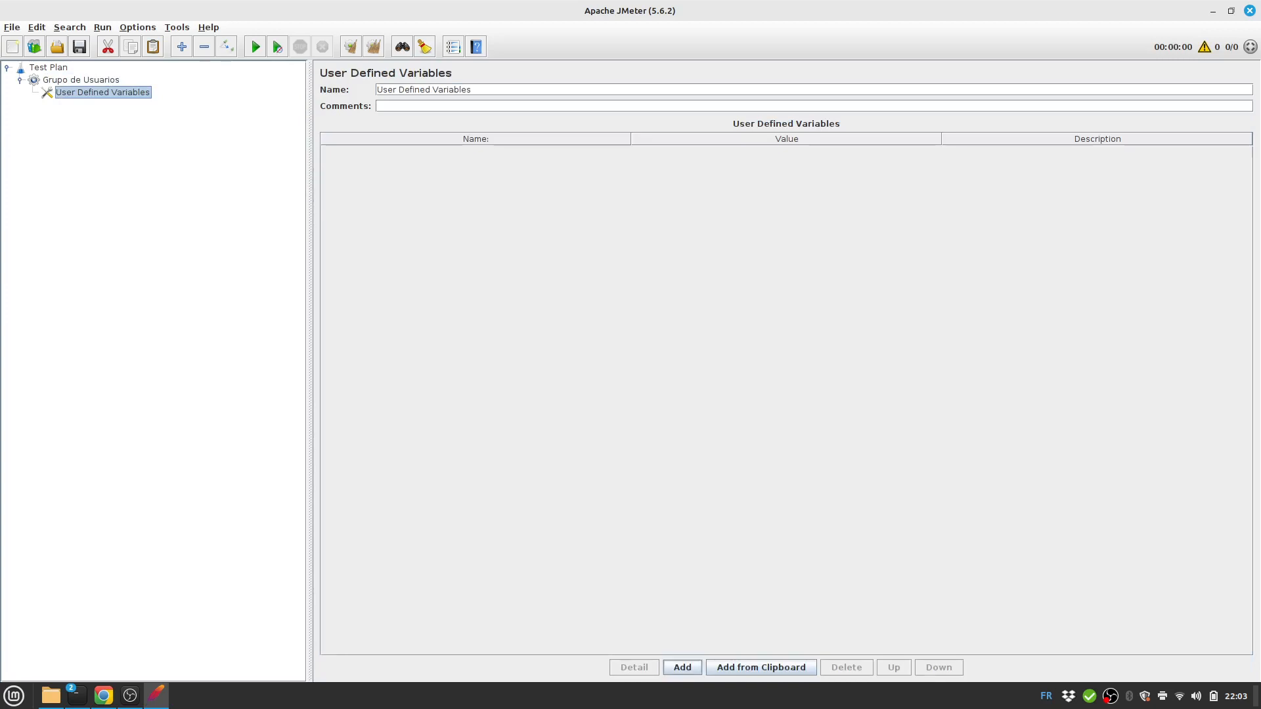
Define variable url = simple-books-api.glitch.me and move User Defined Variables directly under Test Plan.
click(681, 668)
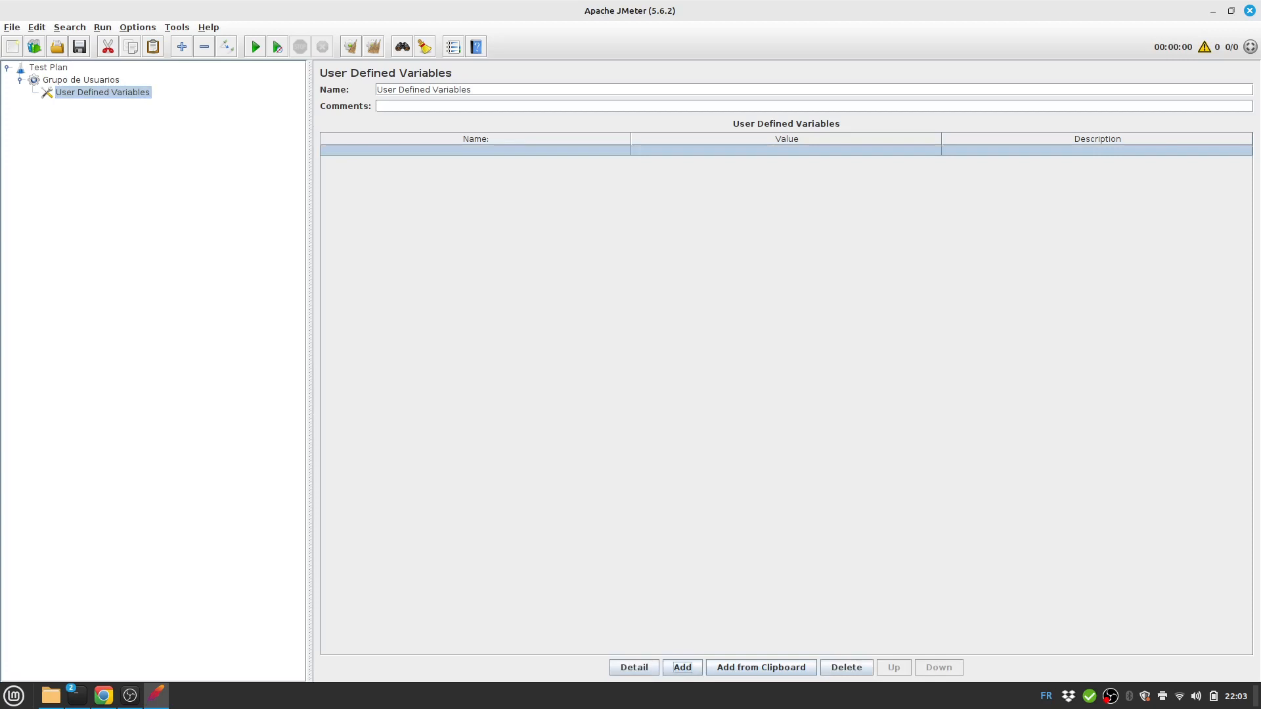
double_click(475, 151)
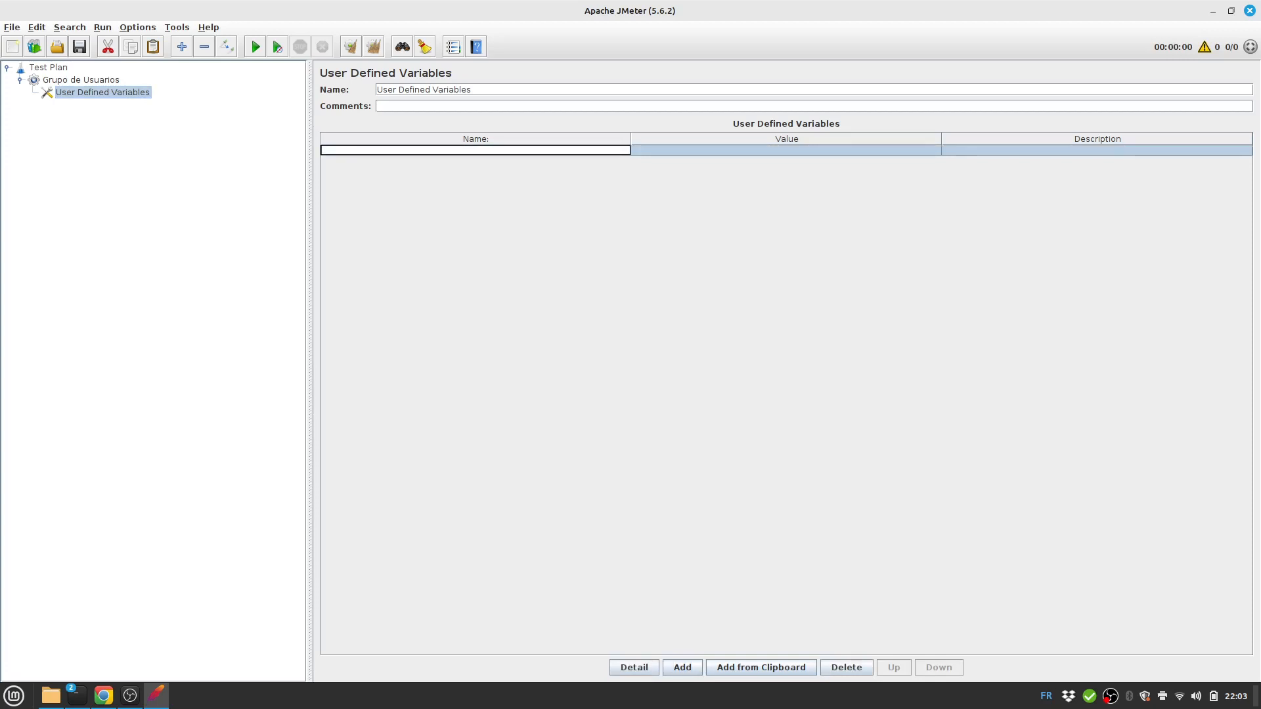
text(url)
double_click(786, 150)
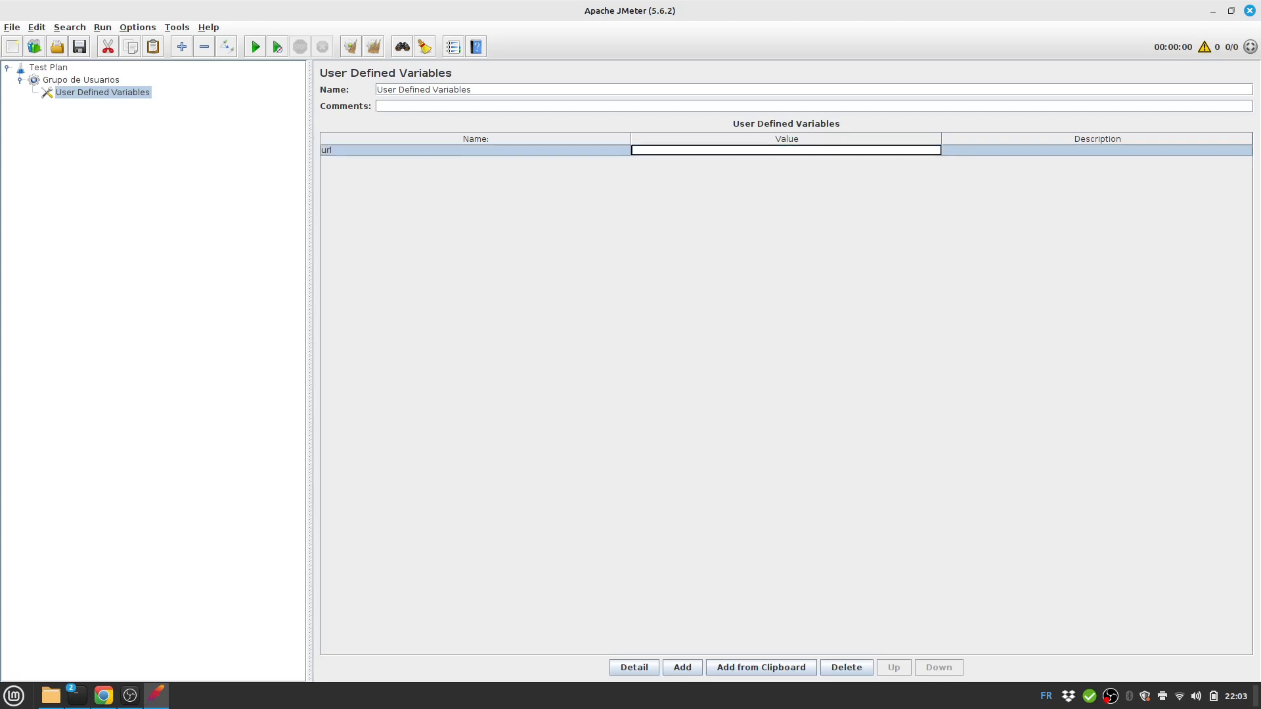
key(ctrl+v)
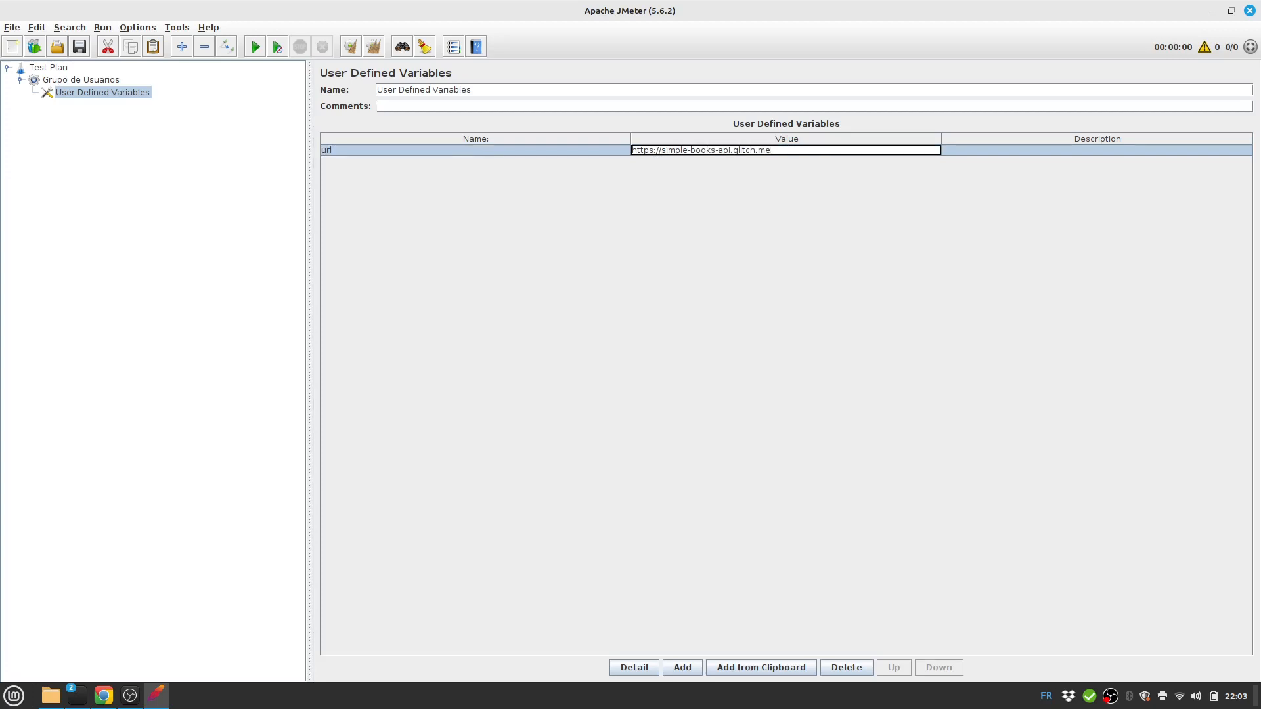
key(Home)
key(shift+Right)
key(shift+Right)
key(shift+Right)
key(shift+Right)
key(shift+Right)
key(shift+Right)
key(shift+Right)
key(BackSpace)
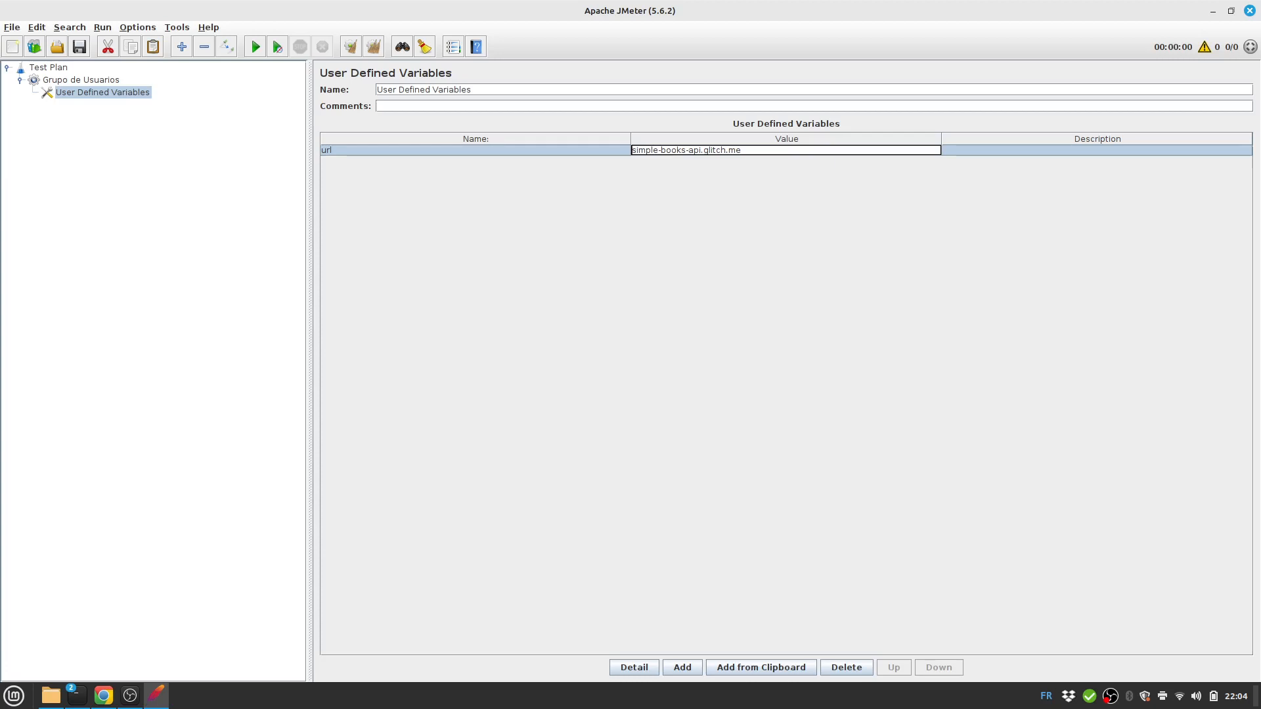
mouse_move(92, 93)
mouse_down()
mouse_move(87, 80)
mouse_move(85, 101)
mouse_move(80, 75)
mouse_up()
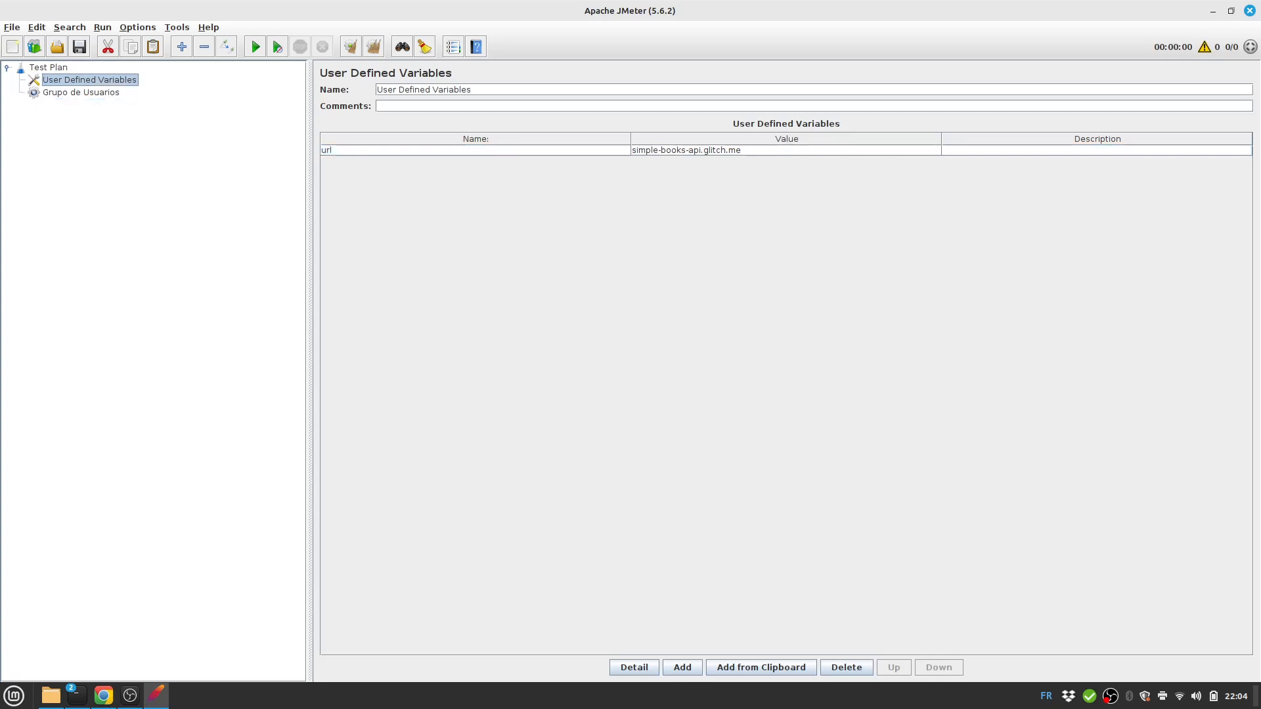
click(81, 93)
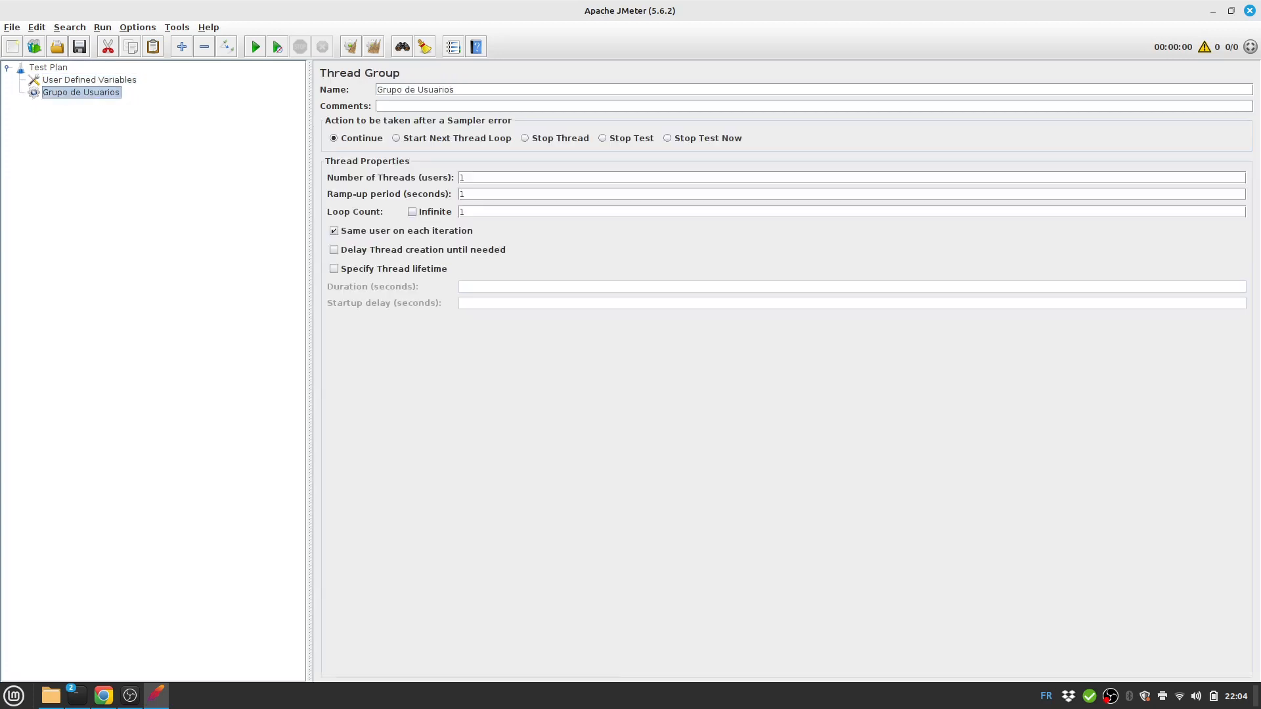
Add an HTTP Request sampler to Grupo de Usuarios named 'GET Status'.
right_click(71, 93)
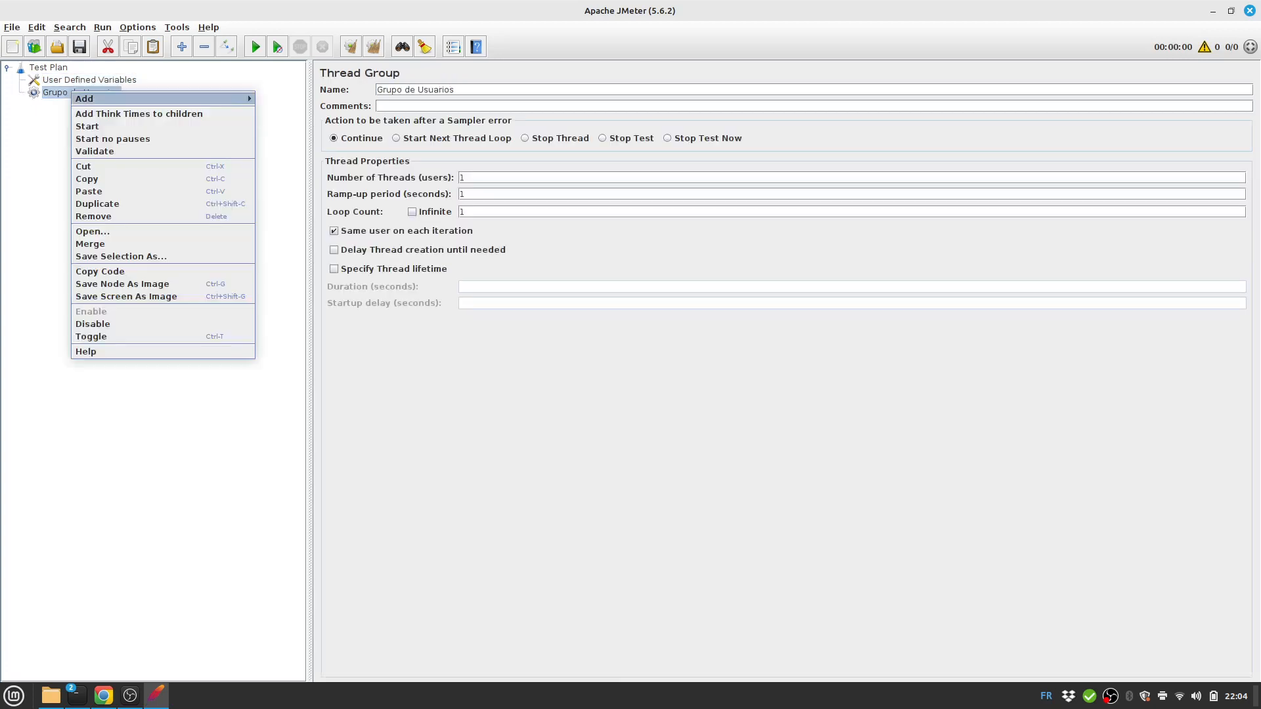
mouse_move(98, 98)
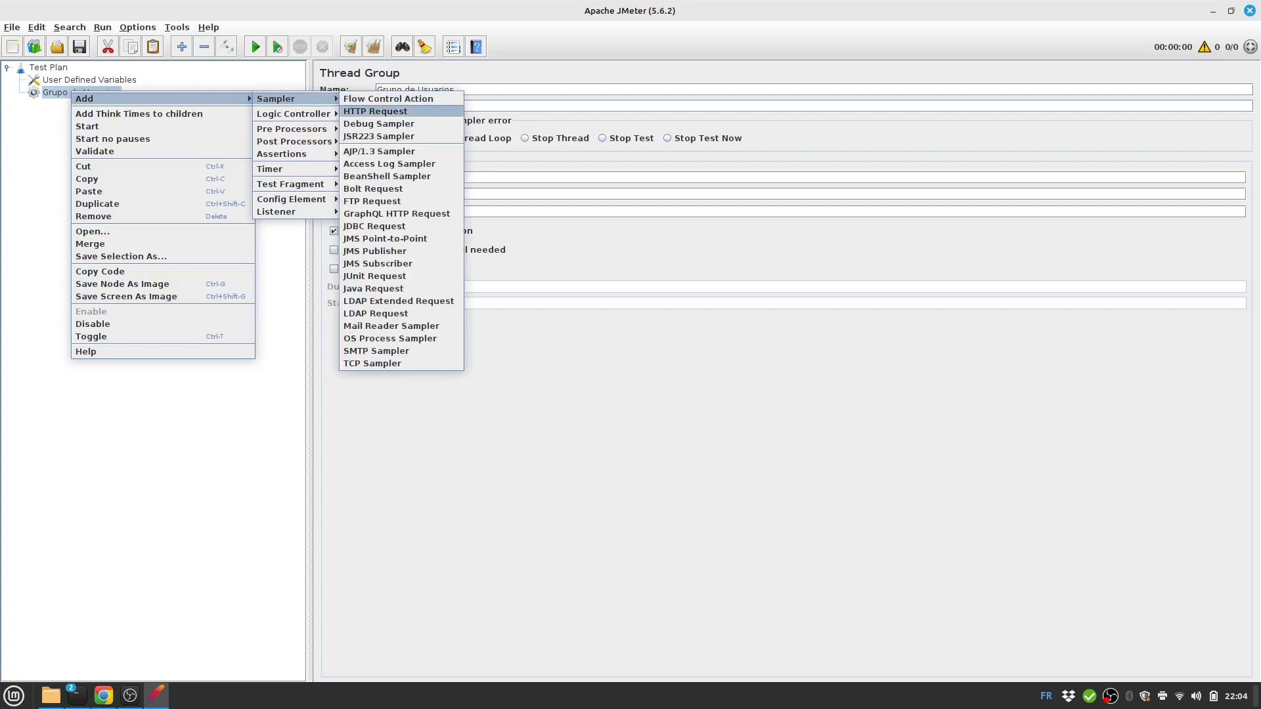
click(376, 111)
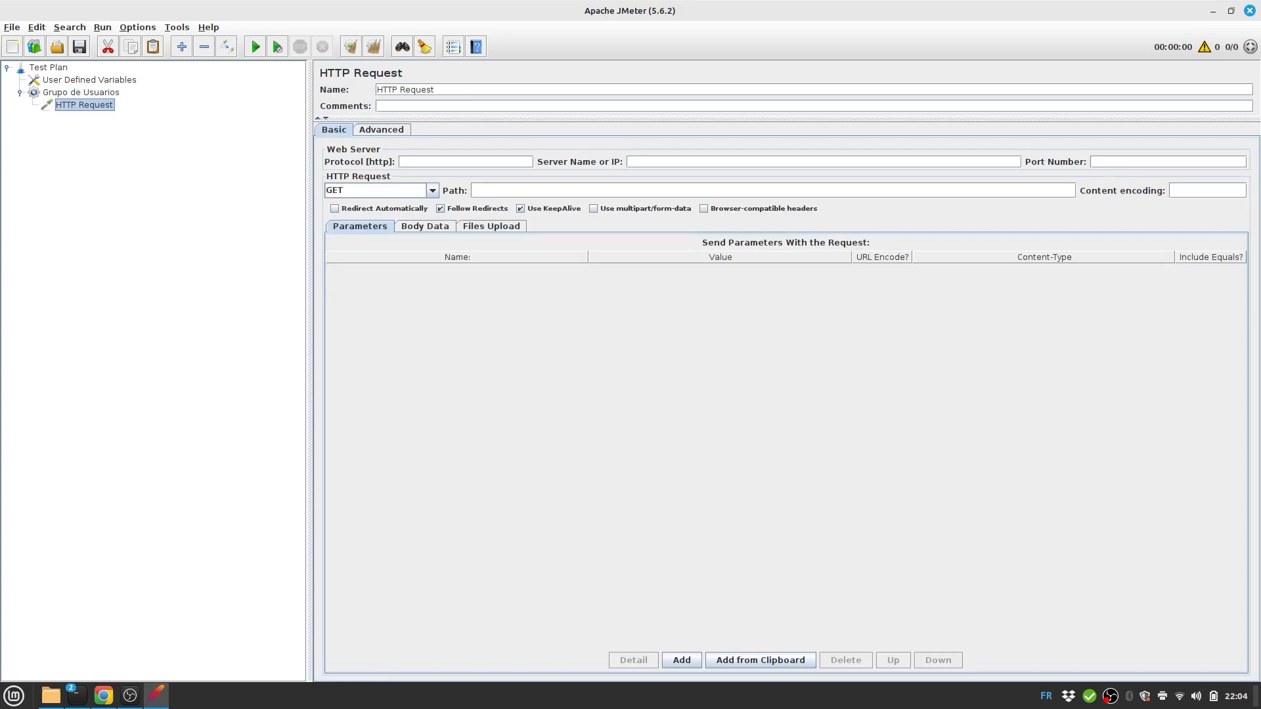
double_click(444, 90)
click(443, 90)
key(ctrl+a)
text(GET Status)
Set the request's server to ${url}, method GET and path /status.
text($)
text({})
key(Left)
text(url)
click(432, 191)
click(433, 191)
text(/status)
Save the plan as Laboratorio.jmx in apache-jmeter-5.6.2/bin and start a test run.
key(ctrl+s)
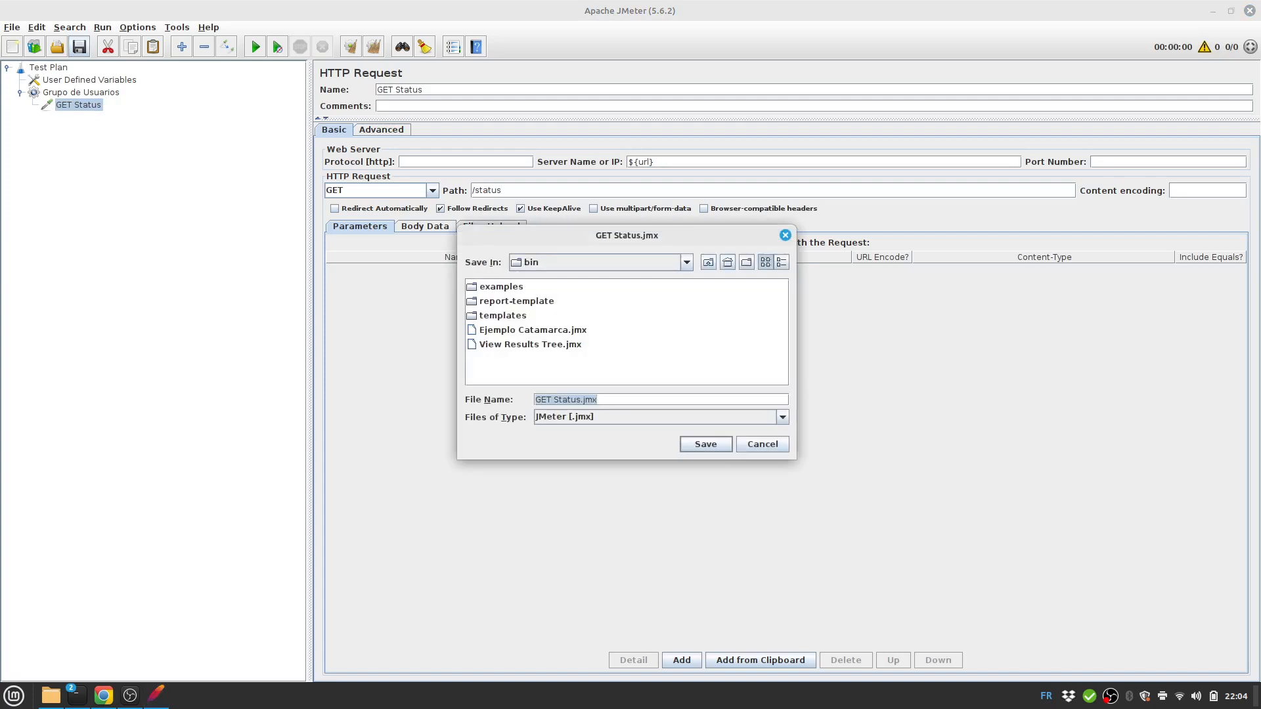
key(Left)
key(Left)
key(Left)
key(shift+Home)
text(Laboratorio)
key(Return)
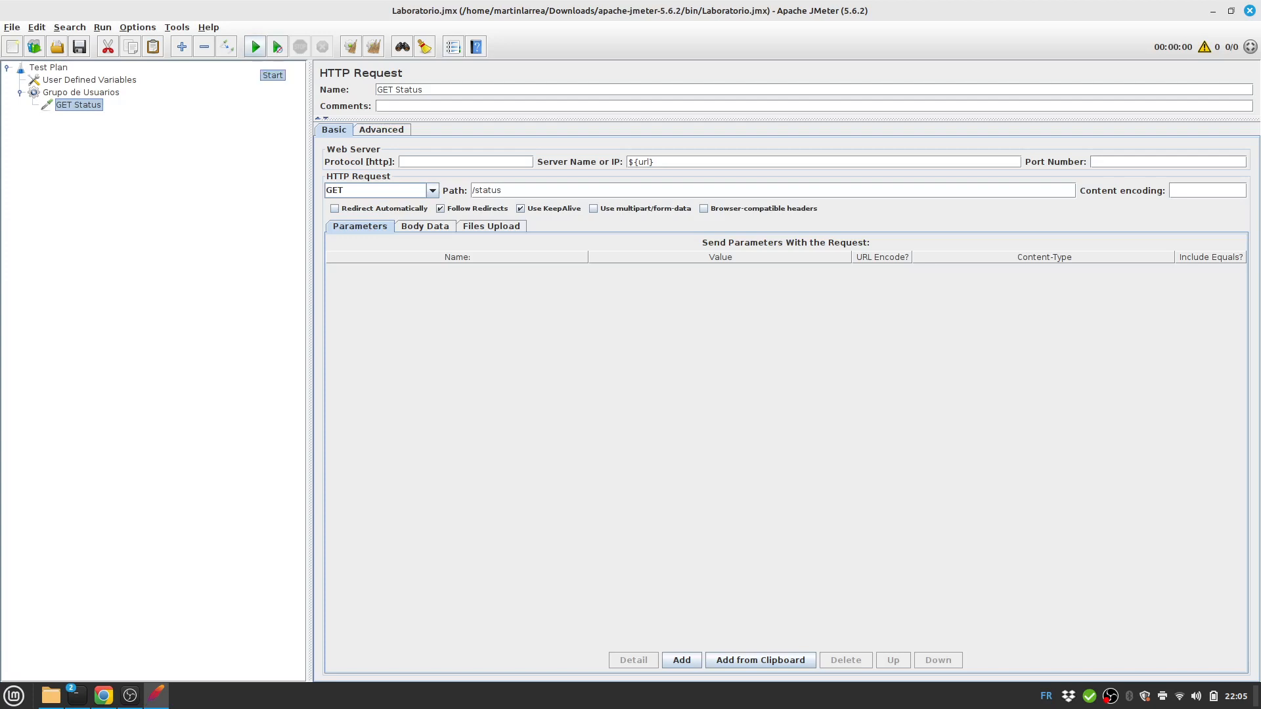
click(255, 47)
Attach a View Results Tree listener to Grupo de Usuarios, alongside GET Status.
click(81, 93)
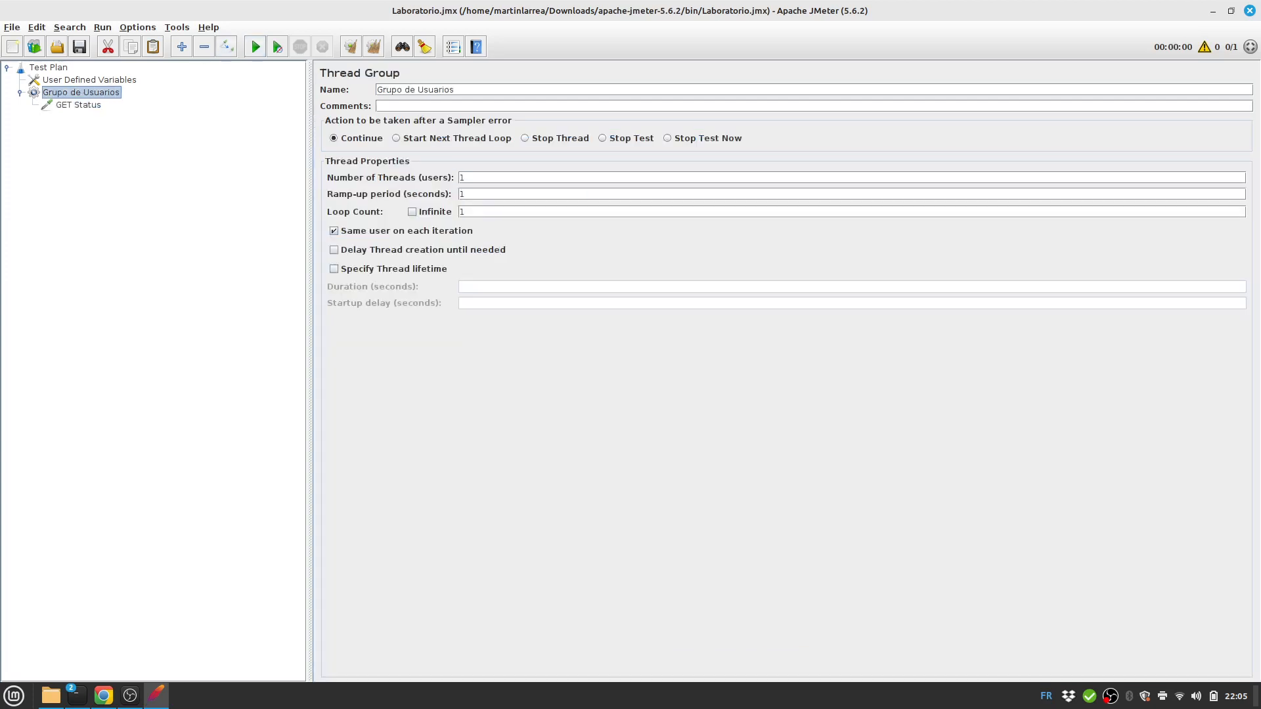
right_click(64, 94)
mouse_move(197, 100)
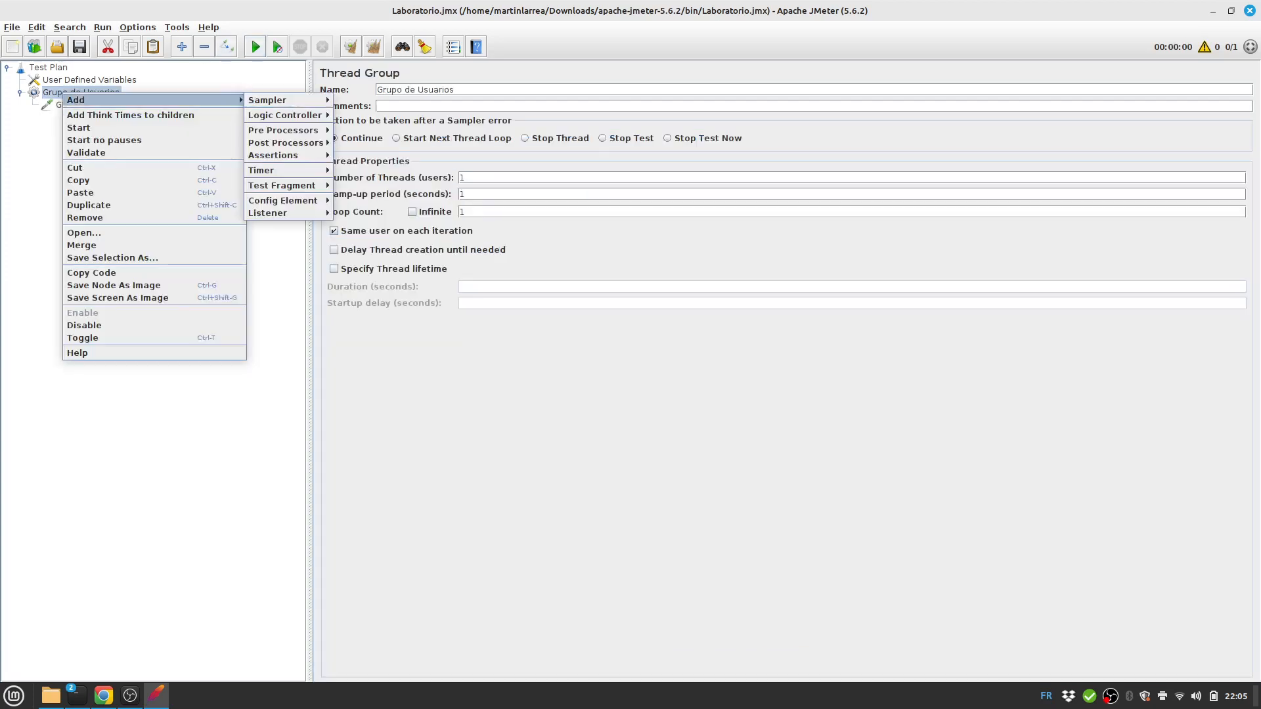
mouse_move(276, 213)
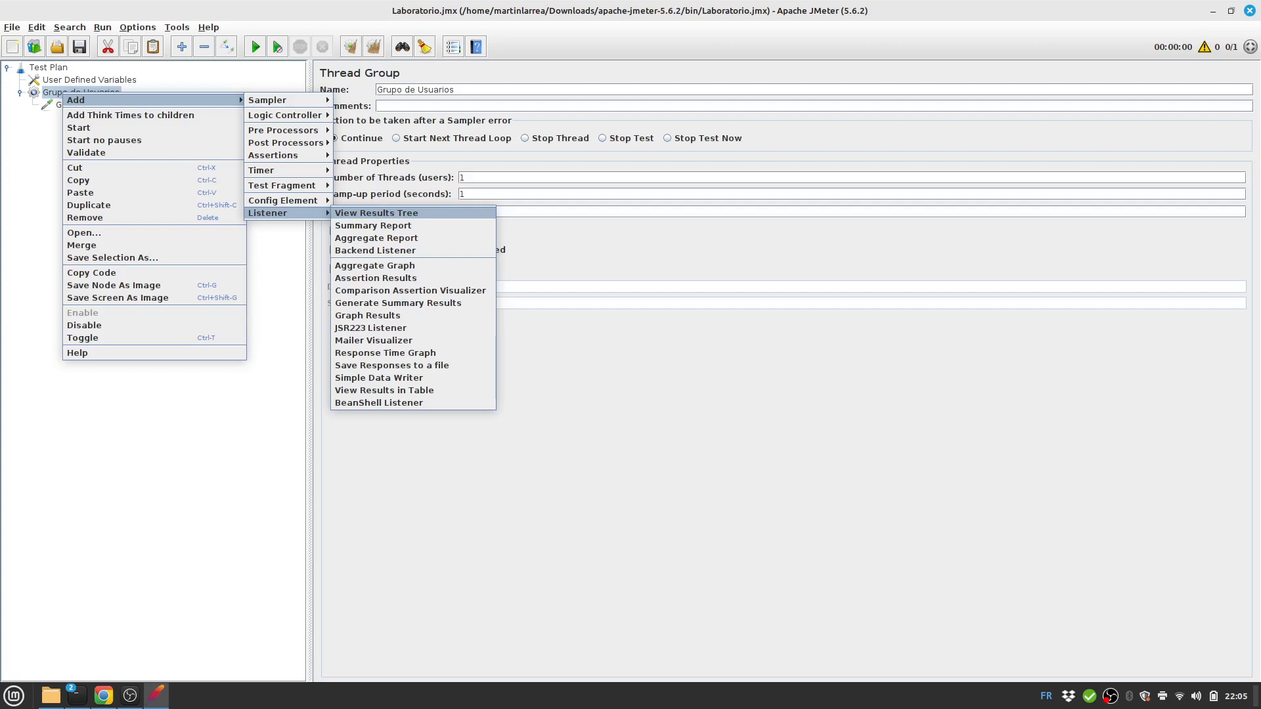
click(377, 213)
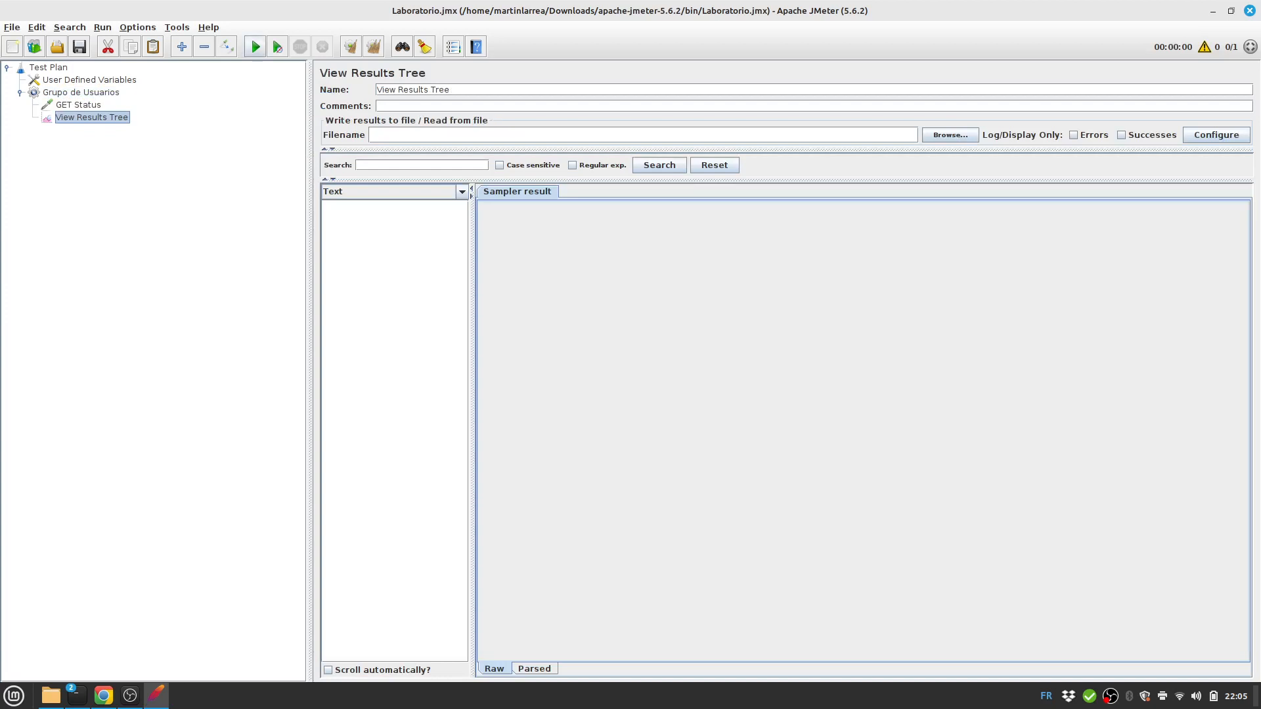
Run the plan and inspect the GET Status request and its {"status":"OK"} response body.
click(255, 47)
click(372, 207)
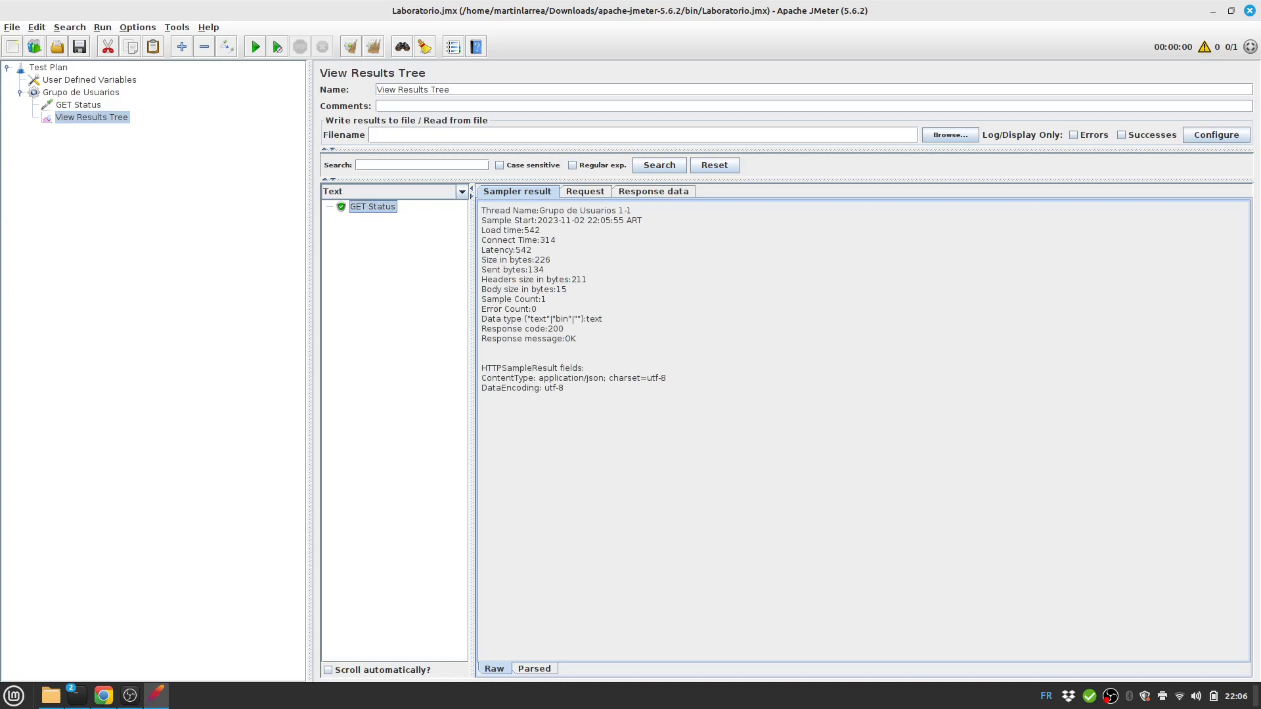
click(585, 191)
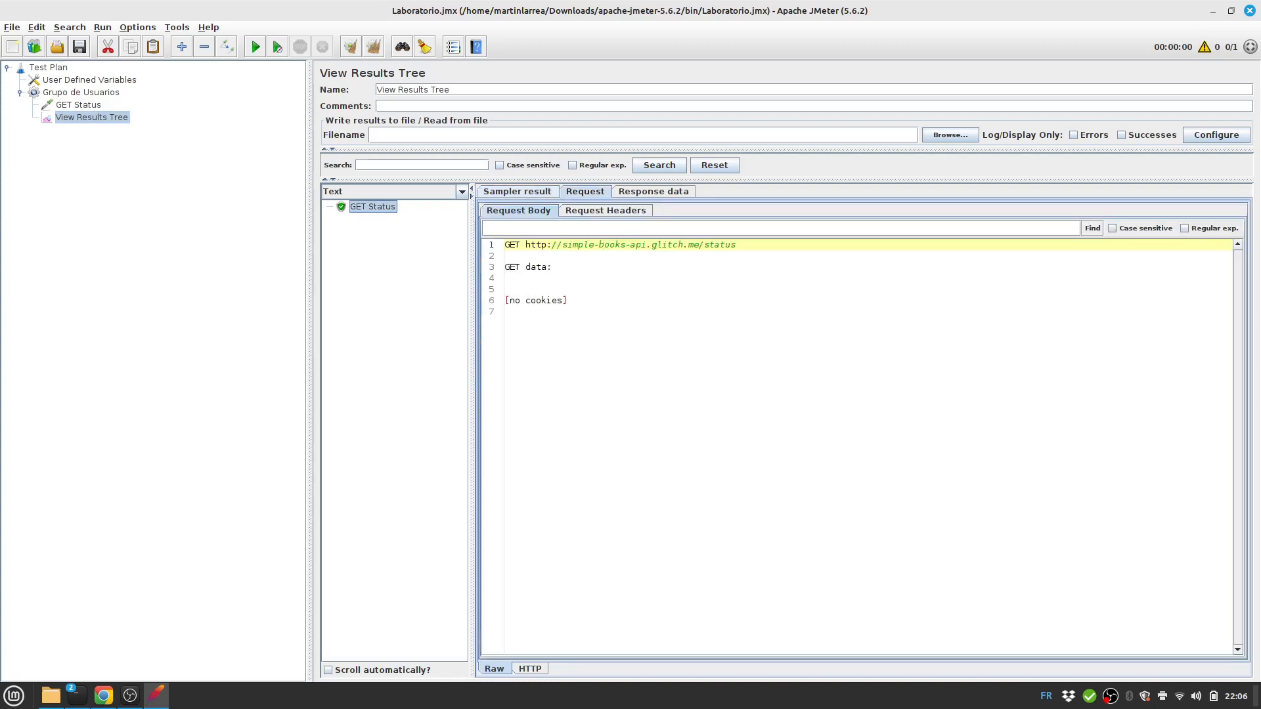
click(653, 192)
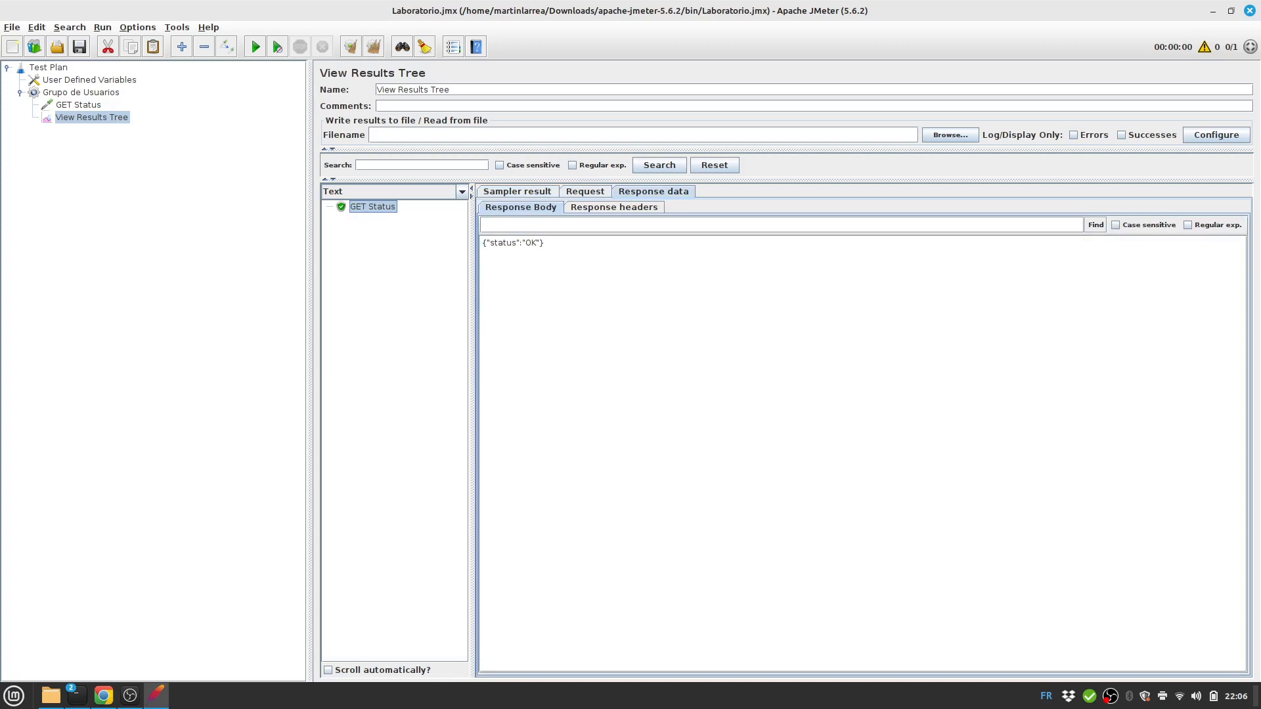
Confirm the sample's Response code is 200 and return to the GET Status request.
click(517, 192)
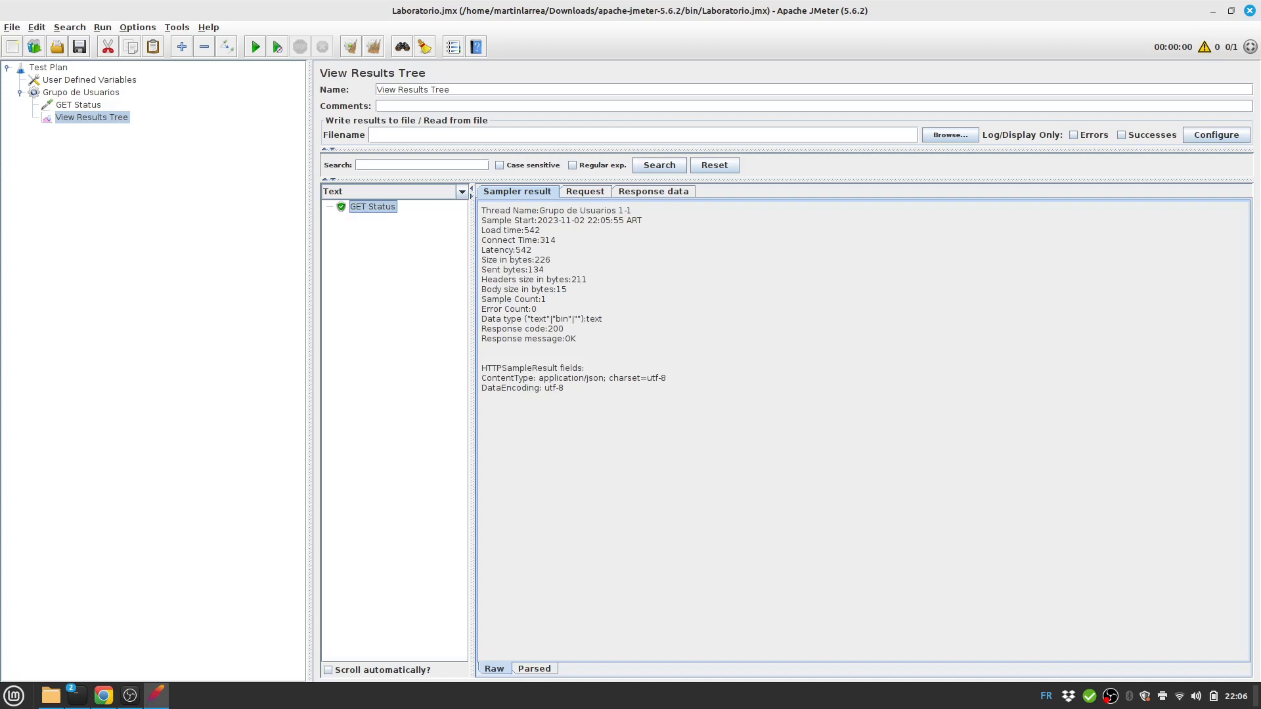
drag(482, 328, 563, 329)
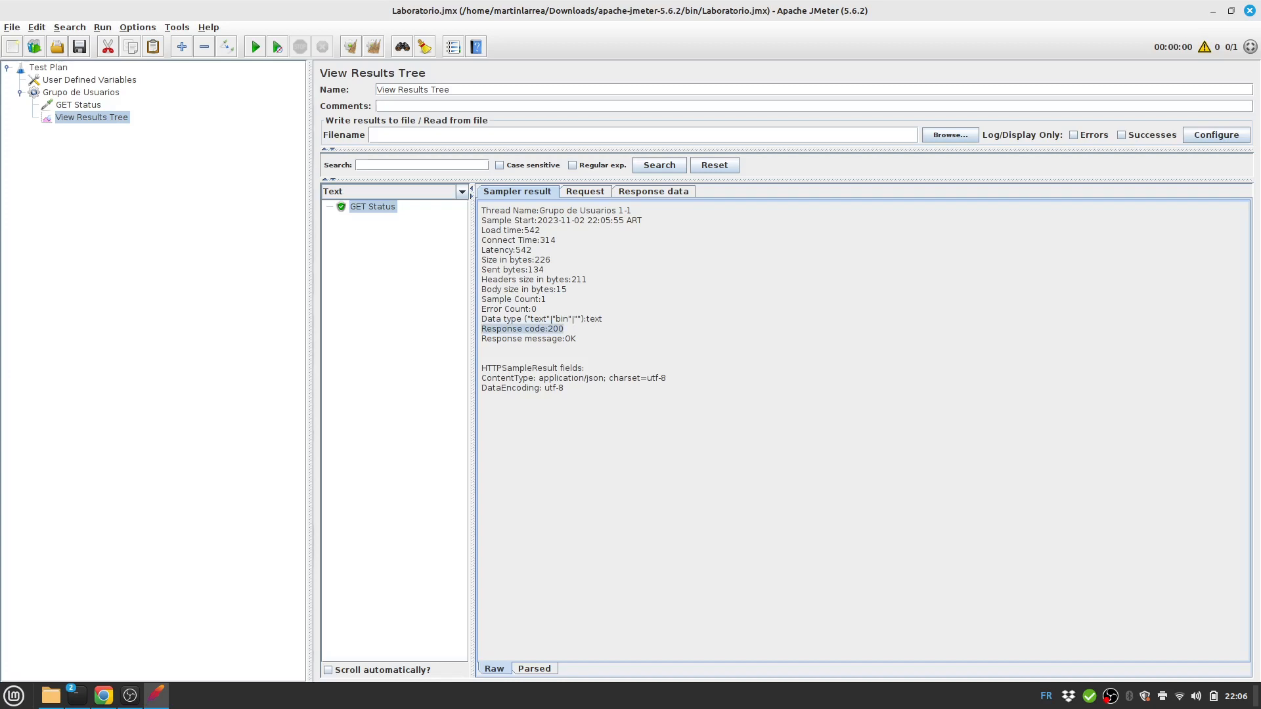
click(79, 106)
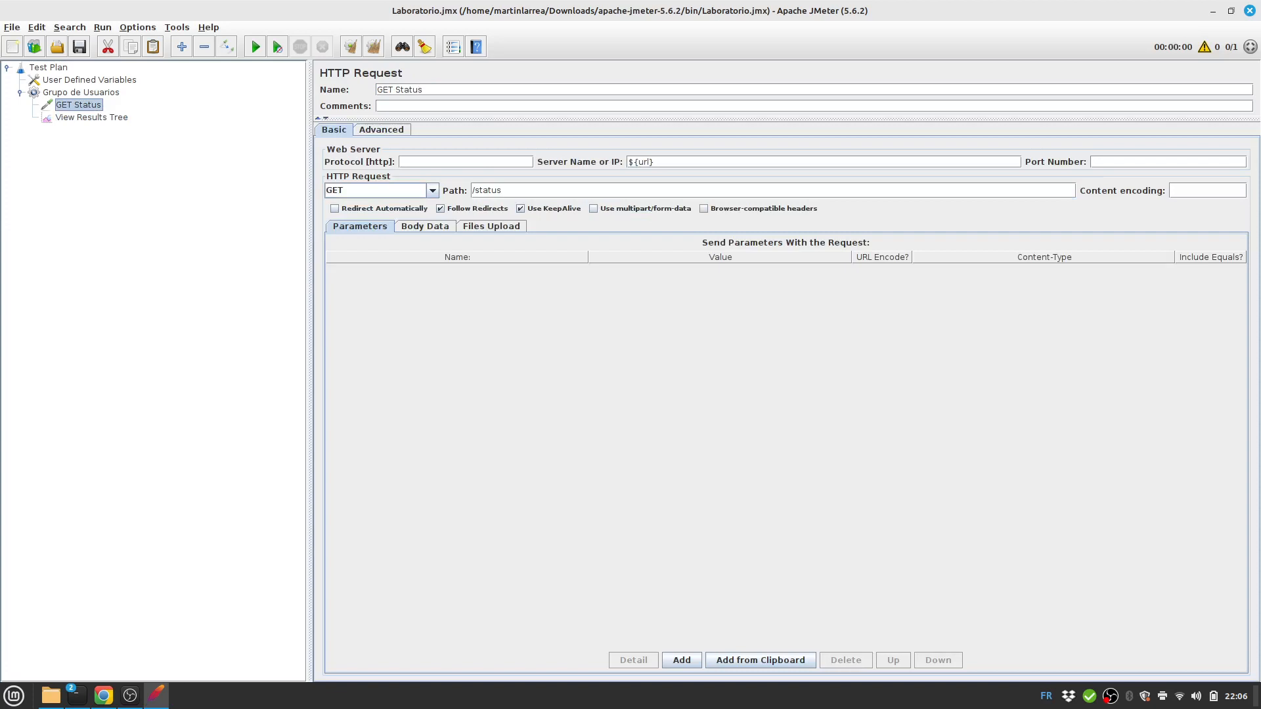
Add a Response Assertion under the GET Status request.
right_click(80, 107)
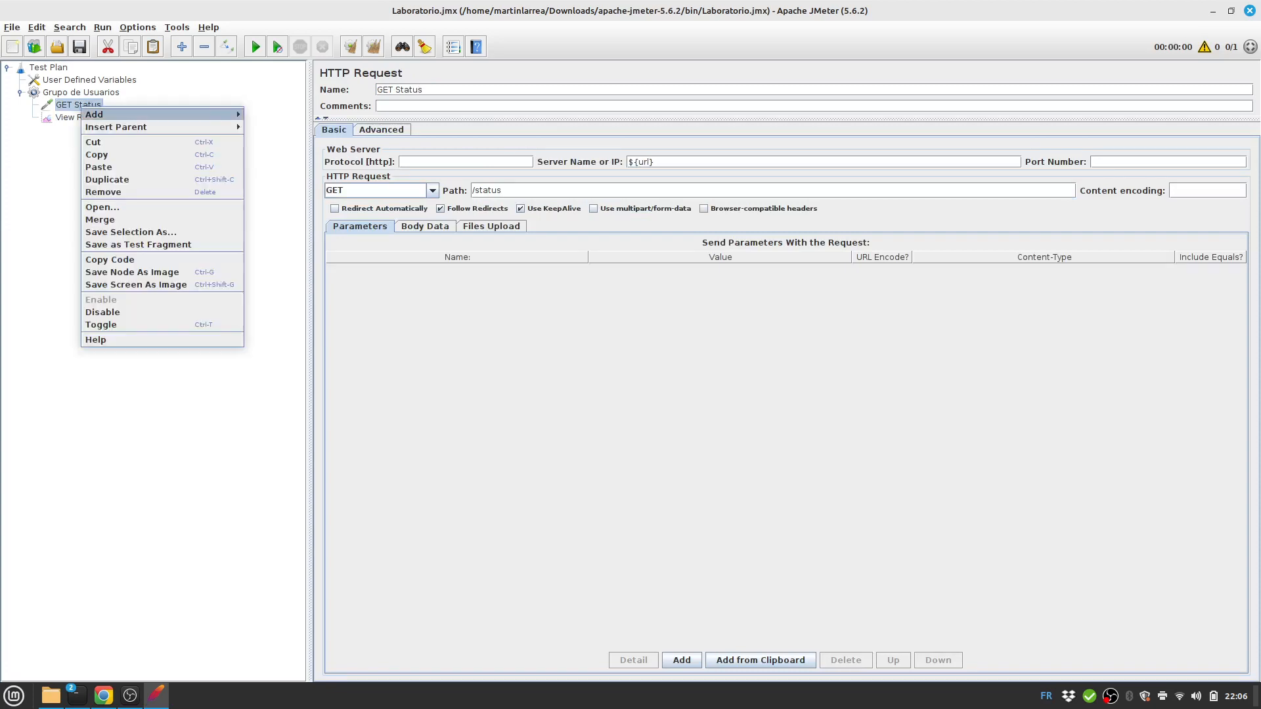
mouse_move(95, 114)
click(57, 106)
right_click(57, 107)
mouse_move(72, 115)
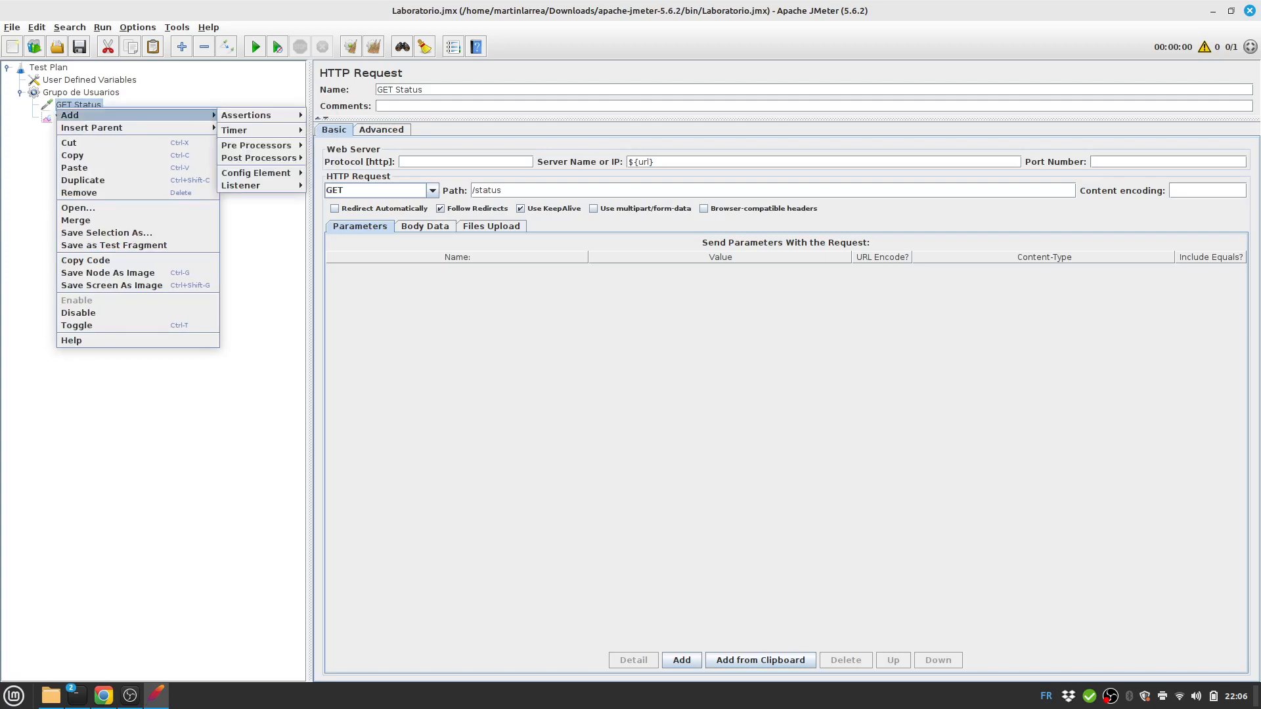
mouse_move(249, 115)
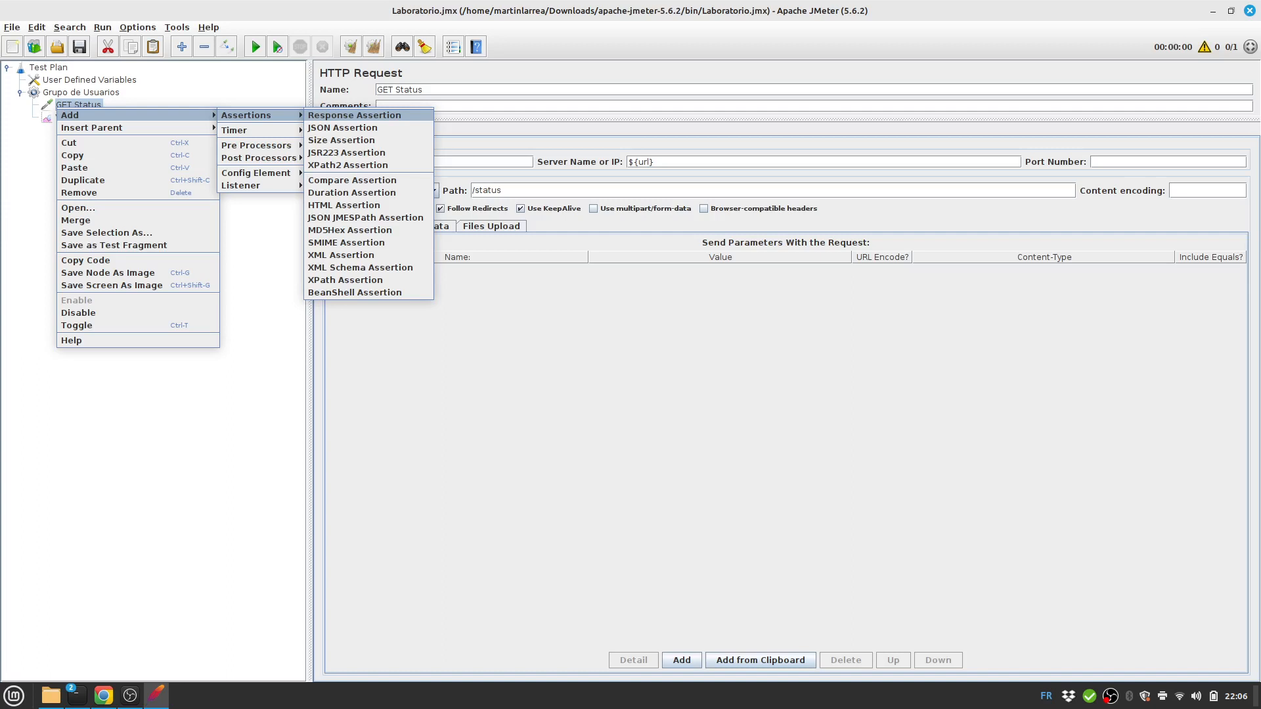
click(354, 115)
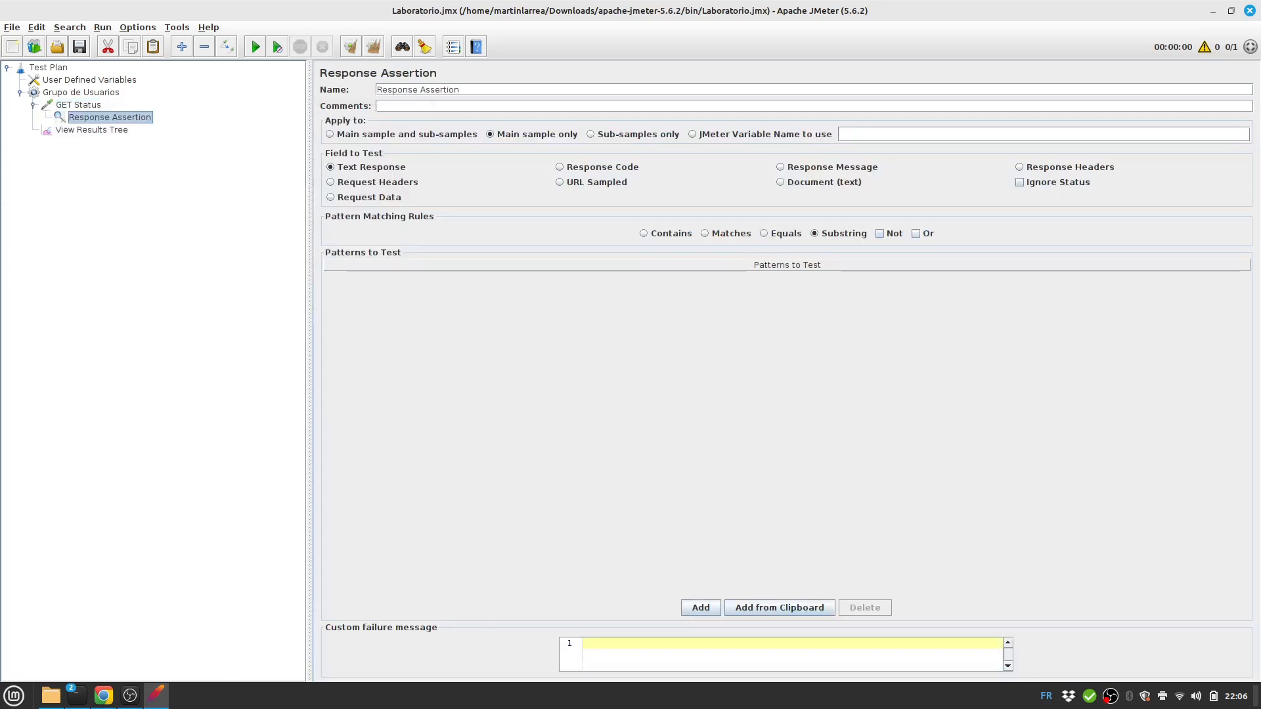
Name the assertion Code 200, require Response Code Equals 200, and save the plan.
triple_click(441, 90)
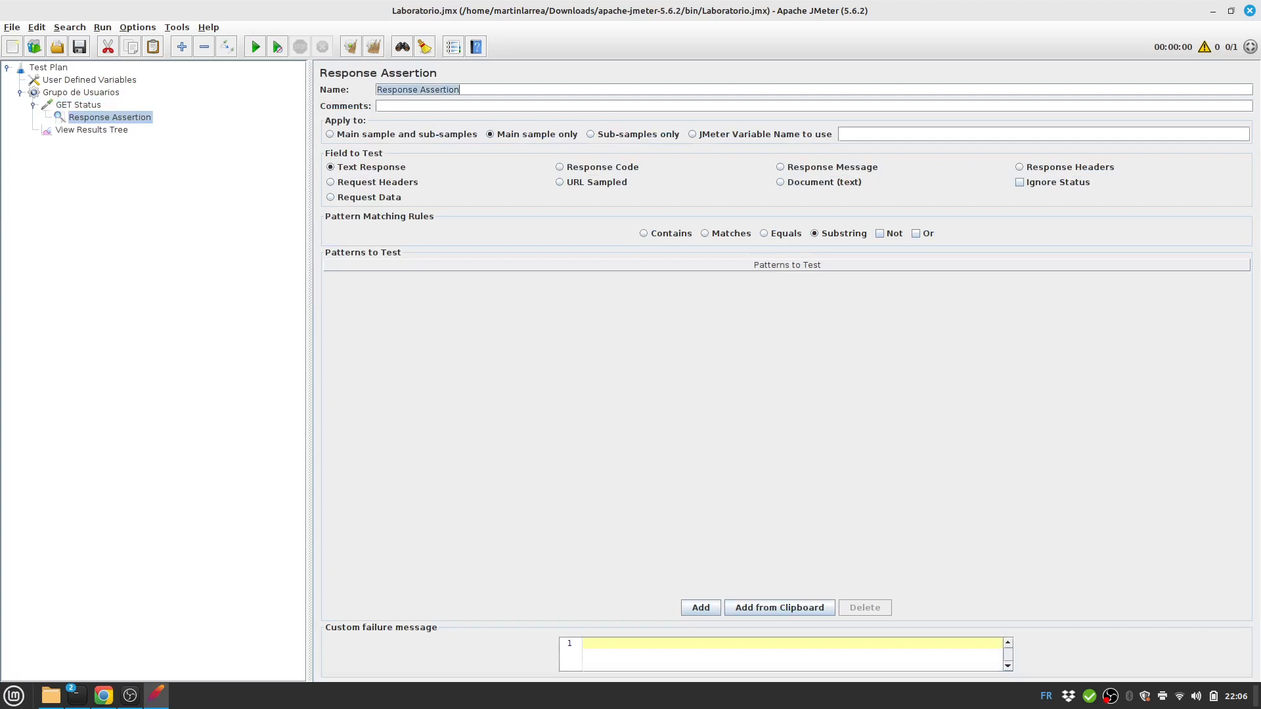
text(Code 200)
click(597, 167)
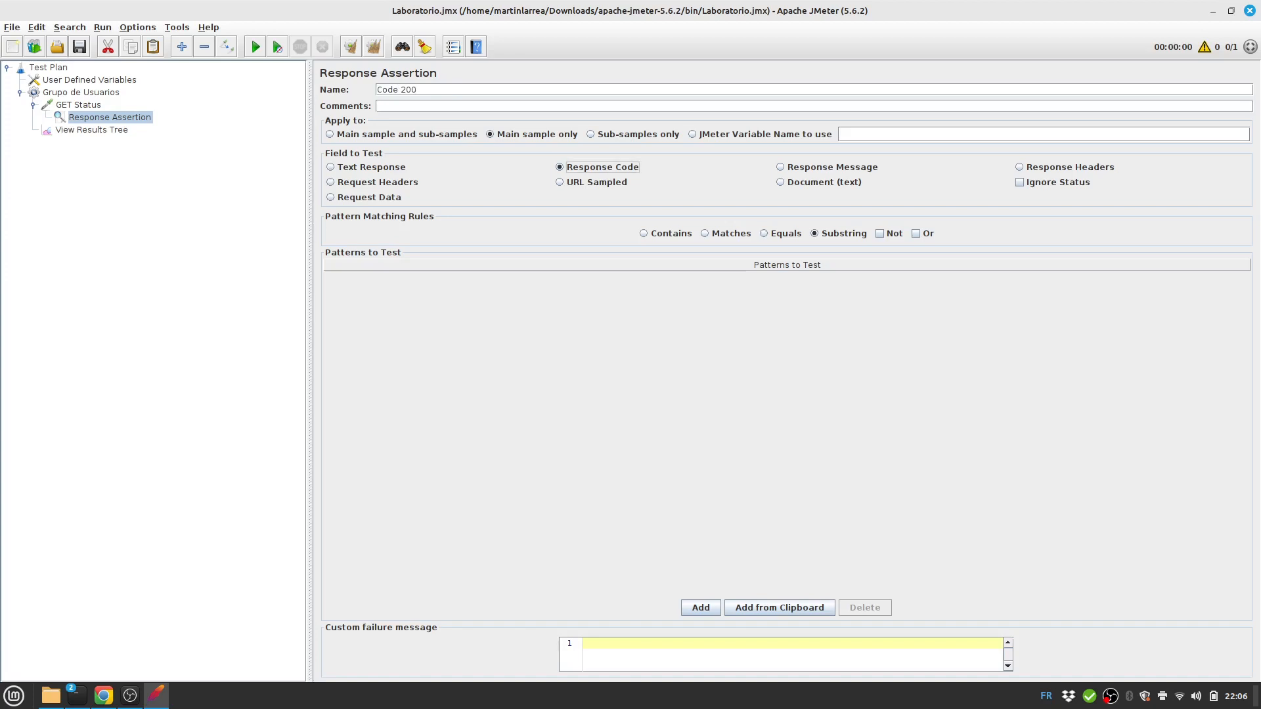
click(782, 234)
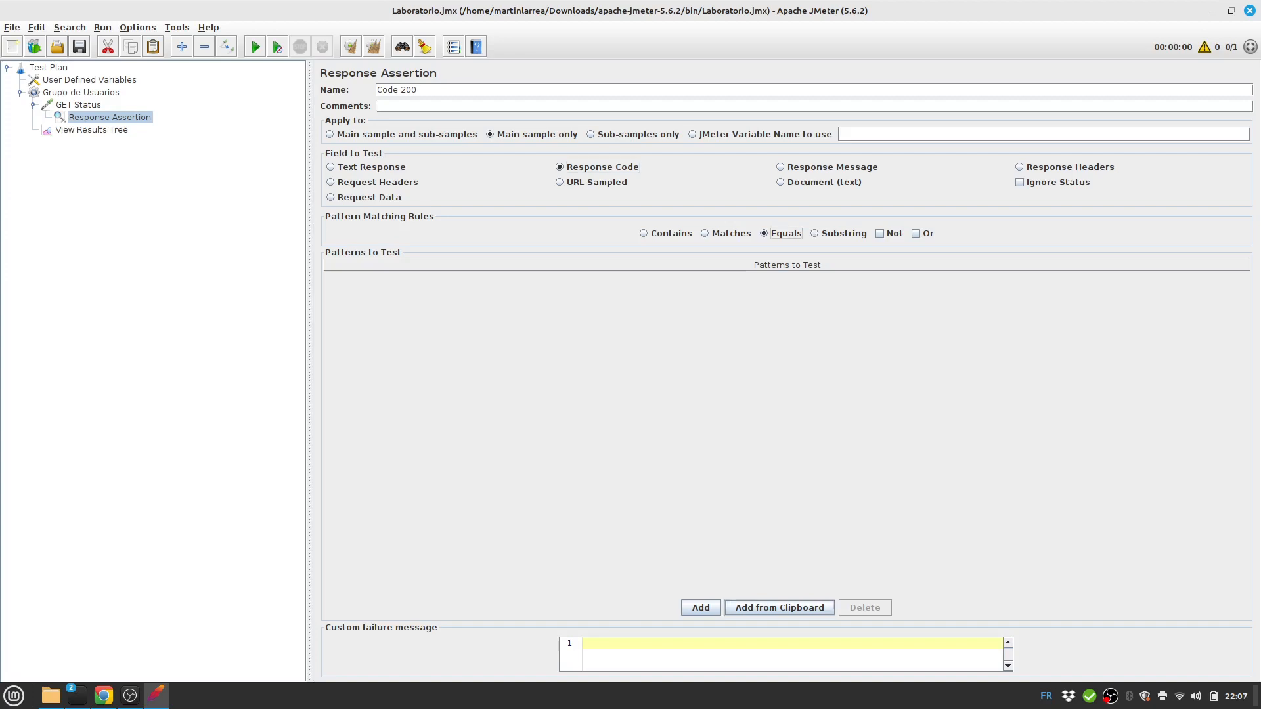
click(700, 608)
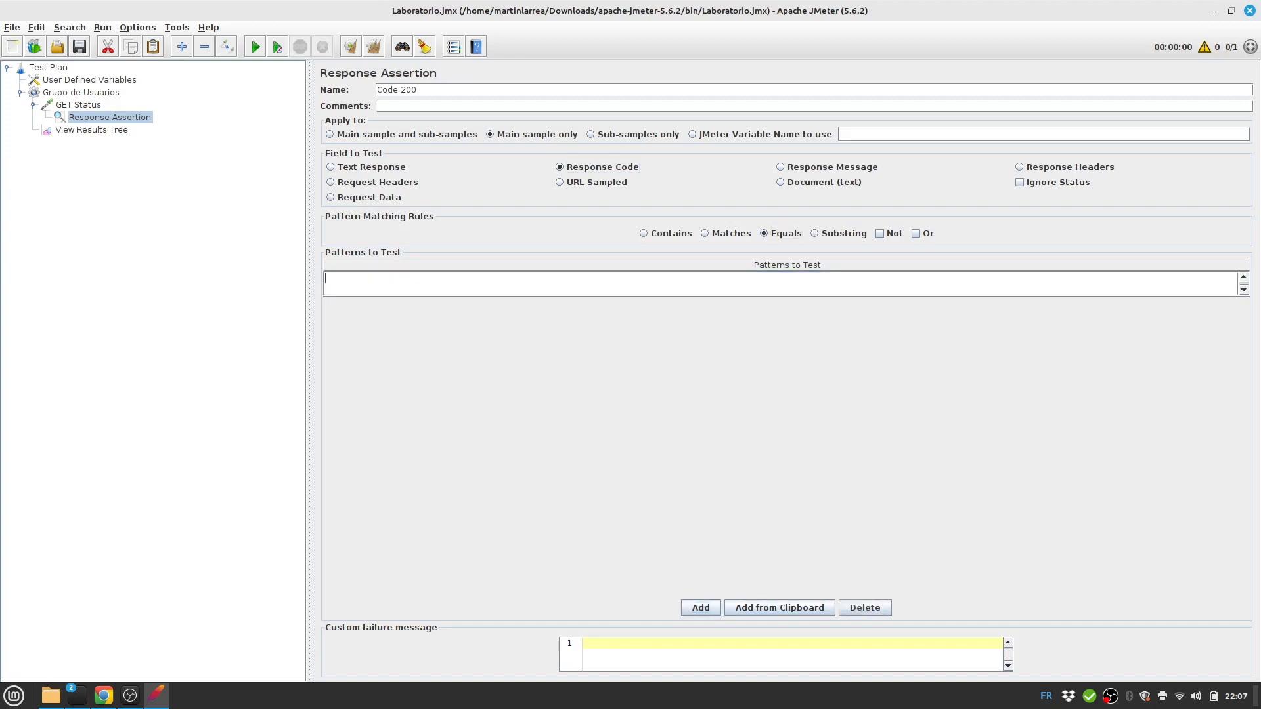
text(200)
click(79, 46)
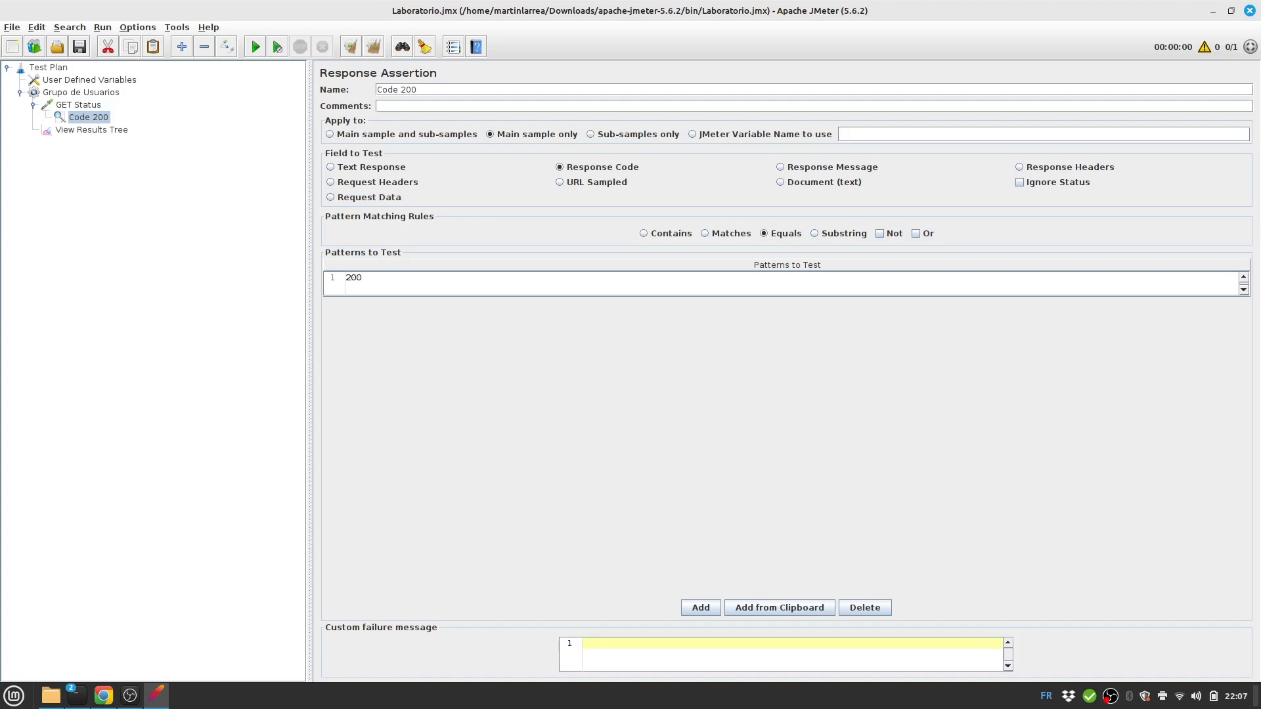
Copy the {"status":"OK"} response body and add a second Response Assertion under GET Status.
click(91, 130)
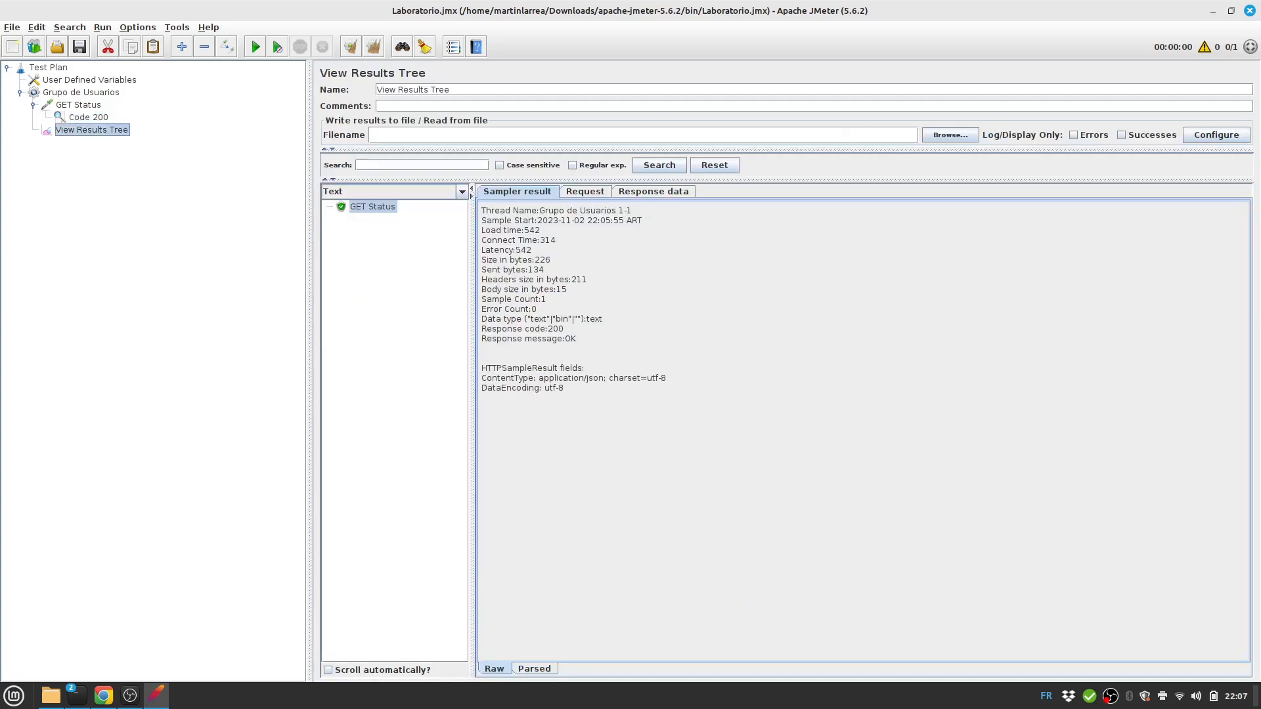
click(653, 192)
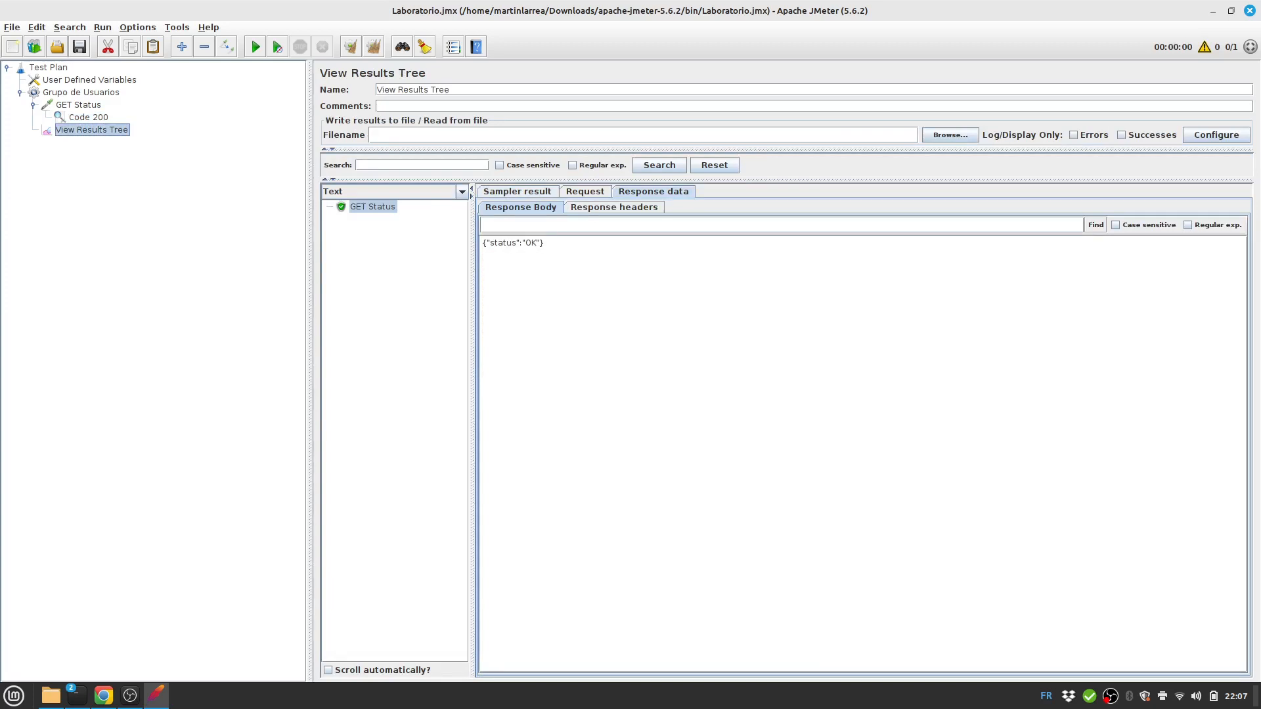
drag(481, 243, 546, 243)
key(ctrl+c)
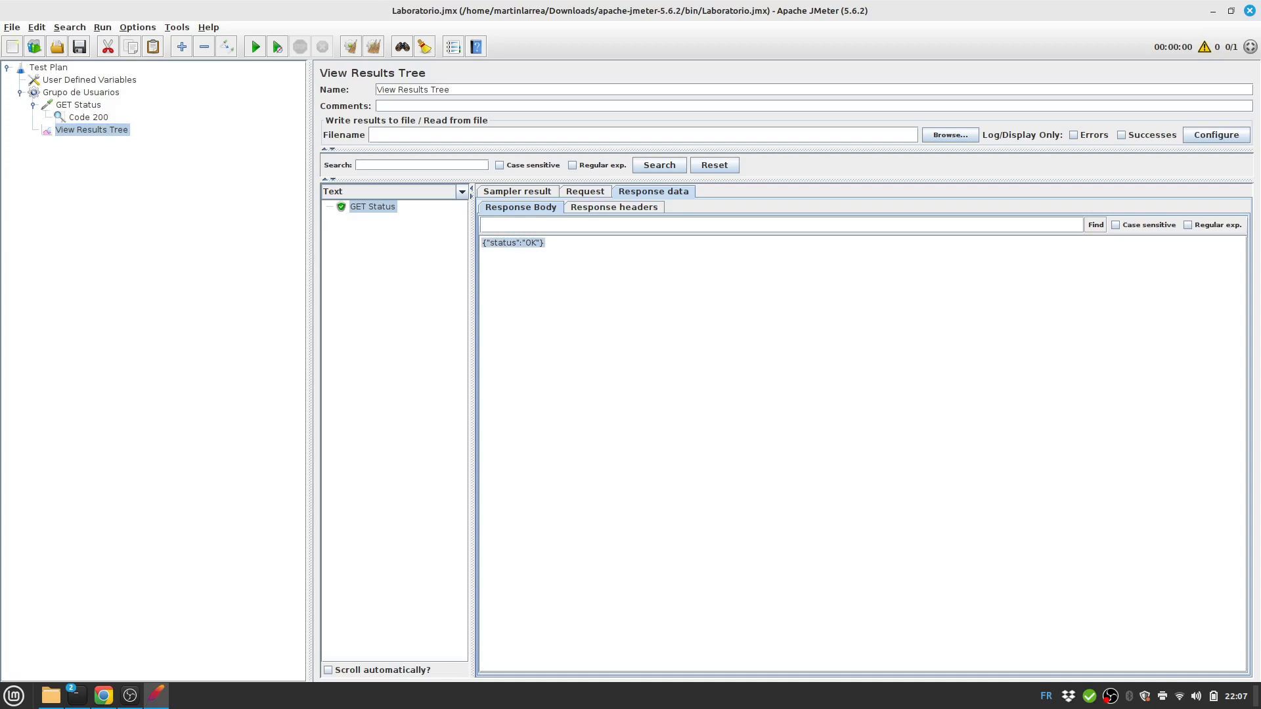
click(78, 105)
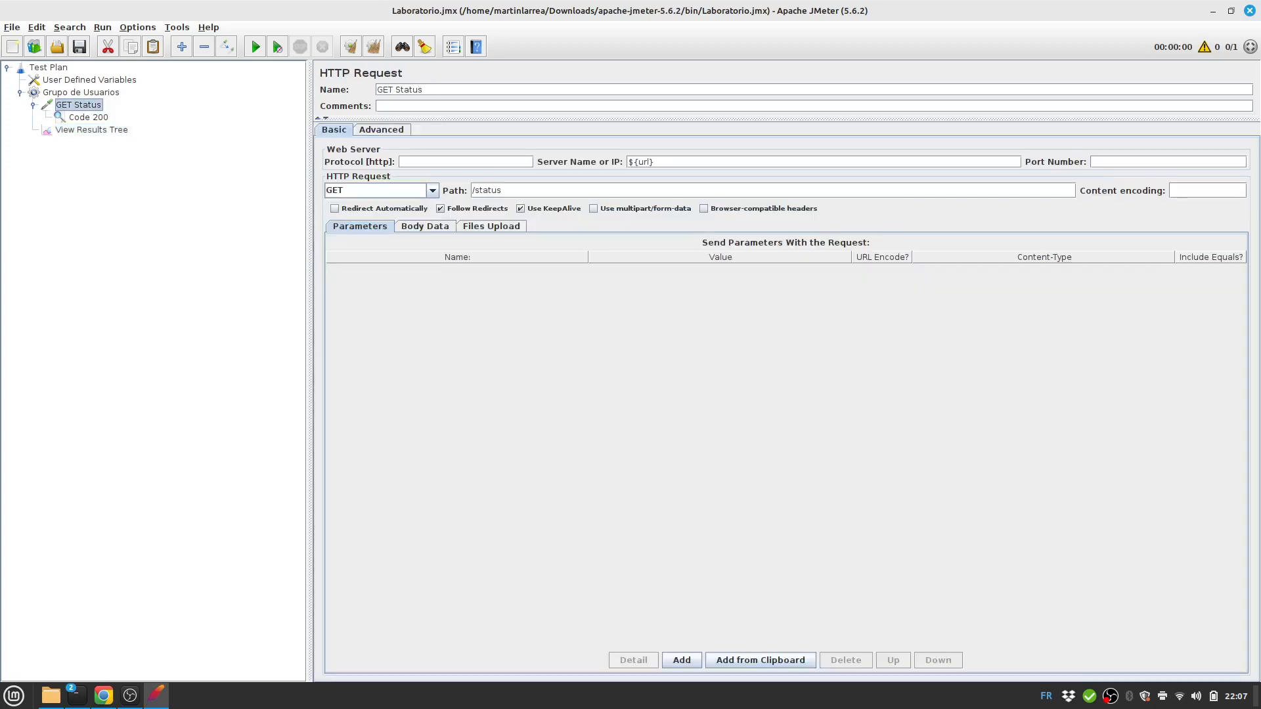
right_click(83, 106)
mouse_move(105, 113)
mouse_move(275, 113)
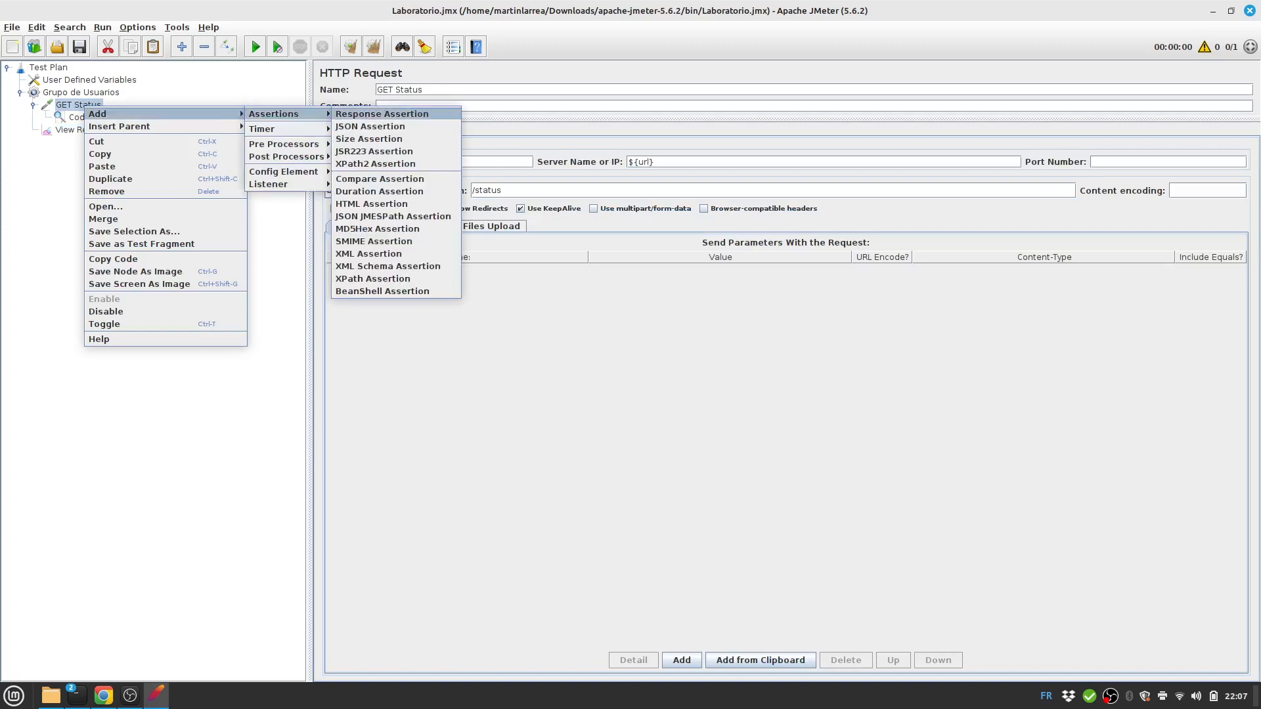
click(381, 113)
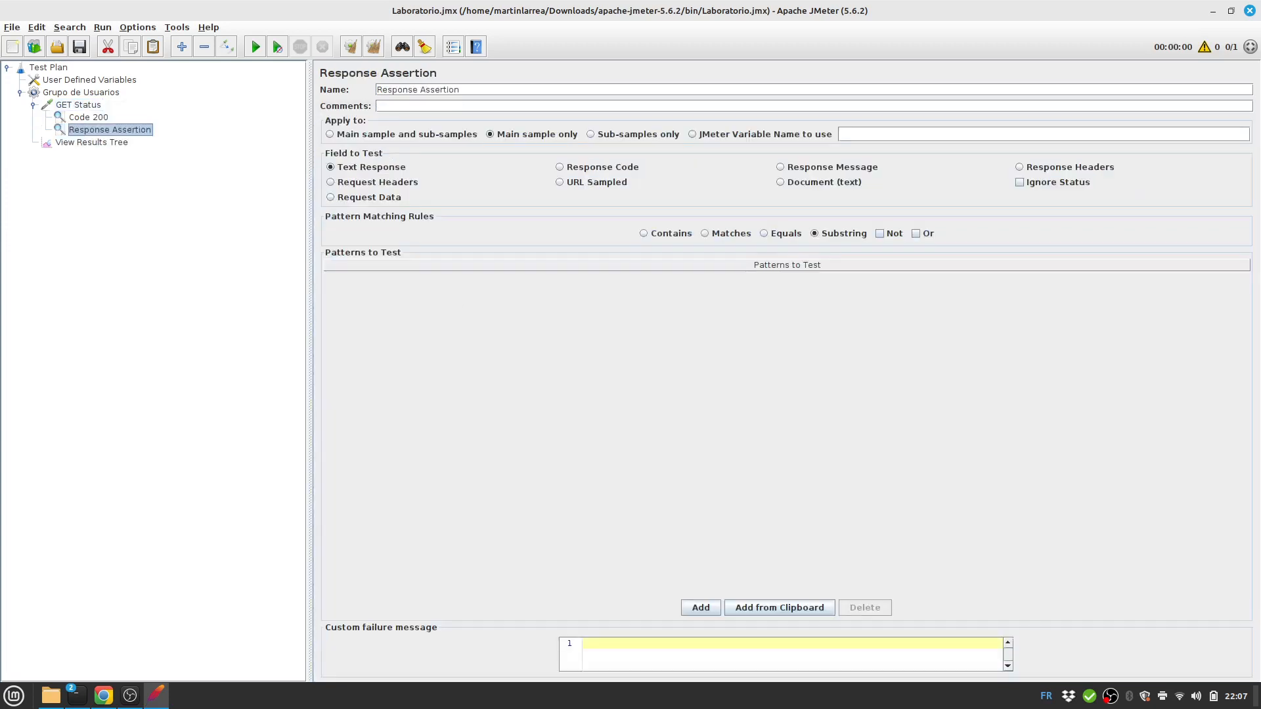
Name it Response OK, set Text Response Equals {"status":"iK"}, and save the plan.
click(461, 90)
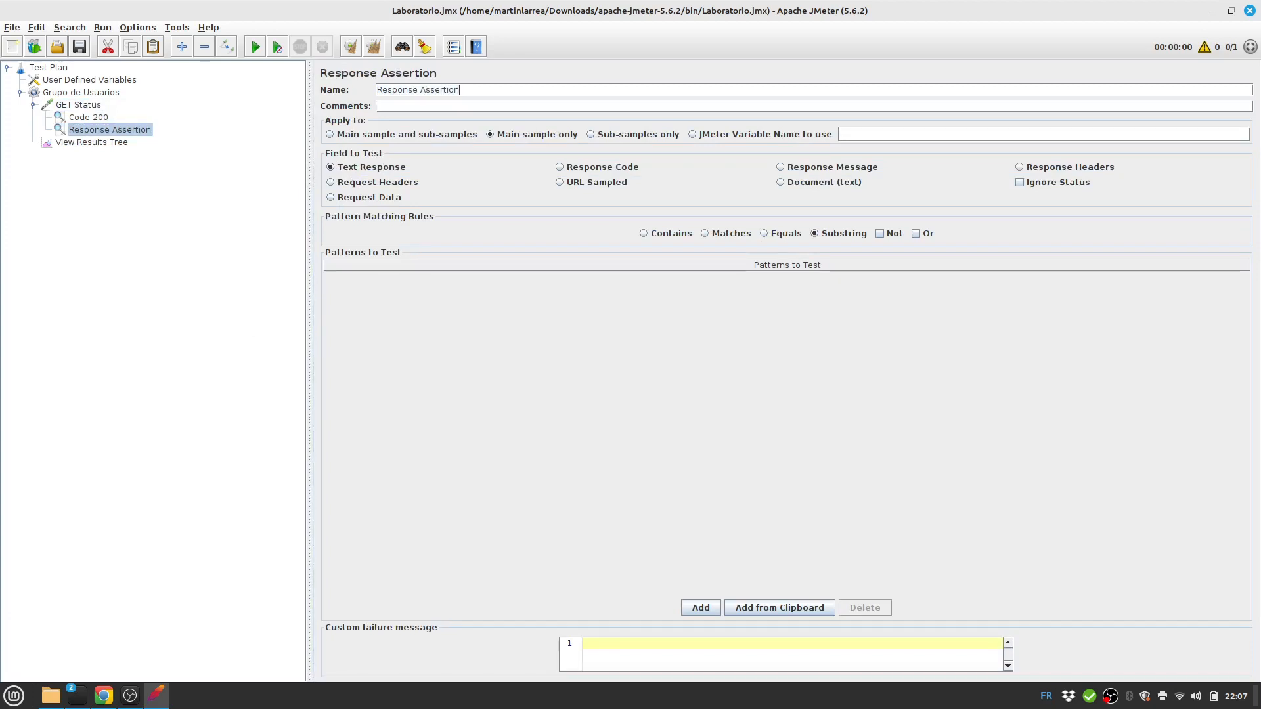
key(ctrl+shift+Left)
text(OK)
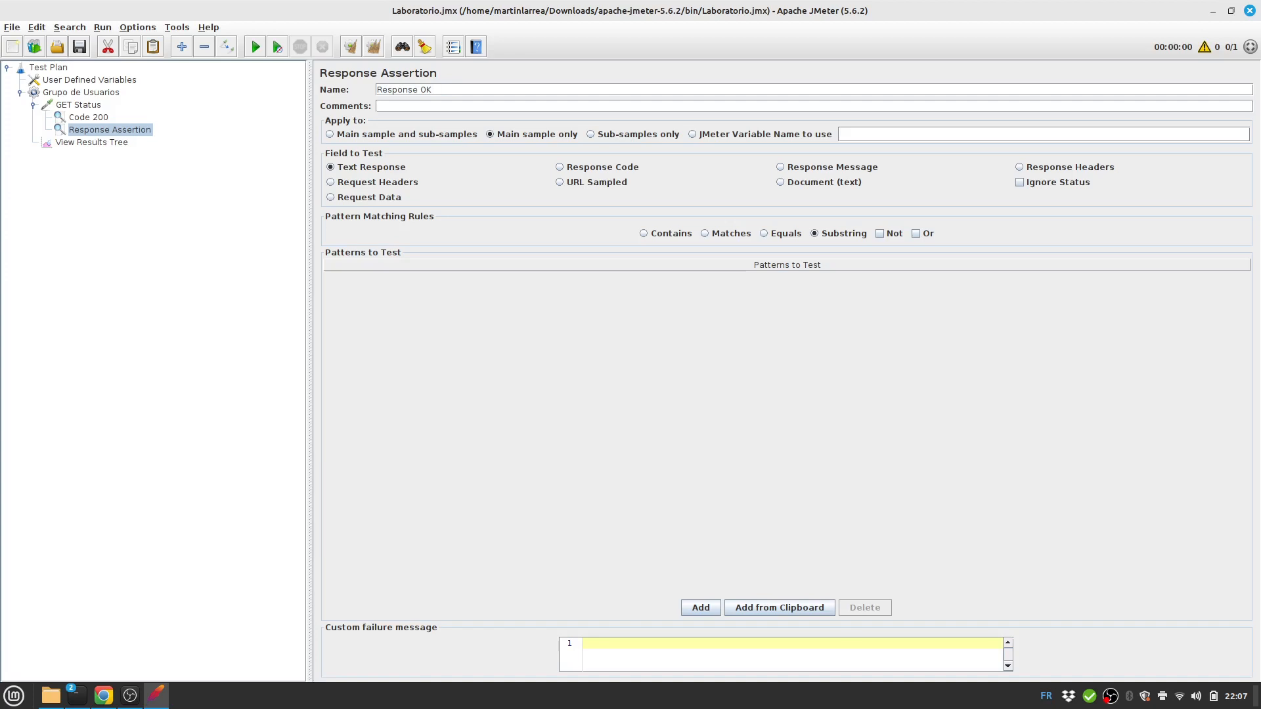
click(366, 168)
click(782, 234)
click(701, 608)
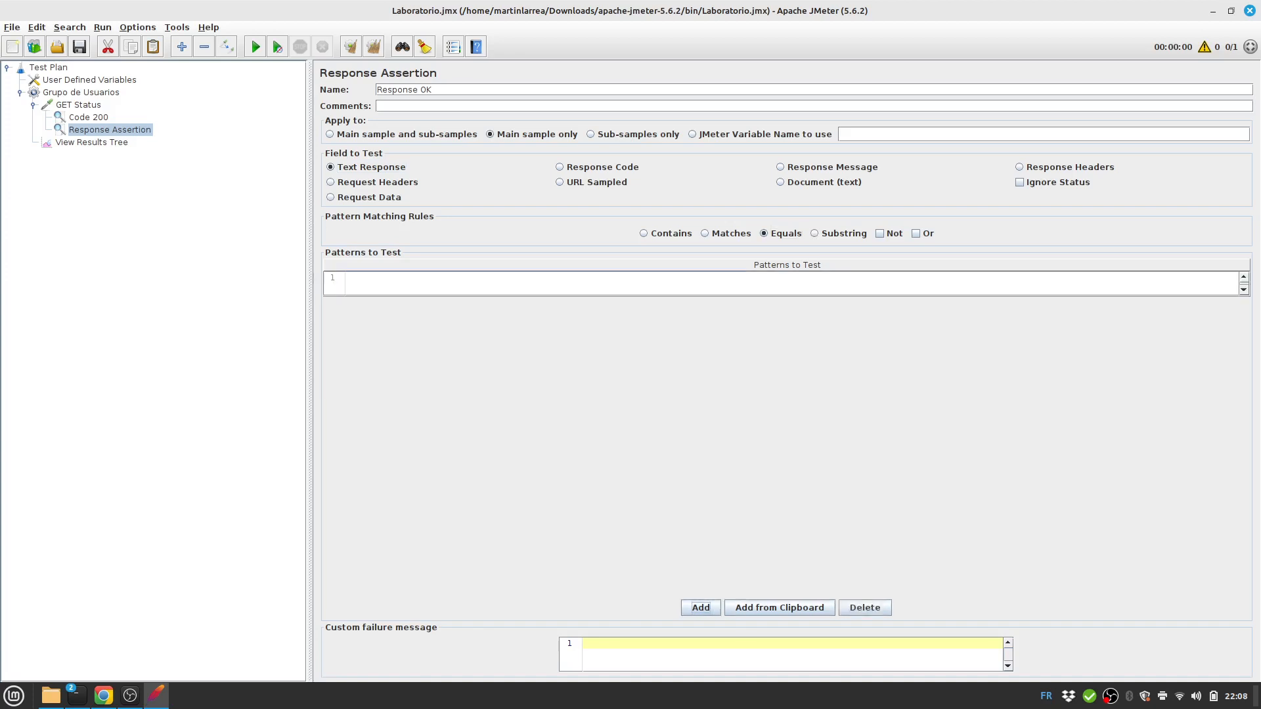
double_click(746, 283)
key(ctrl+v)
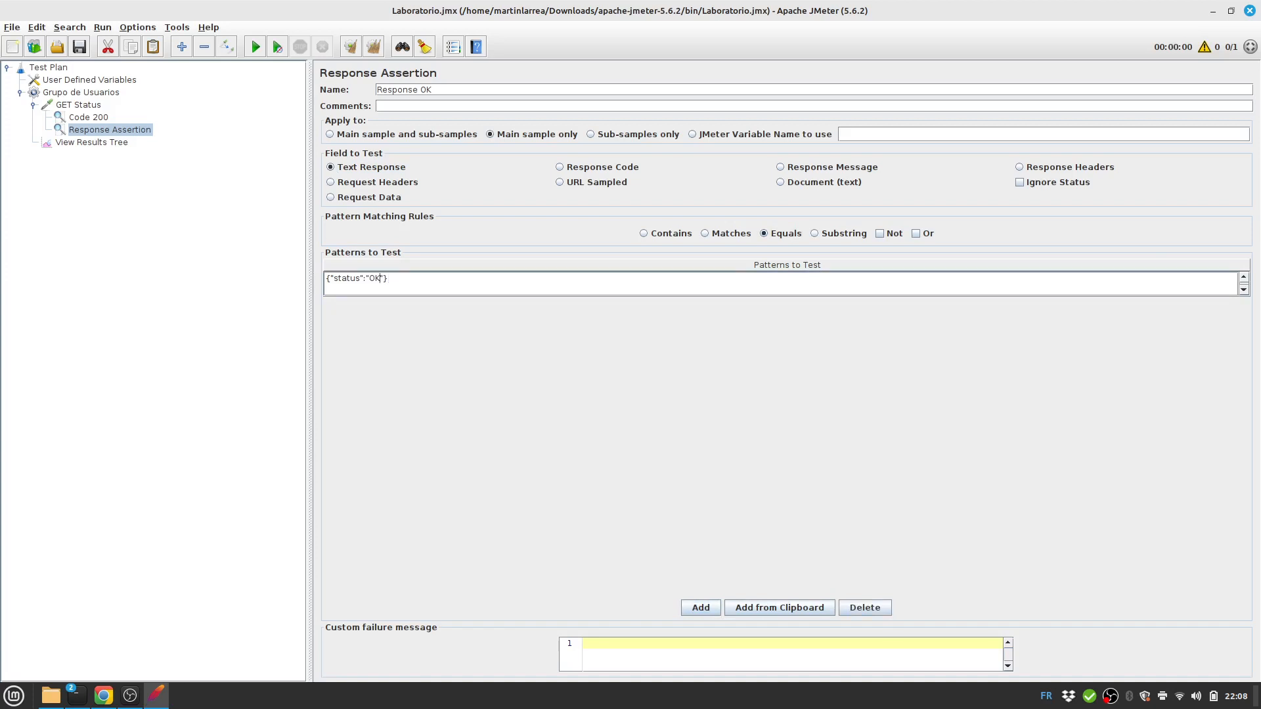
key(BackSpace)
click(80, 48)
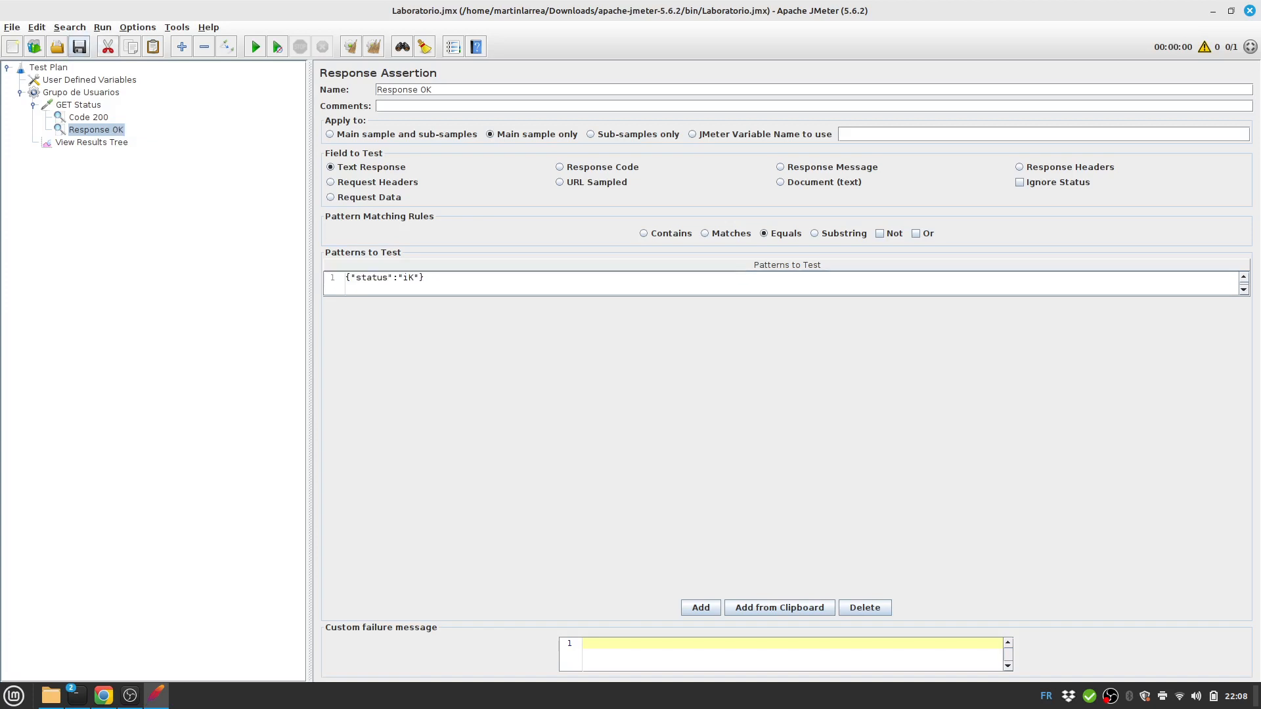
click(91, 143)
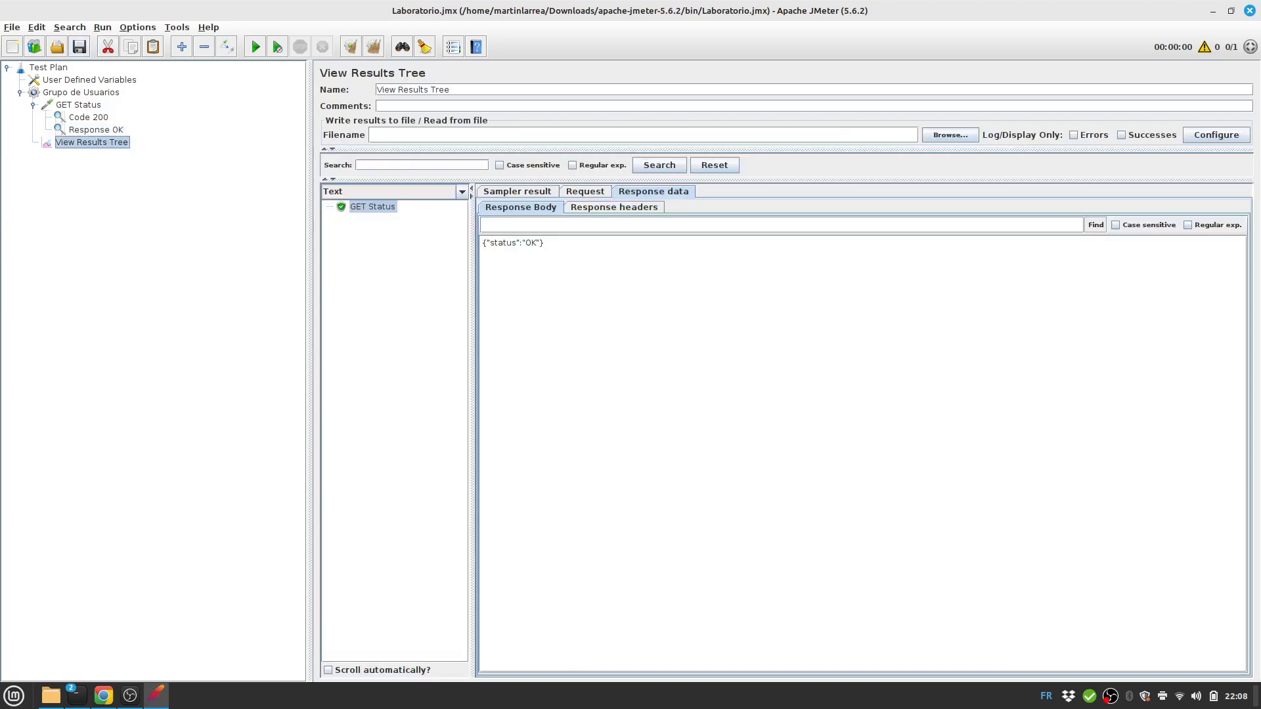
Review the Code 200 and Response OK assertions, then clear the View Results Tree results.
click(78, 105)
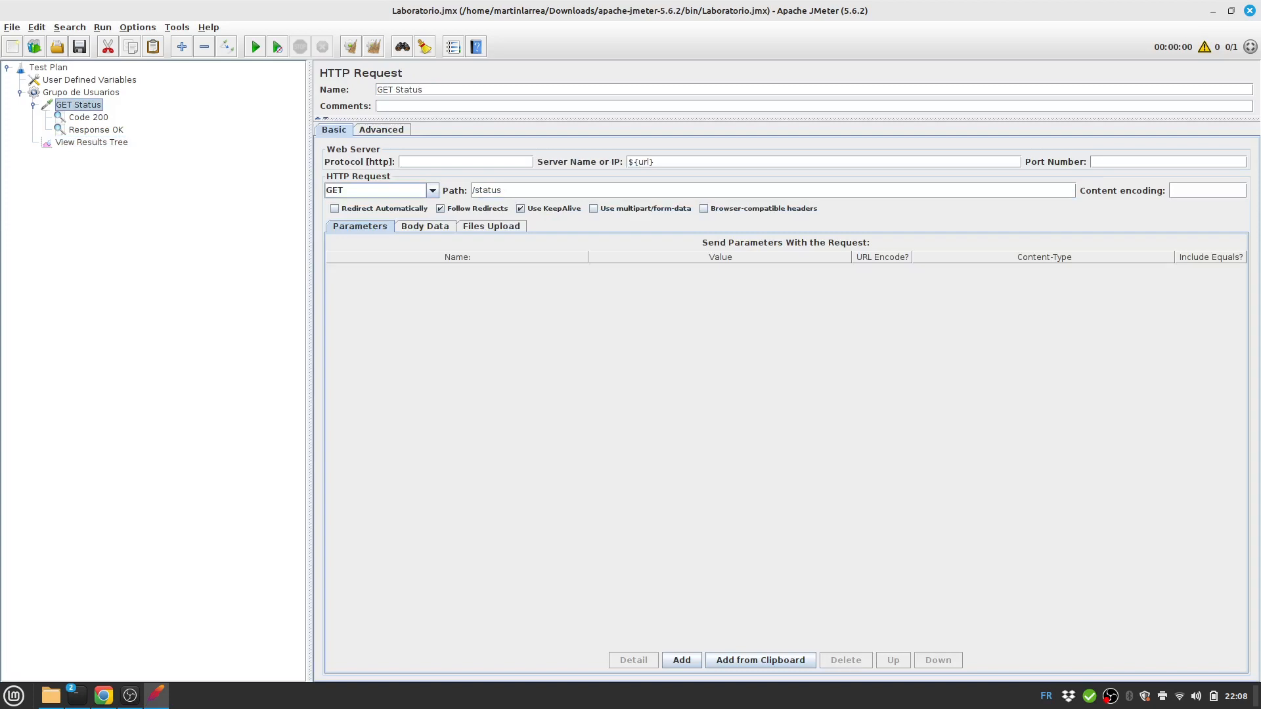
click(88, 117)
click(96, 130)
click(88, 117)
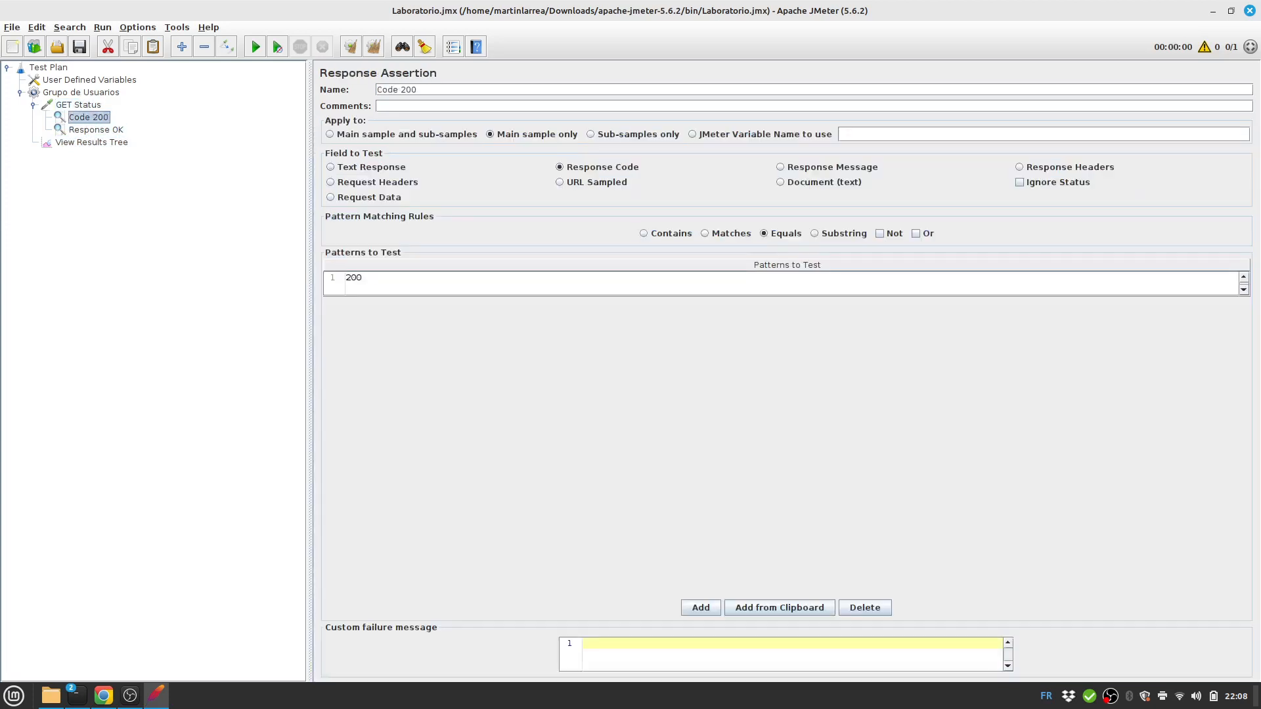
click(96, 130)
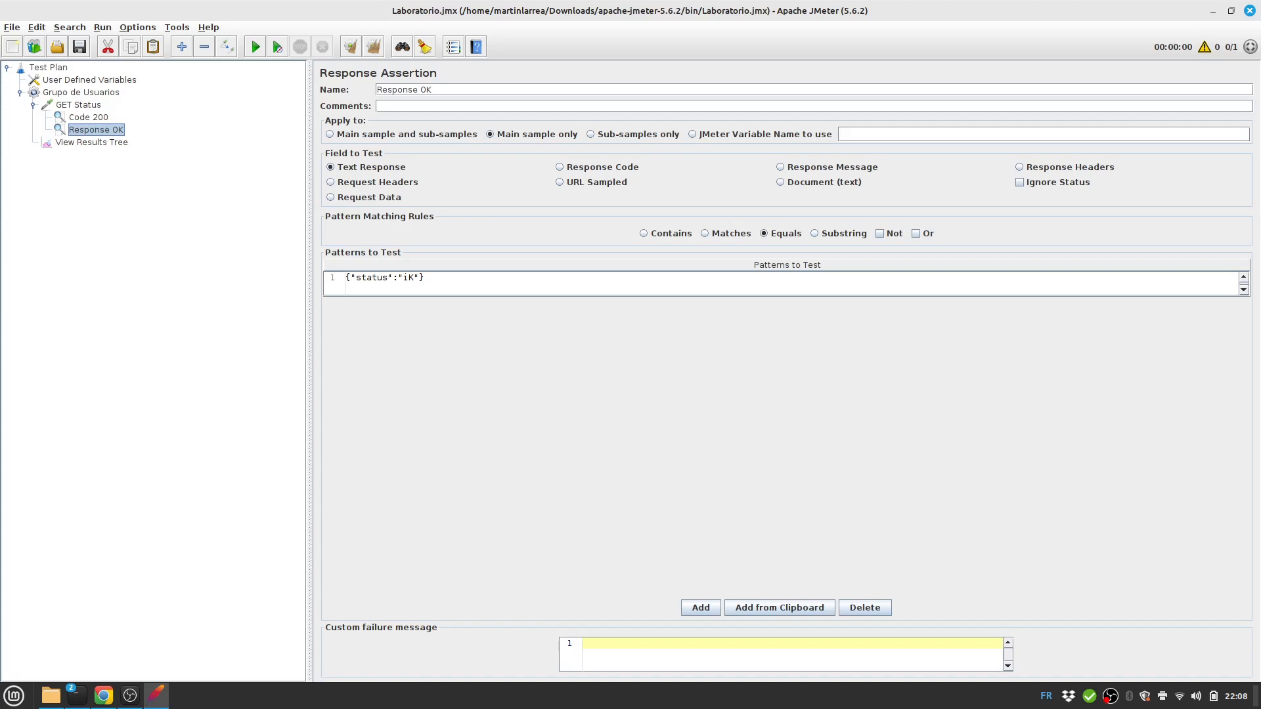
click(92, 143)
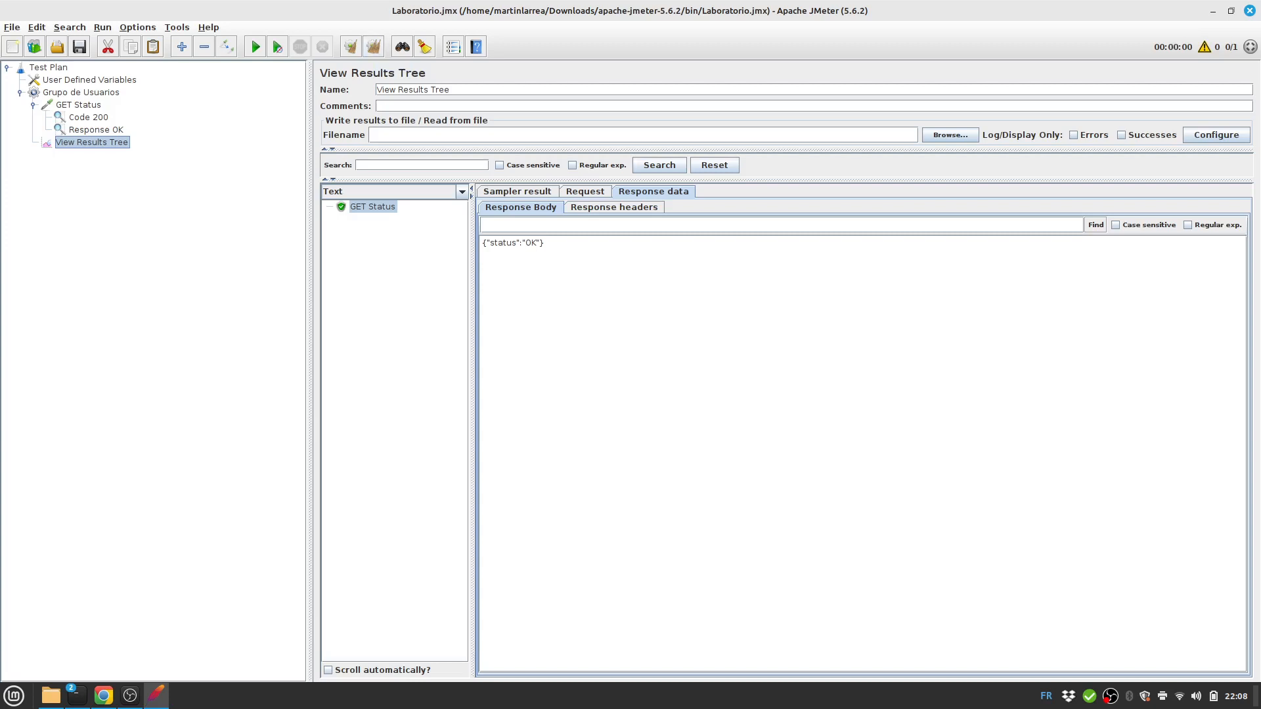
click(373, 46)
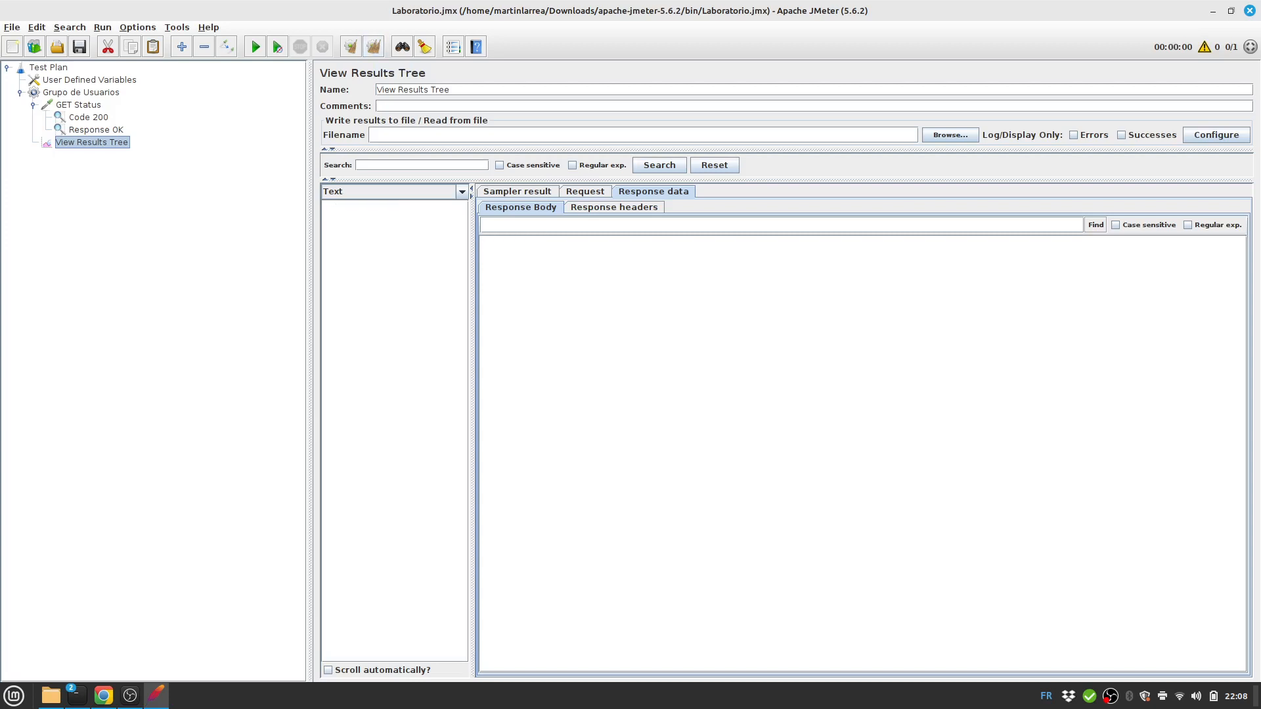
Rerun and see Response OK fail, receiving {"status":"OK"} instead of the expected iK.
click(256, 46)
click(328, 207)
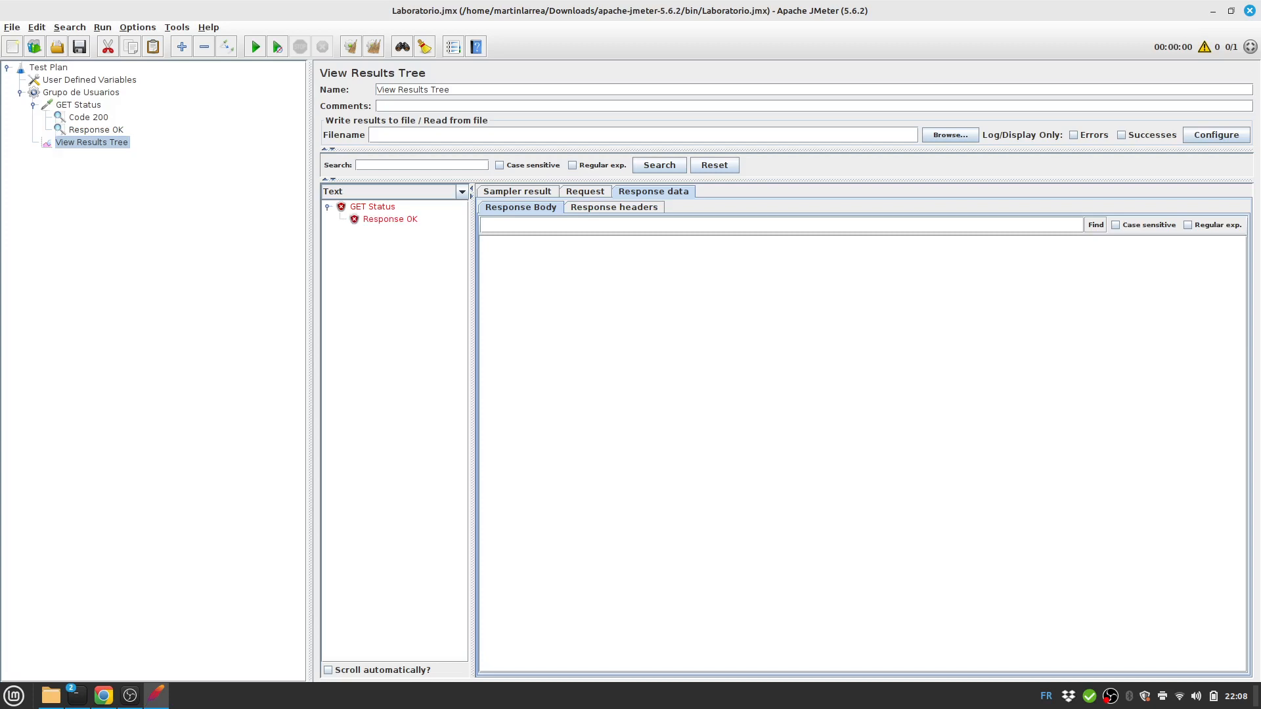
click(390, 219)
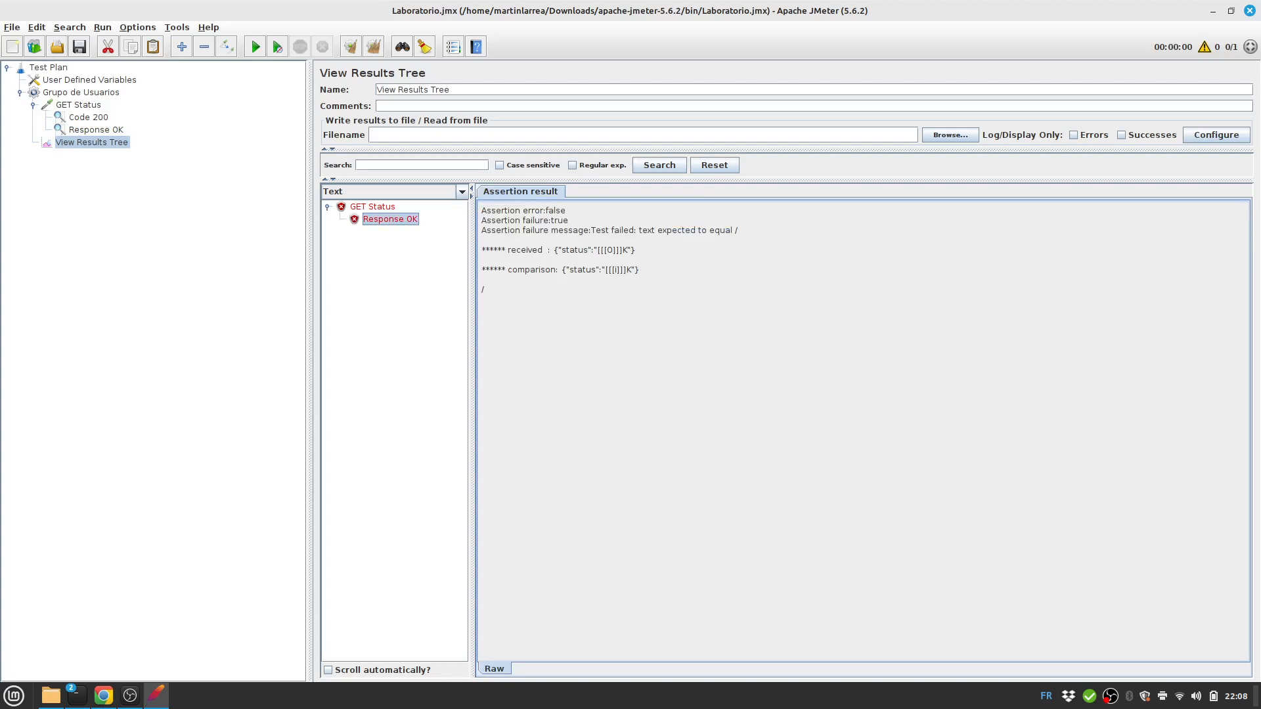
drag(600, 251, 625, 270)
Correct the Response OK pattern to {"status":"OK"} and save the plan.
click(96, 130)
double_click(415, 278)
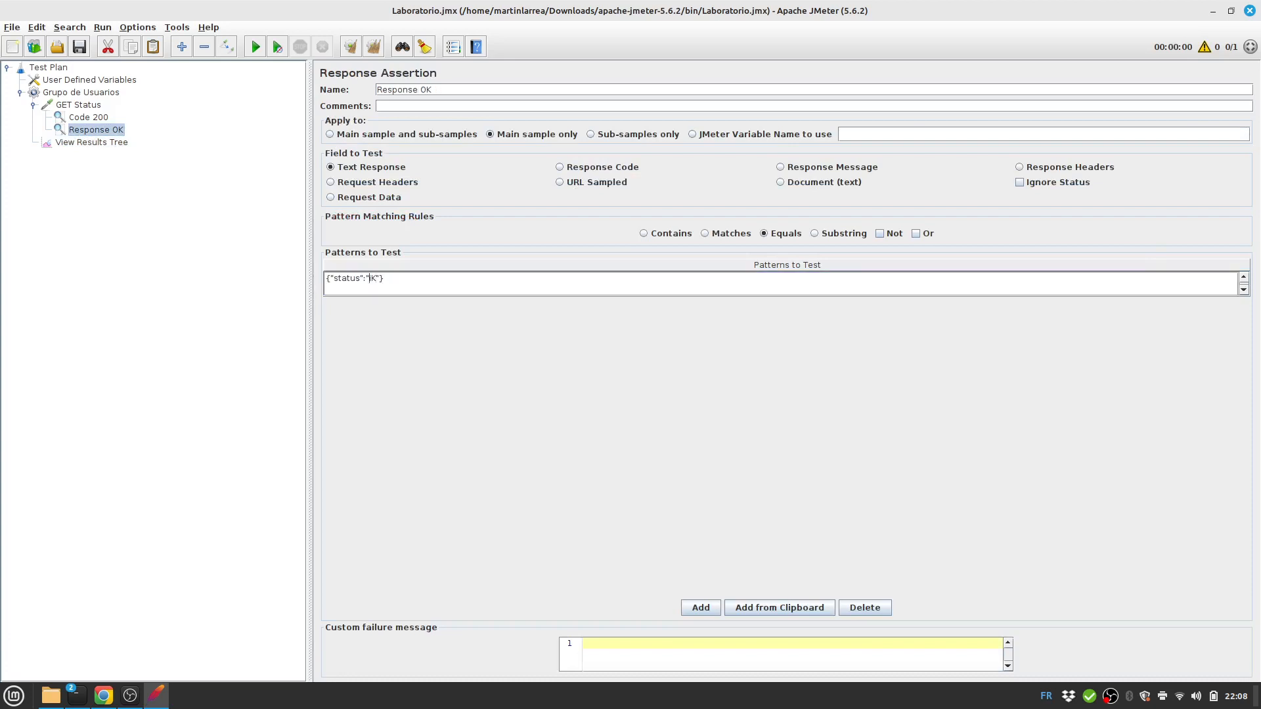
key(Delete)
text(O)
click(79, 46)
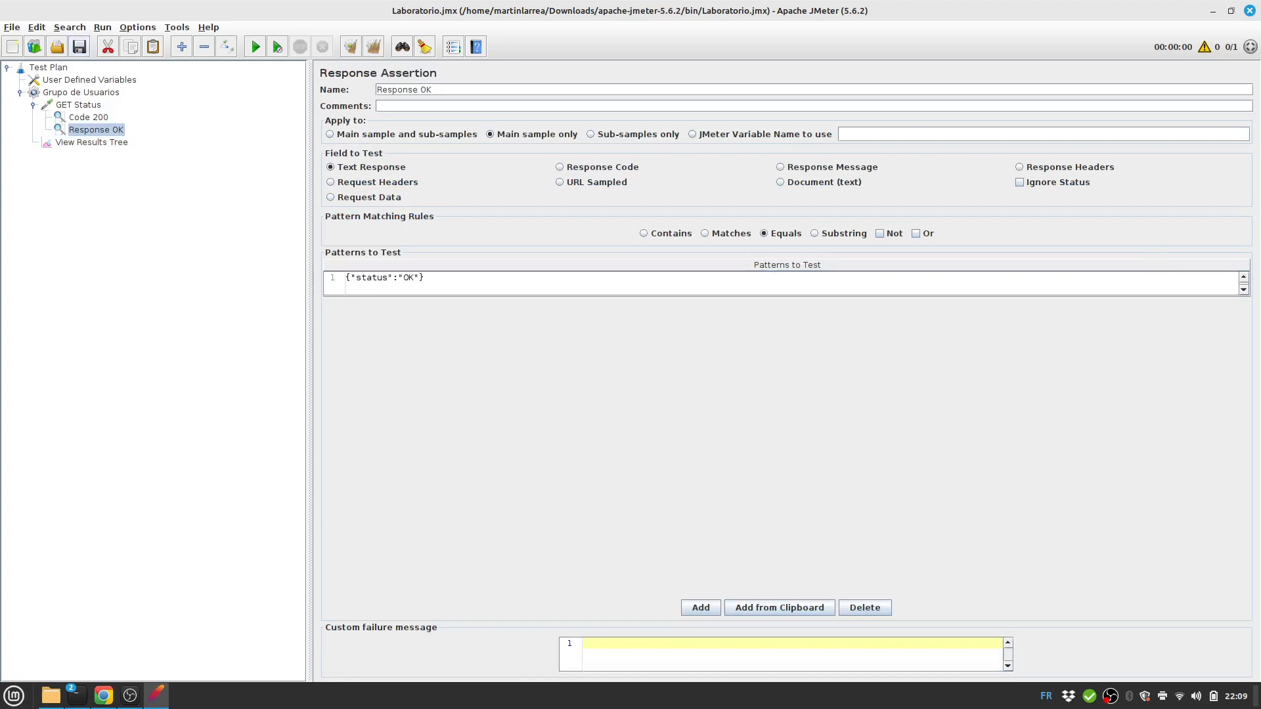
Rerun the test and check the new passing GET Status result in View Results Tree.
click(91, 143)
click(255, 47)
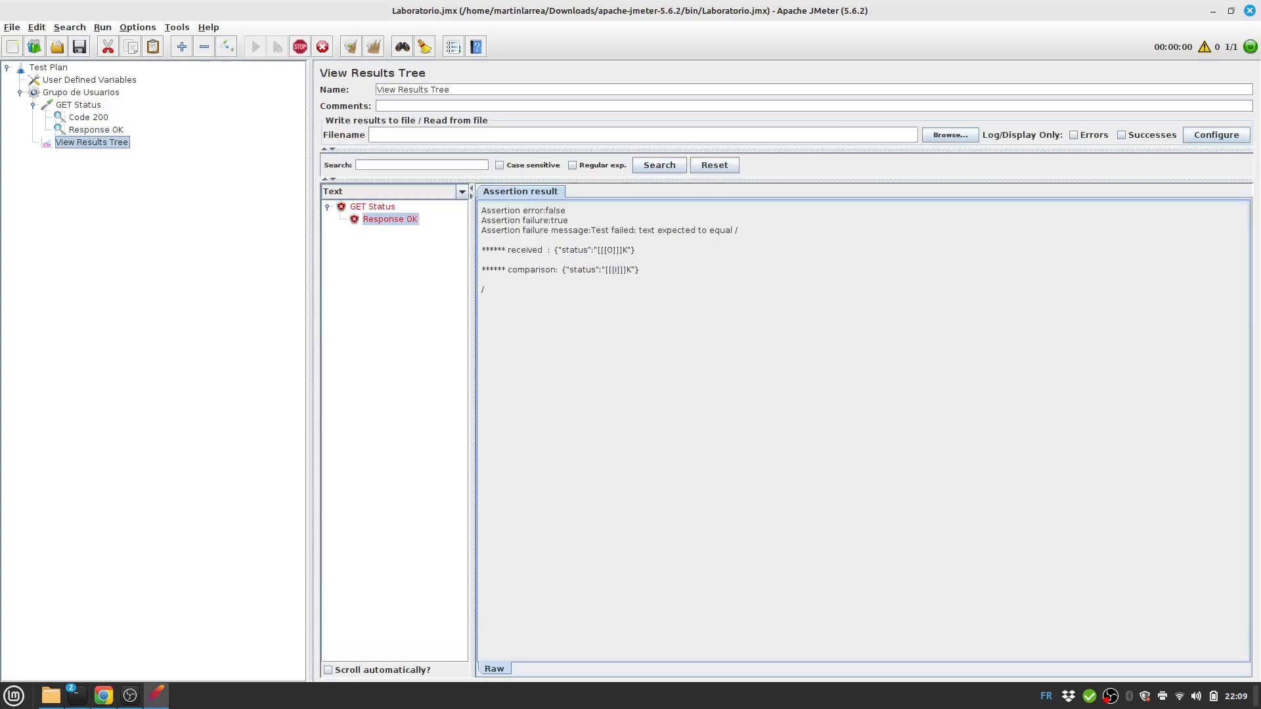
click(372, 231)
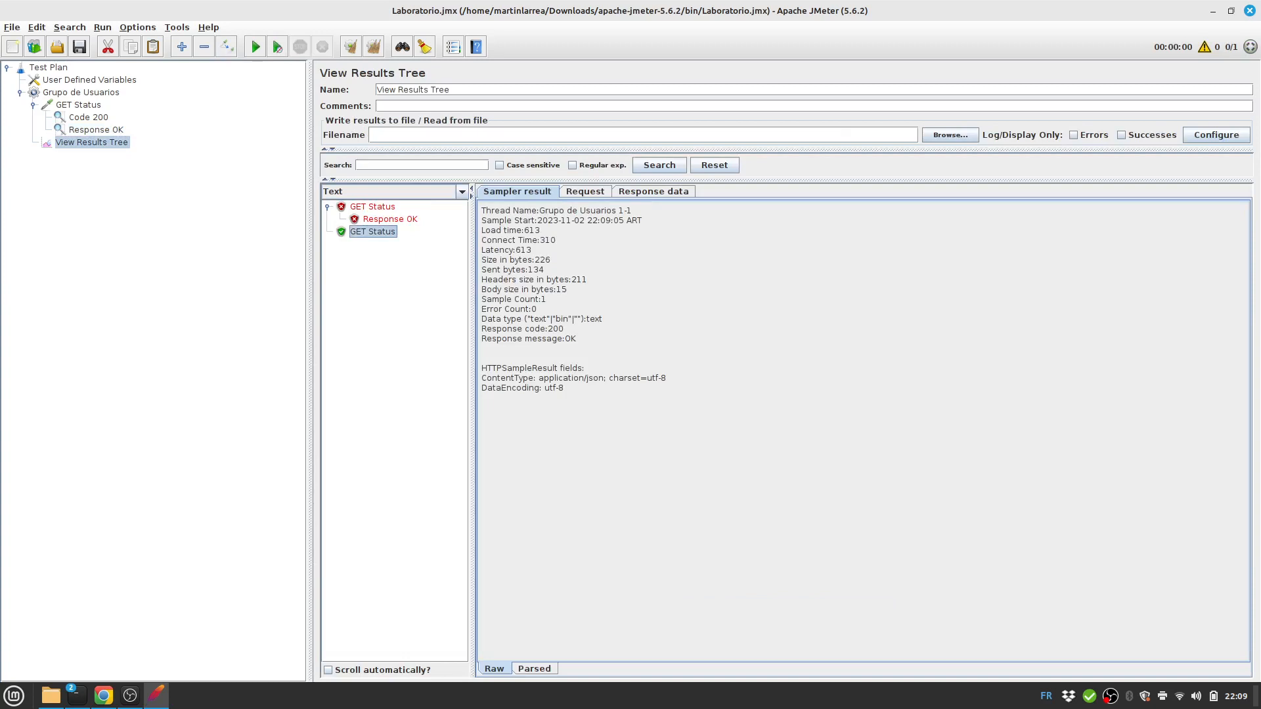
click(92, 143)
Add an Aggregate Report under Grupo de Usuarios and run, giving GET Status 496 ms average.
click(81, 93)
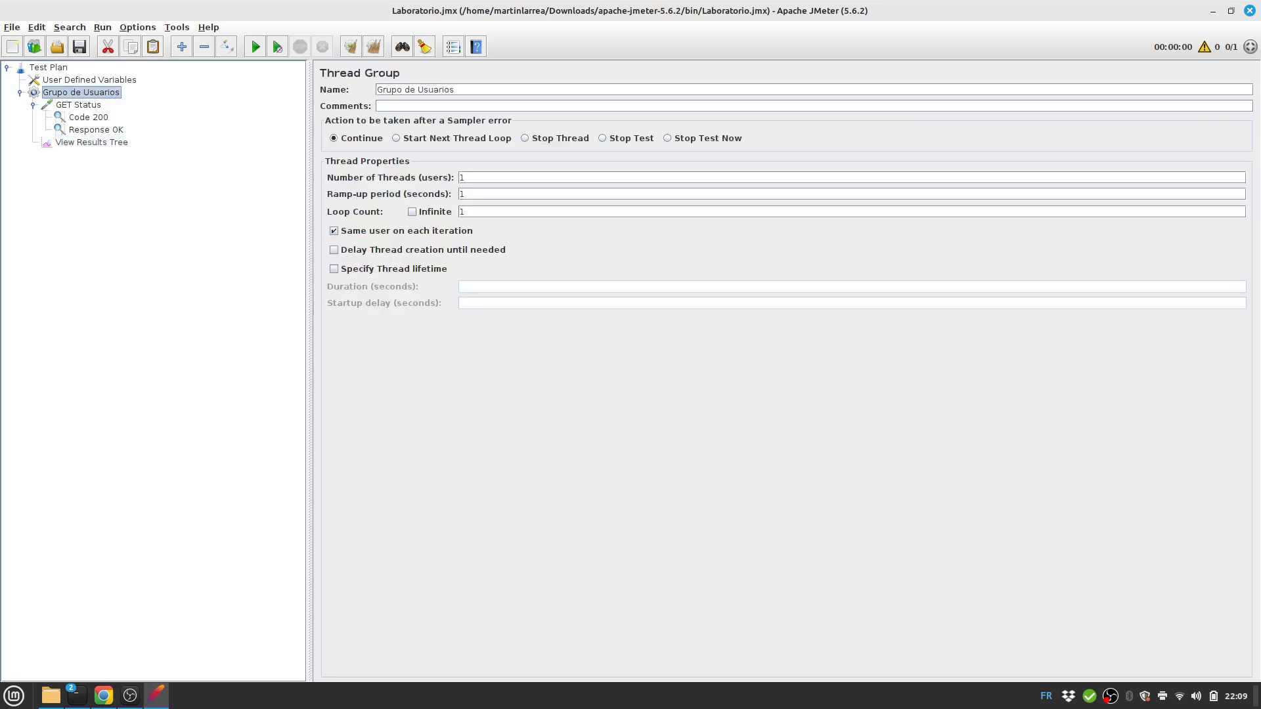
right_click(68, 92)
mouse_move(131, 97)
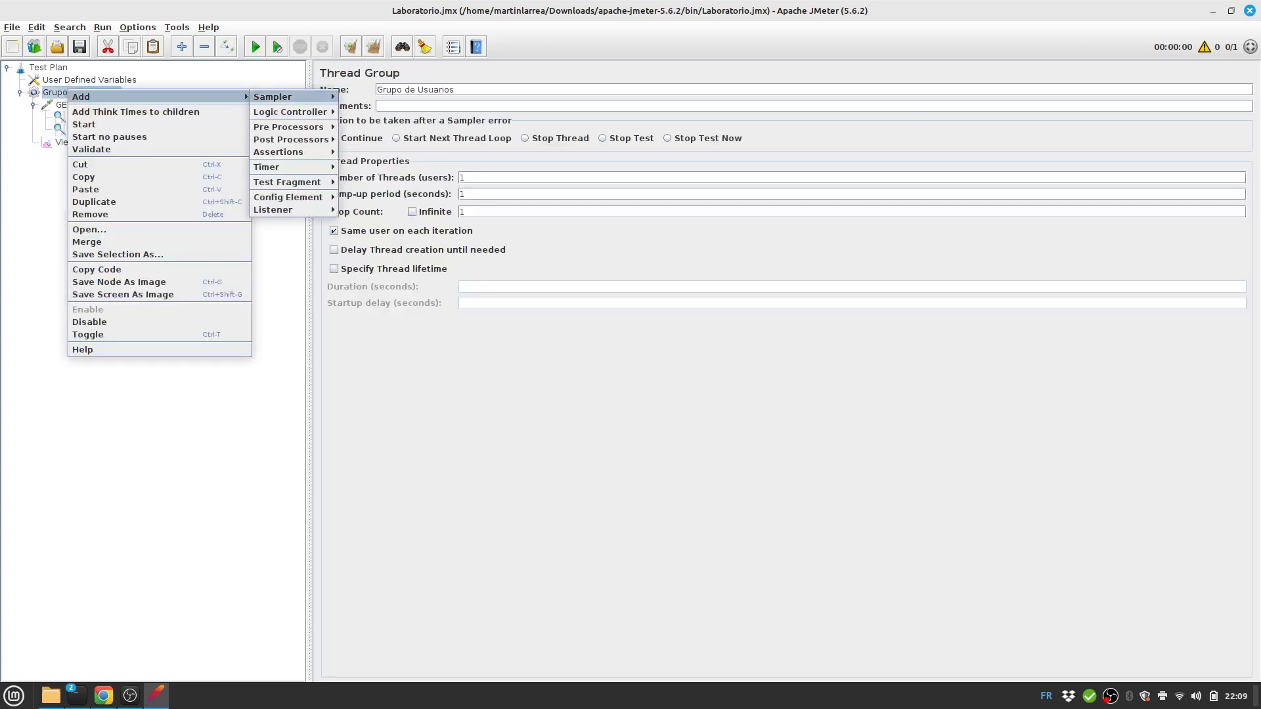
mouse_move(273, 210)
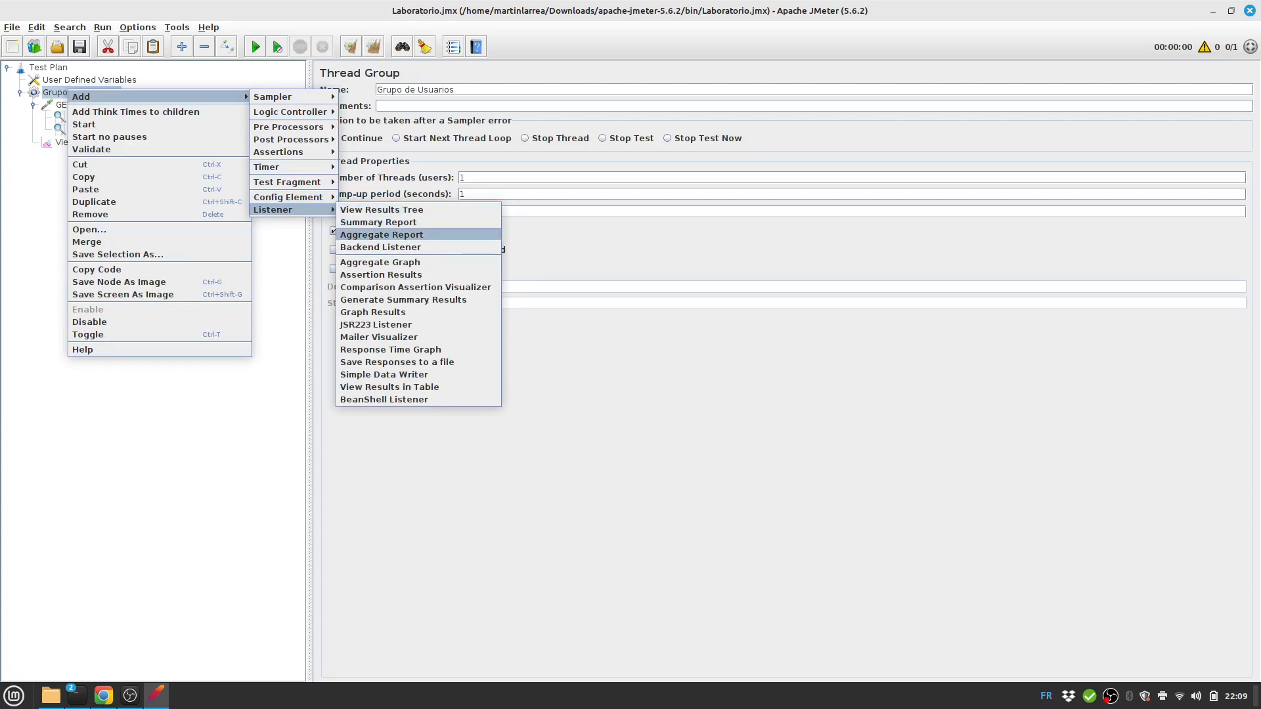
click(381, 235)
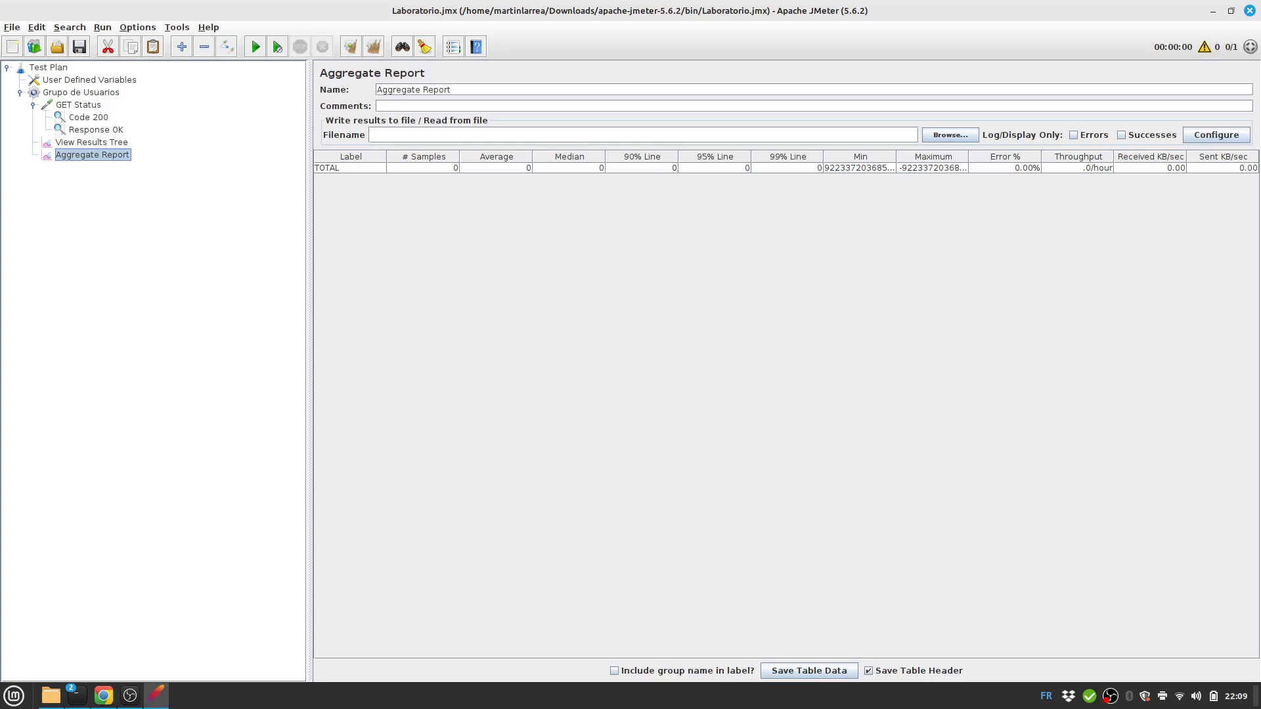
click(256, 46)
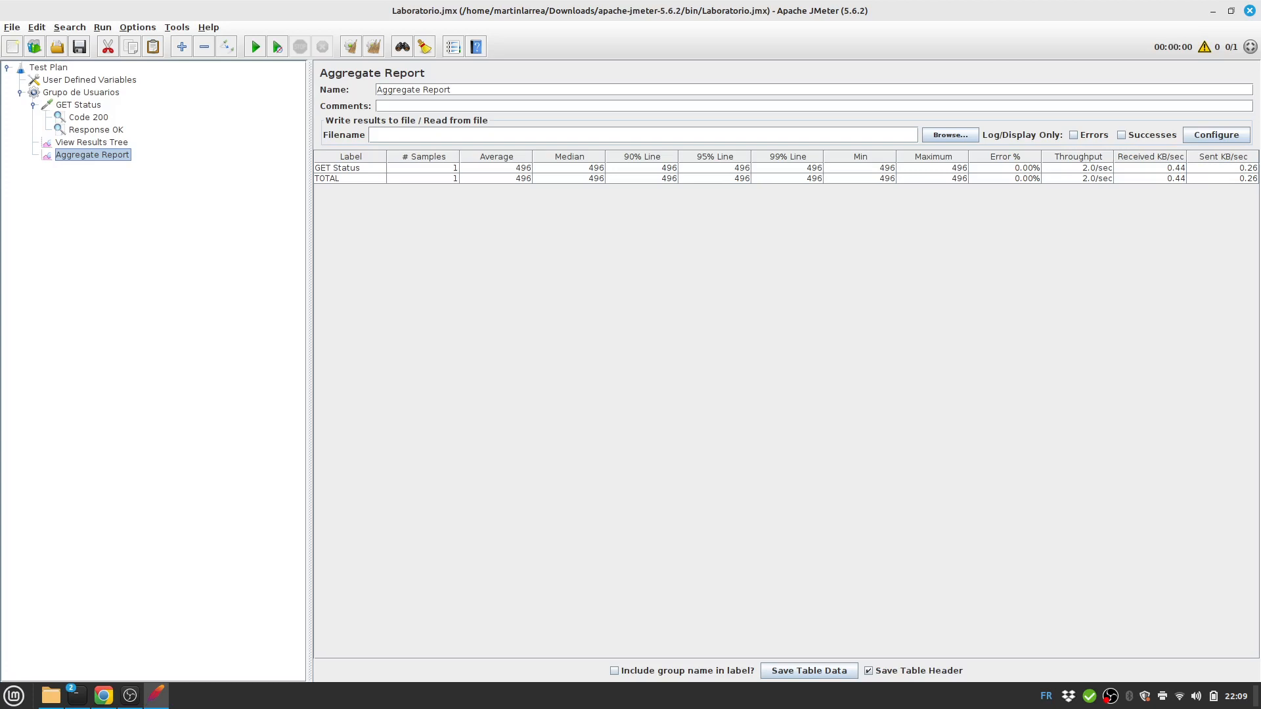
Set Grupo de Usuarios to 10 threads, clear old results, rerun, and check the 464 ms average.
click(81, 93)
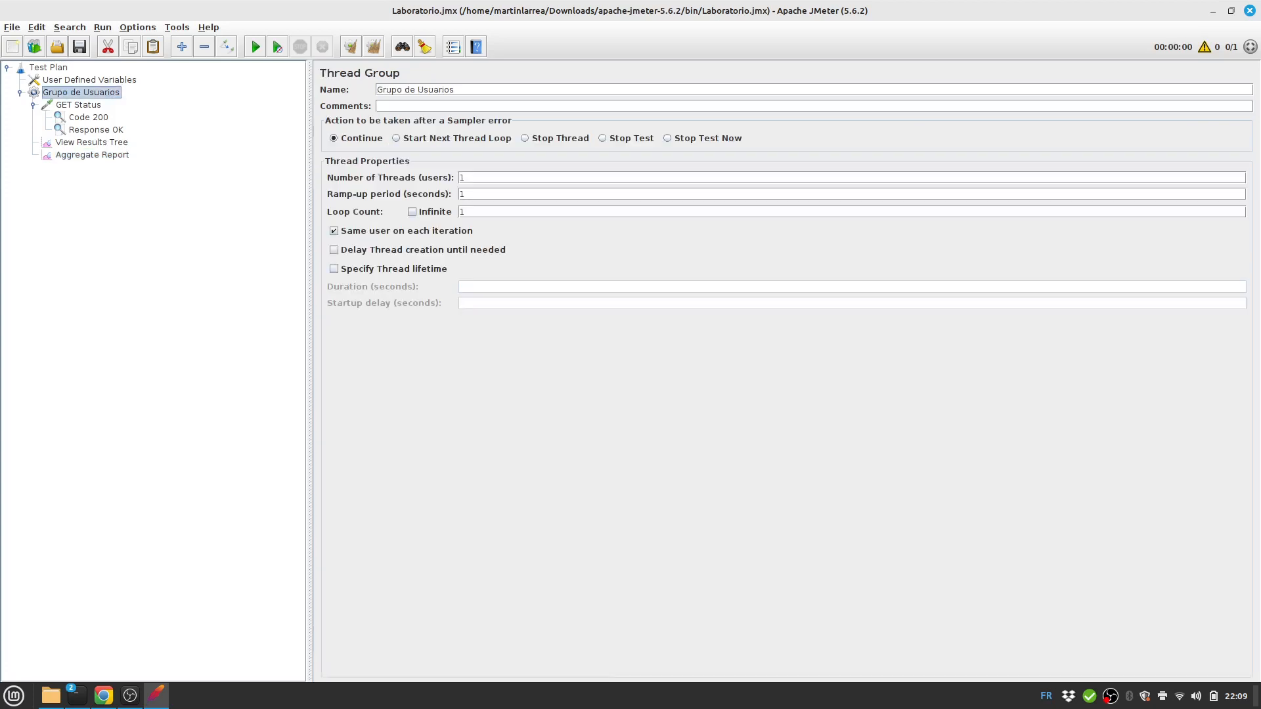
click(466, 178)
text(0)
click(91, 142)
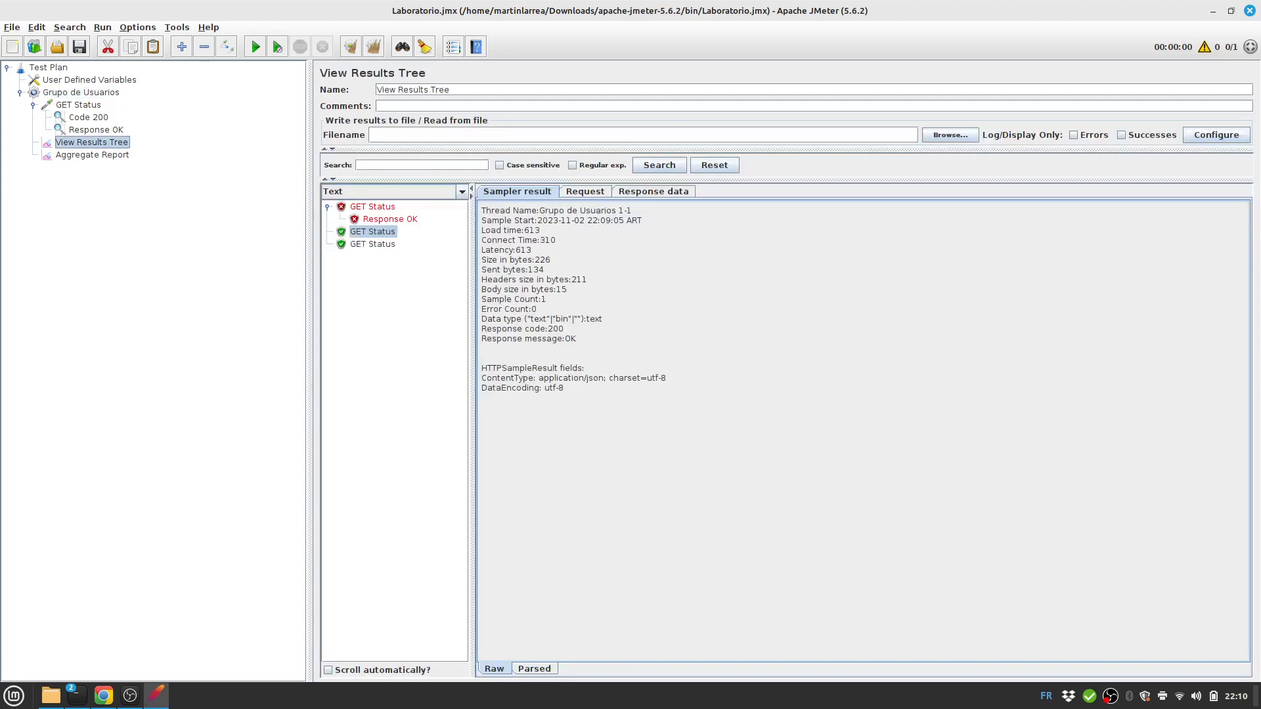
click(373, 46)
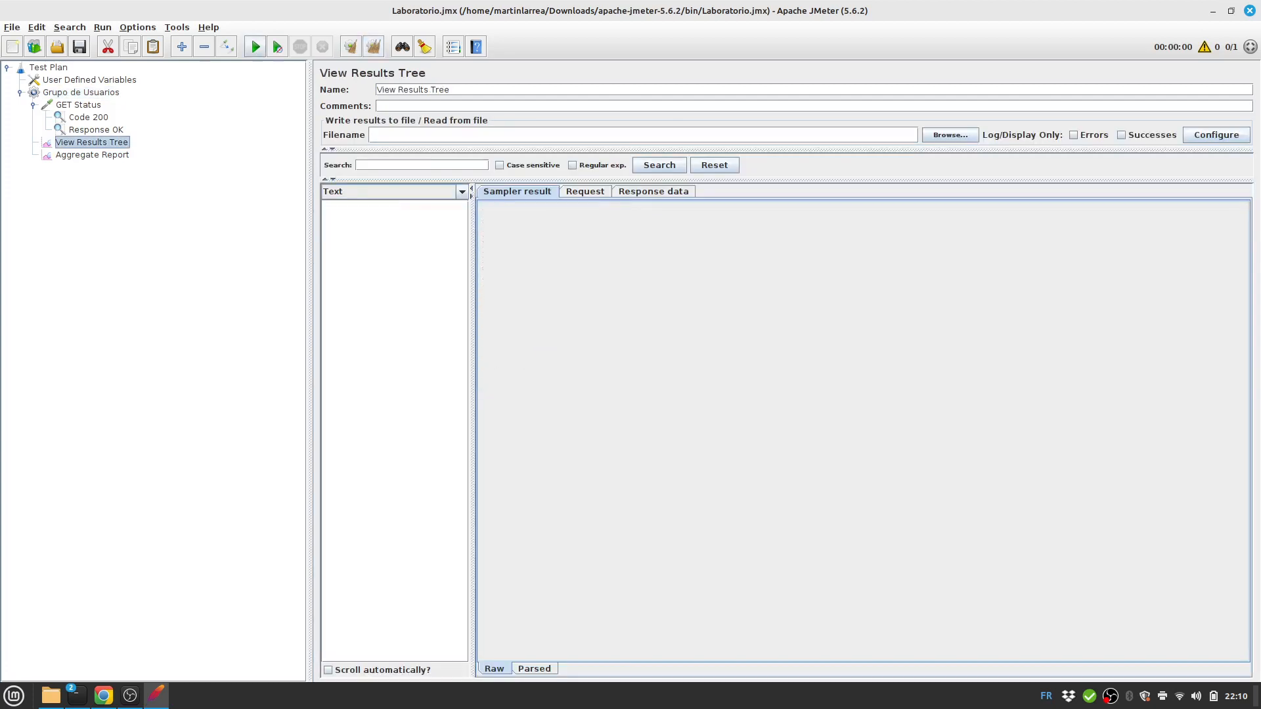
click(255, 47)
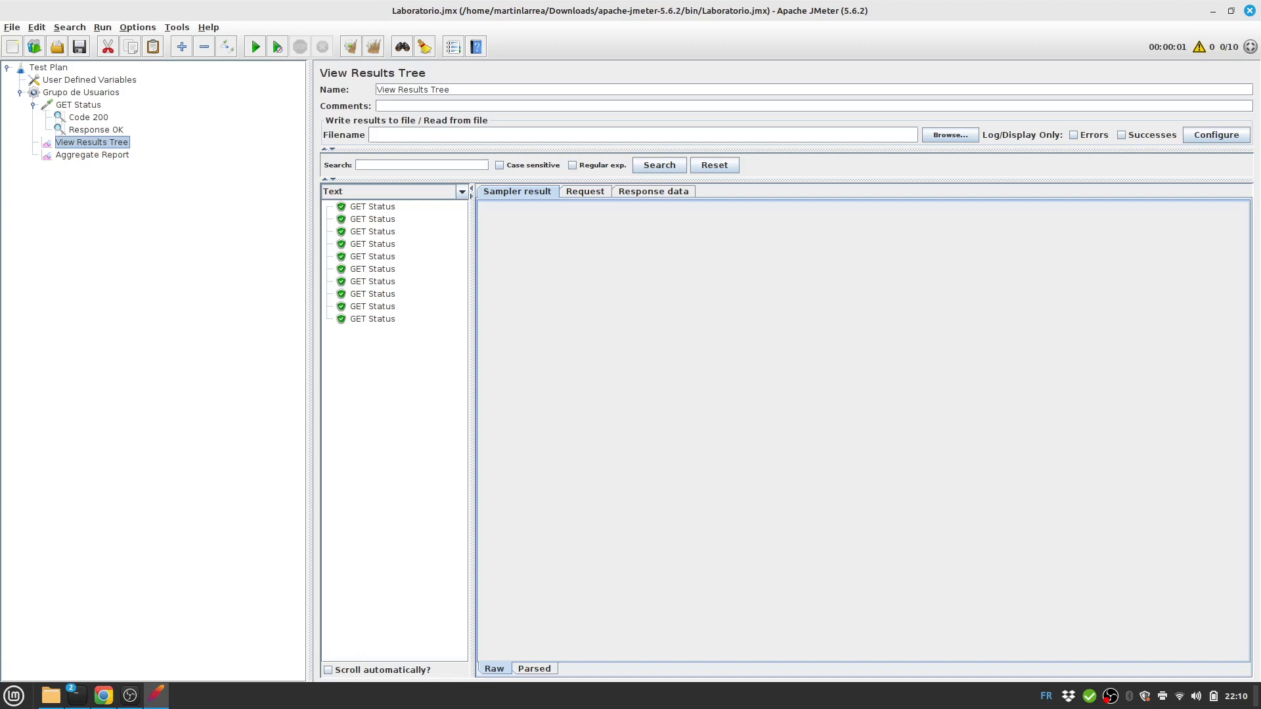
click(92, 155)
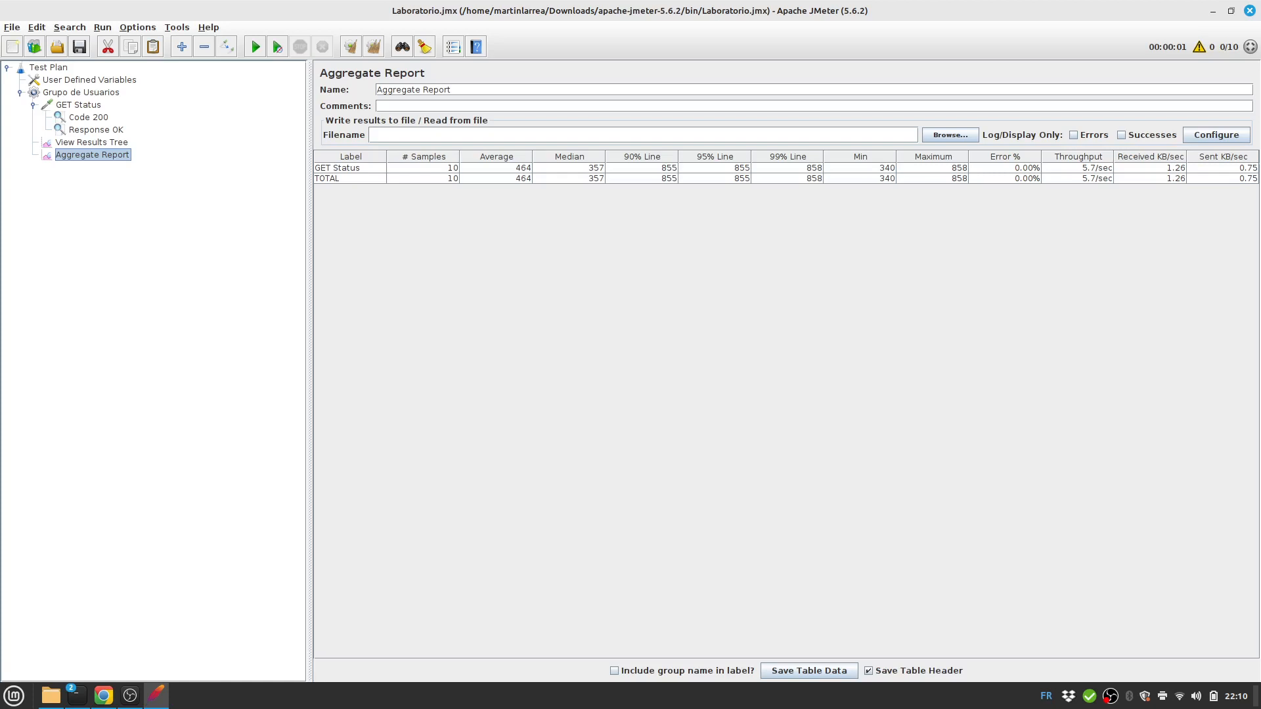
Add a Duration Assertion to GET Status with a 1000 millisecond limit.
click(78, 105)
right_click(84, 105)
mouse_move(106, 111)
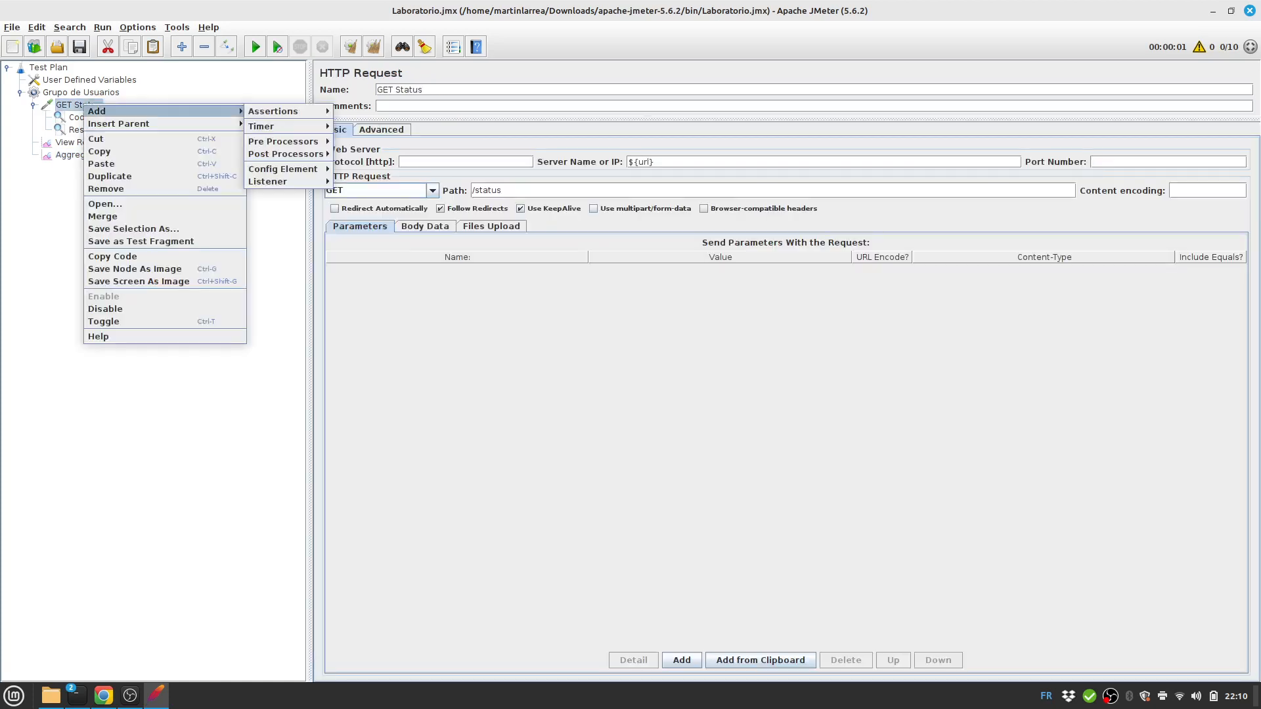
mouse_move(272, 111)
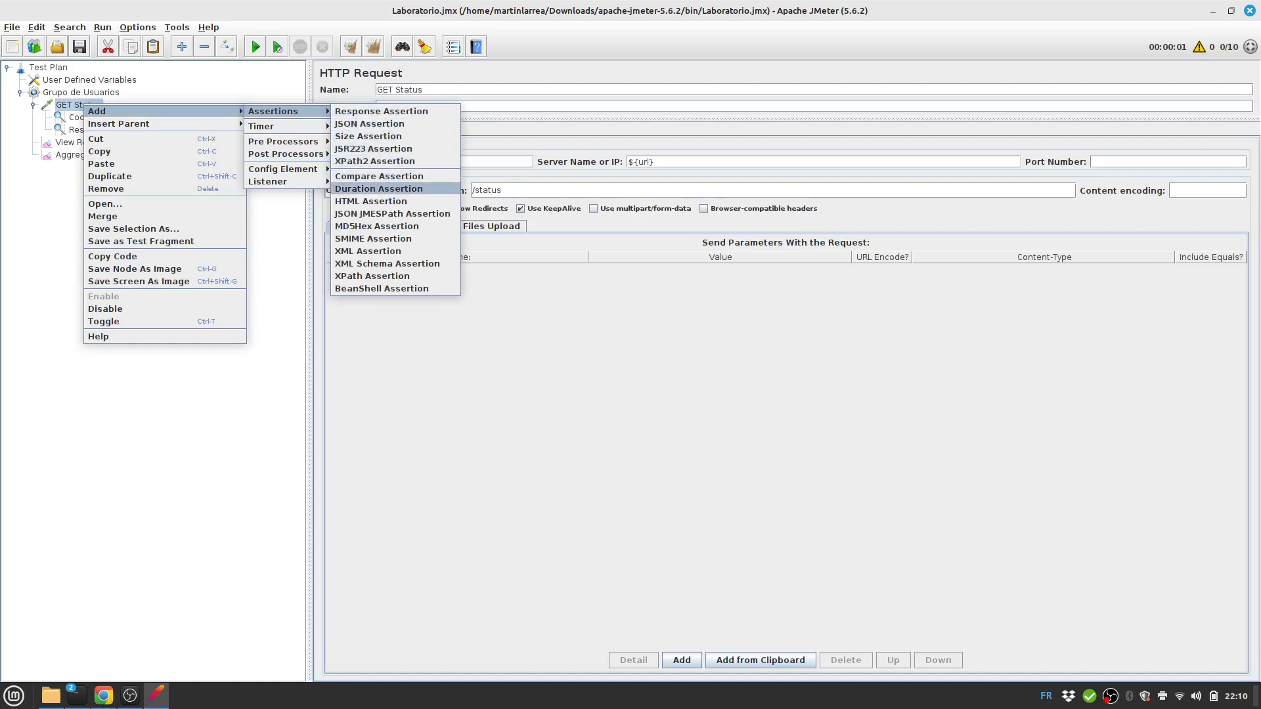
click(379, 189)
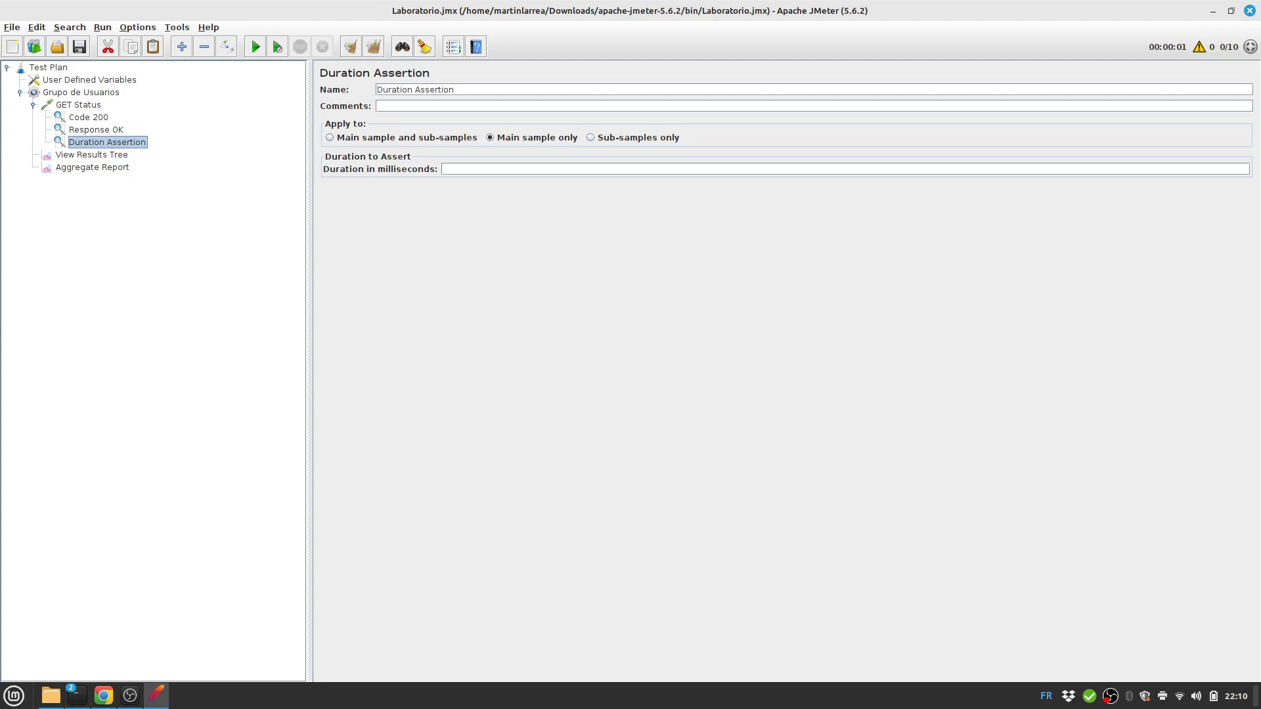
click(453, 168)
text(900)
key(ctrl+a)
text(1000)
click(93, 168)
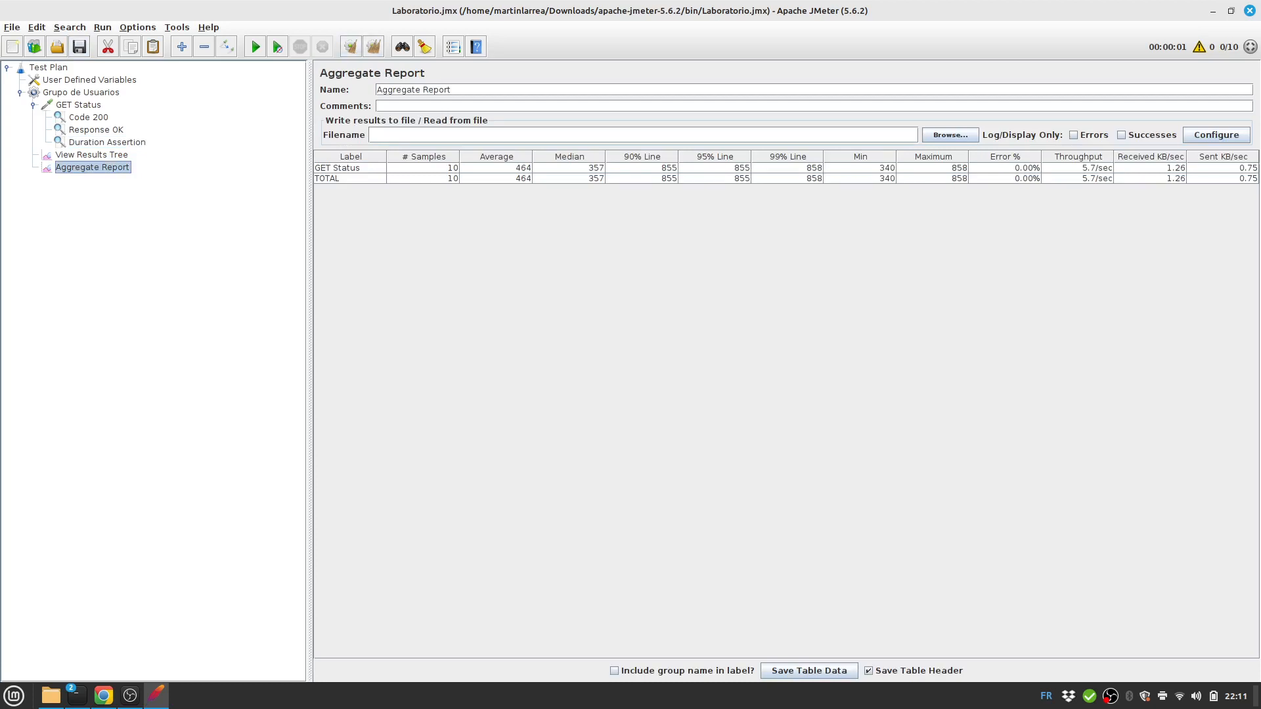
Set the thread group to 25 threads and run the test.
click(81, 93)
double_click(465, 178)
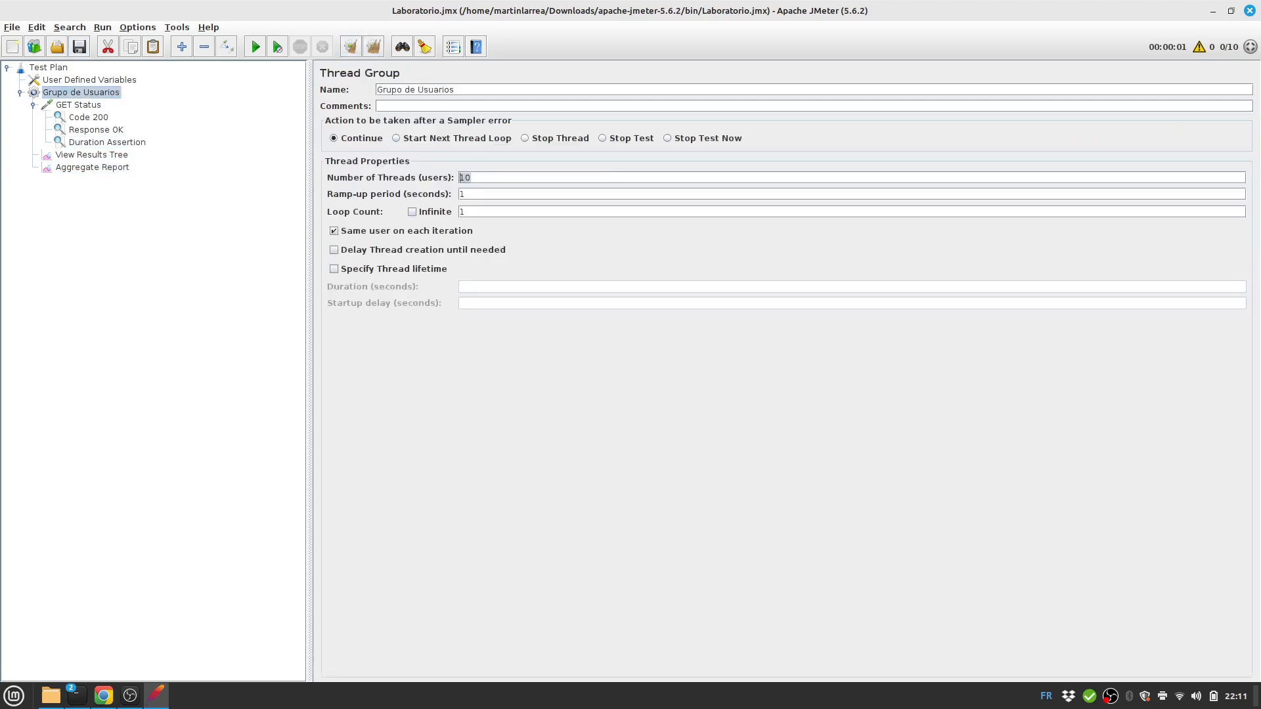
text(25)
click(92, 155)
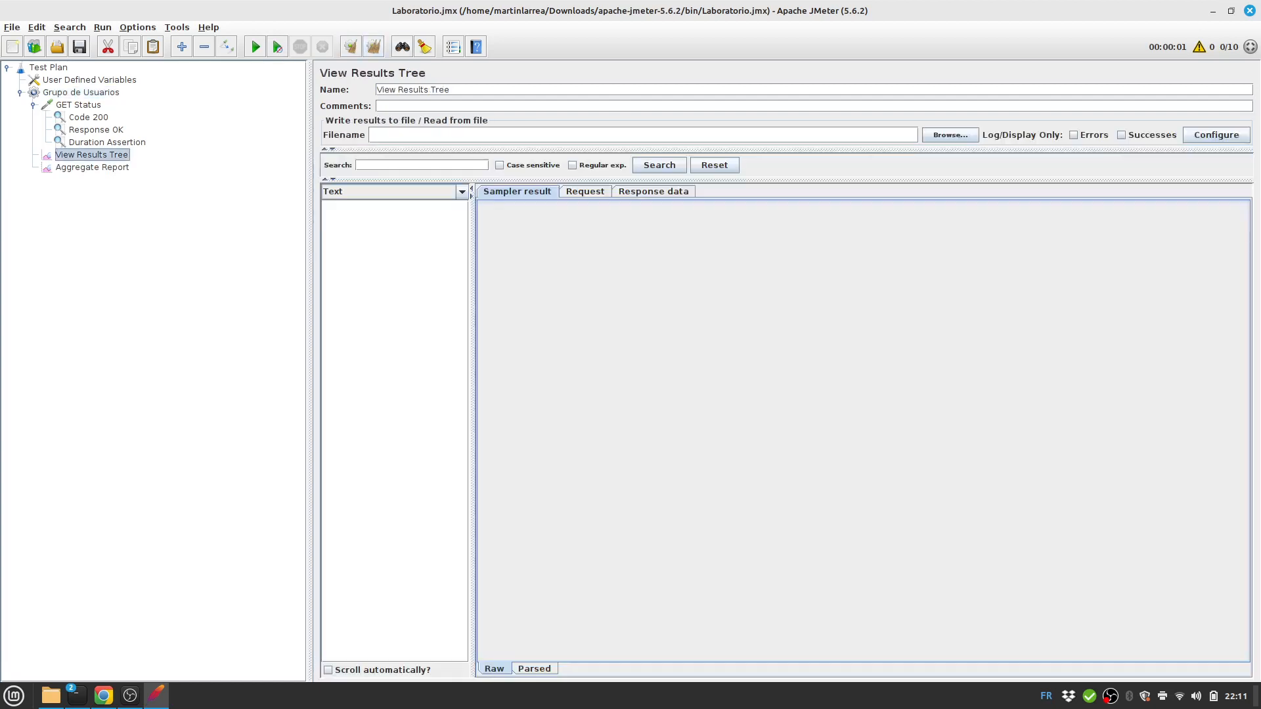
click(255, 47)
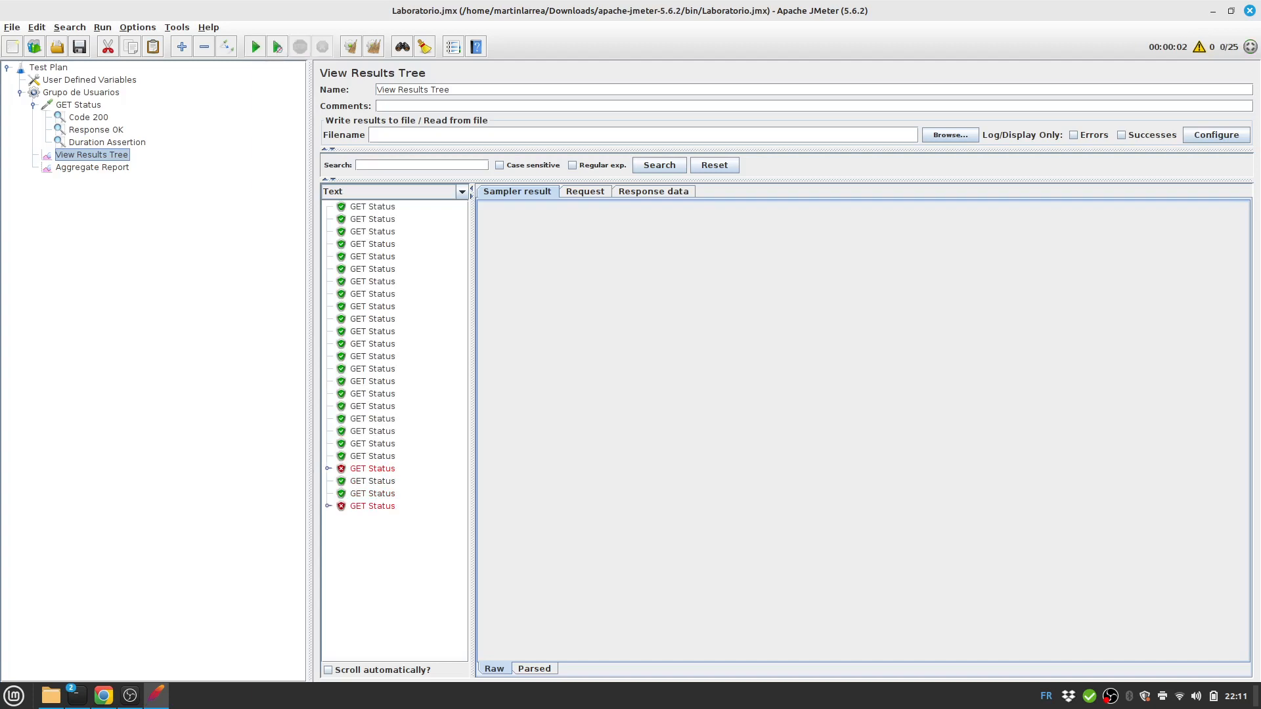
Read both failed GET Status Duration Assertion messages and the aggregate report's 8.00% errors.
click(373, 469)
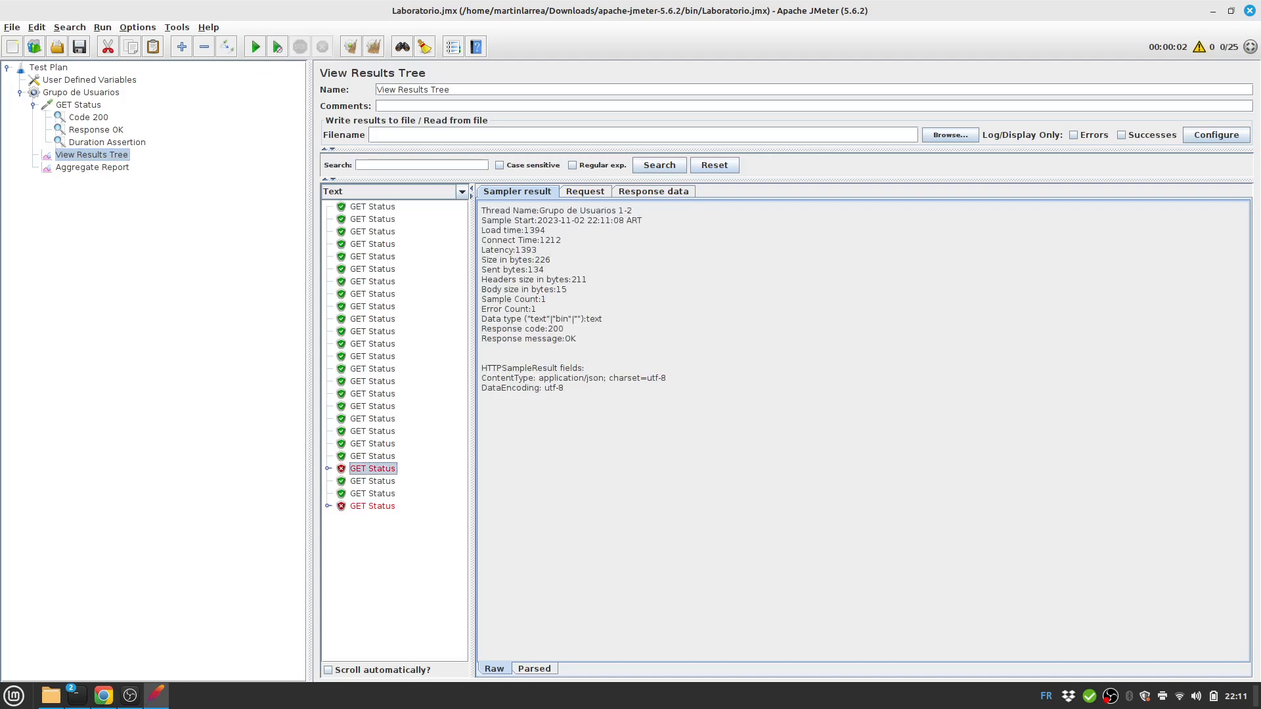
click(328, 469)
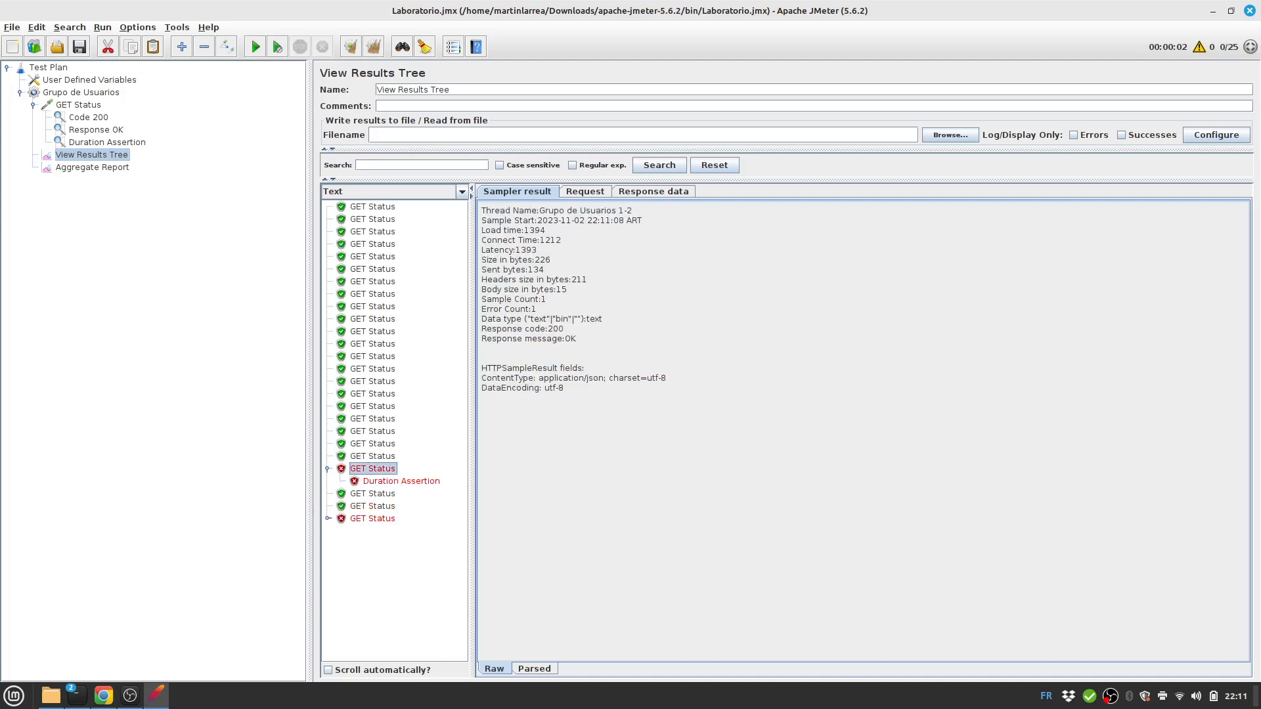
click(401, 482)
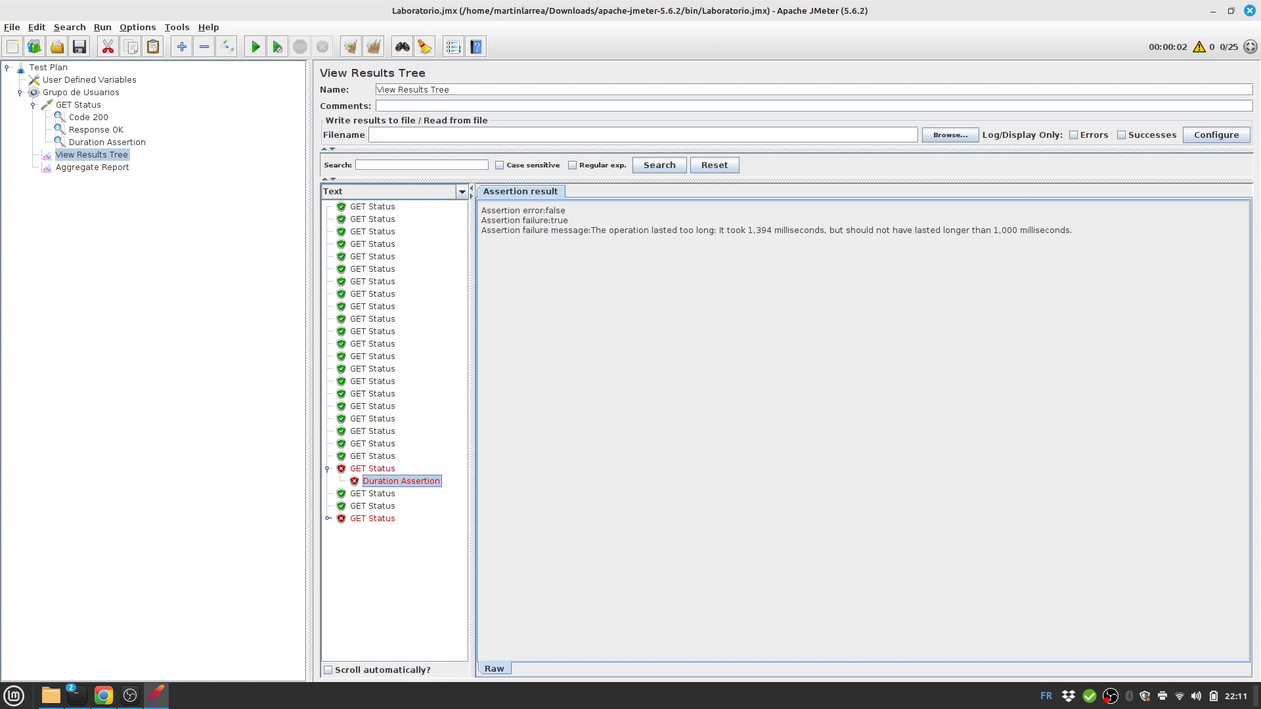
click(328, 519)
click(402, 532)
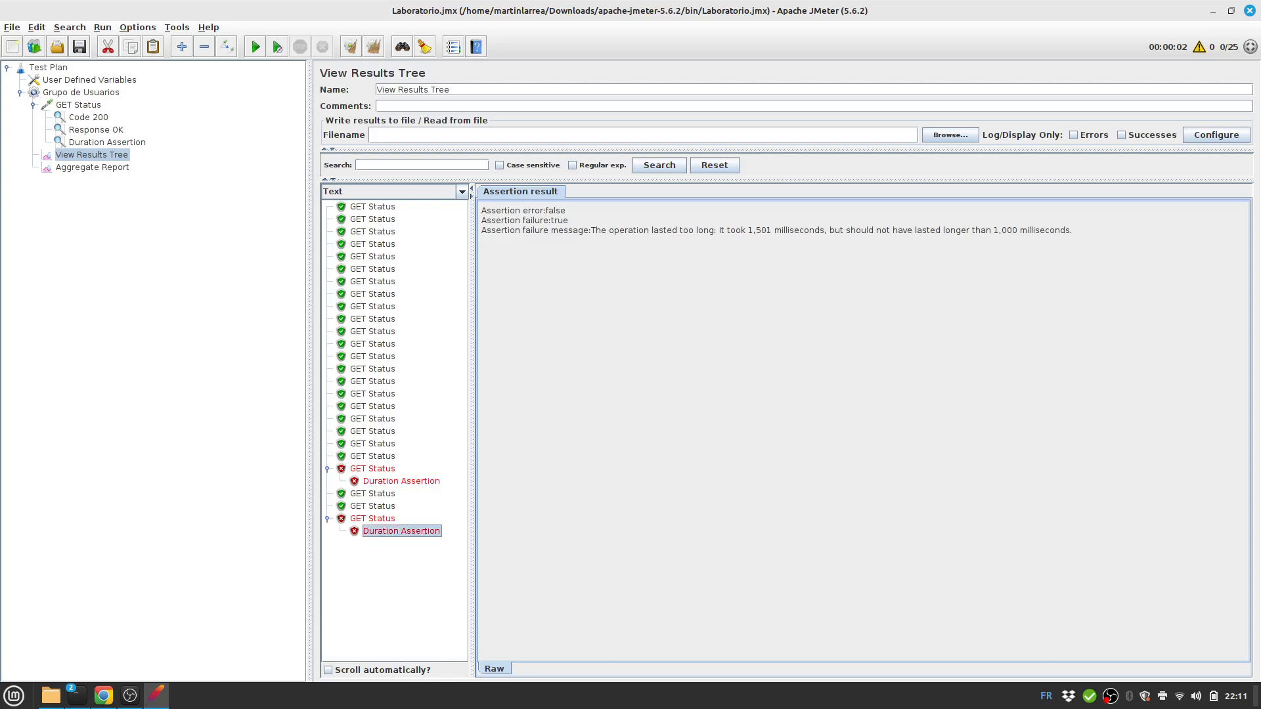
click(92, 168)
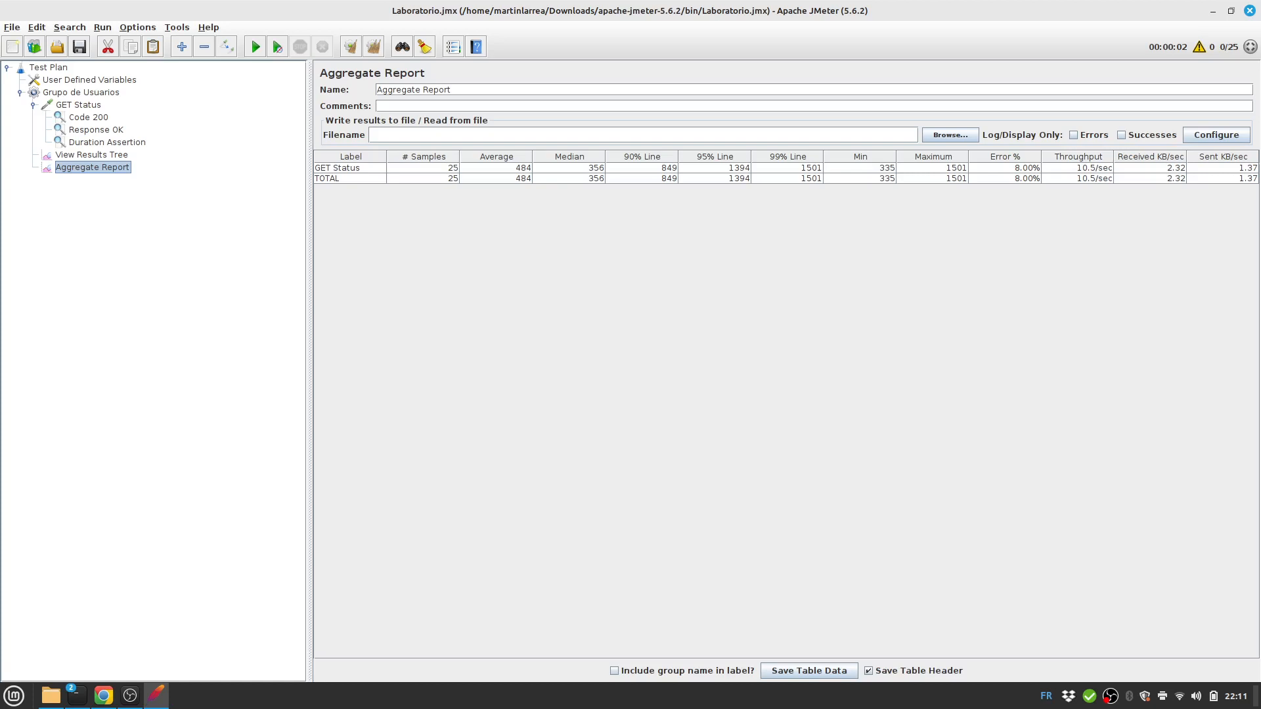
Clear the aggregate results and set Number of Threads back to 1.
click(373, 46)
click(90, 80)
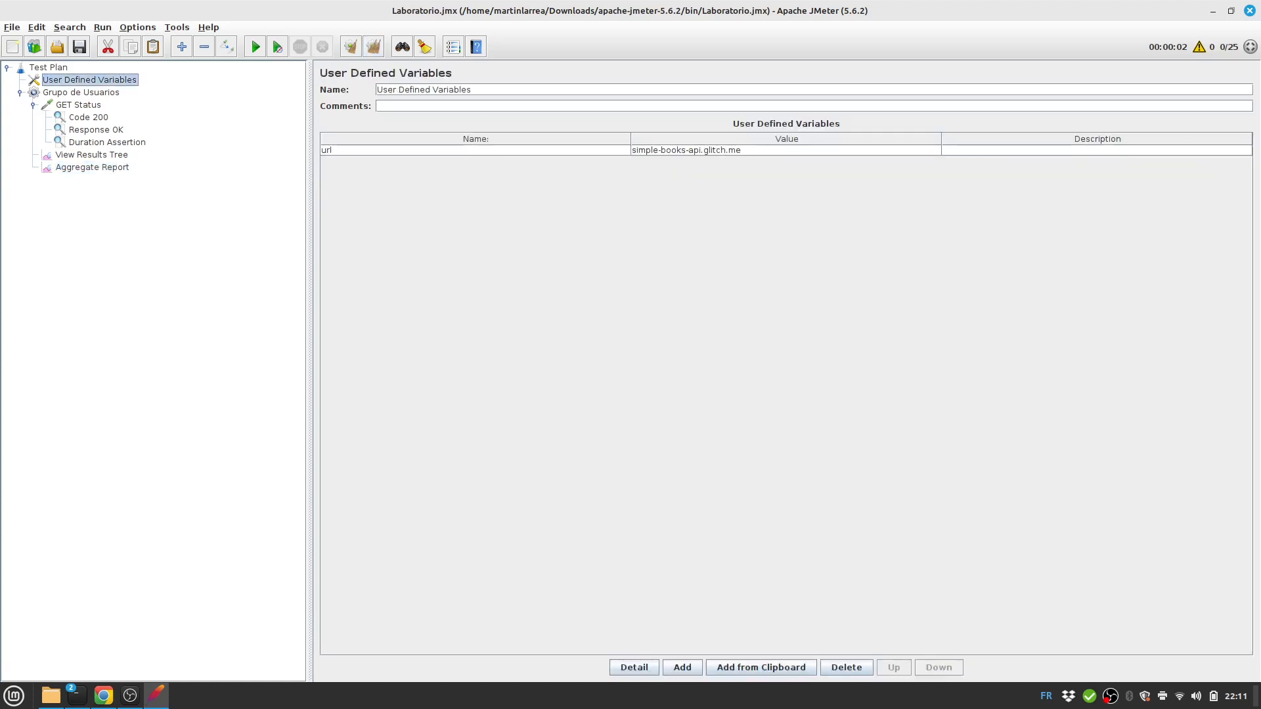
click(81, 93)
double_click(465, 178)
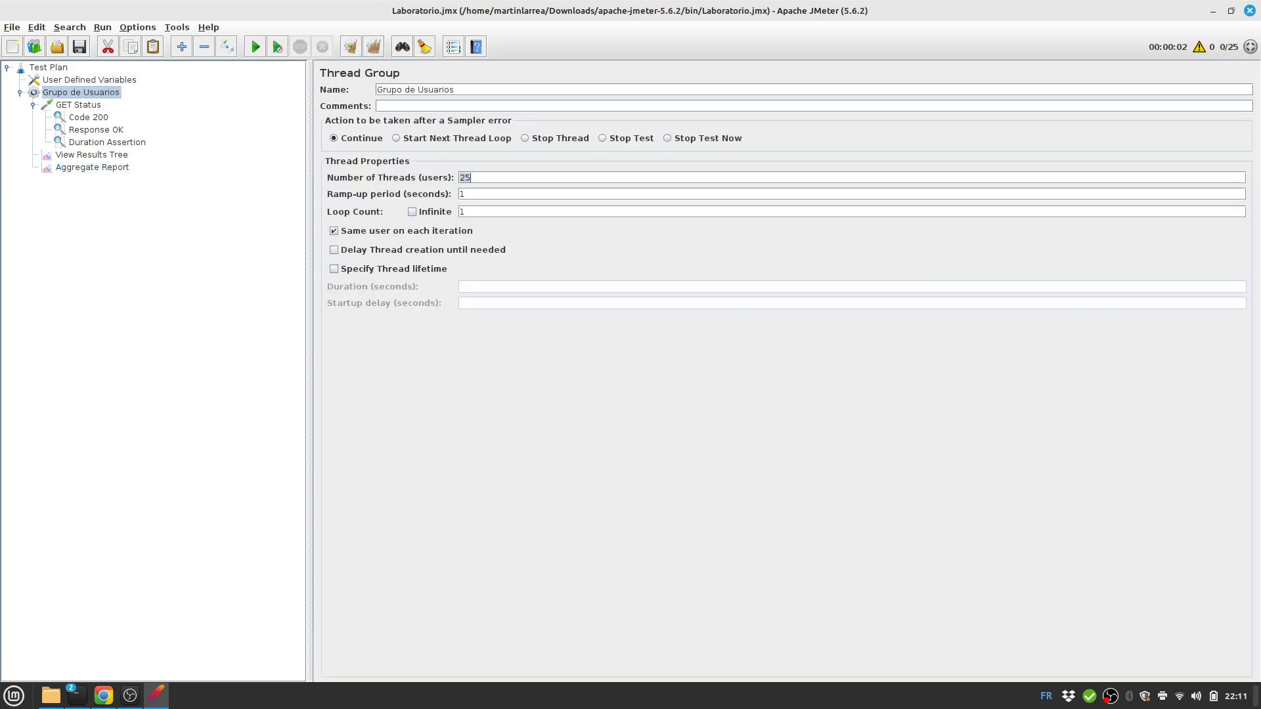
key(BackSpace)
text(1)
Consult the API documentation slides, then return to the Grupo de Usuarios thread group.
click(78, 105)
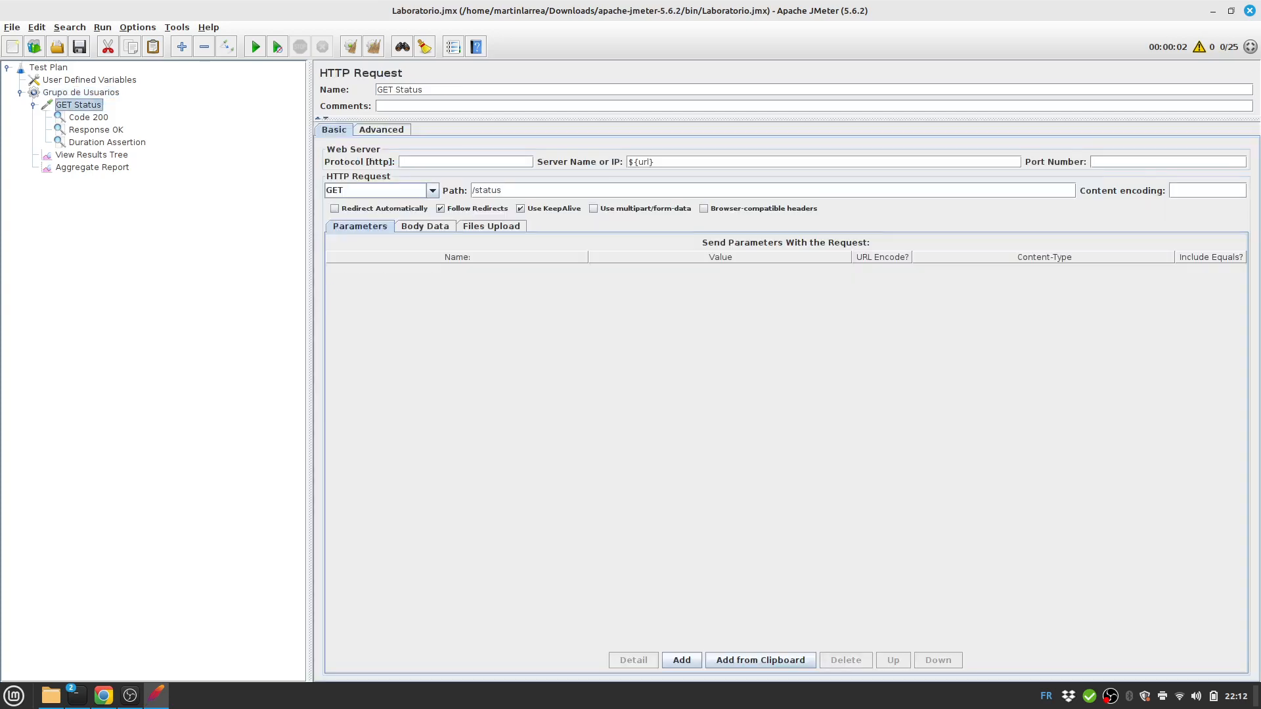
key(alt+Tab)
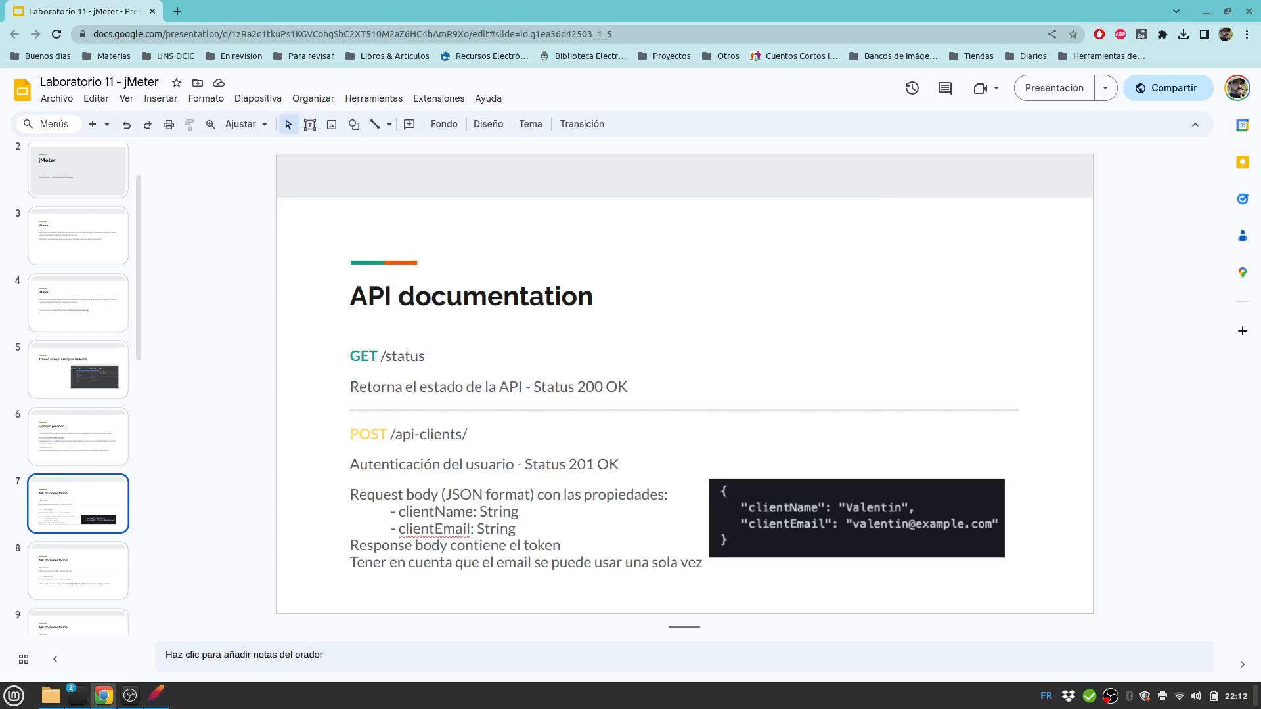
key(alt+Tab)
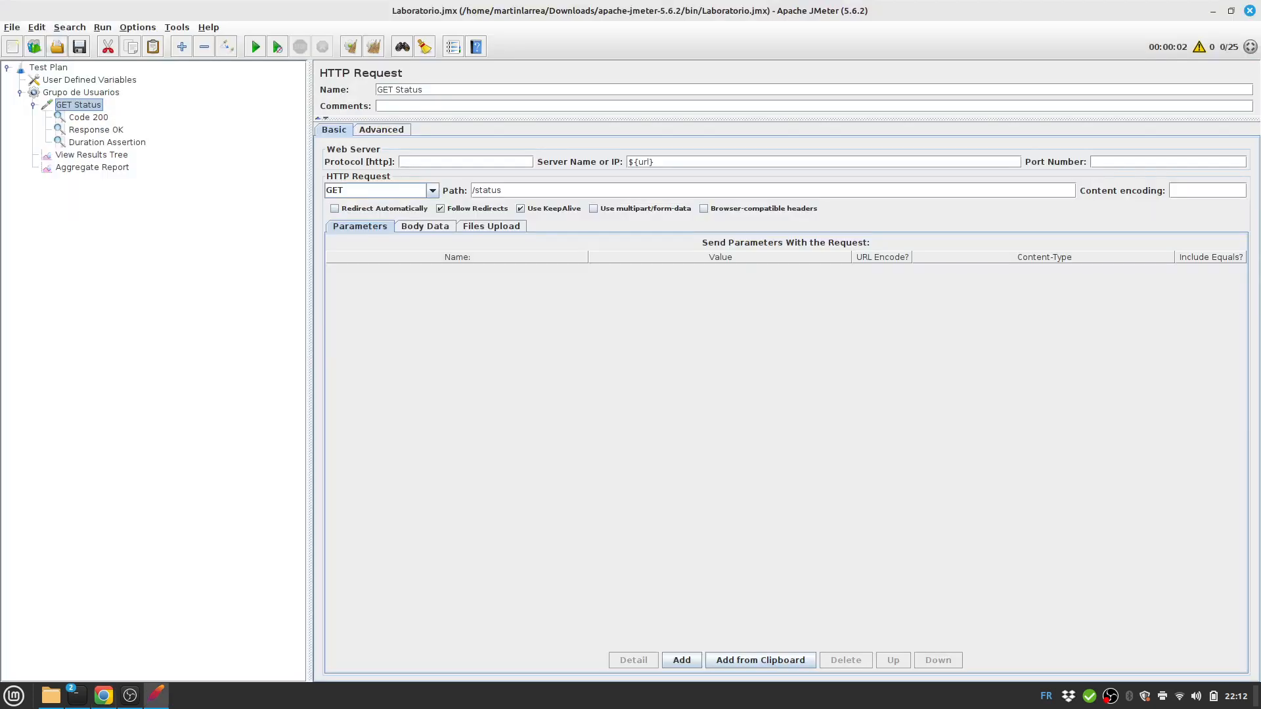
click(81, 93)
right_click(66, 93)
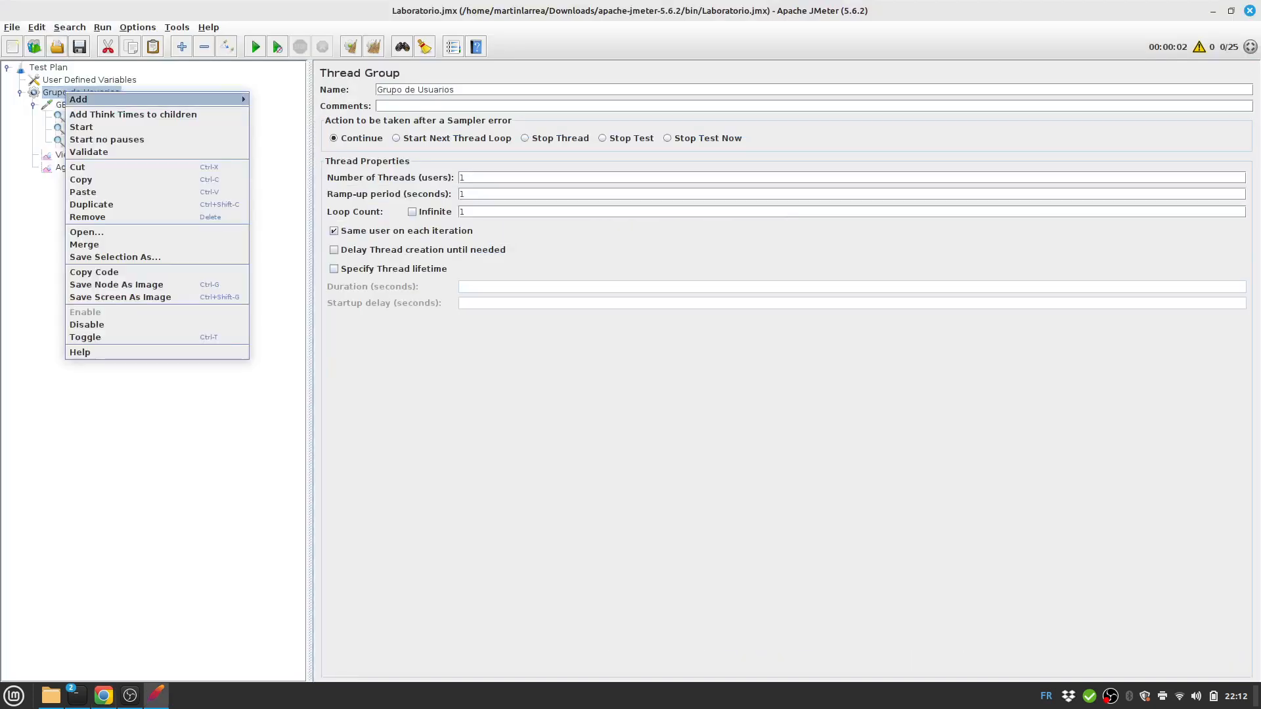
Add an HTTP Request above View Results Tree and name it 'POST Client'.
mouse_move(131, 99)
mouse_move(275, 100)
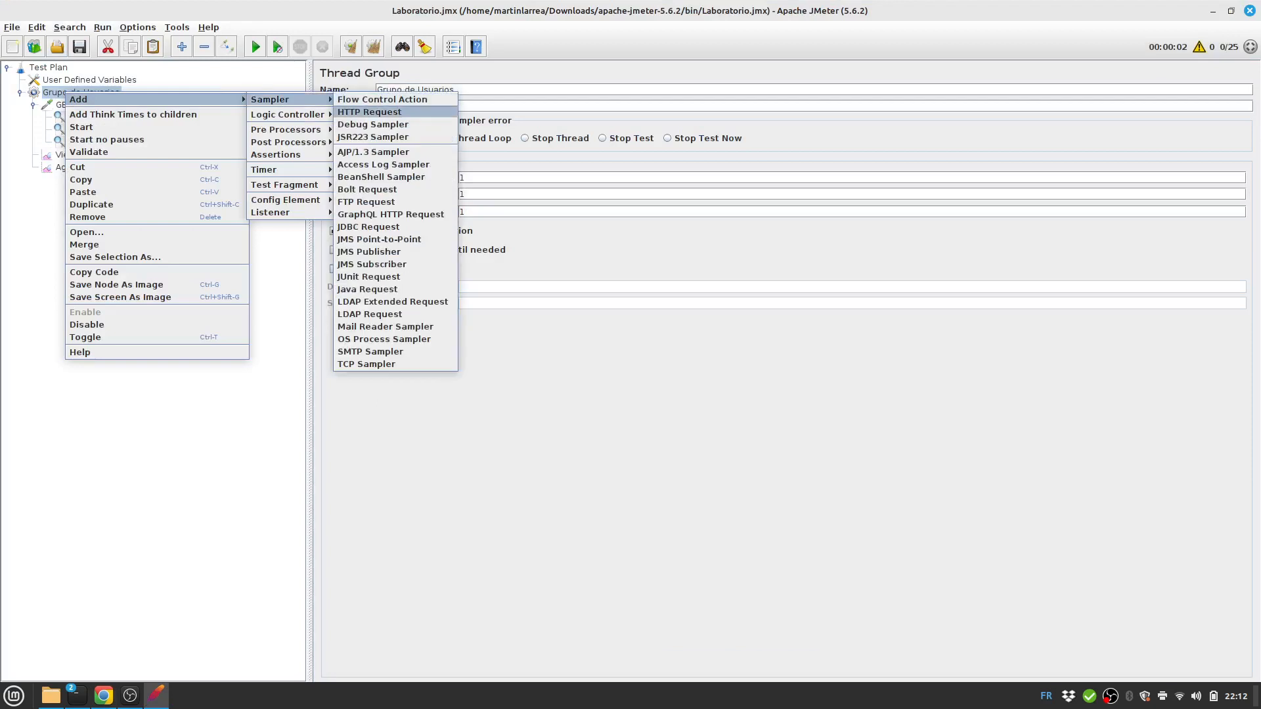
click(370, 112)
drag(83, 180, 83, 150)
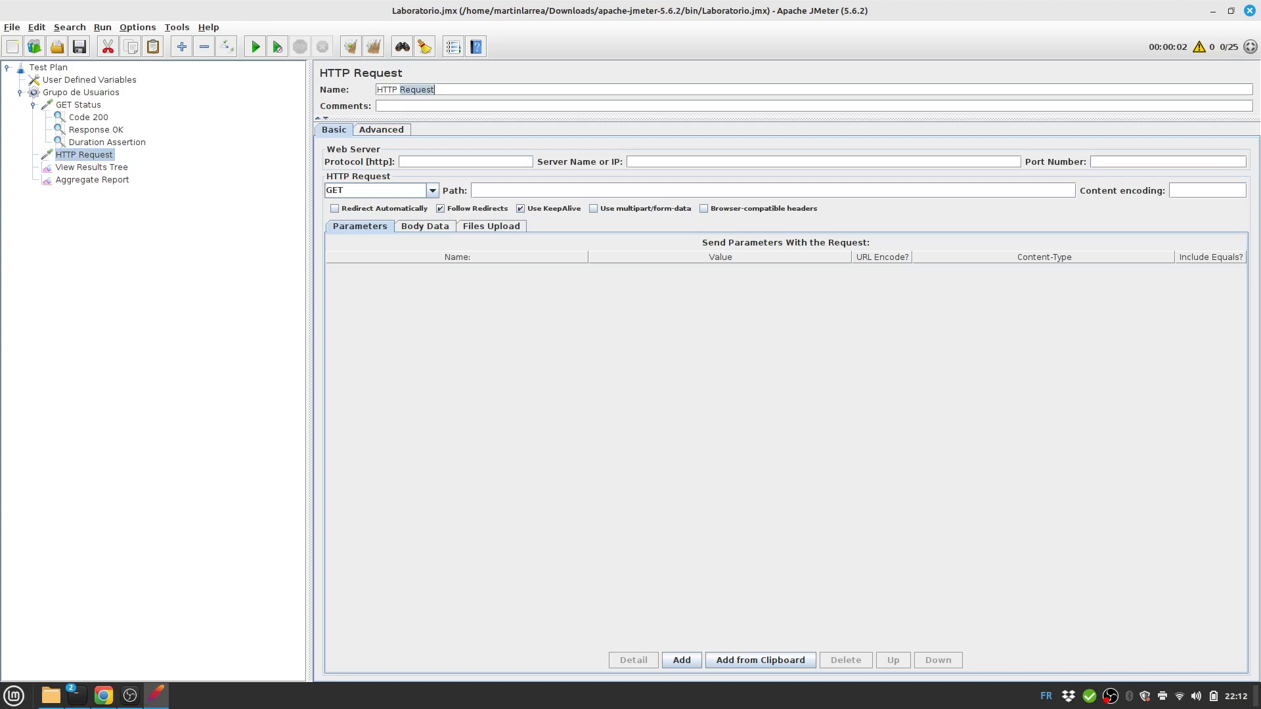
triple_click(438, 90)
click(377, 90)
drag(377, 90, 434, 90)
text(POST Client)
Set POST Client to method POST, server ${url}, path /api-clients, and save.
click(433, 191)
click(394, 216)
text(${url)
key(alt+Tab)
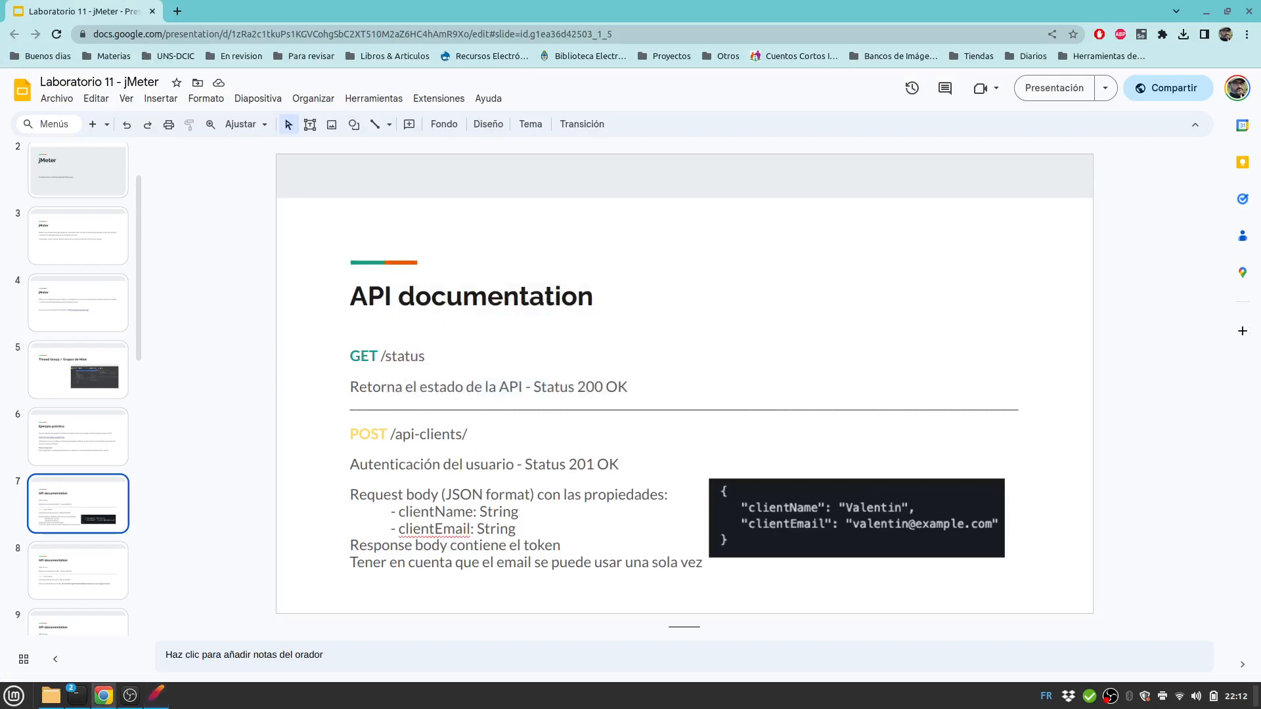
key(alt+Tab)
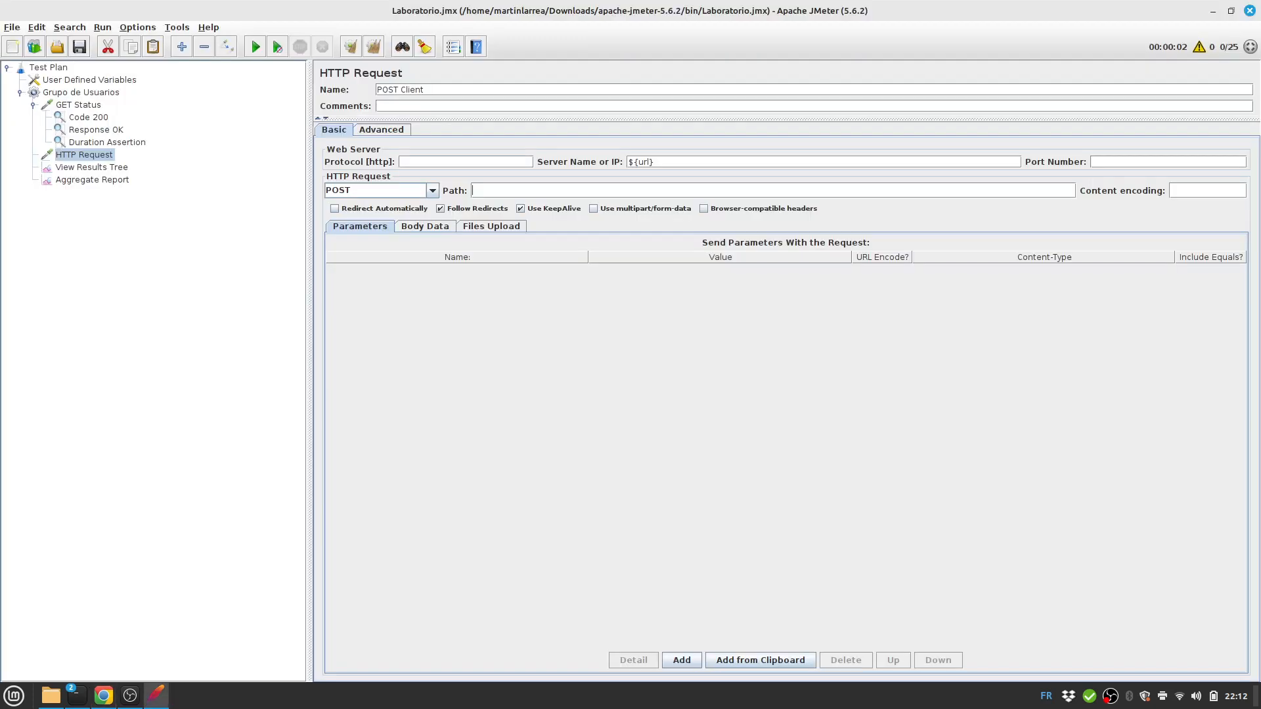
text(/api-clients)
key(ctrl+s)
Write a JSON body with clientName and clientEmail fields holding the client's name and e-mail.
key(alt+Tab)
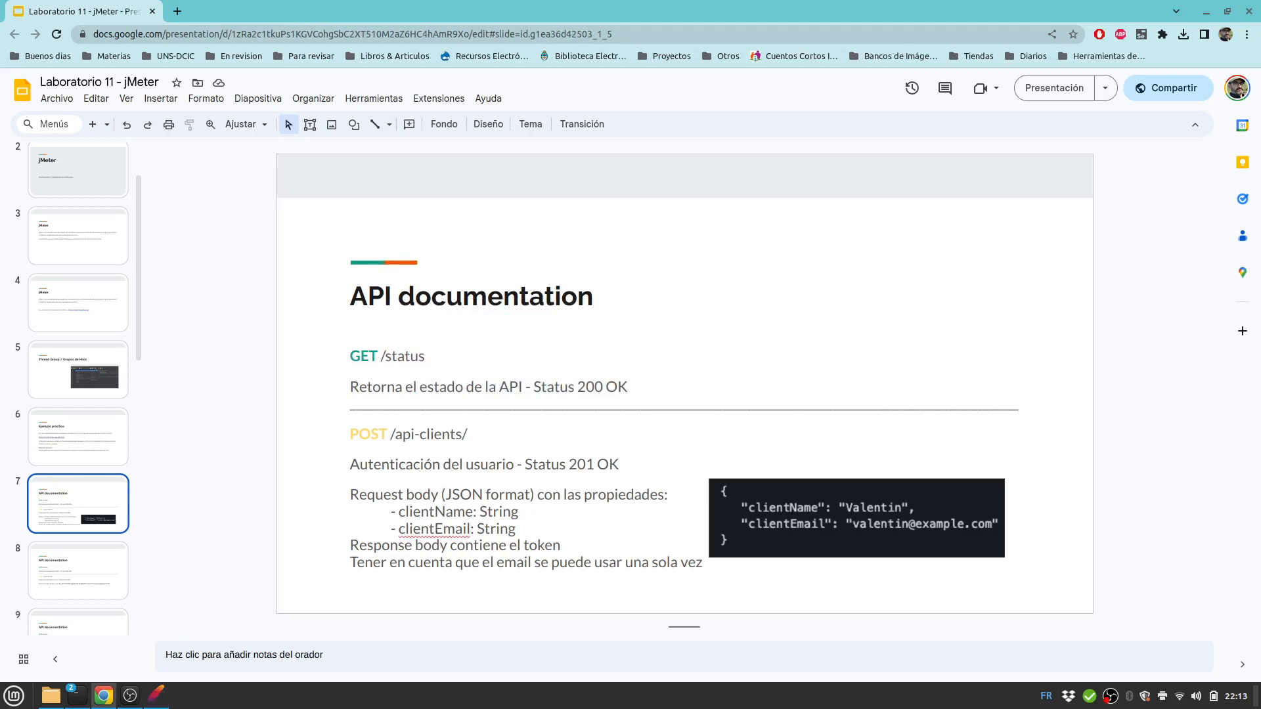
key(alt+Tab)
key(alt+Tab)
key(alt+Tab)
click(425, 226)
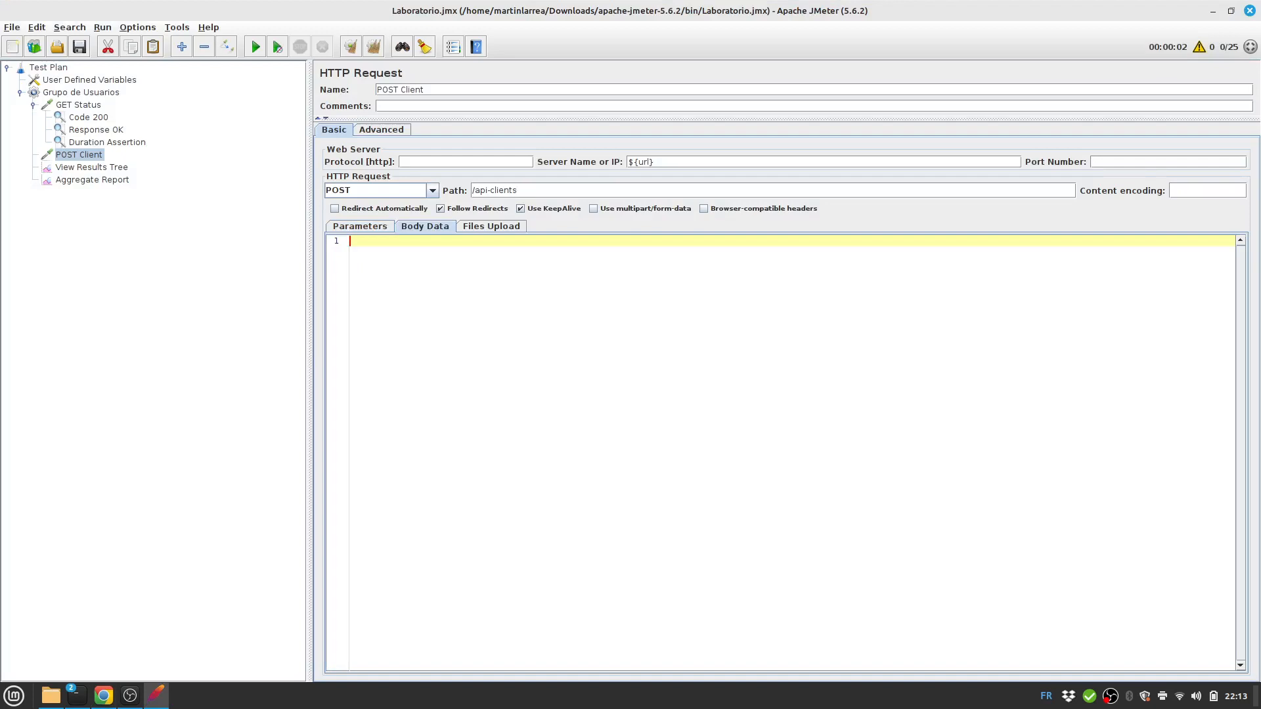
text({)
key(Return)
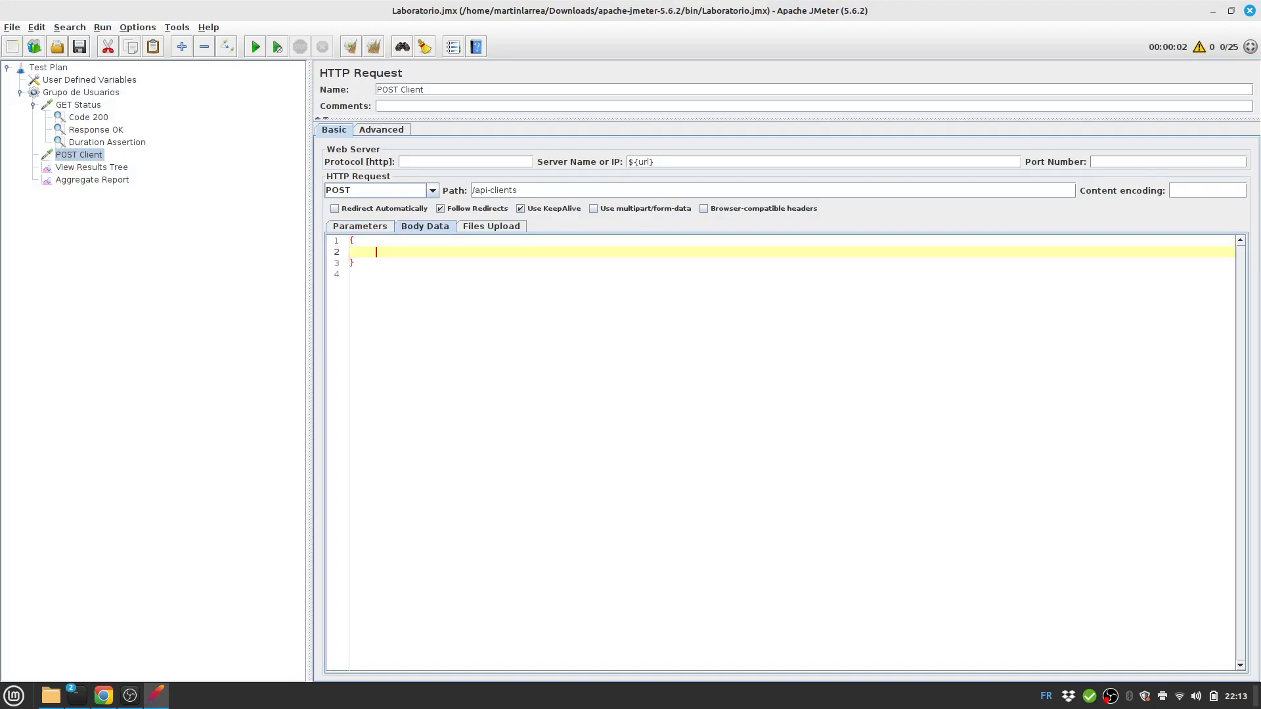
key(alt+Tab)
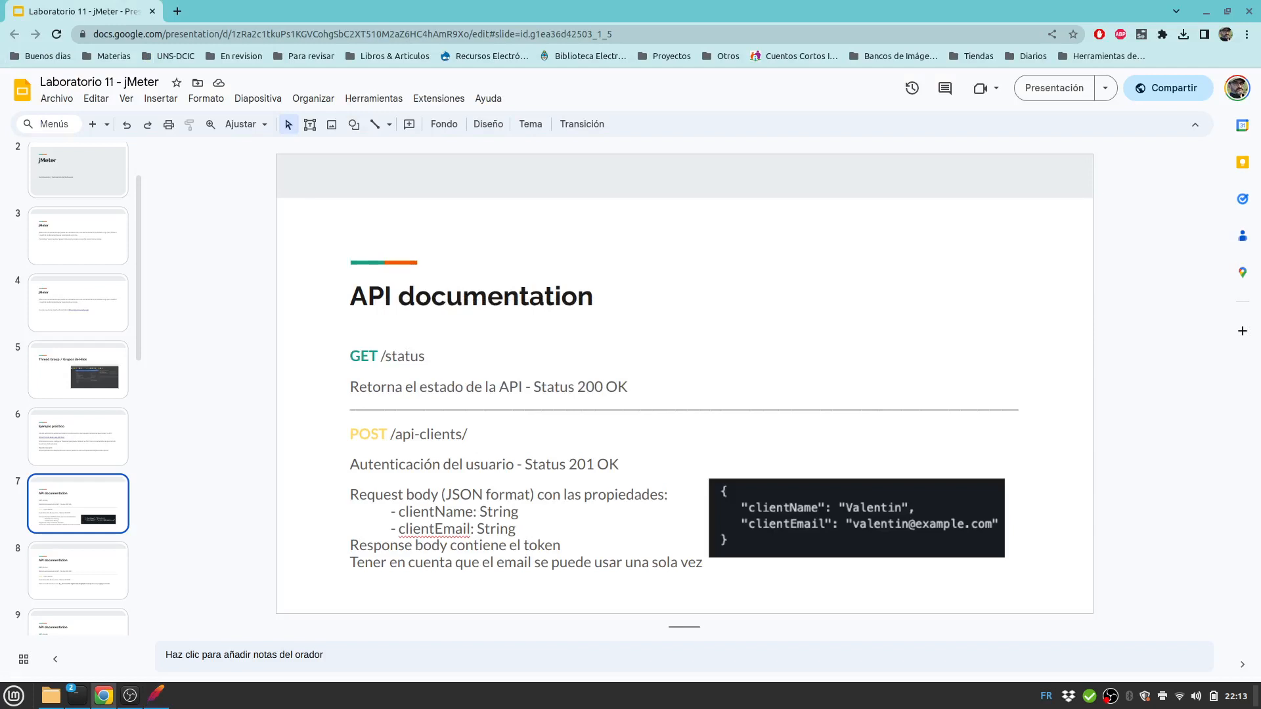
key(alt+Tab)
text(@)
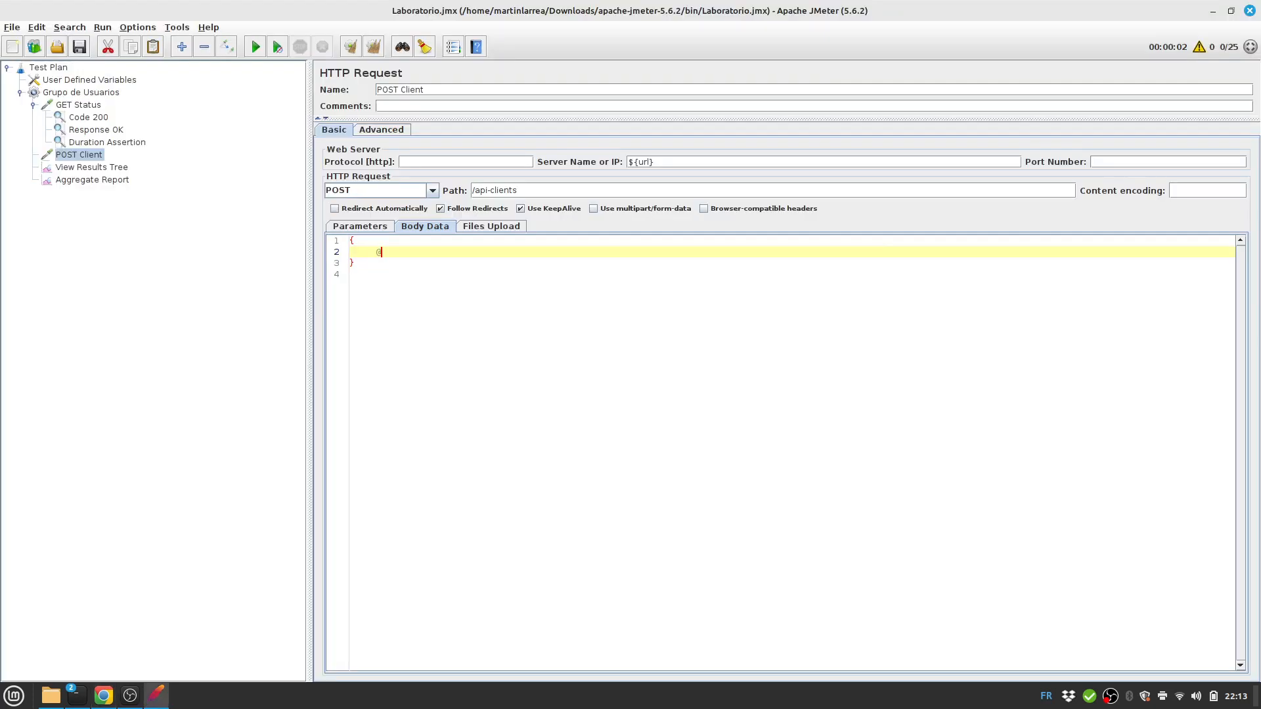
key(BackSpace)
text("clientName": "Martin",)
key(Return)
text(")
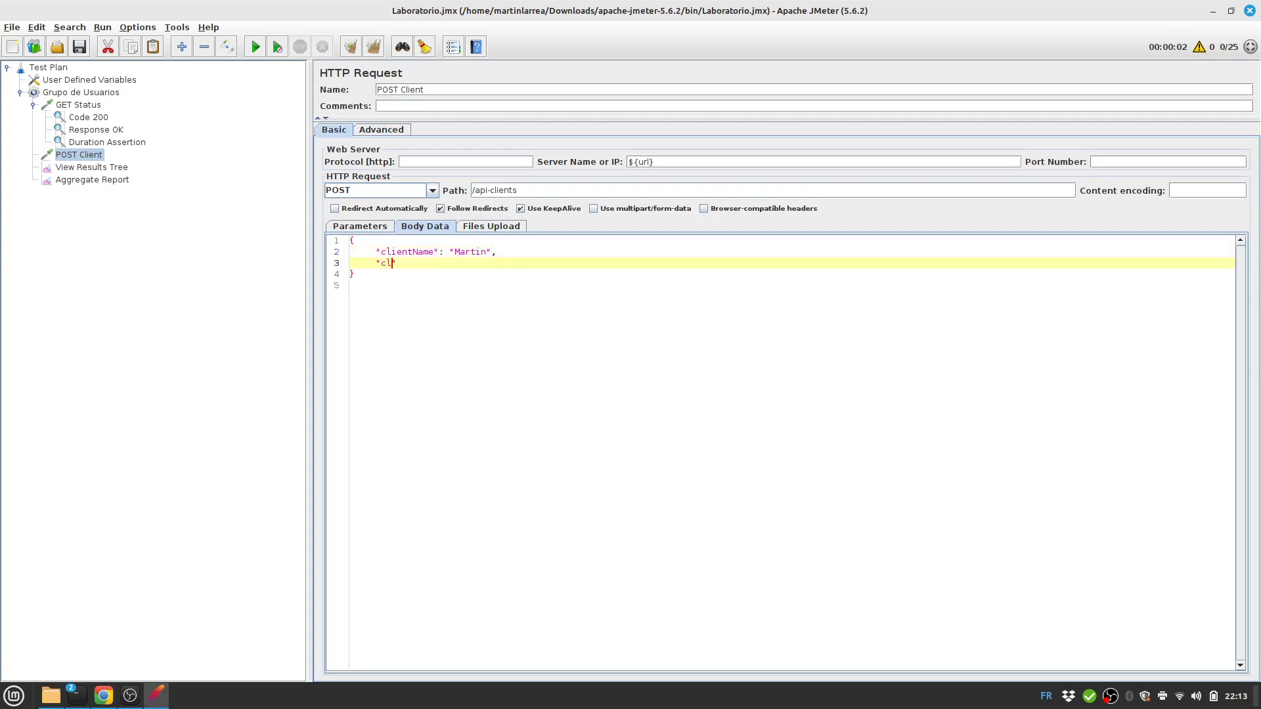
text(clientEmail:)
key(BackSpace)
key(alt+Tab)
key(alt+Tab)
click(80, 46)
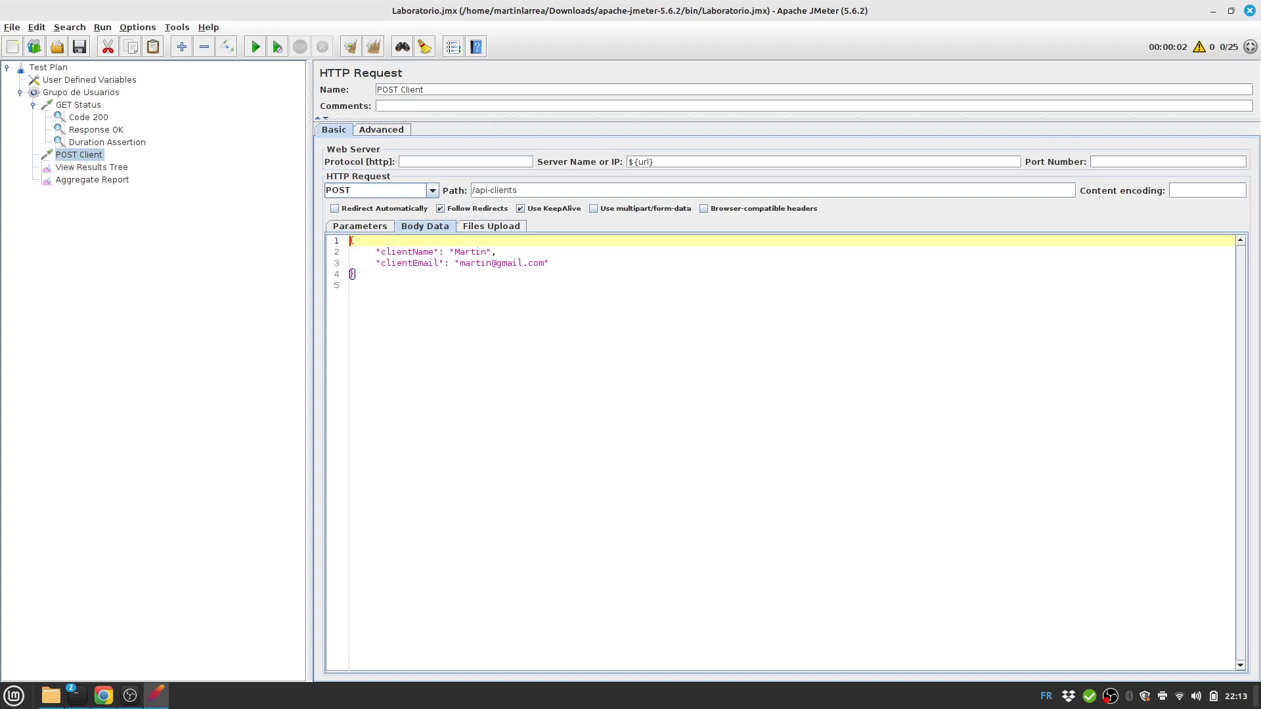
Add an HTTP Header Manager config element under POST Client.
right_click(80, 155)
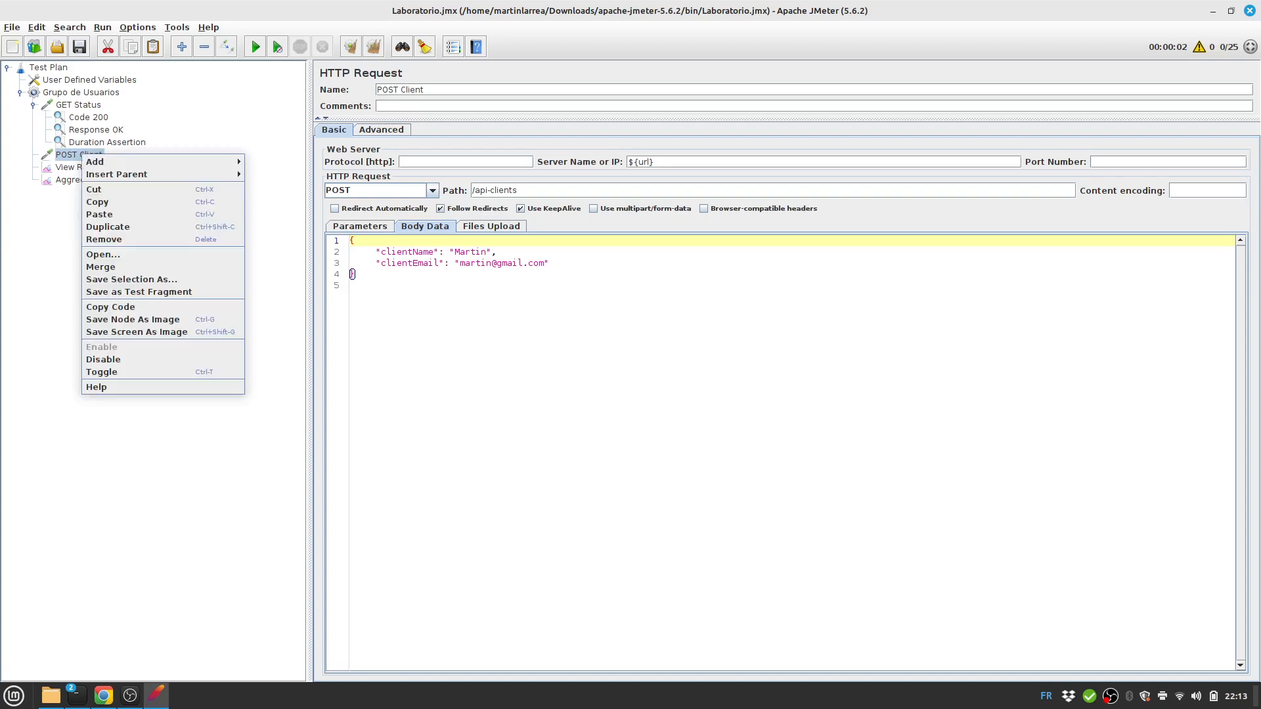
mouse_move(99, 161)
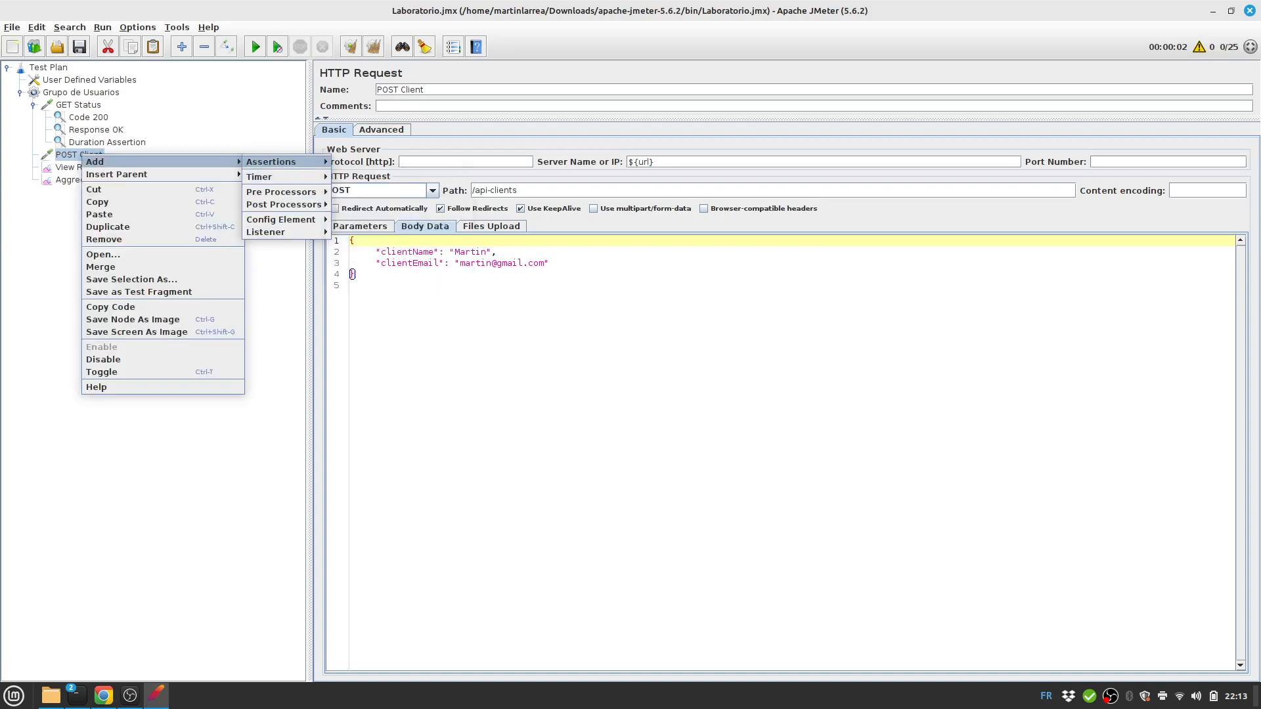
mouse_move(281, 220)
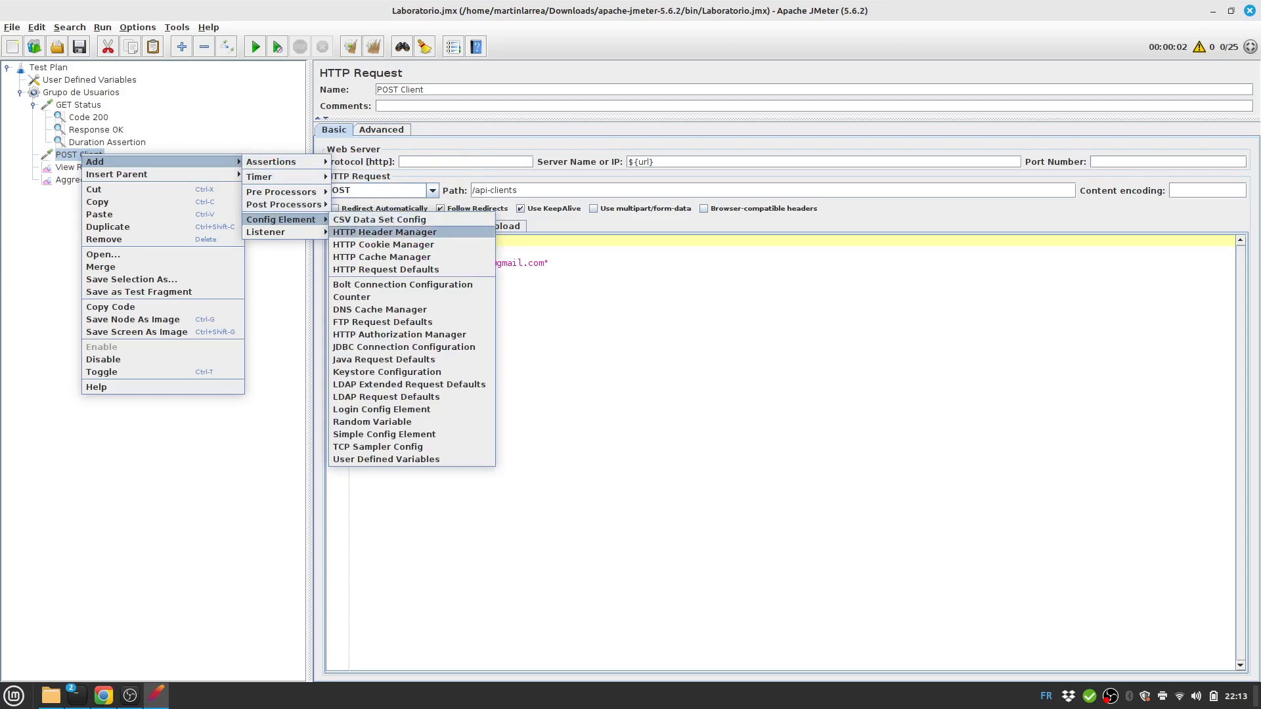
click(384, 232)
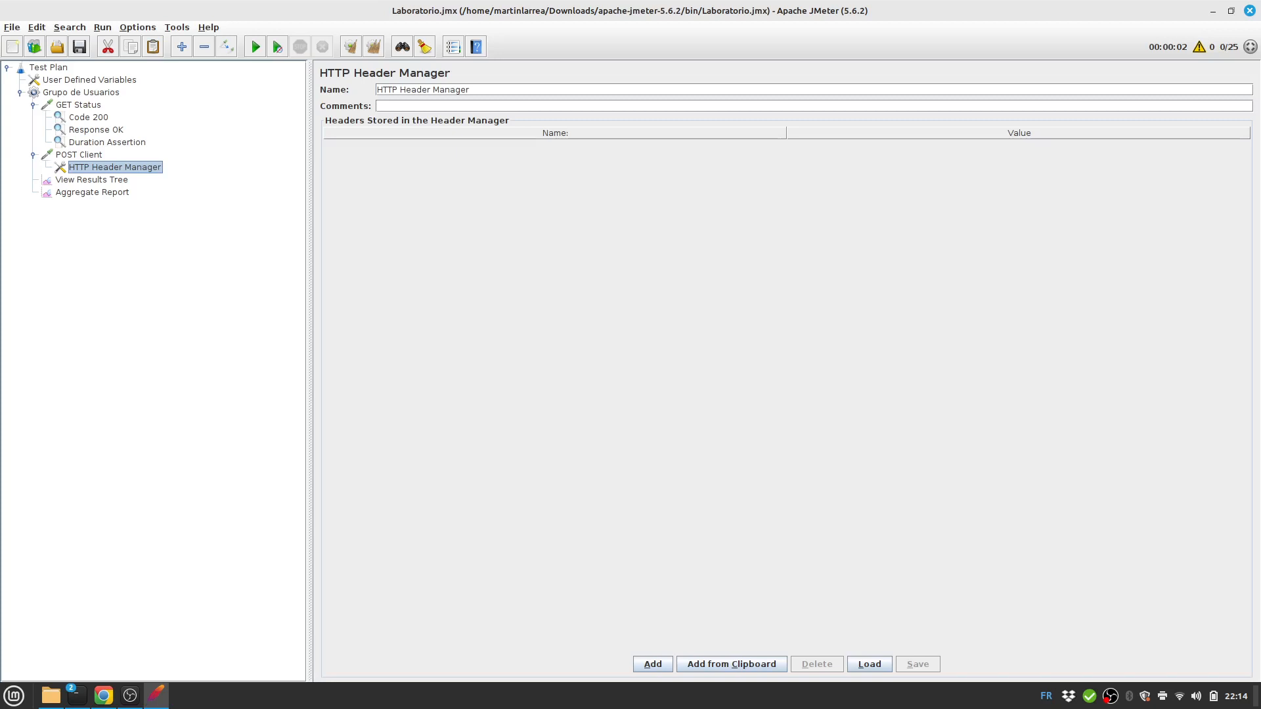
Add a Content-Type header set to application/json, then select POST Client's body e-mail value.
click(653, 664)
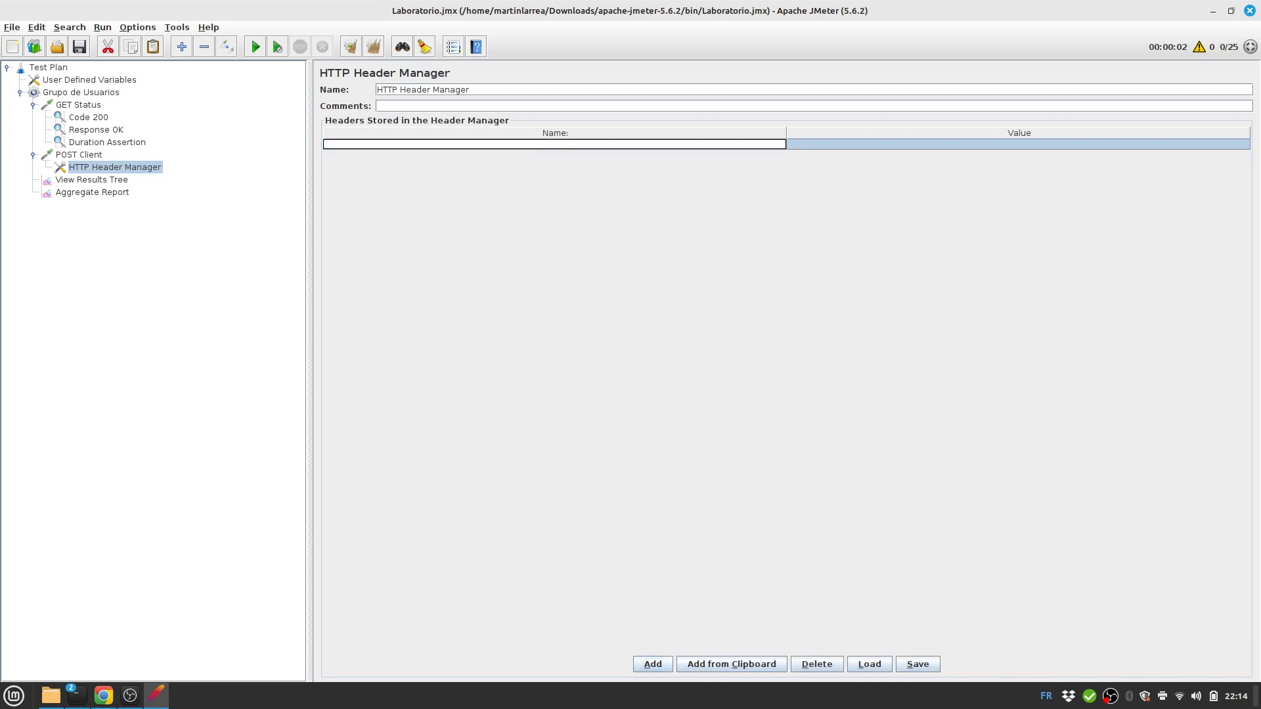
text(Content-Type)
key(Tab)
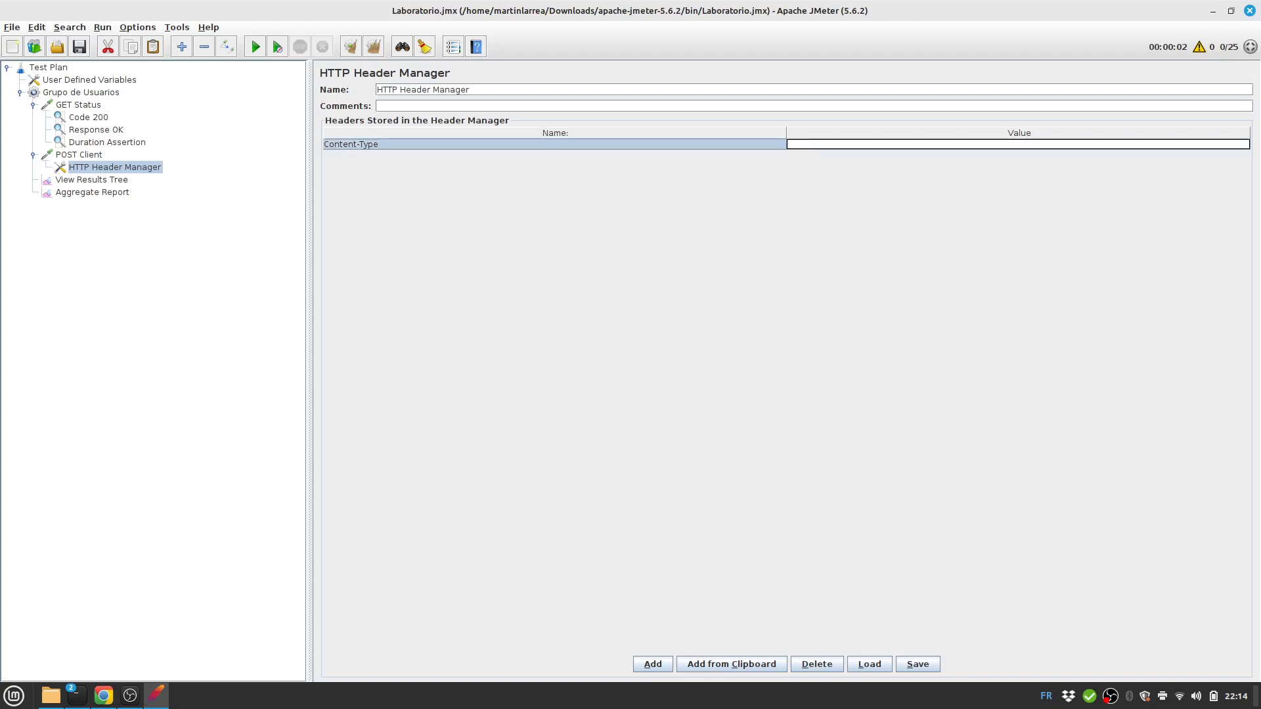
text(application)
text(/jspn)
key(BackSpace)
key(BackSpace)
key(BackSpace)
text(son)
key(Return)
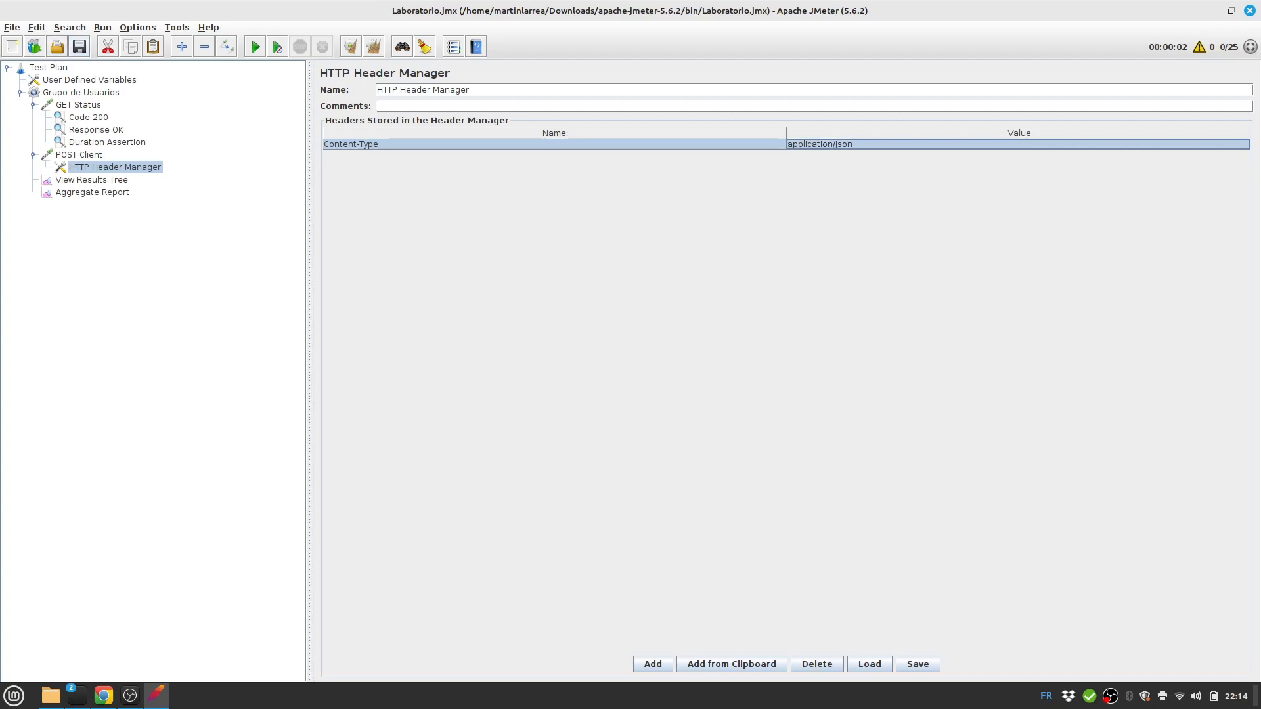
click(78, 155)
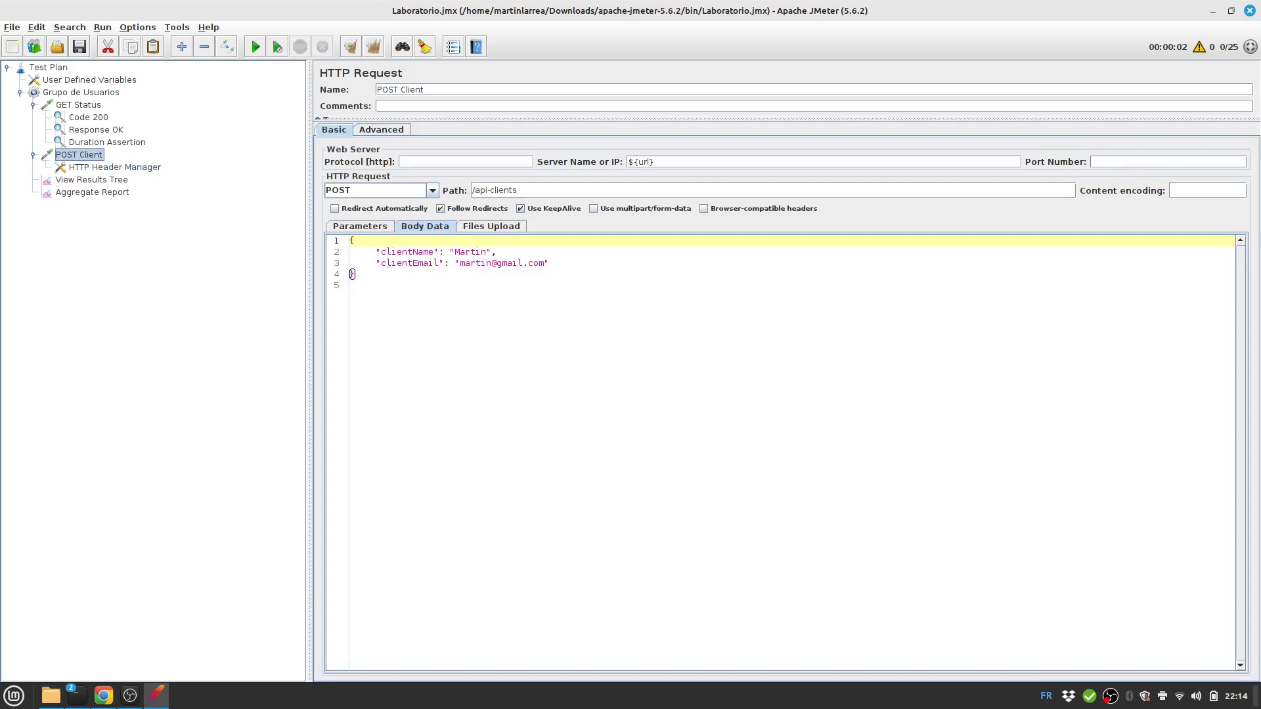
drag(460, 263, 545, 264)
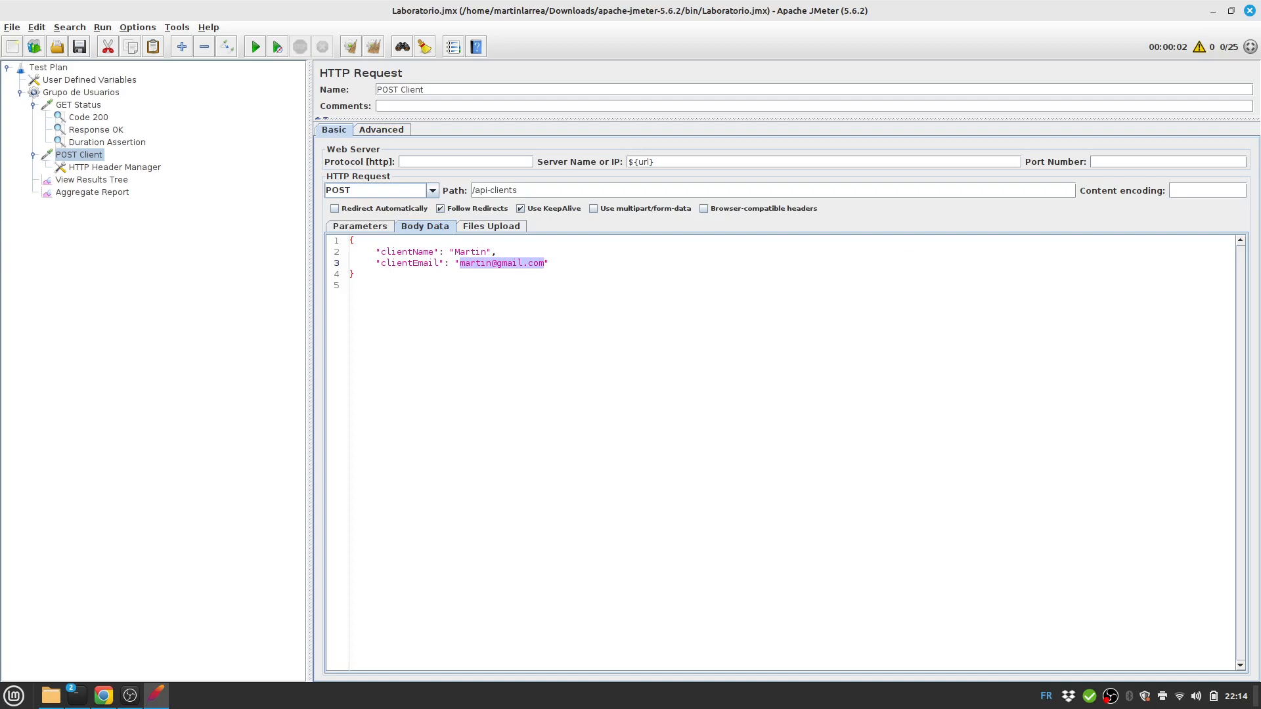
click(103, 695)
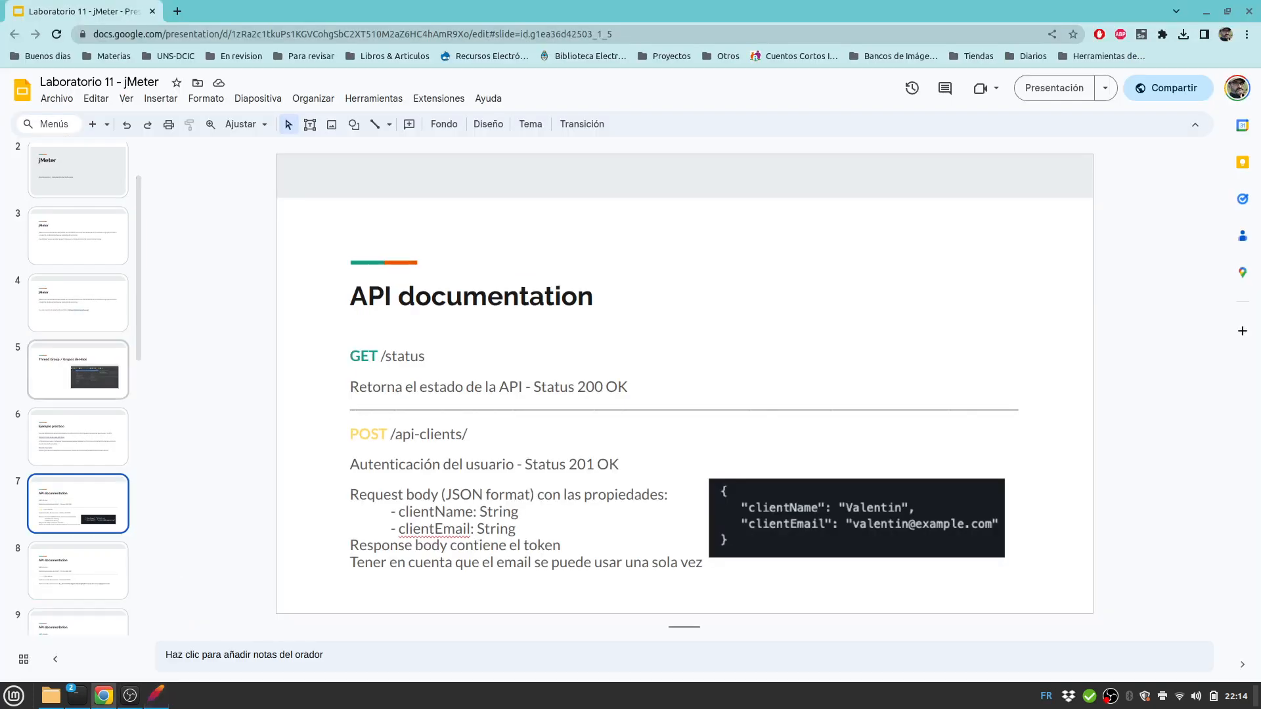
key(Down)
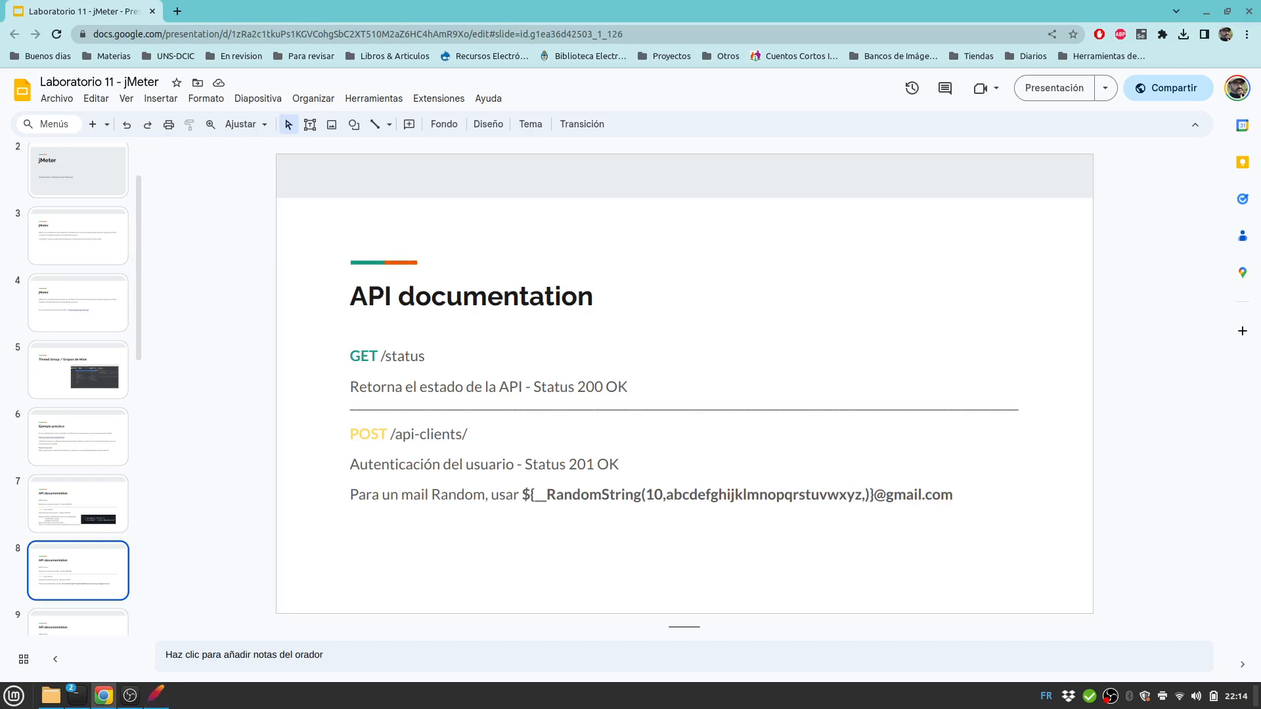
drag(522, 495, 964, 495)
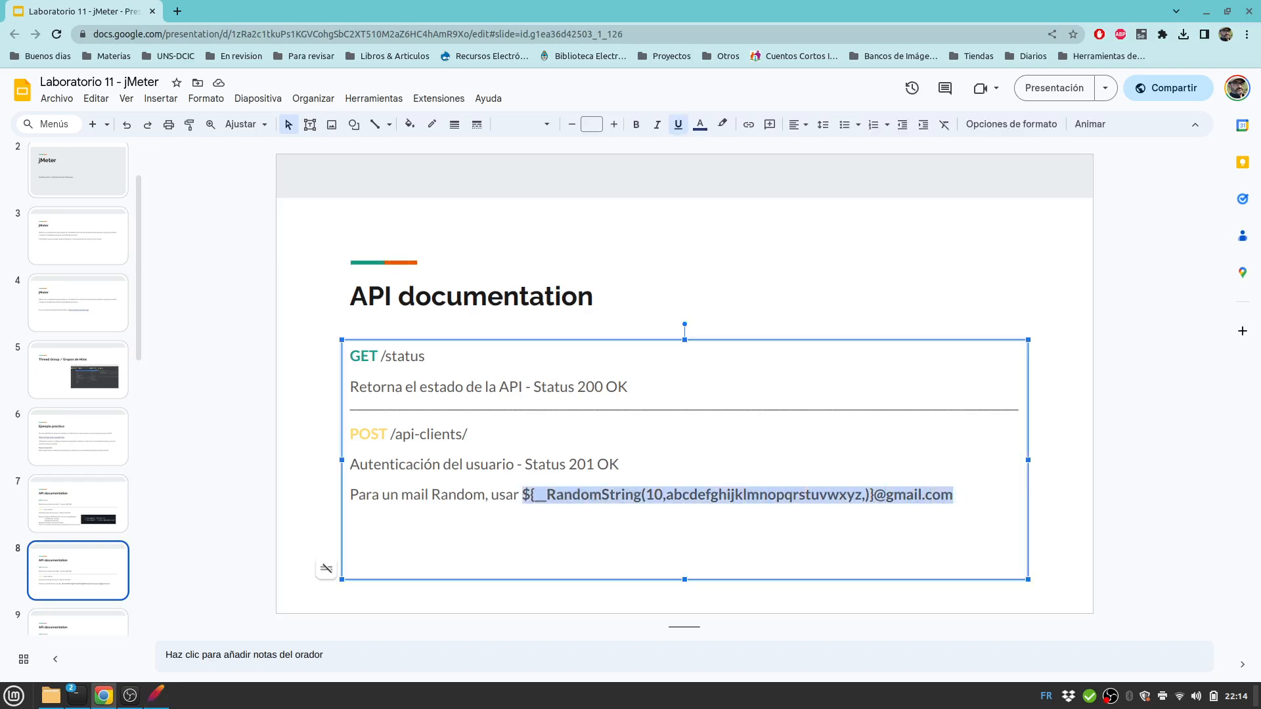
right_click(936, 495)
click(974, 174)
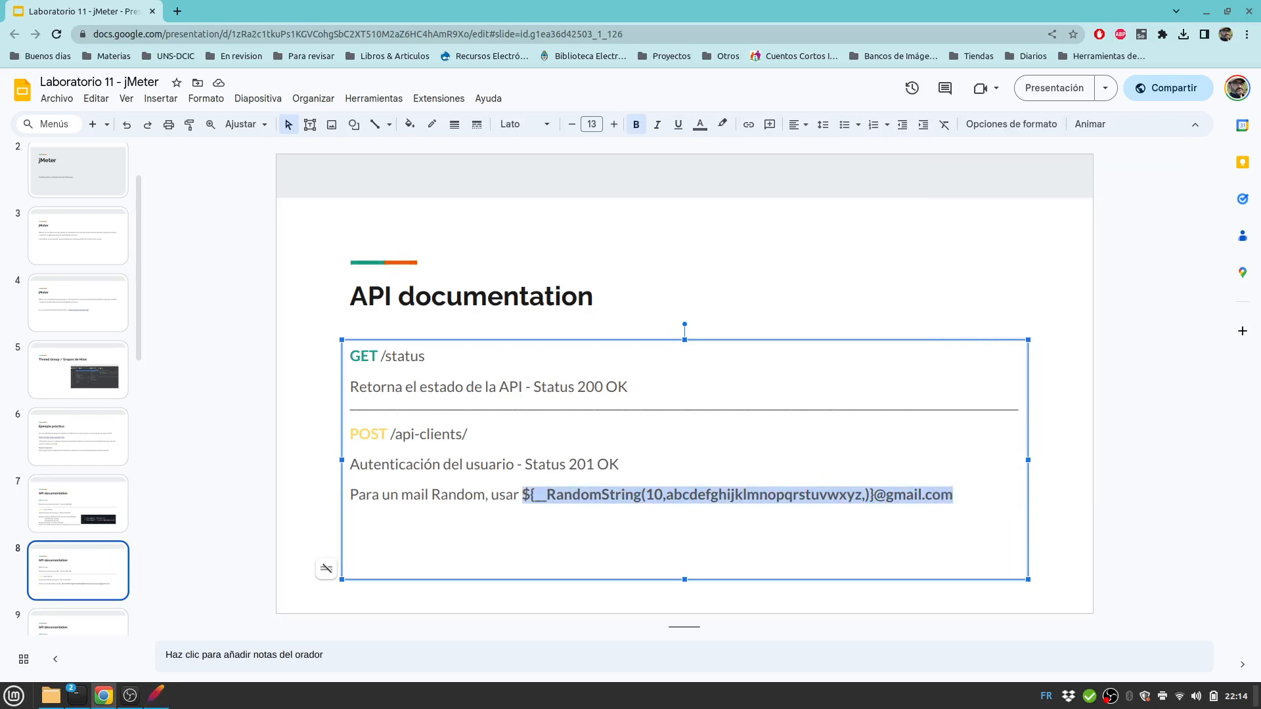
click(156, 695)
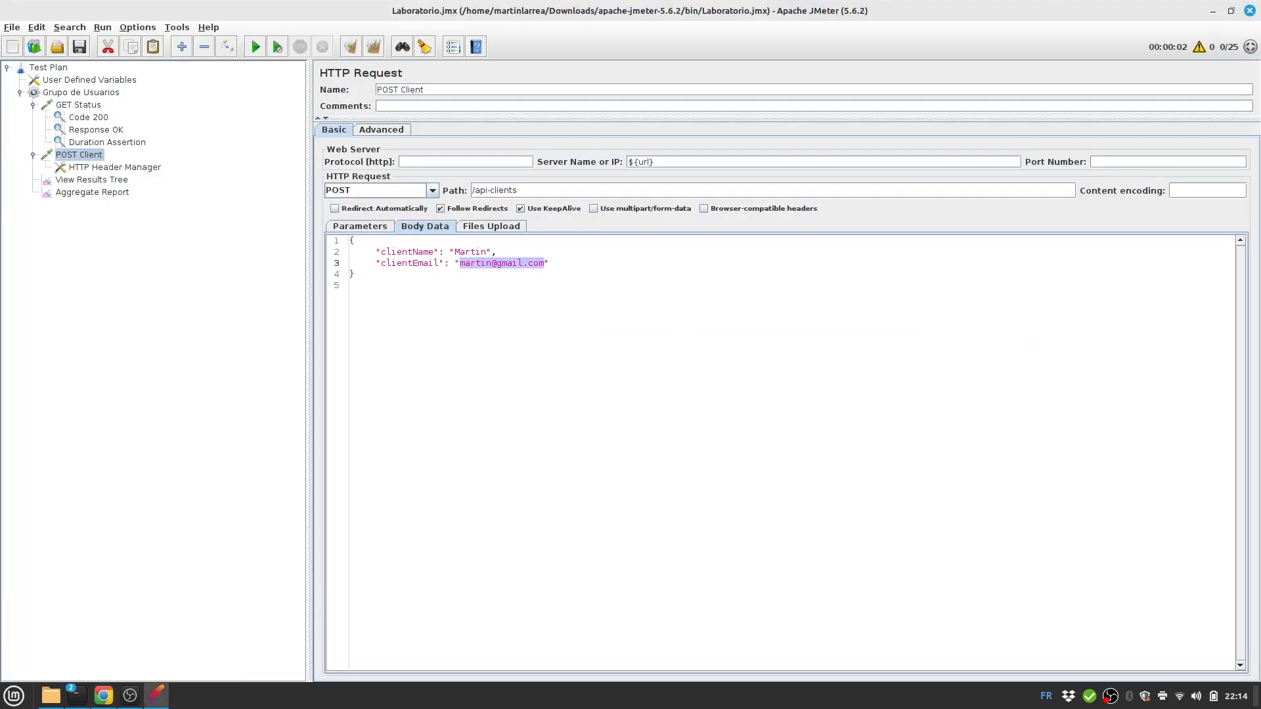
Insert a User Parameters element under POST Client from the Pre Processors menu.
right_click(79, 155)
mouse_move(131, 160)
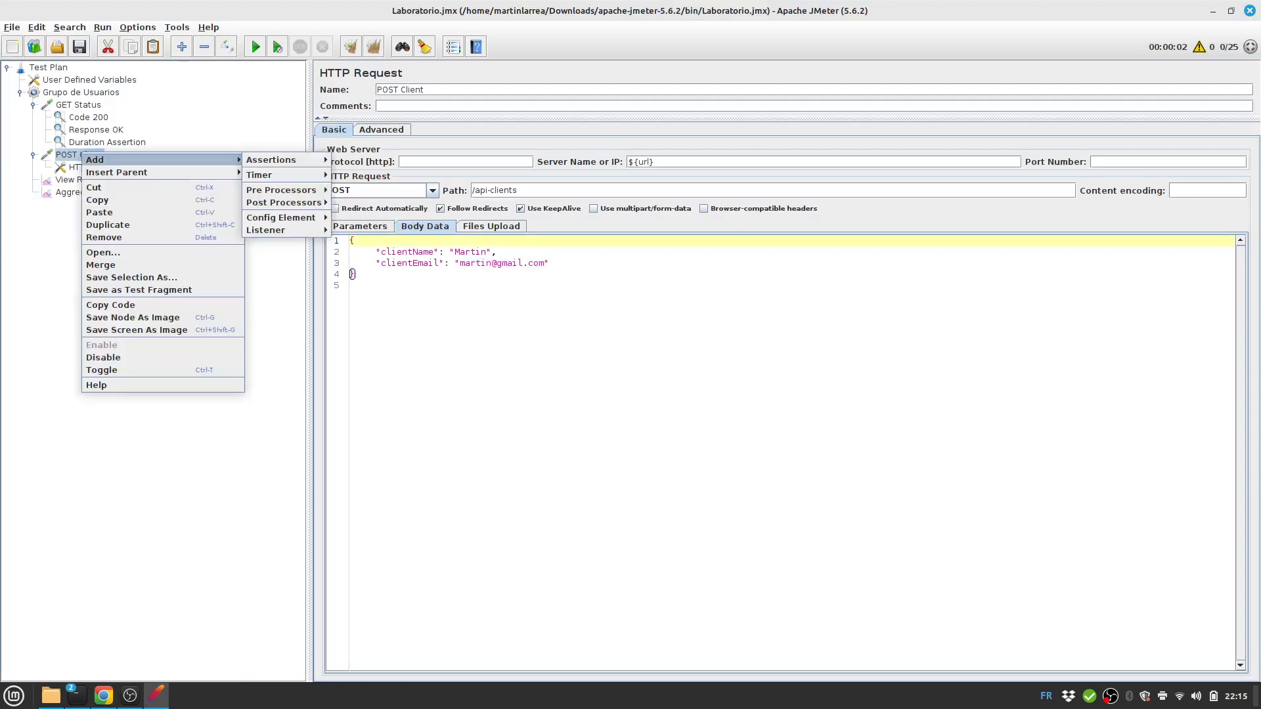
mouse_move(282, 217)
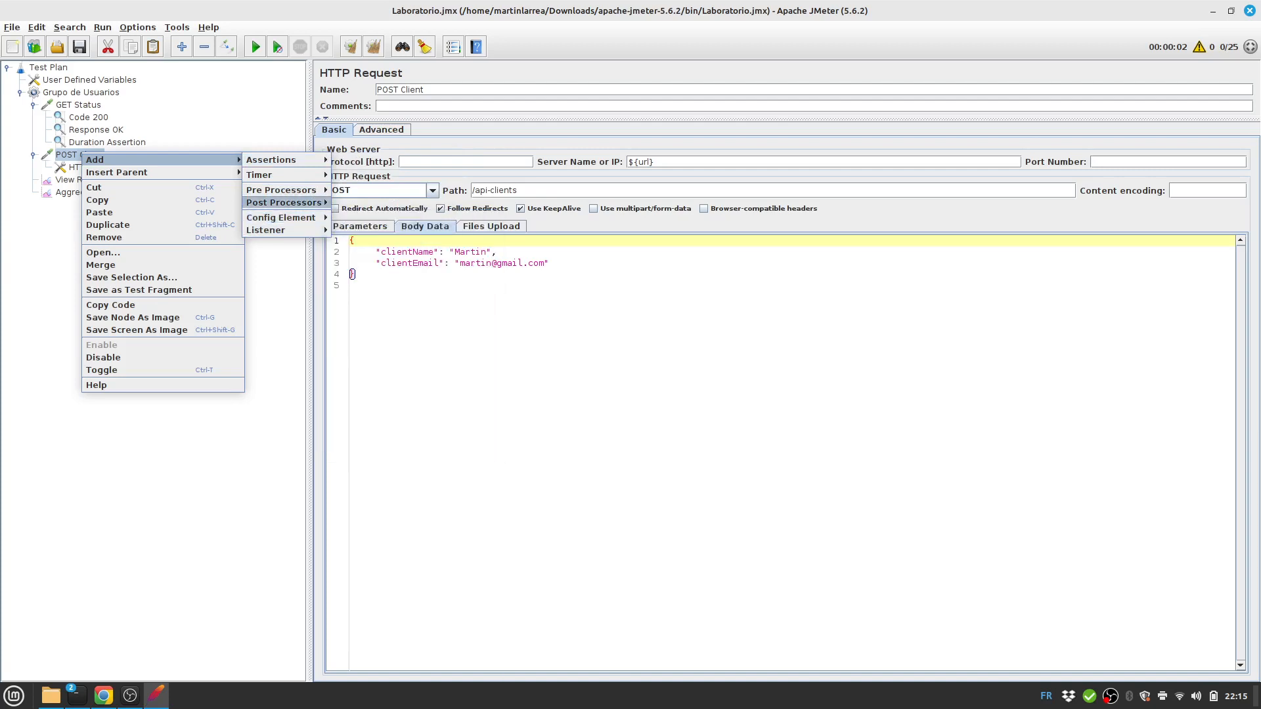
mouse_move(281, 190)
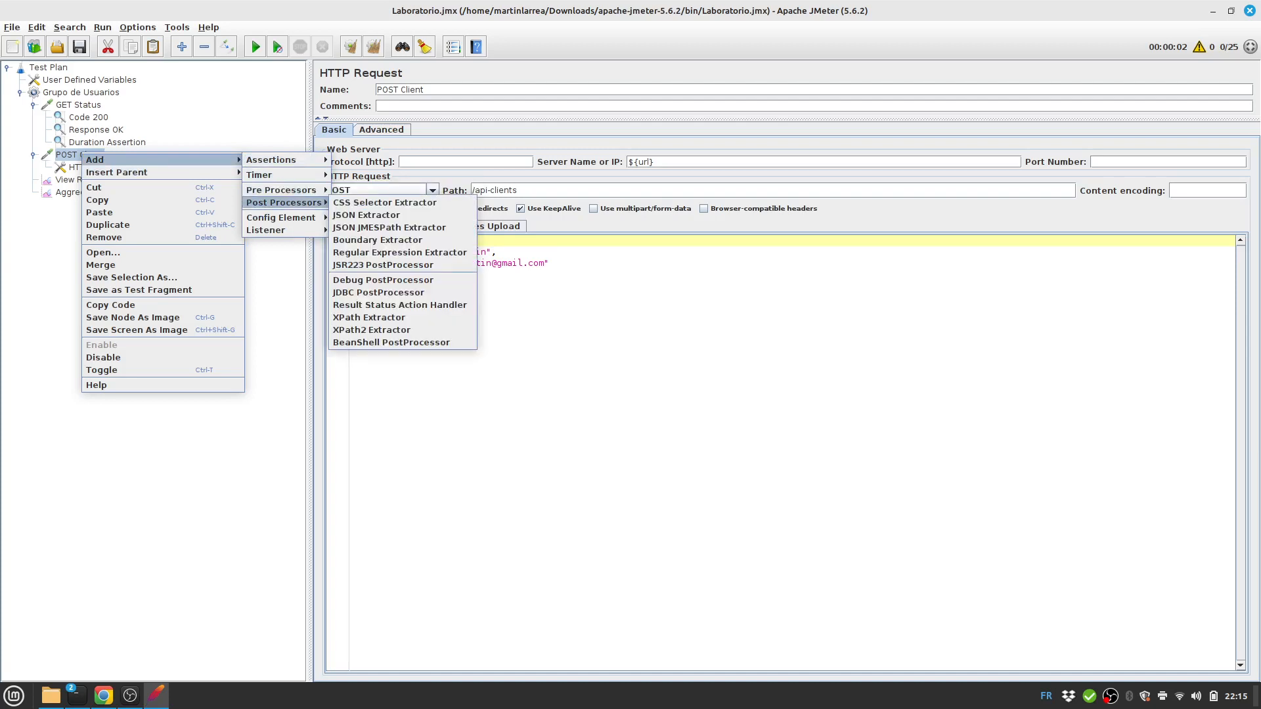
mouse_move(281, 190)
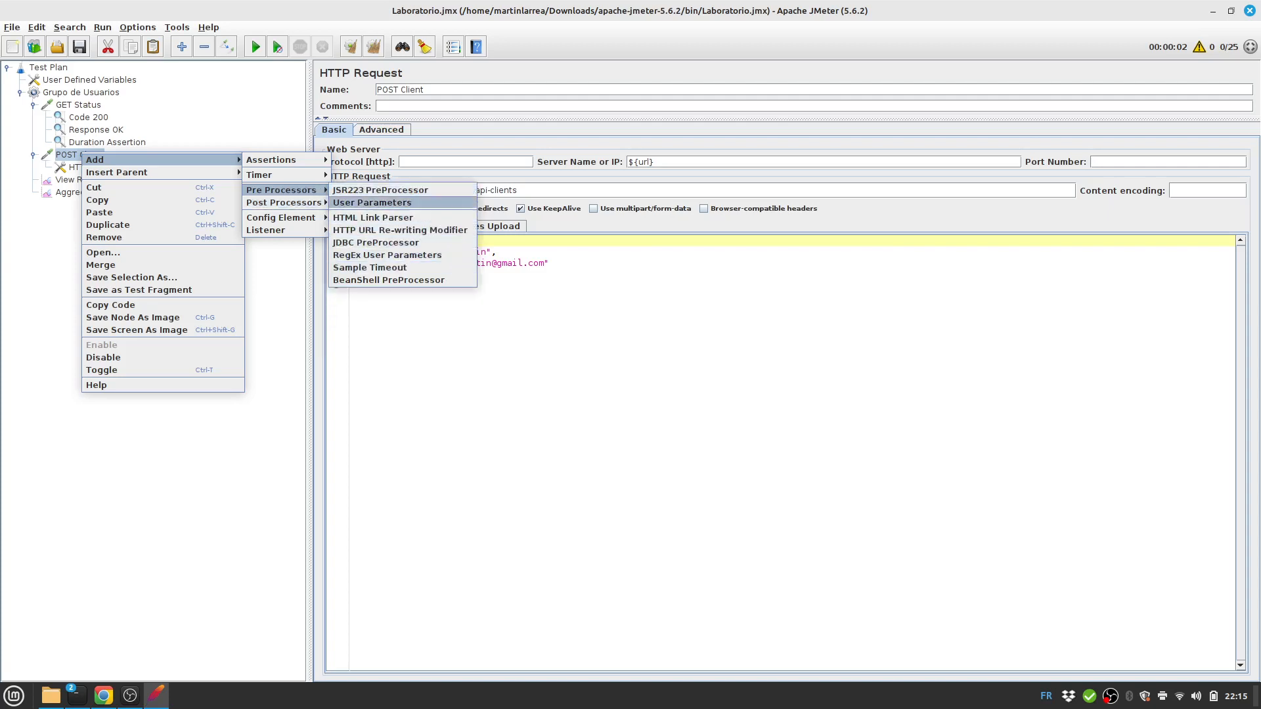
click(372, 202)
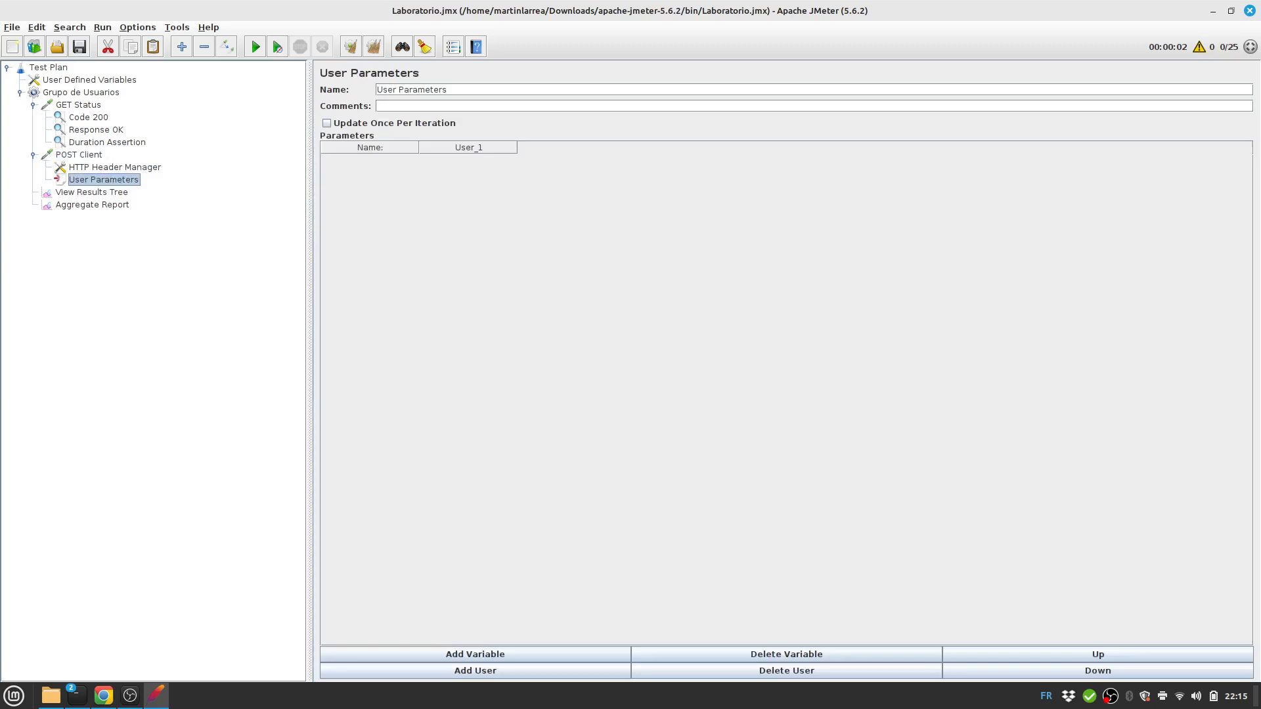
Add a user parameter named mail with the pasted RandomString e-mail expression as its value.
click(475, 654)
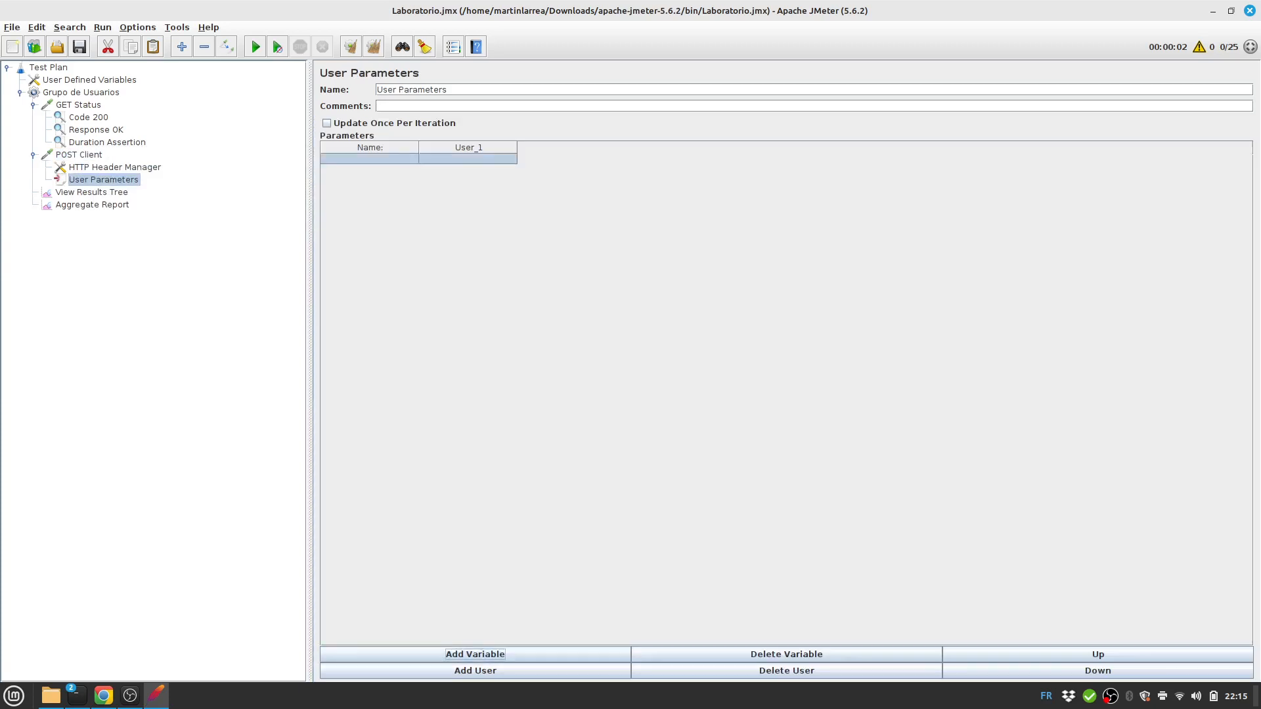
double_click(369, 159)
text(mail)
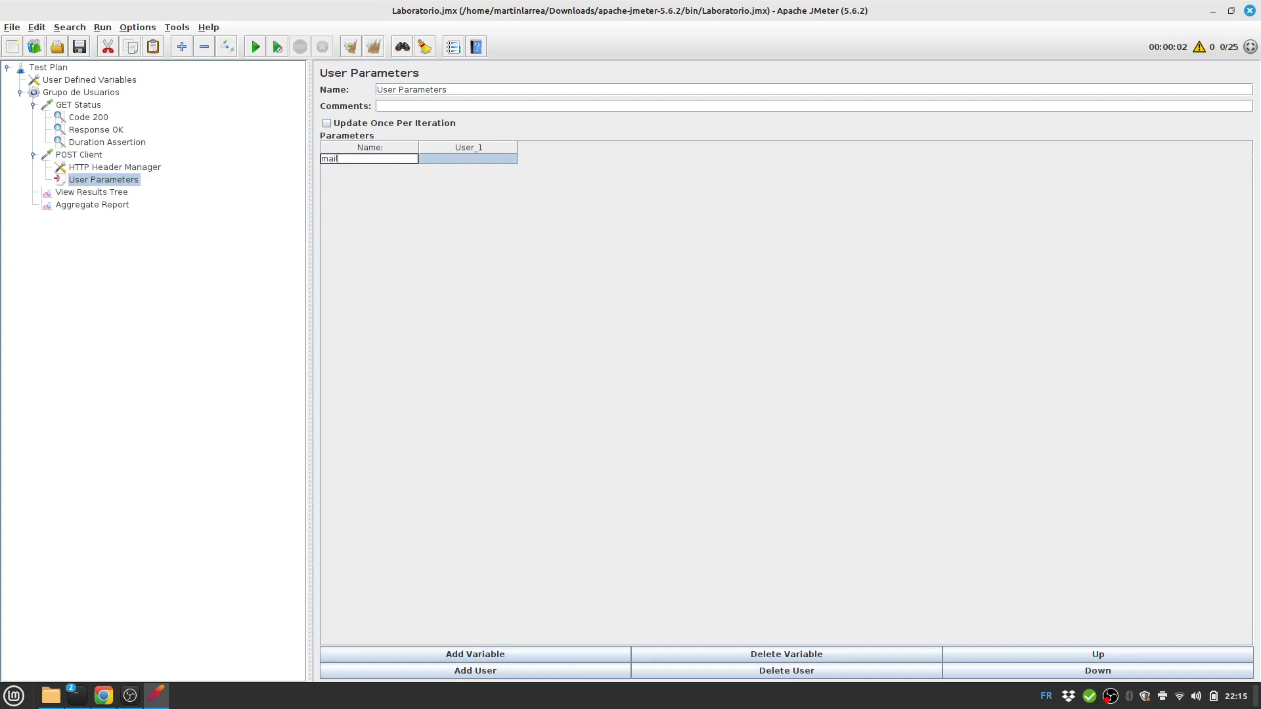
key(Tab)
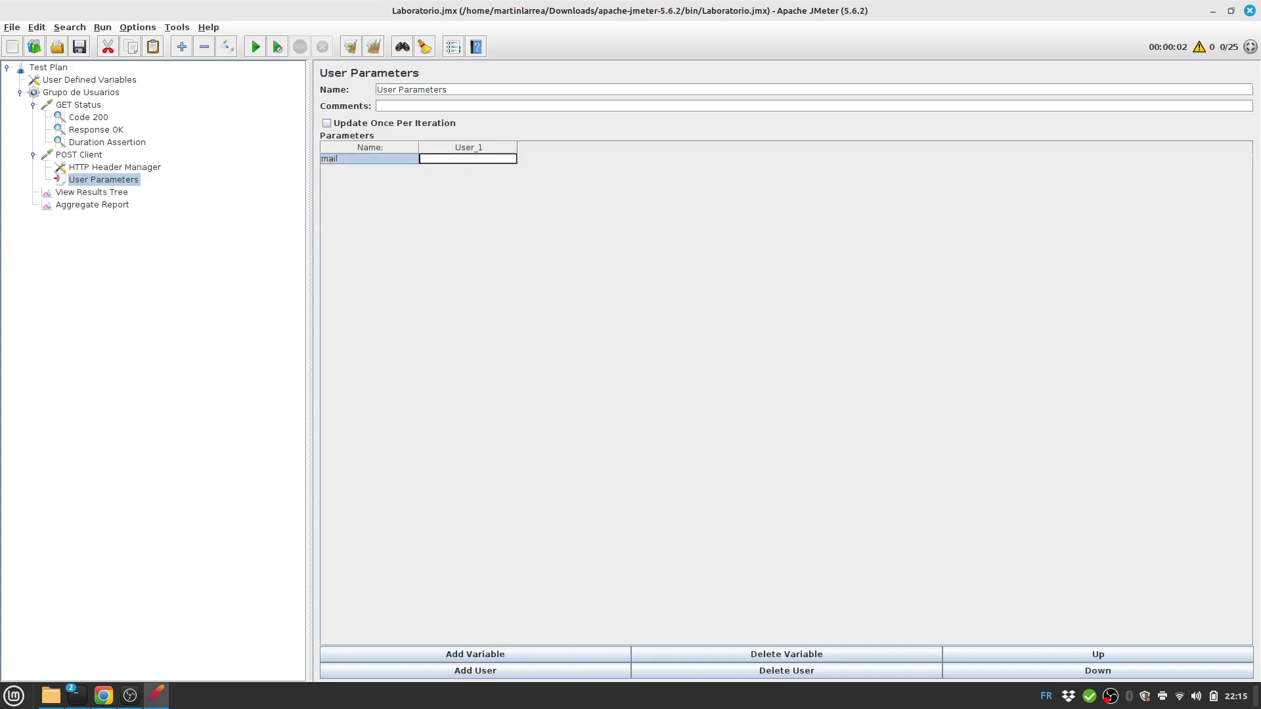
key(ctrl+v)
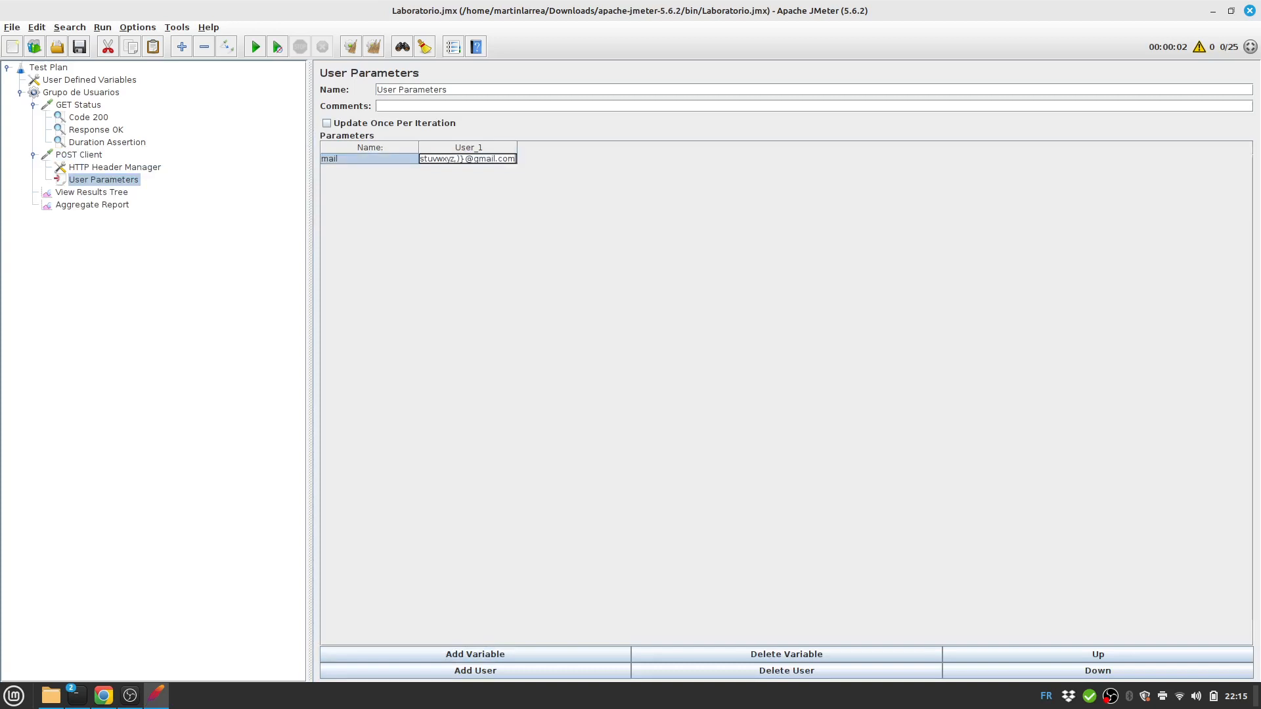
Recheck the expression in the slides and add a mail row to User Defined Variables.
key(alt+Tab)
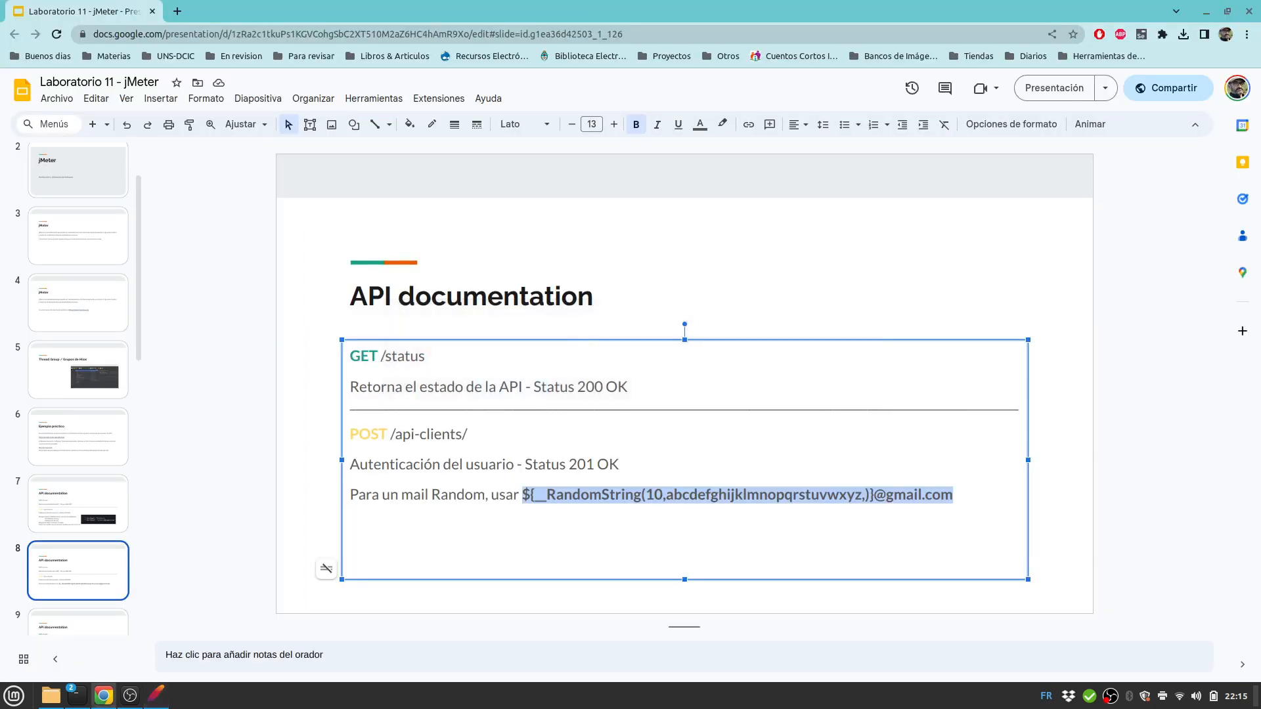
drag(523, 495, 547, 495)
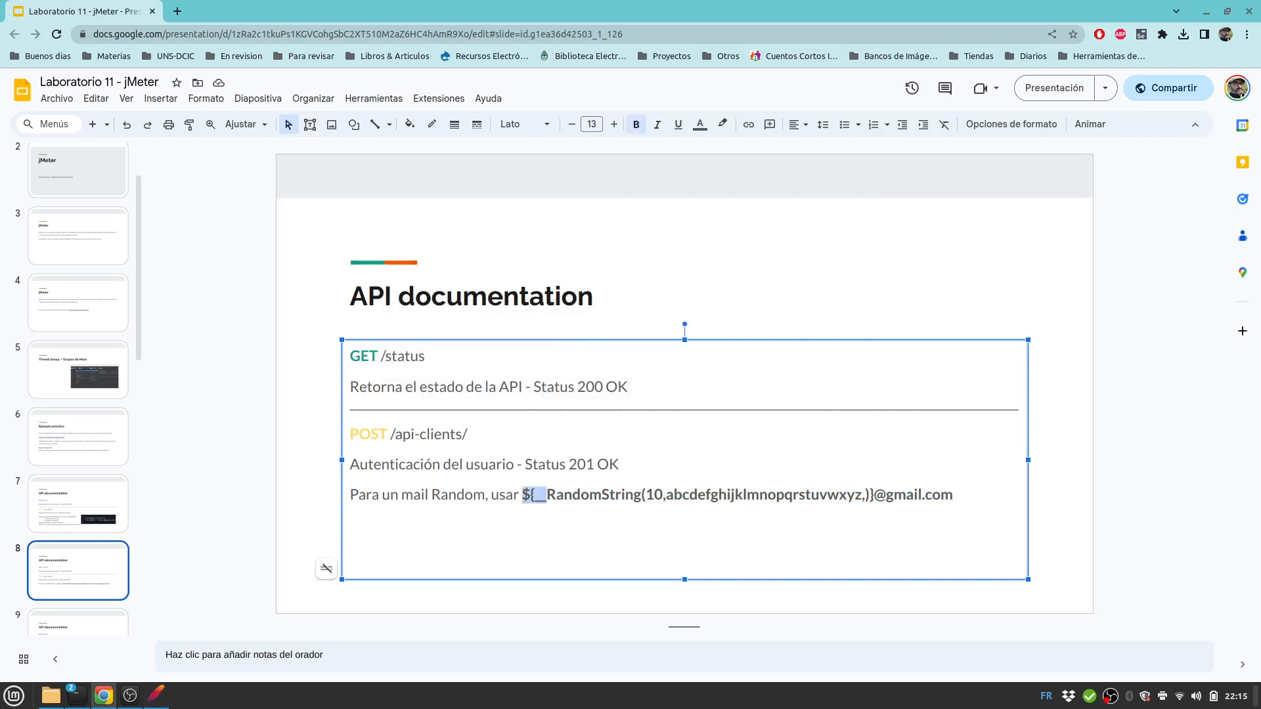
key(alt+Tab)
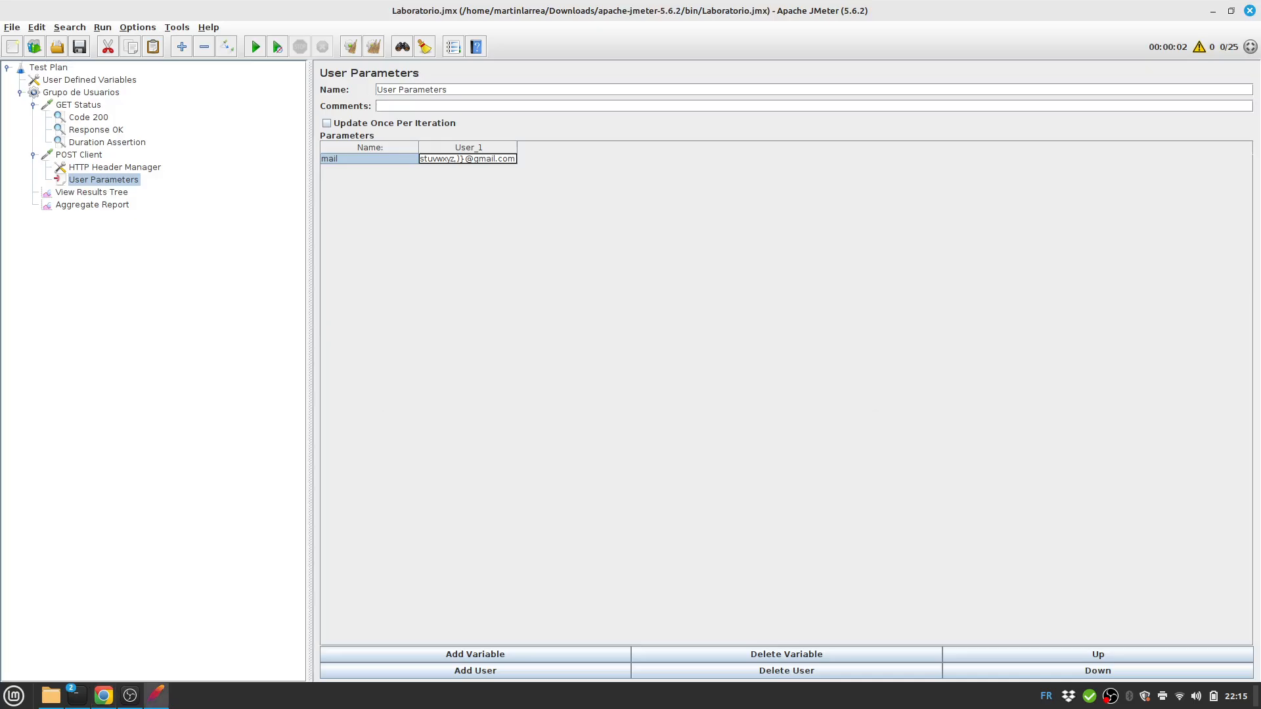
click(90, 80)
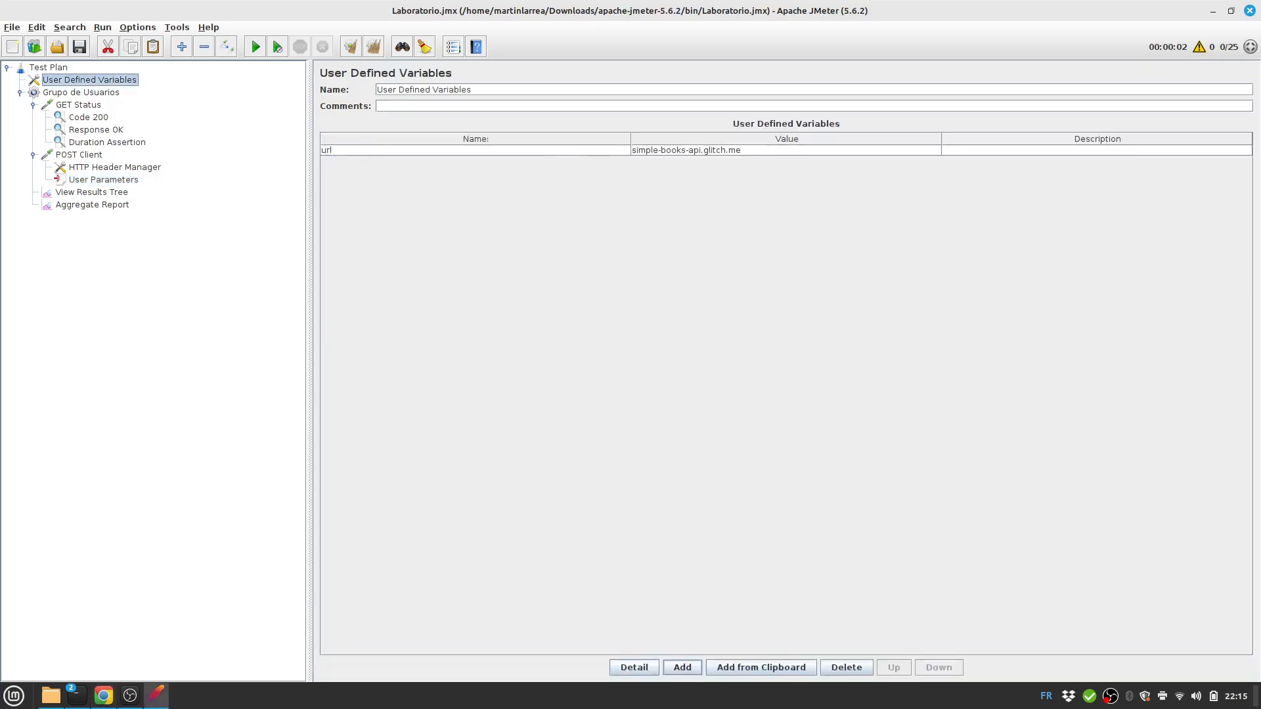
click(682, 668)
double_click(476, 161)
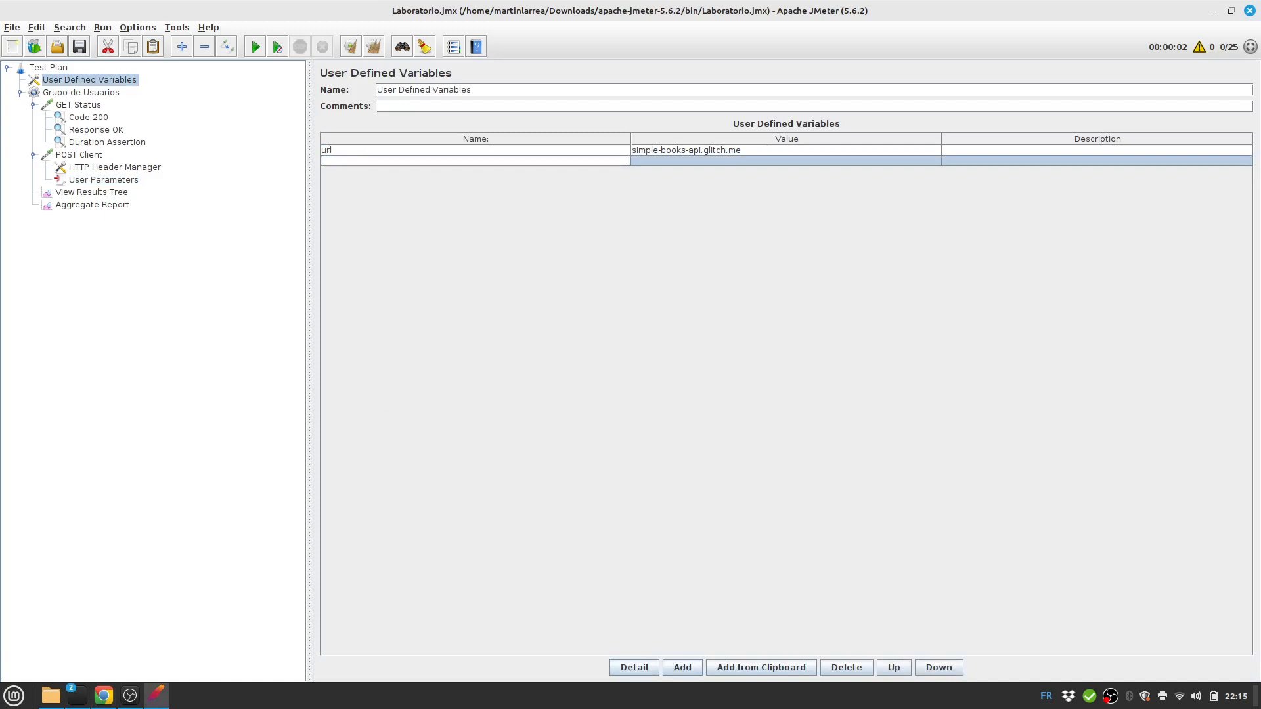
text(mail)
click(79, 155)
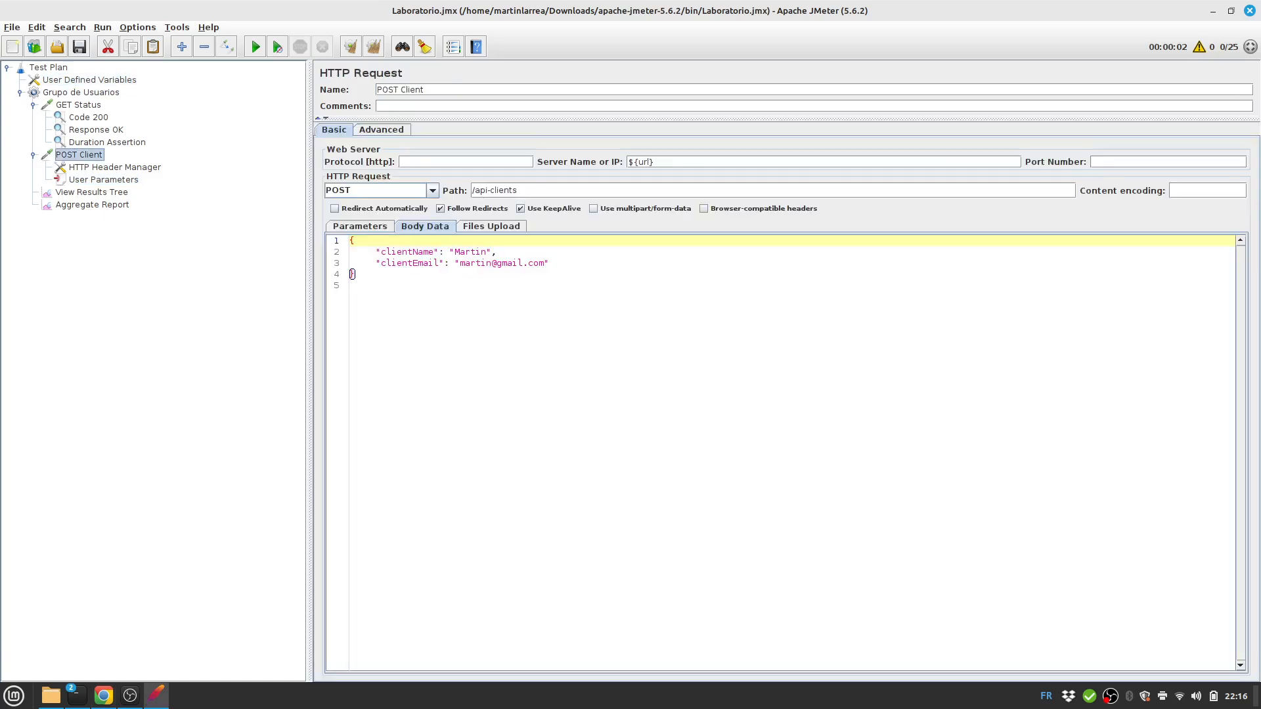
Replace the fixed clientEmail address in POST Client's JSON body with ${mail}.
click(465, 263)
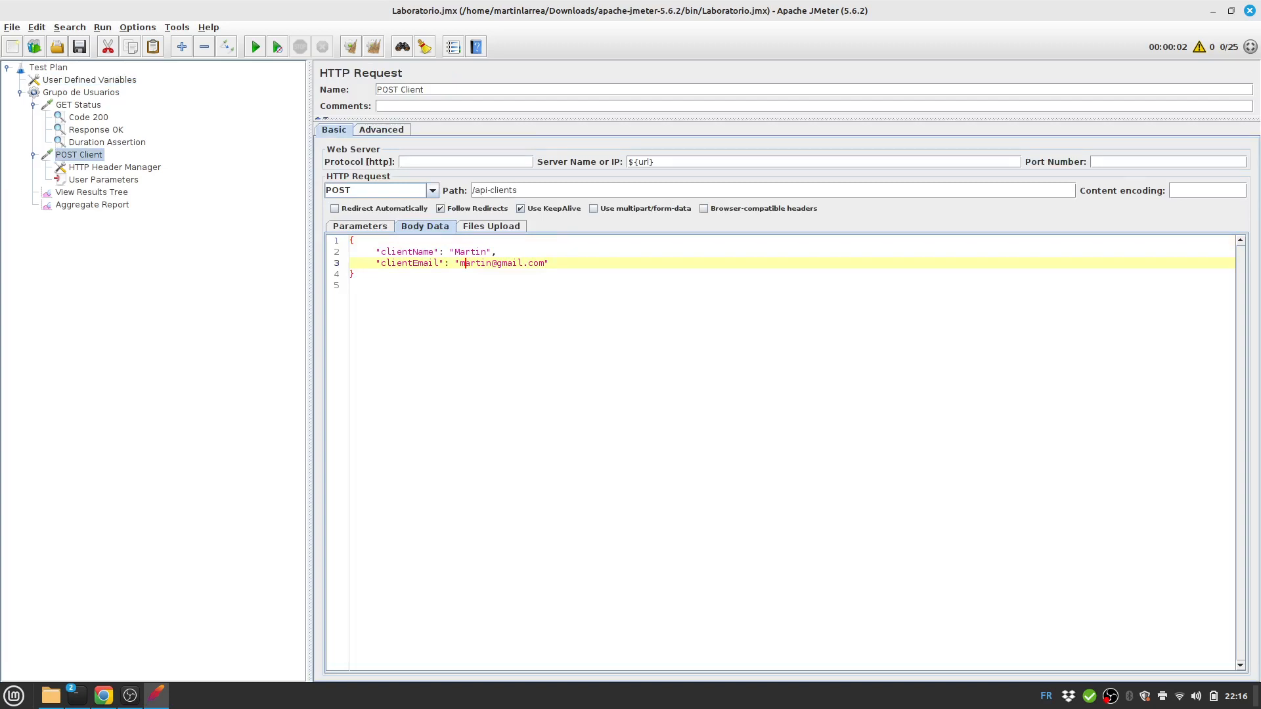
key(ctrl+shift+Right)
key(ctrl+shift+Right)
key(ctrl+shift+Right)
key(ctrl+shift+Right)
key(ctrl+shift+Right)
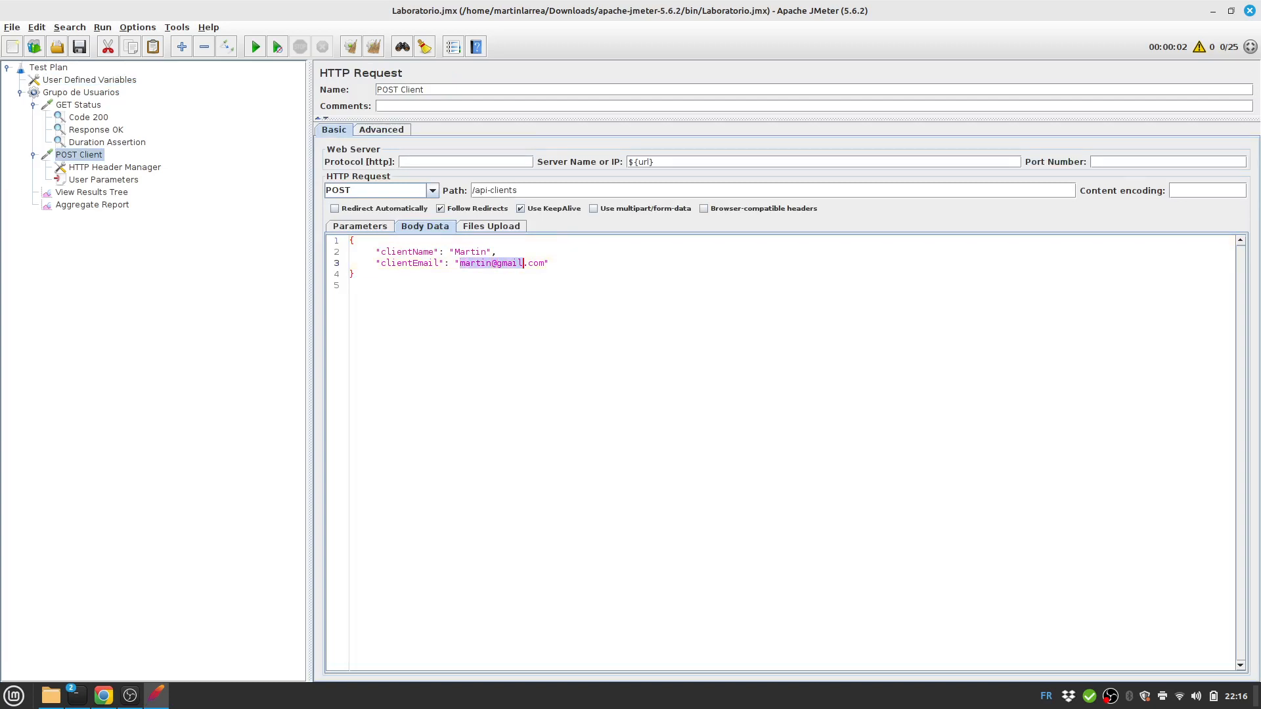
text(#)
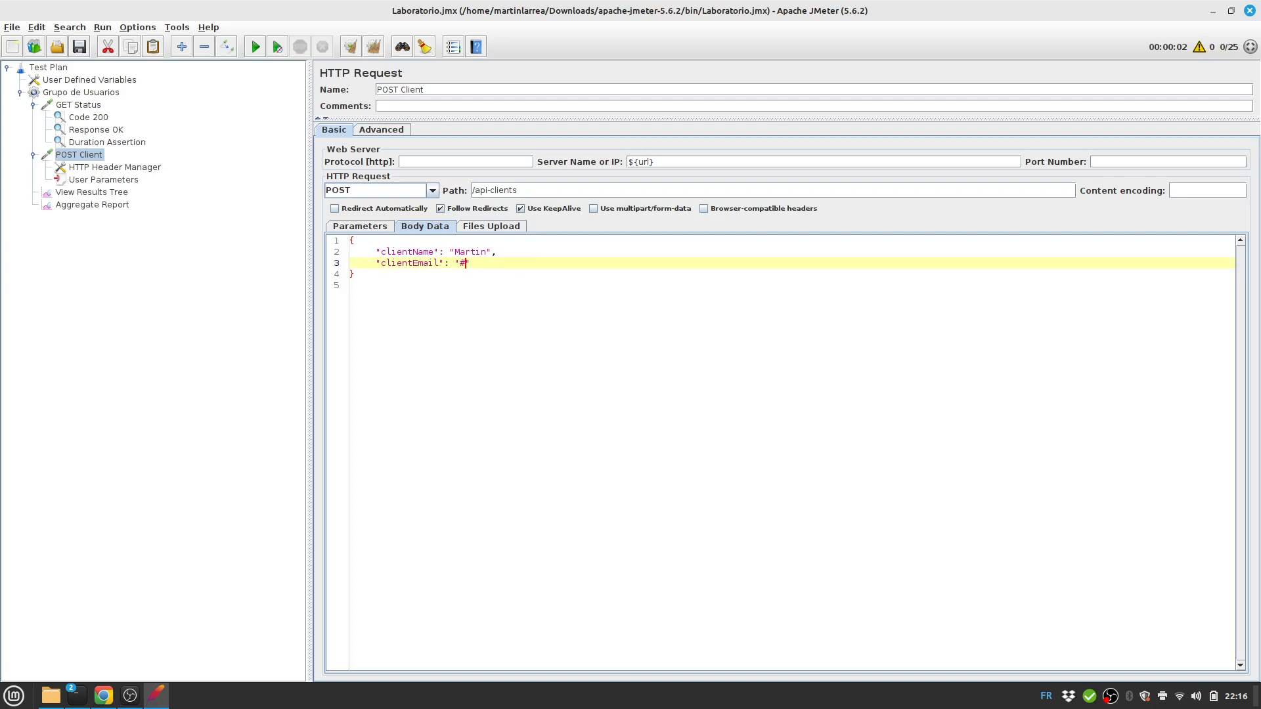
text({})
key(BackSpace)
key(BackSpace)
key(BackSpace)
text(${})
key(Left)
text(mail)
drag(465, 263, 497, 263)
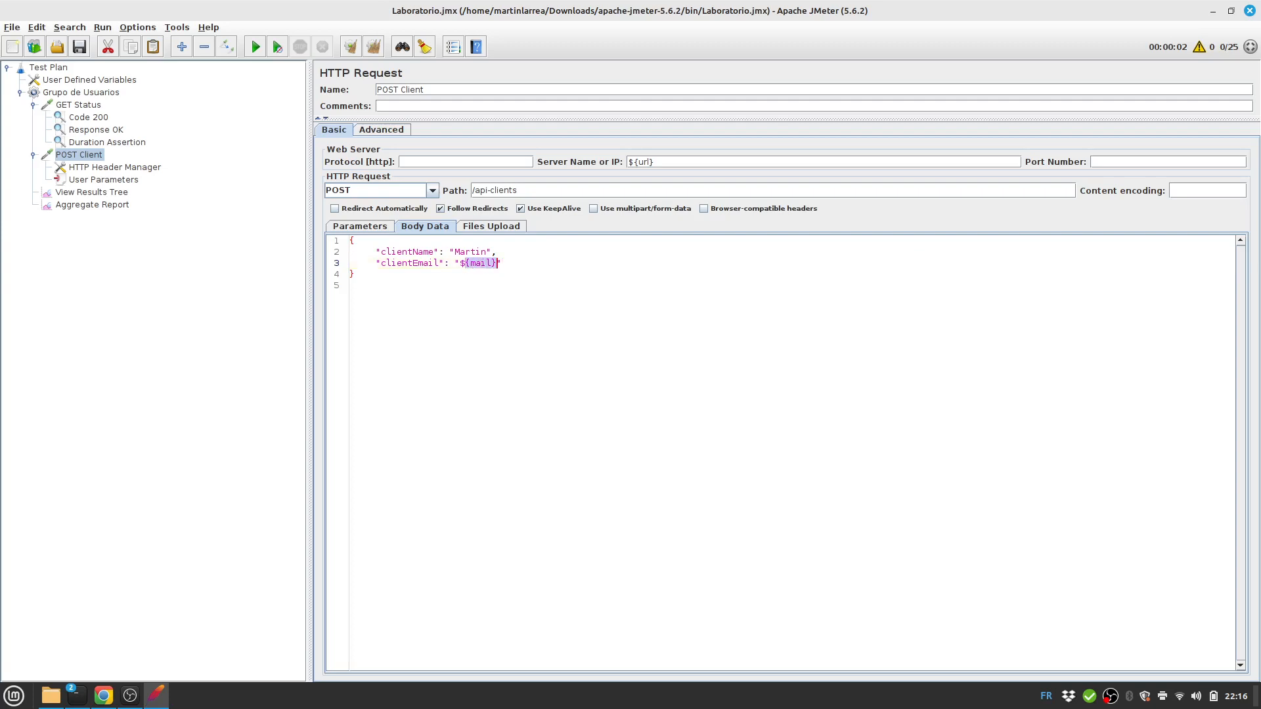
click(104, 180)
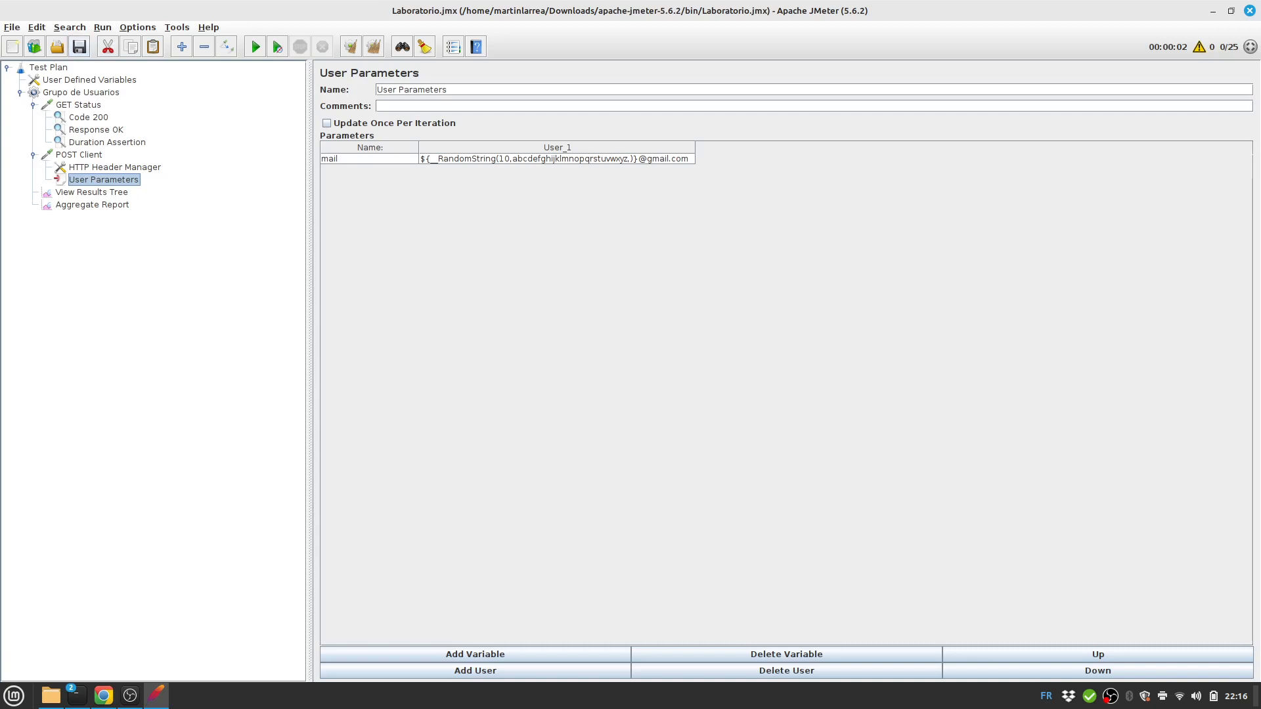
Run the test and check POST Client's 201 Created result and its randomized request e-mail.
click(92, 192)
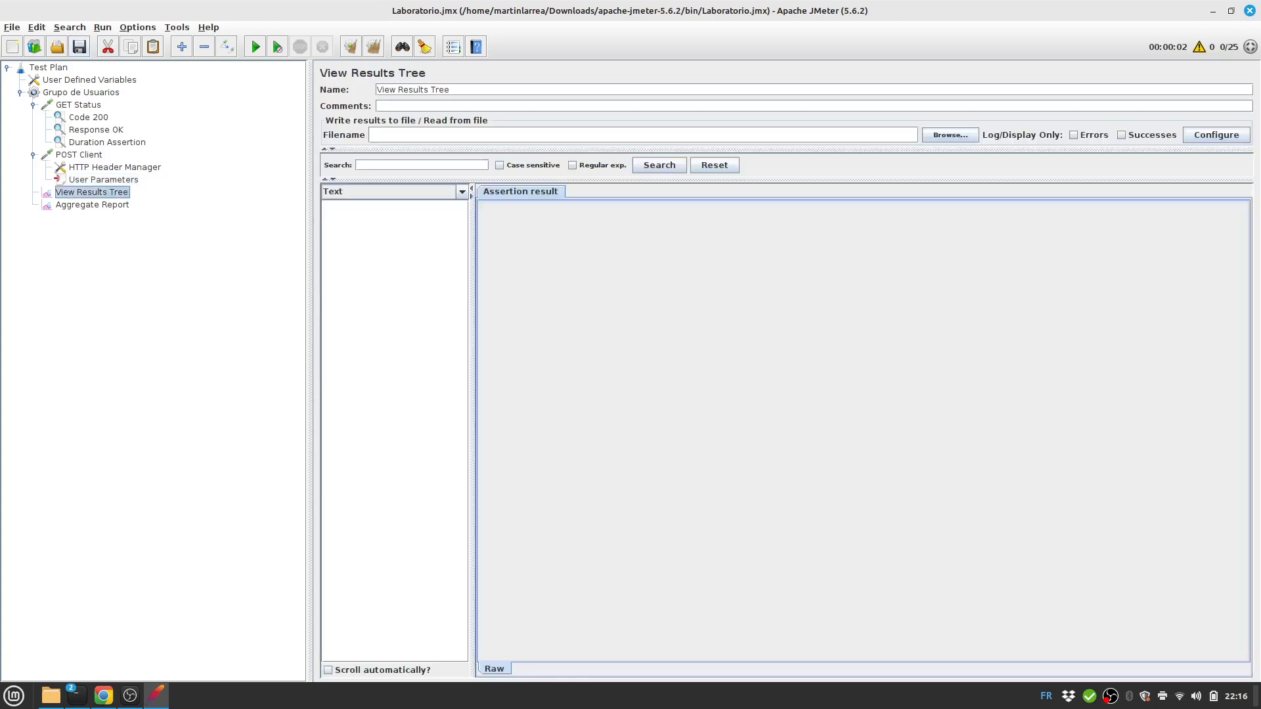
click(256, 47)
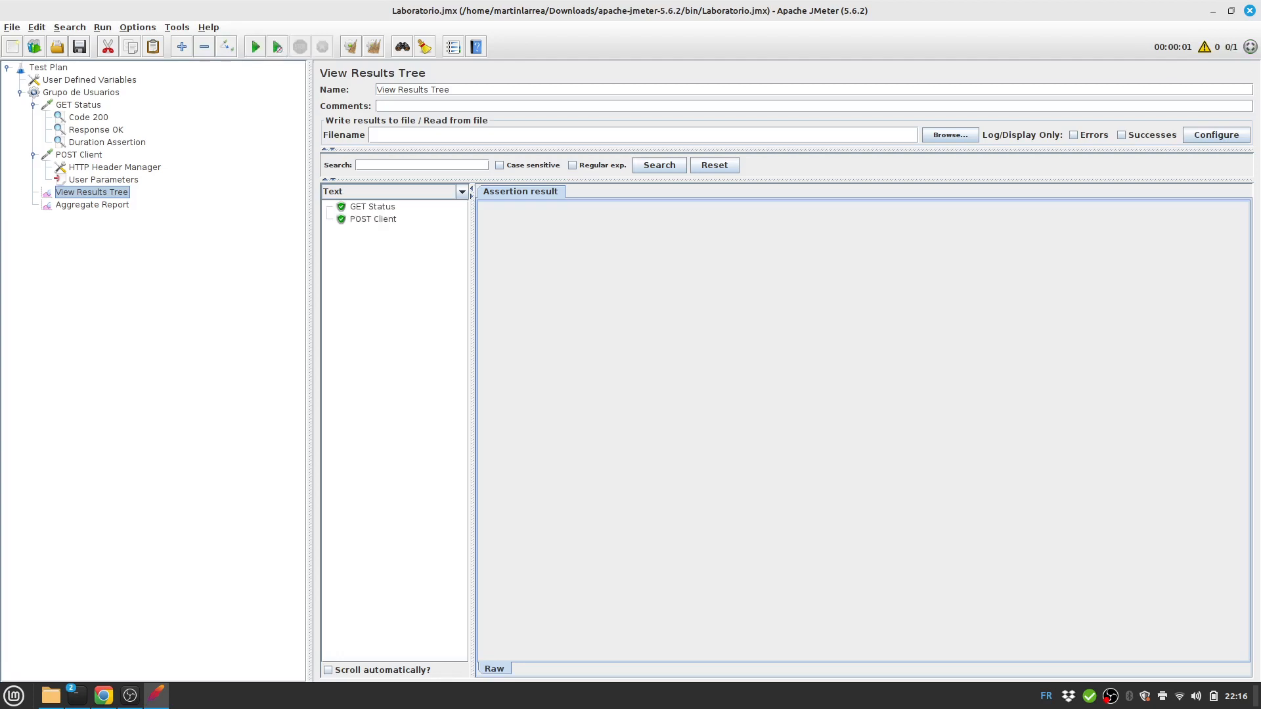
click(373, 219)
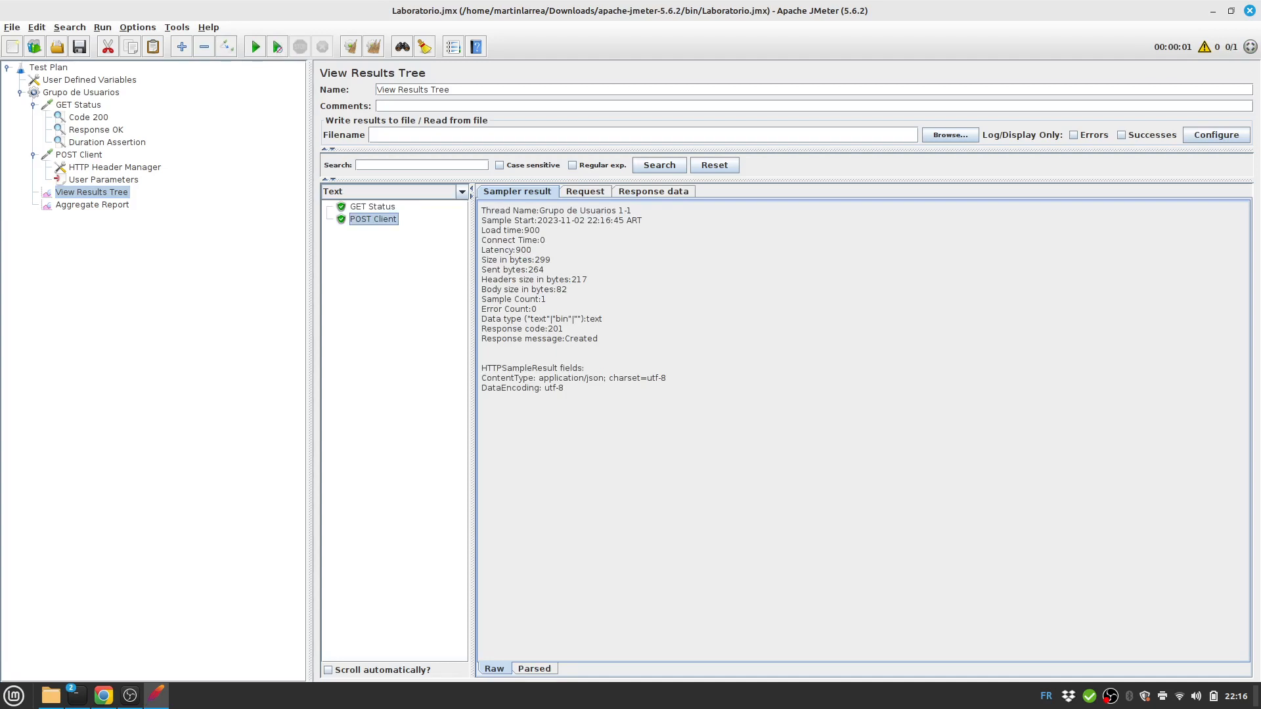
click(586, 192)
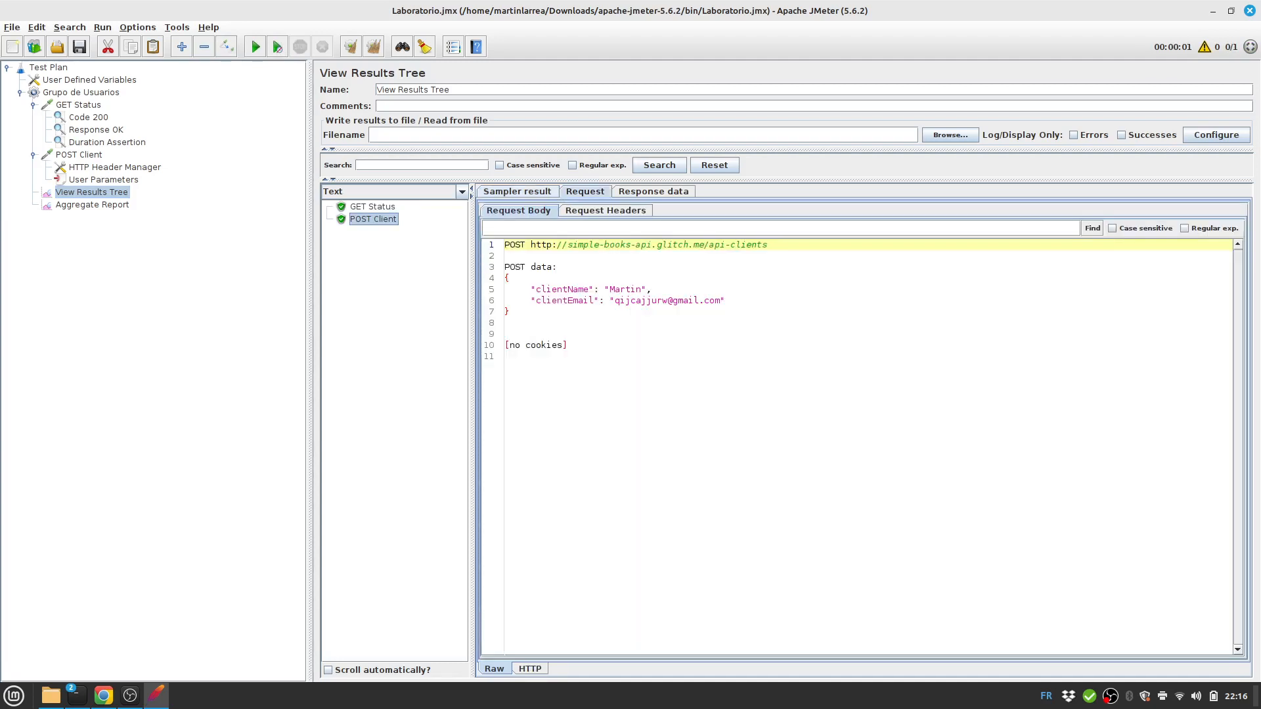
drag(615, 301, 725, 301)
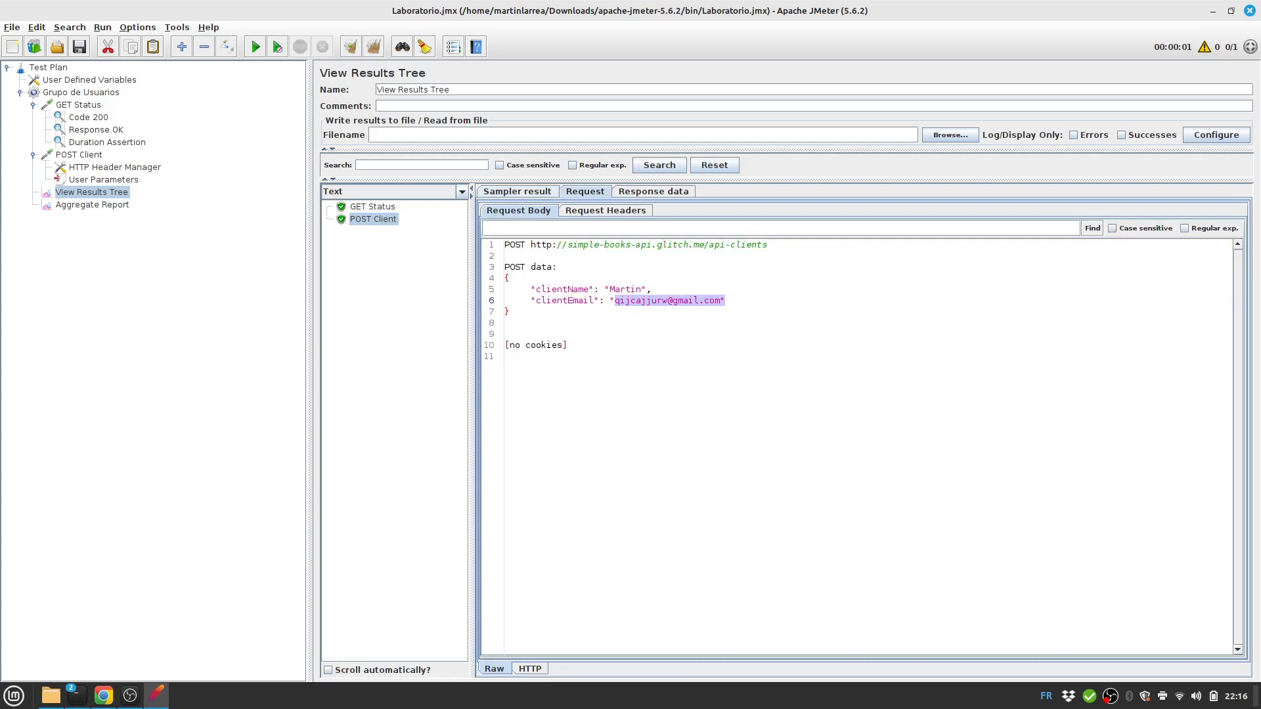
click(630, 345)
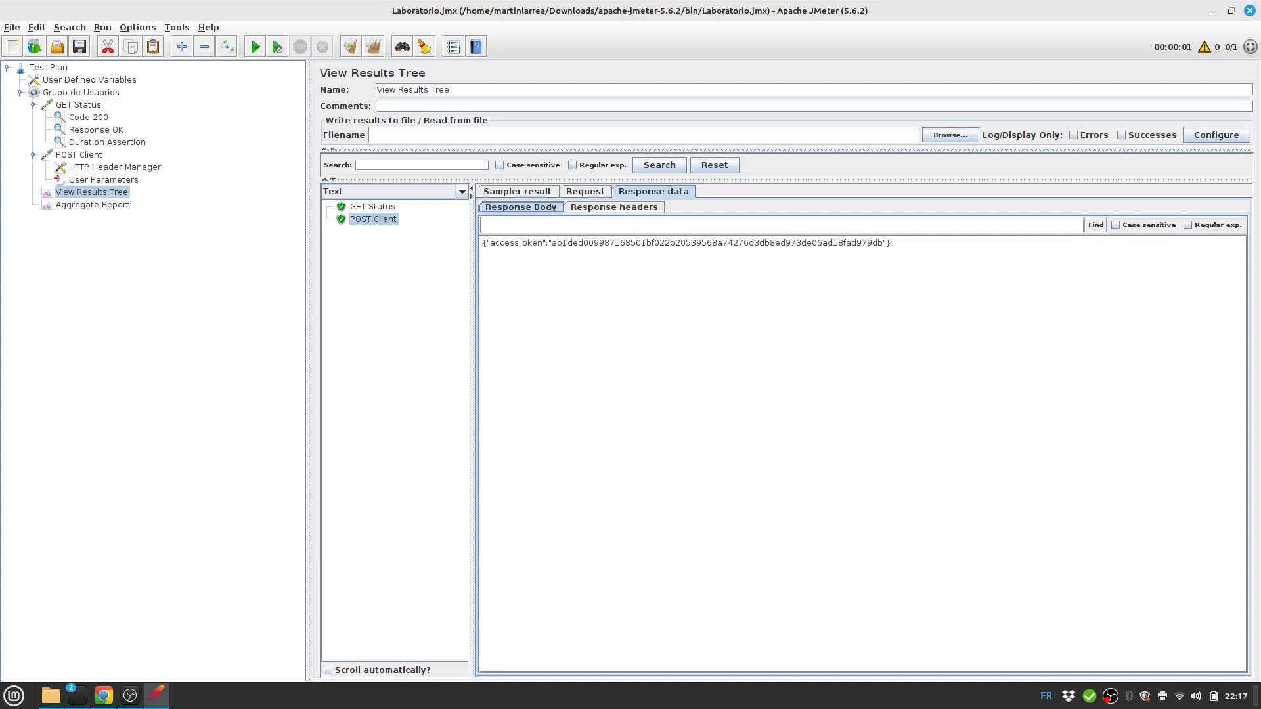
click(517, 191)
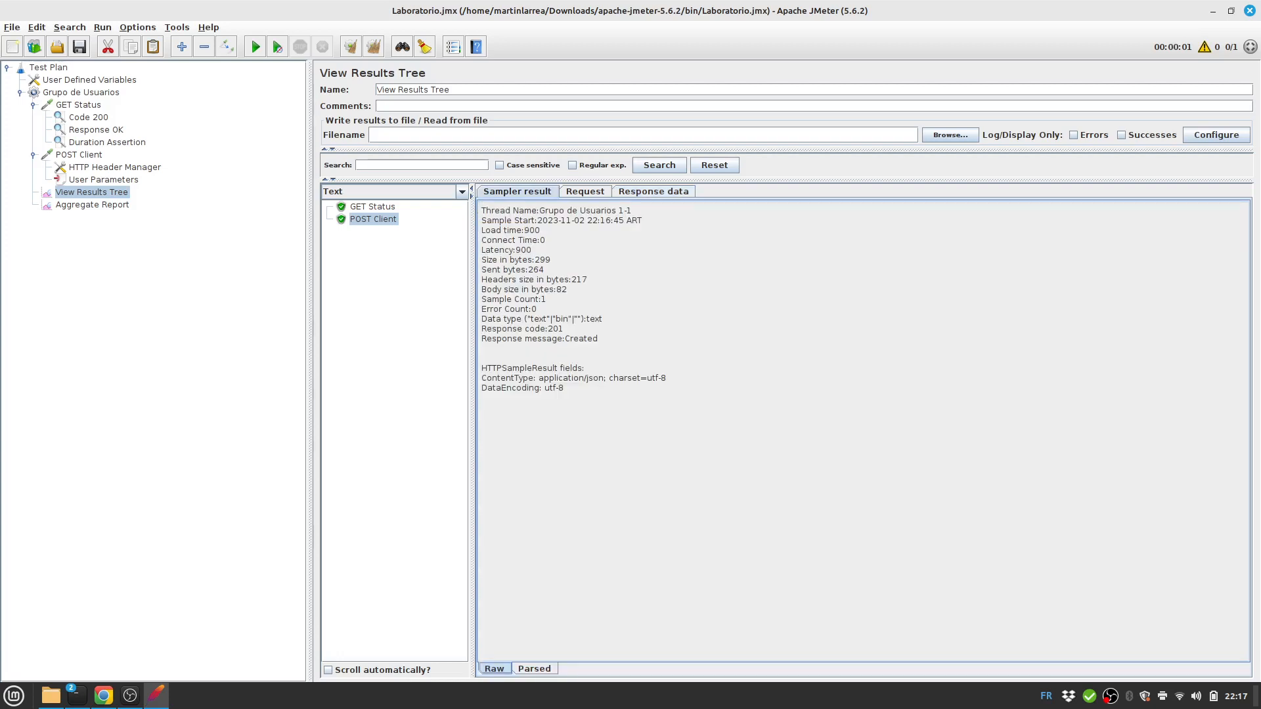
Add a Response Assertion under POST Client and name it Response 201.
click(79, 154)
right_click(87, 155)
mouse_move(131, 163)
mouse_move(289, 162)
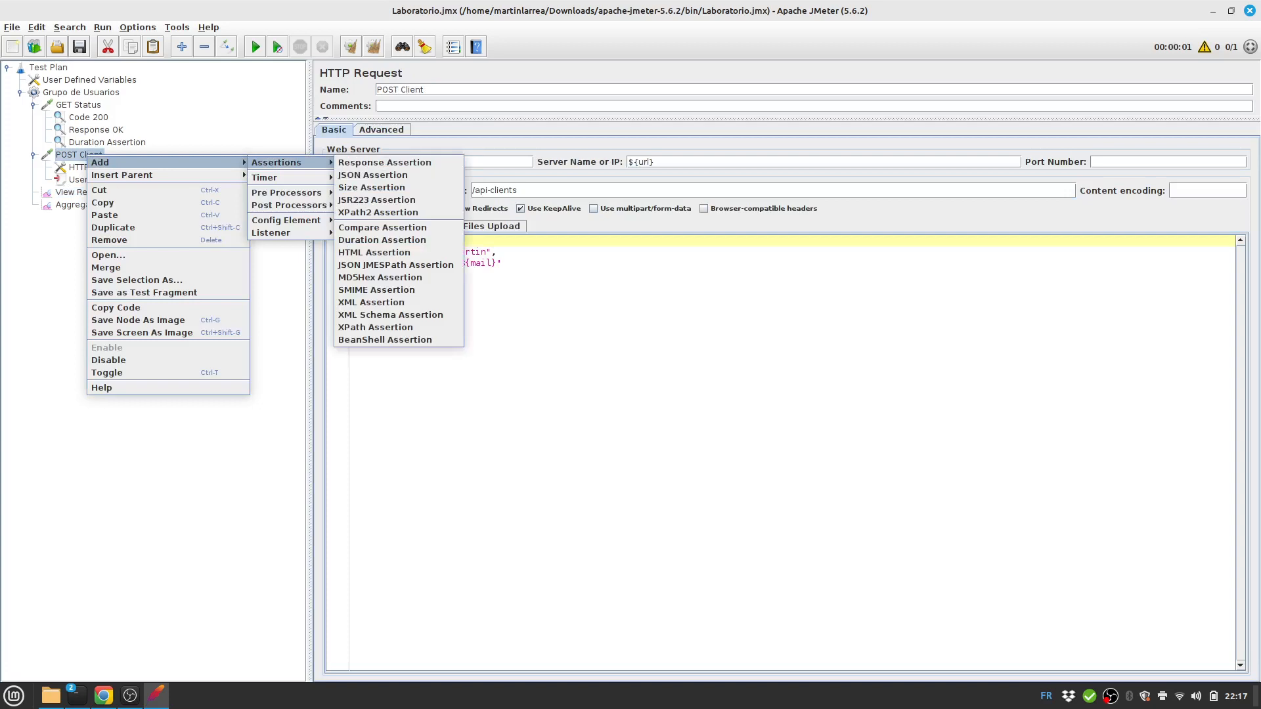
click(384, 162)
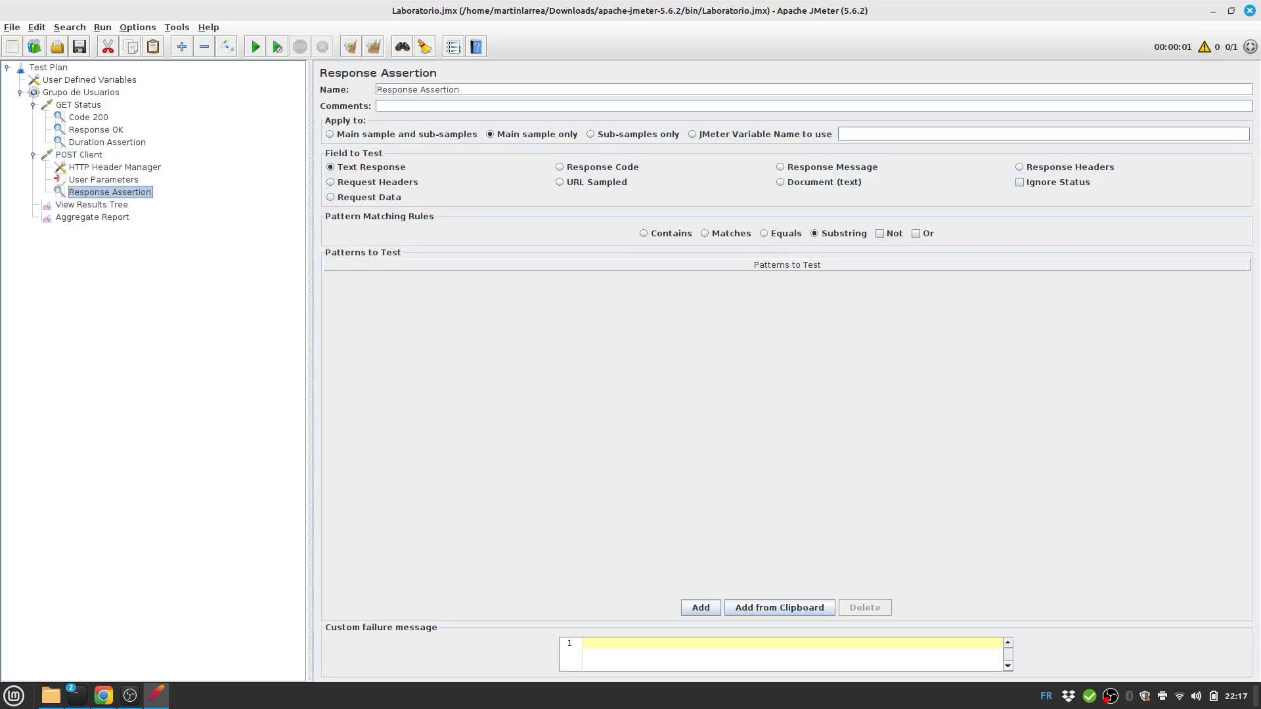
double_click(439, 89)
text(201)
Set the assertion to require Response Code Equals 201, and save the test plan.
click(591, 167)
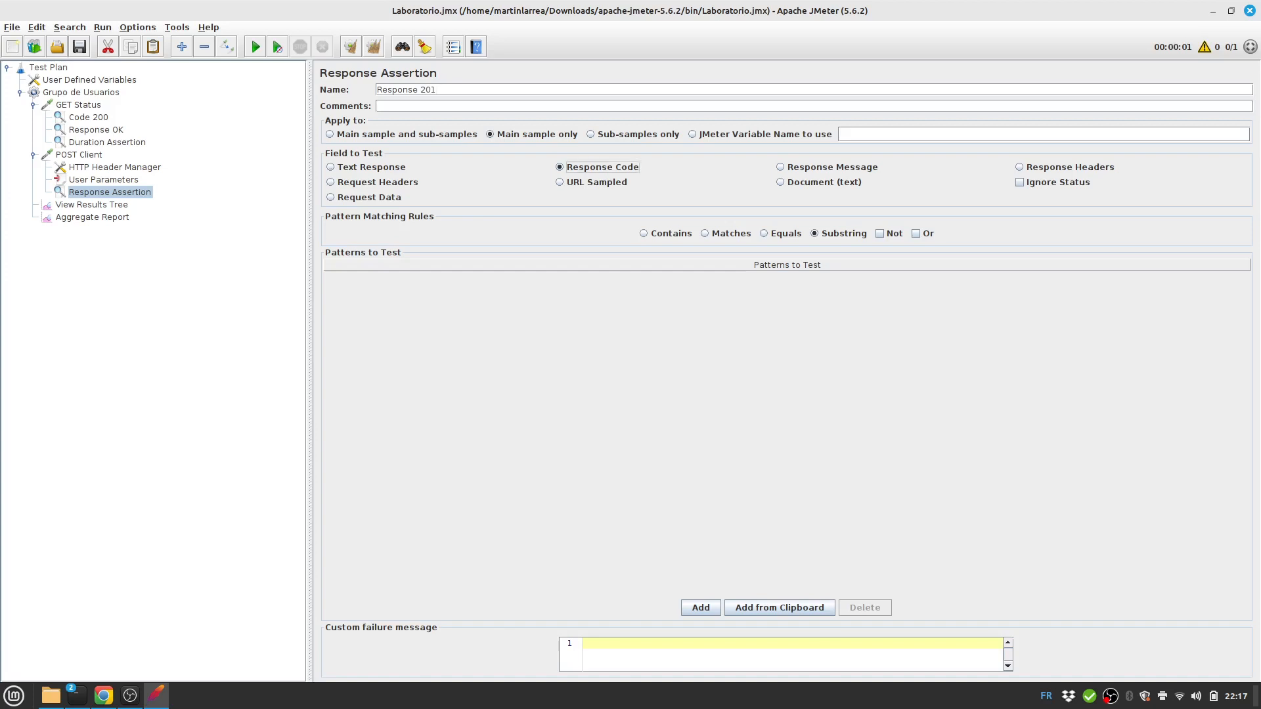
click(781, 233)
click(700, 607)
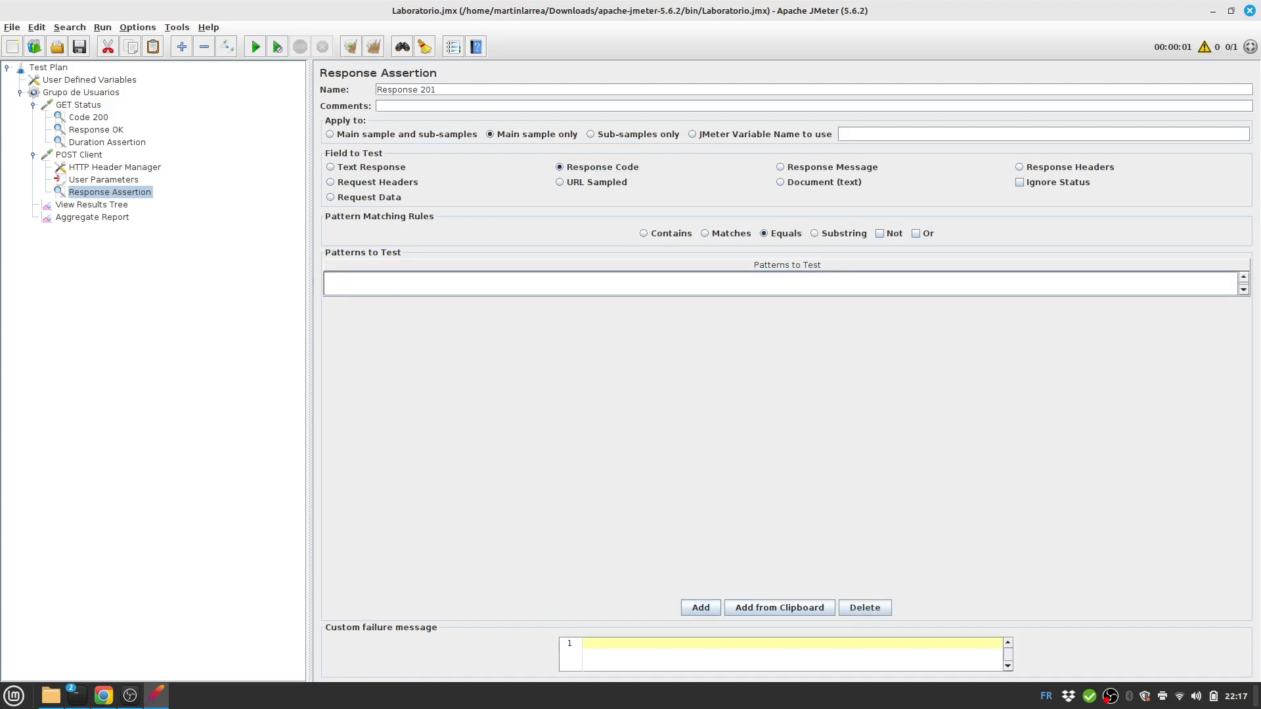
text(201)
key(ctrl+s)
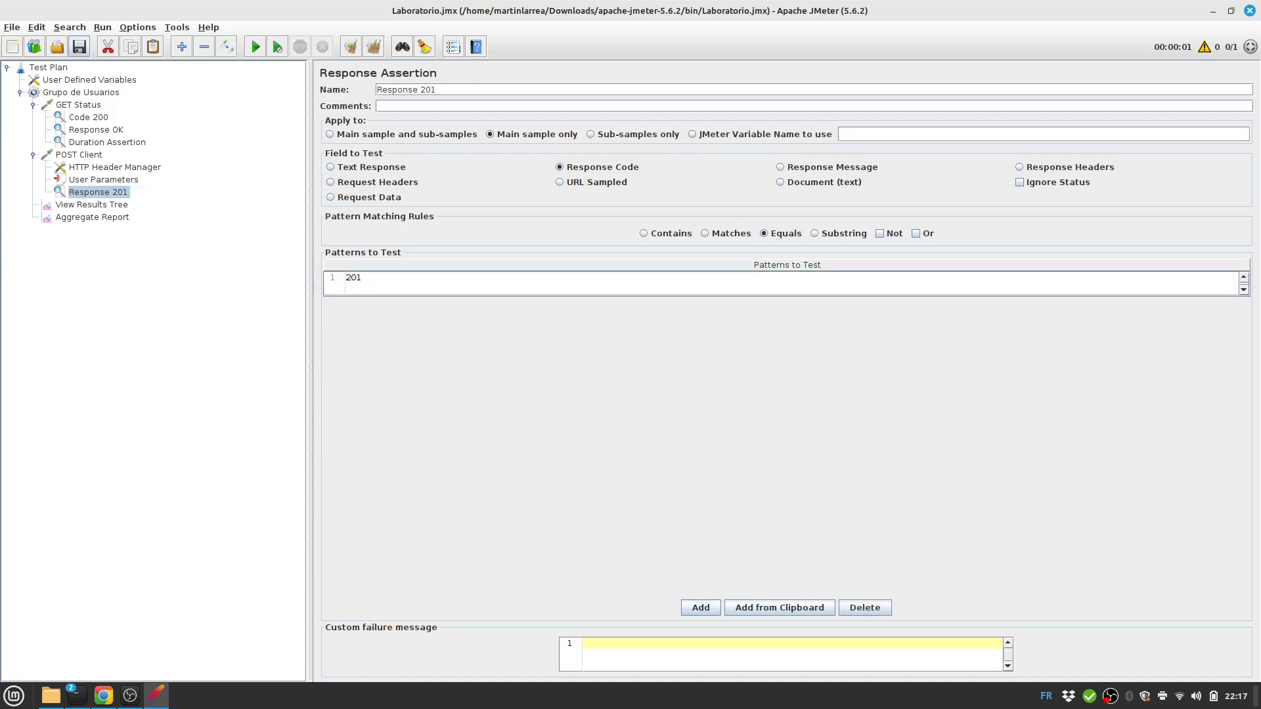
click(79, 155)
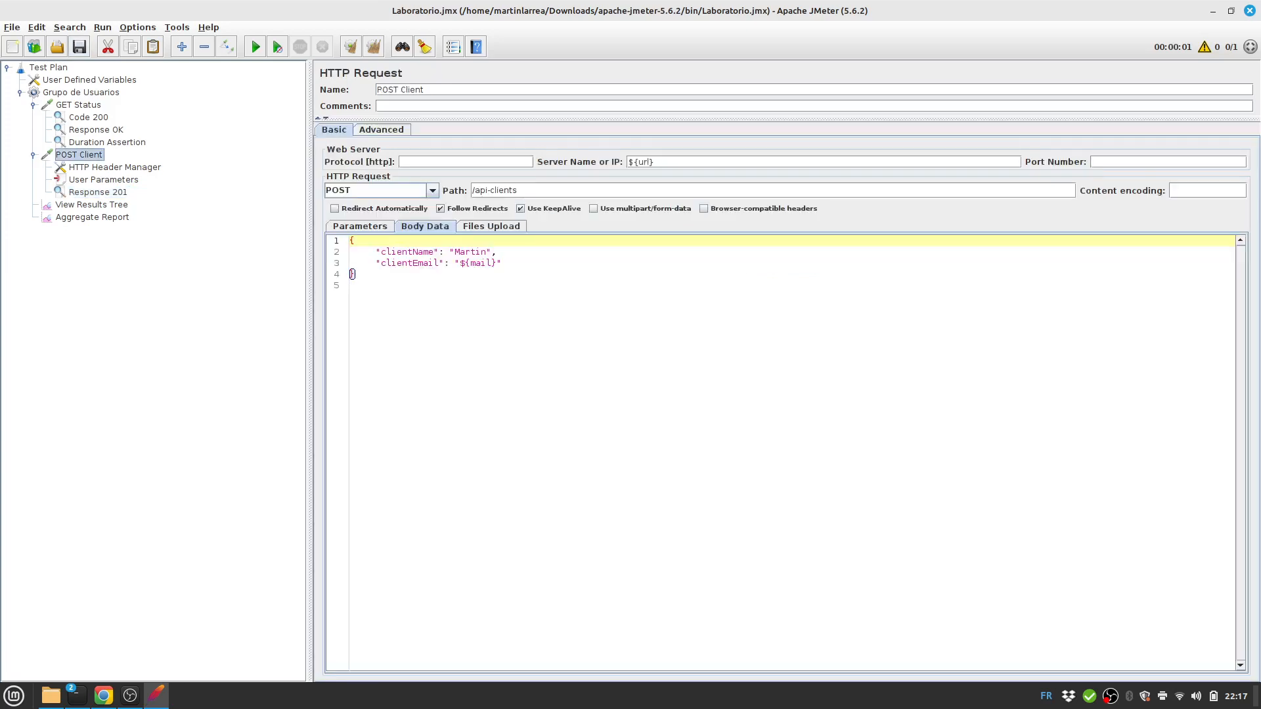
Review the last run's results and find the accessToken field in the POST Client response.
click(92, 204)
click(92, 217)
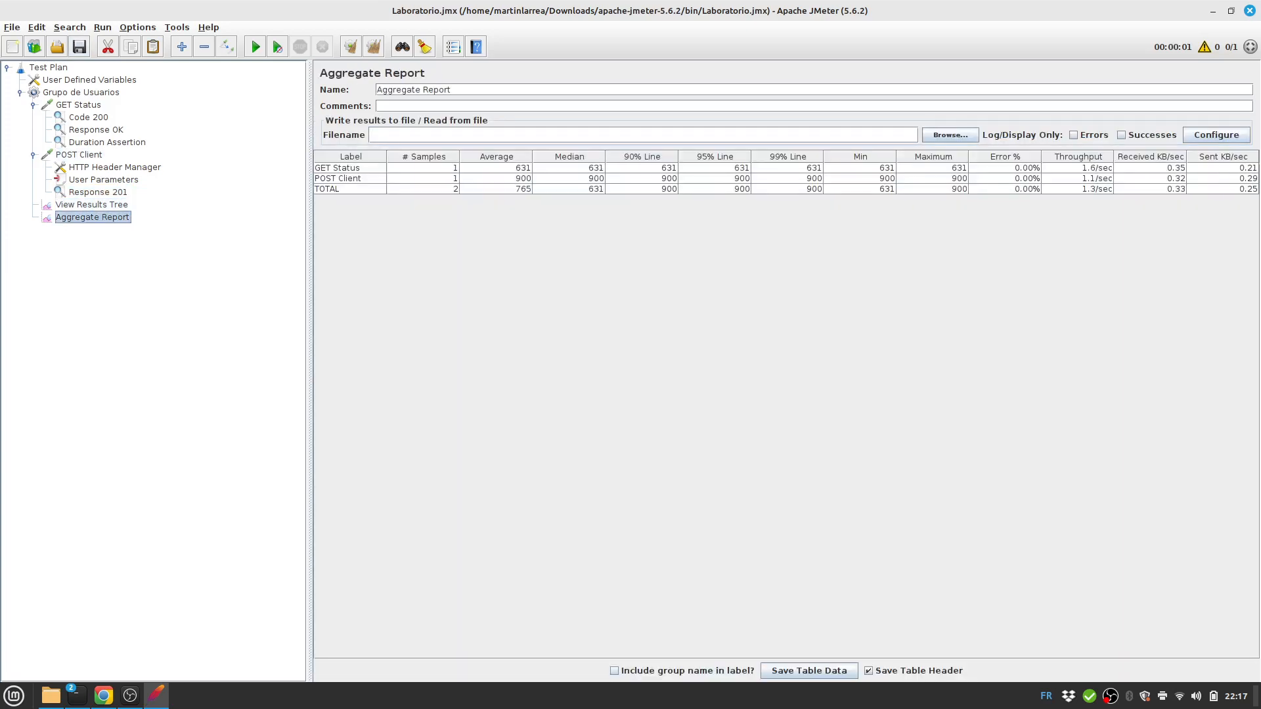
click(92, 205)
click(653, 192)
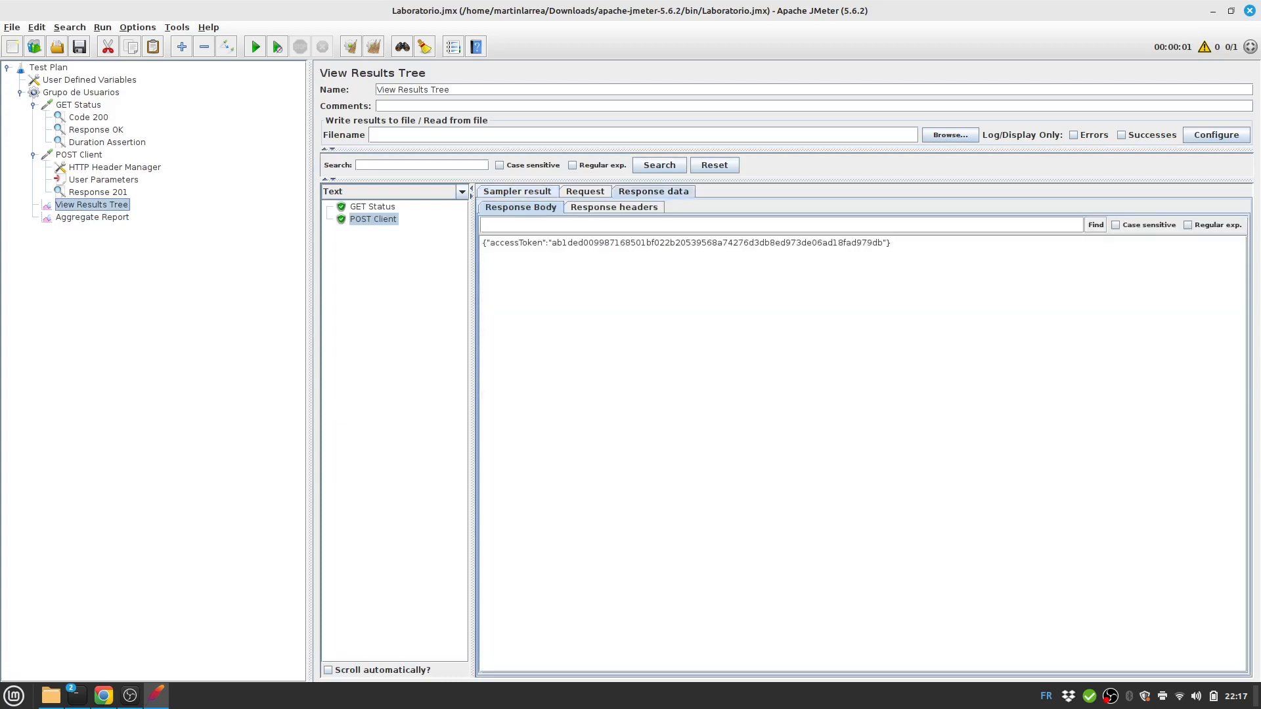
double_click(517, 244)
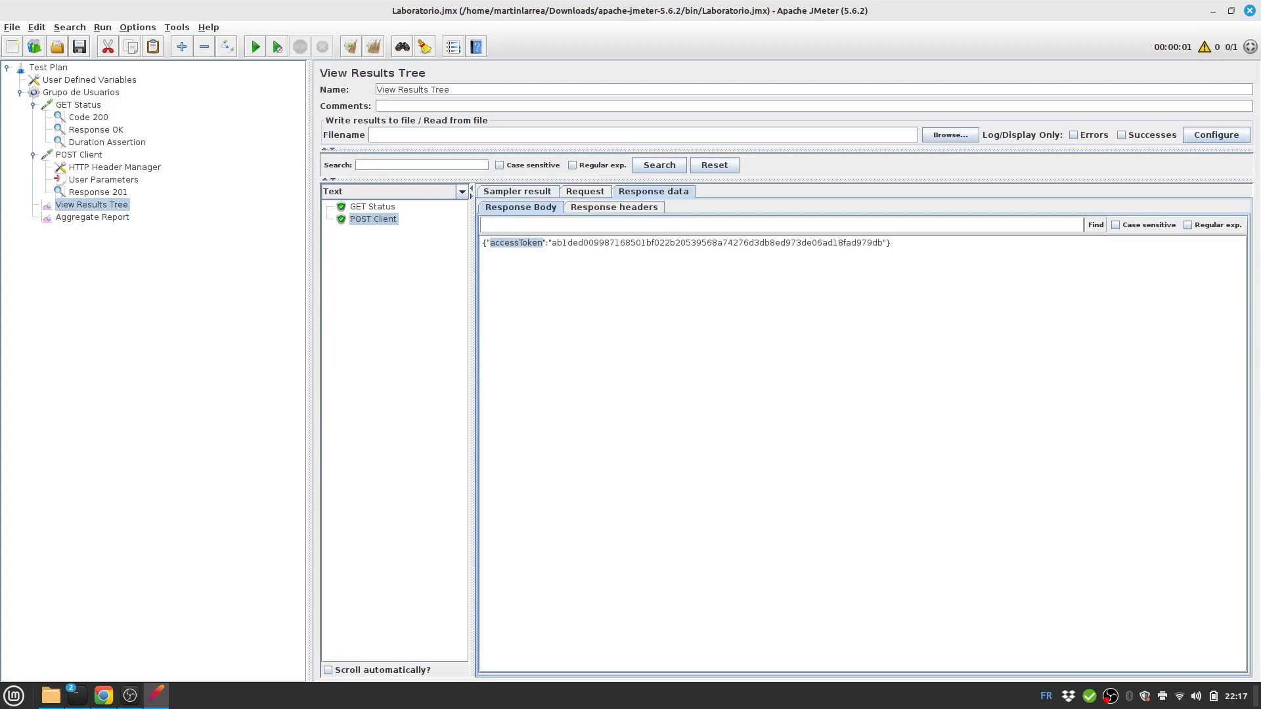
click(103, 179)
Add a JSON Extractor post-processor under the POST Client request.
click(79, 154)
right_click(87, 156)
mouse_move(100, 161)
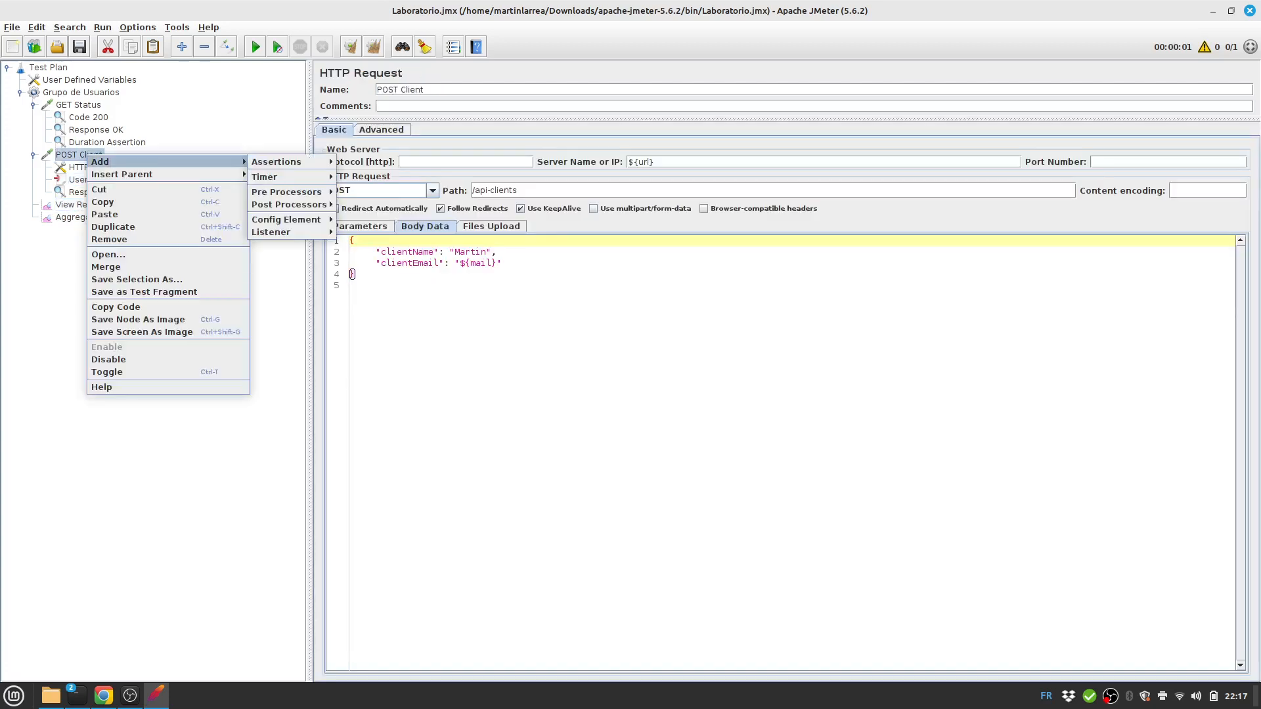
mouse_move(289, 204)
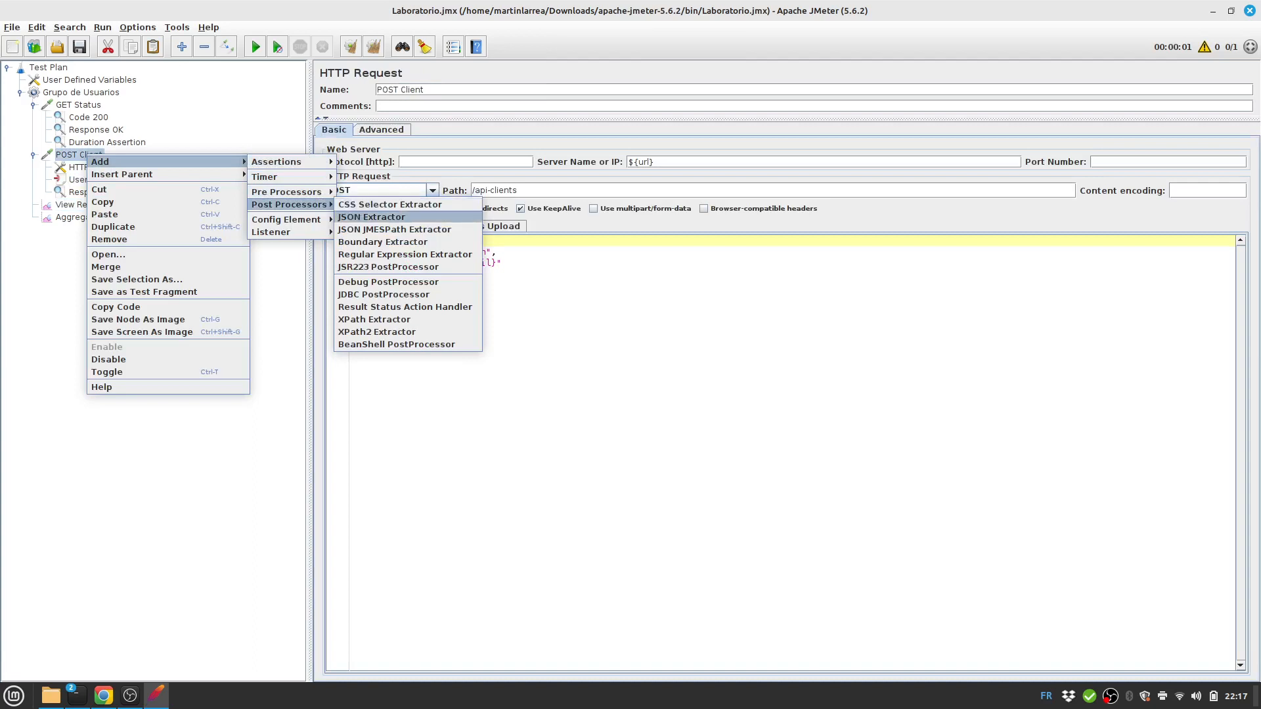
click(371, 217)
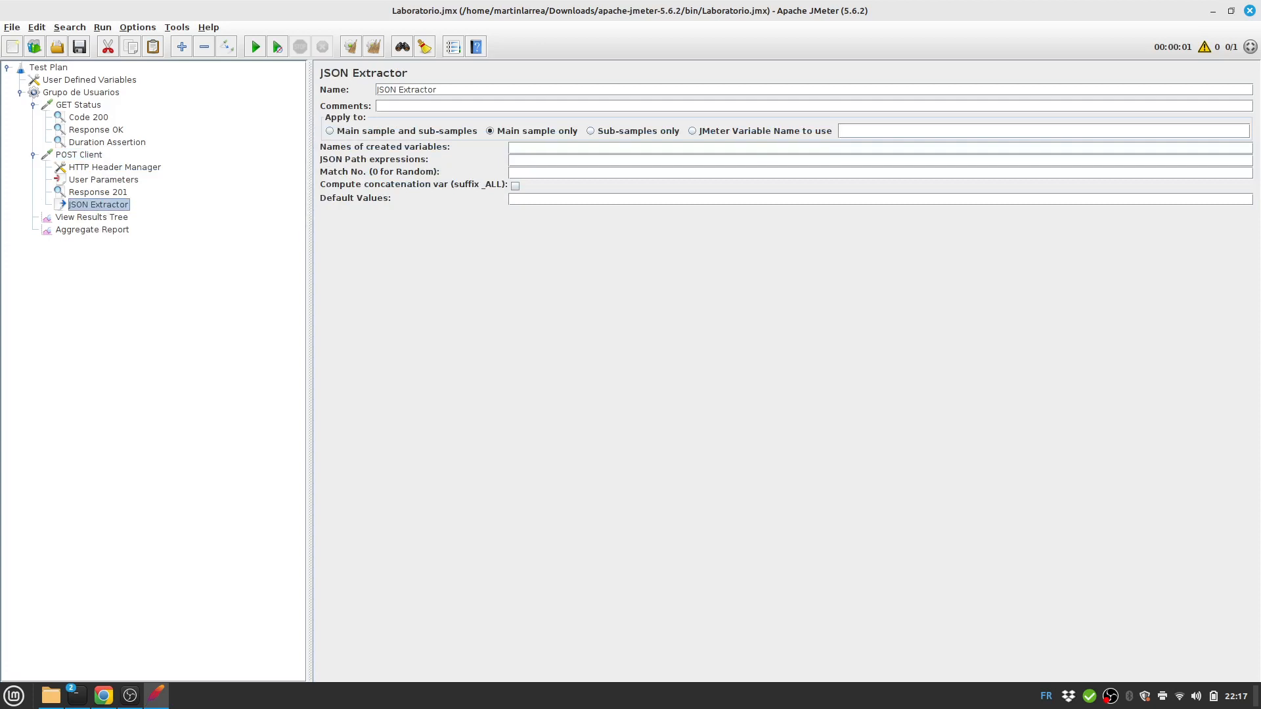
Enter JSON path $.accessToken and variable name token in the JSON Extractor.
click(512, 160)
text(accessTolke)
key(BackSpace)
key(BackSpace)
key(BackSpace)
text(ken)
text(toke)
Add a token row to the User Defined Variables and save the test plan.
click(89, 80)
click(682, 668)
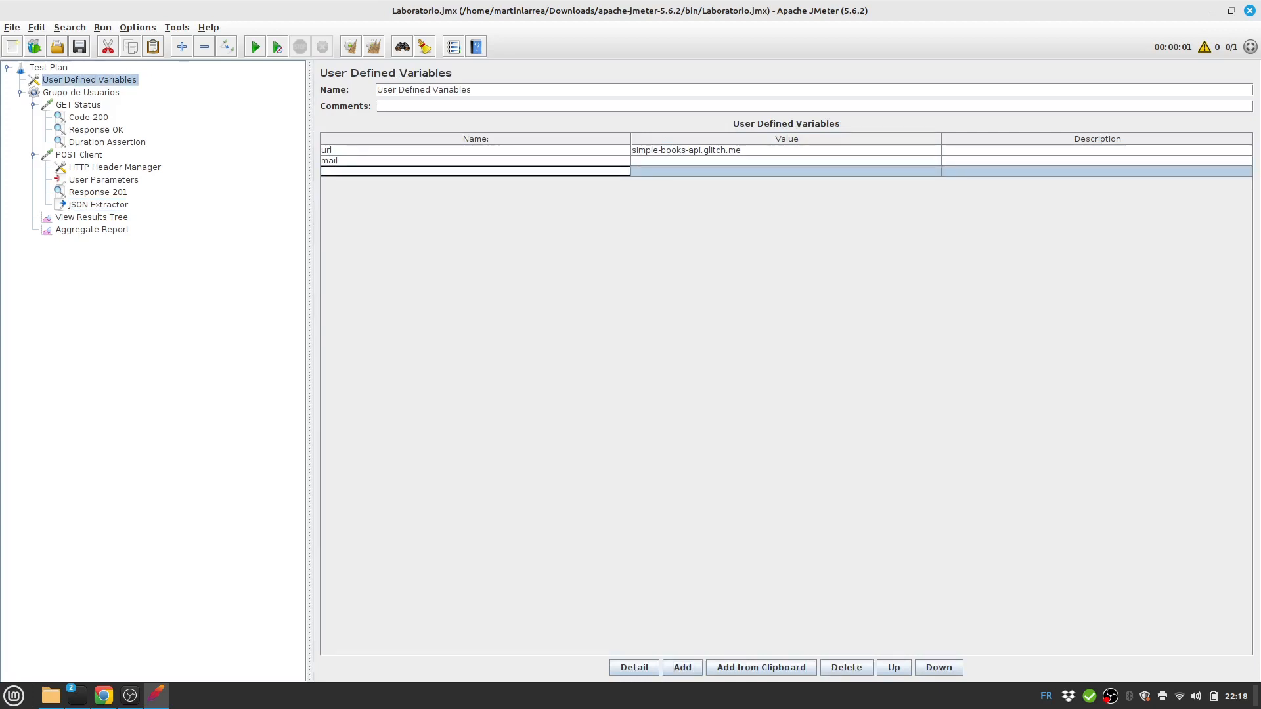
text(token)
click(80, 47)
Review the Header Manager, User Parameters, Response 201 and JSON Extractor, then collapse the tree.
click(115, 167)
click(104, 179)
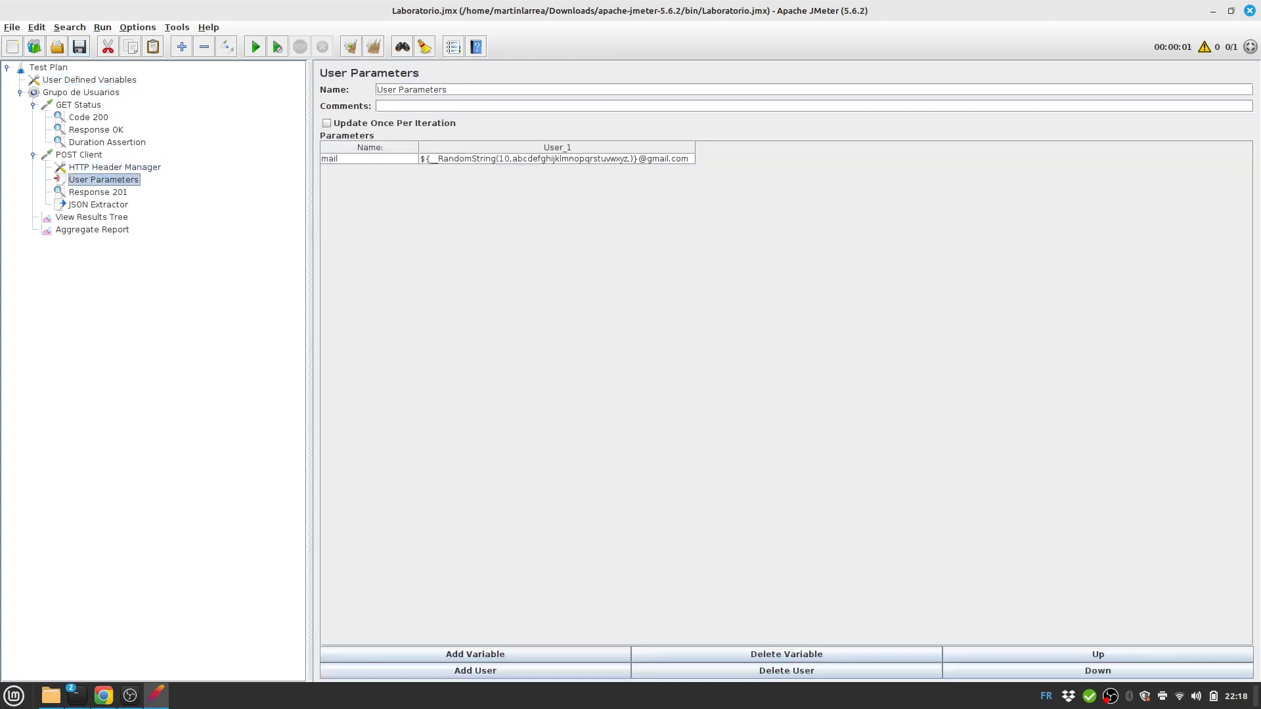
key(Down)
key(Down)
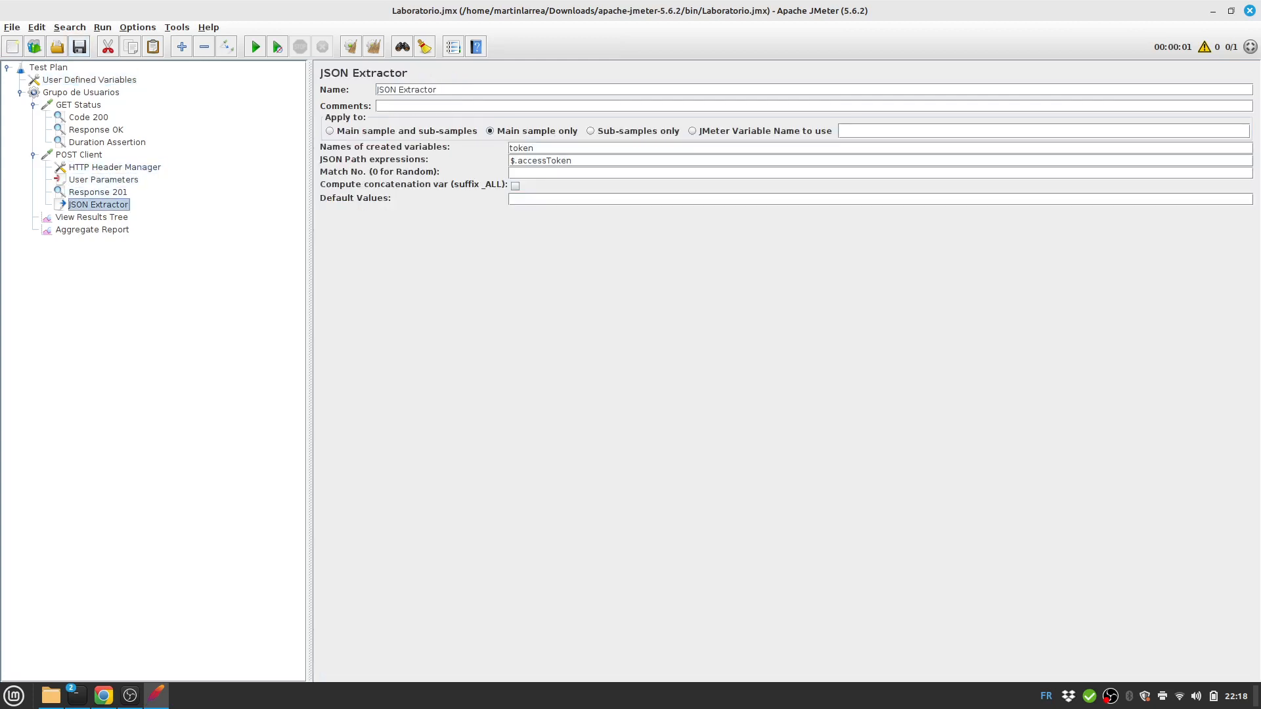
key(Up)
key(Down)
key(Left)
key(Left)
click(33, 105)
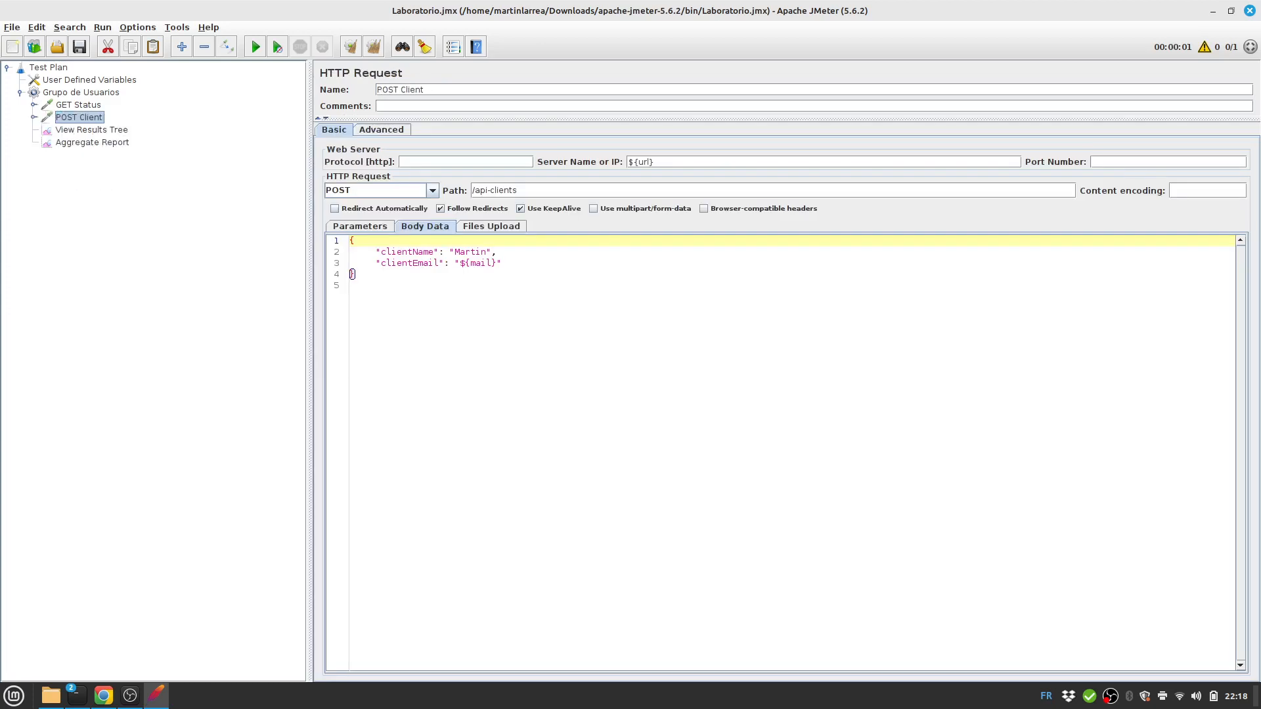
Add a Debug Sampler to Grupo de Usuarios and move it between POST Client and View Results Tree.
click(33, 118)
click(34, 105)
click(81, 93)
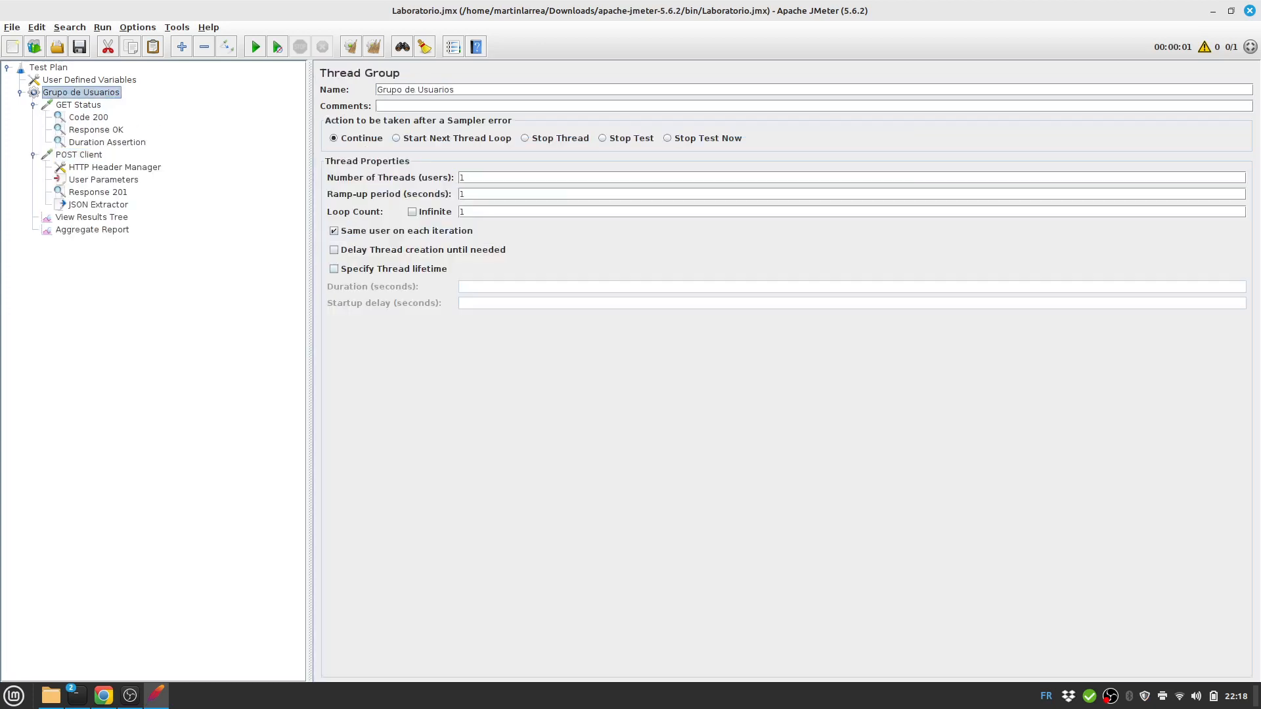
right_click(69, 96)
mouse_move(132, 104)
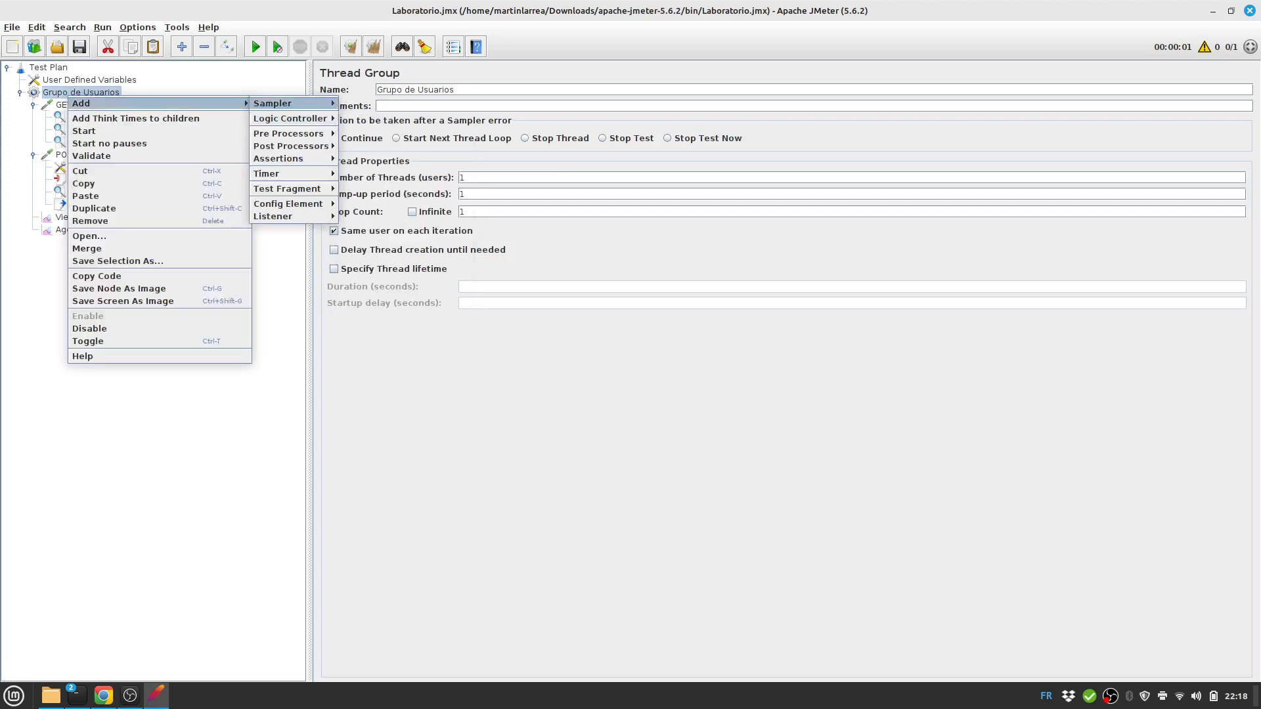
mouse_move(272, 216)
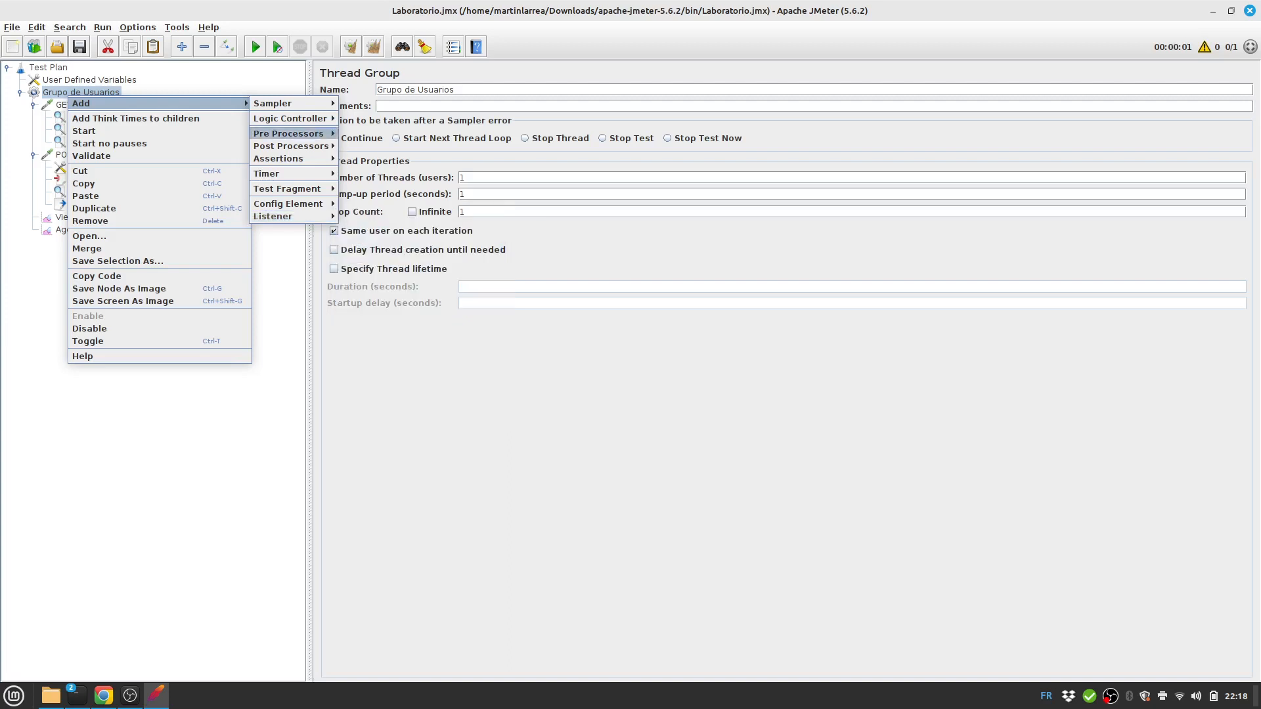
mouse_move(273, 104)
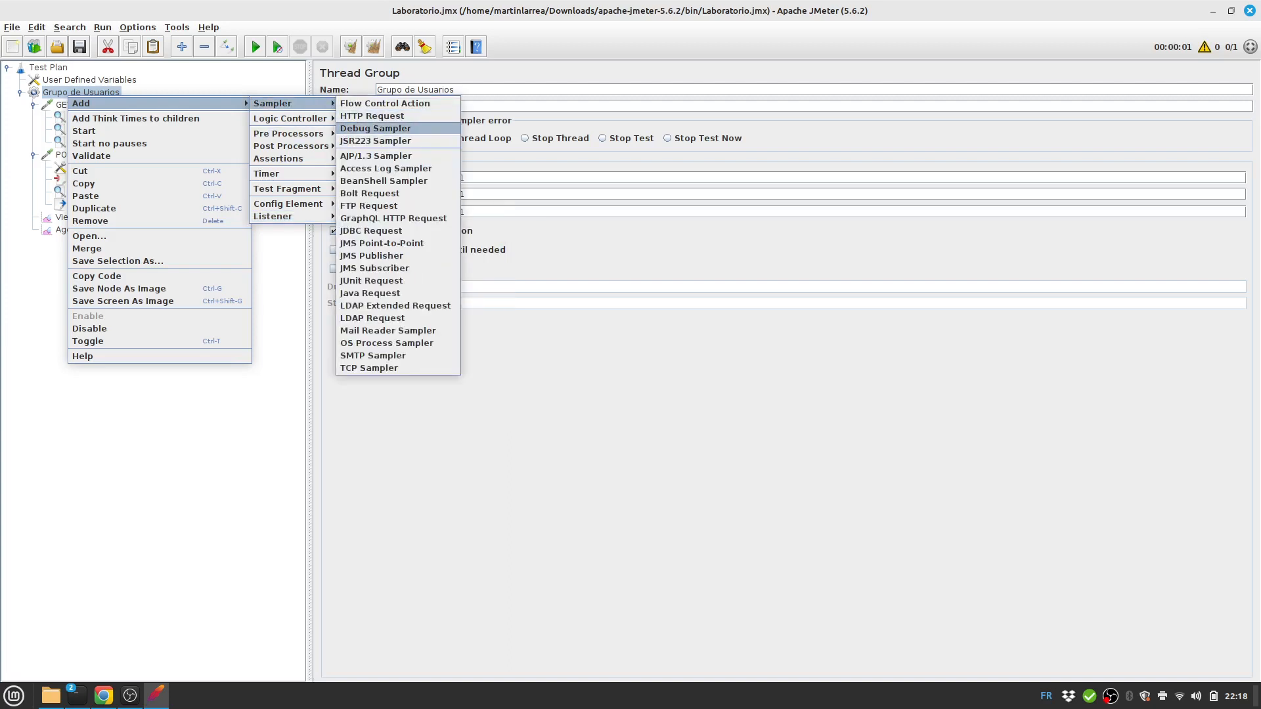
click(375, 128)
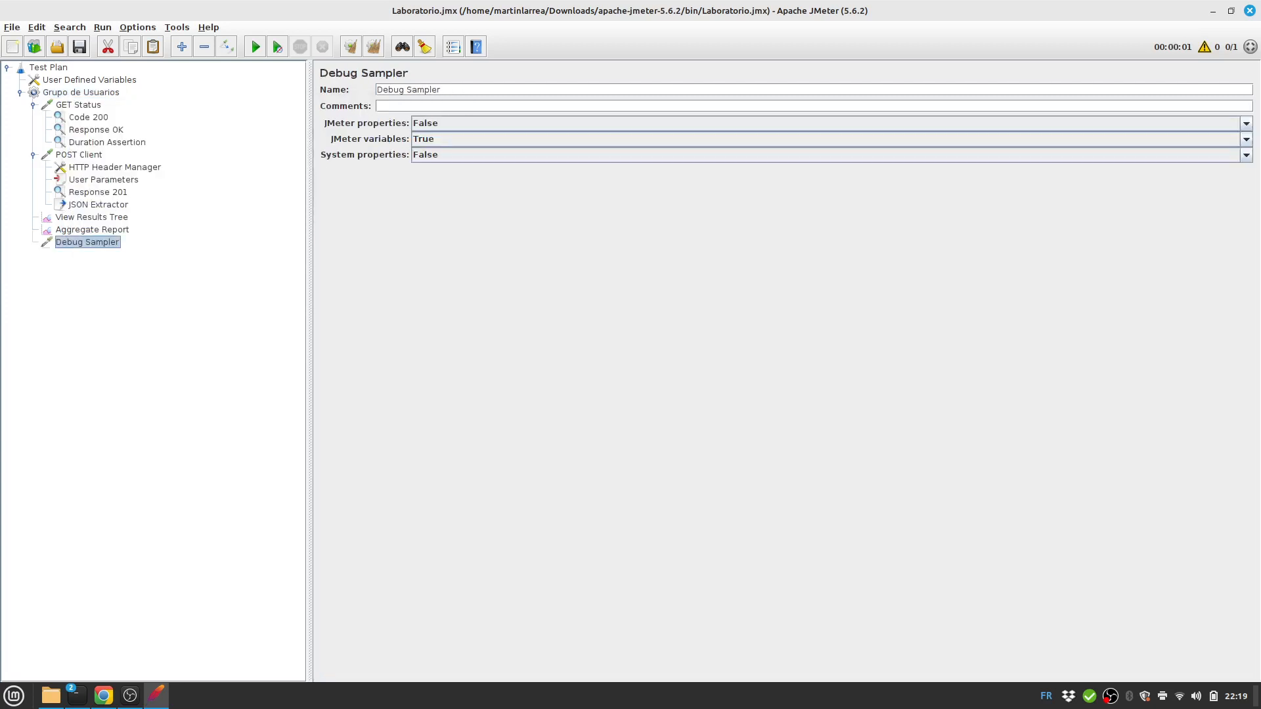
drag(87, 242, 85, 211)
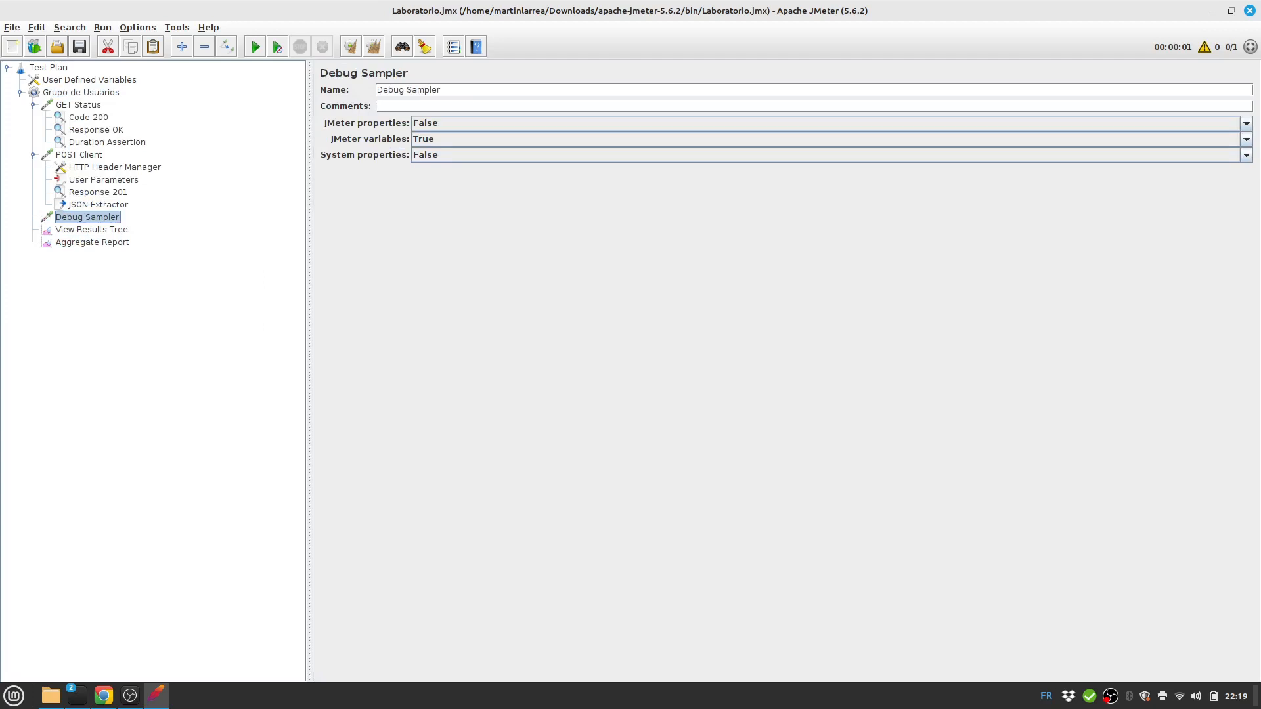
click(81, 93)
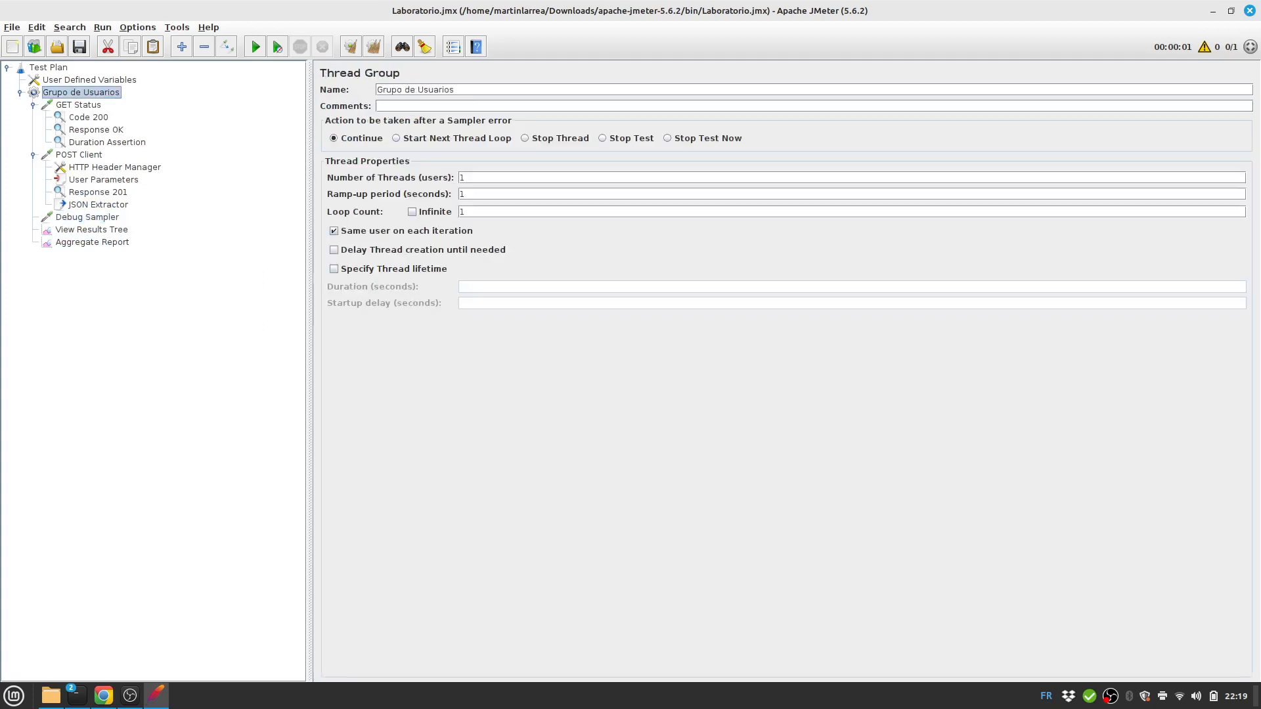
click(48, 68)
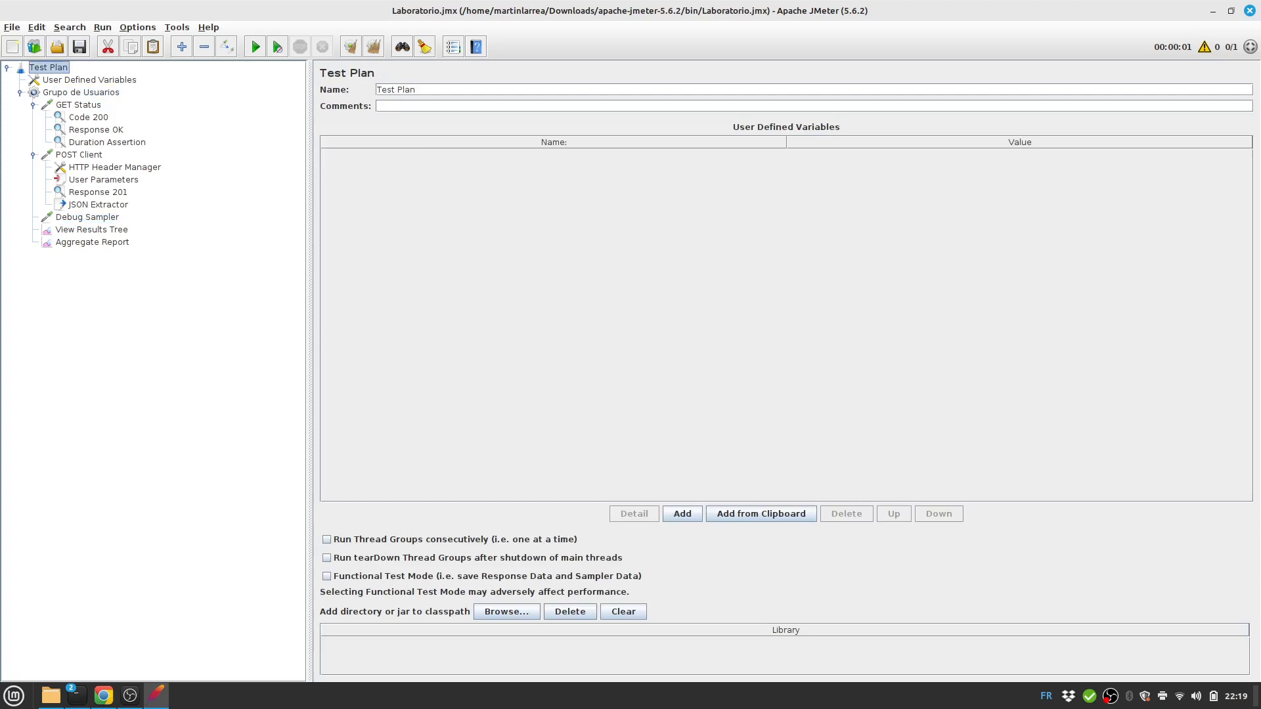
Clear View Results Tree, rerun, and check GET Status, POST Client and Debug Sampler's token variable.
click(91, 230)
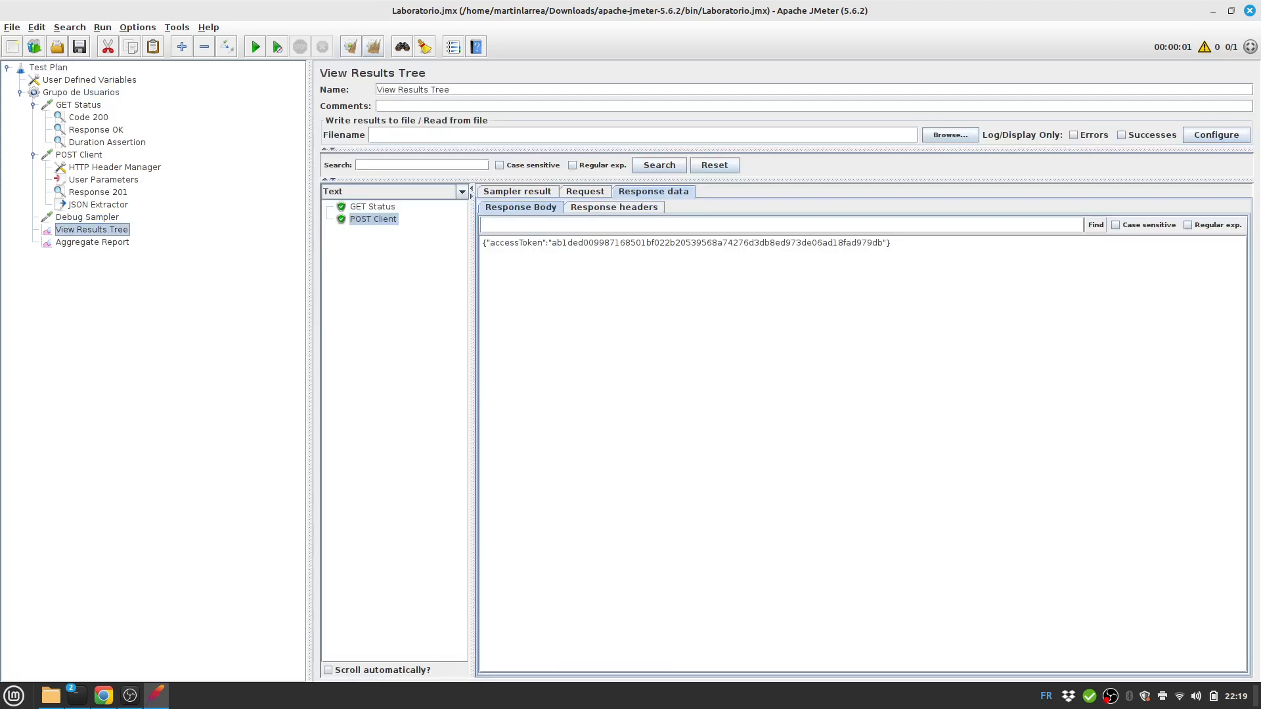
click(373, 47)
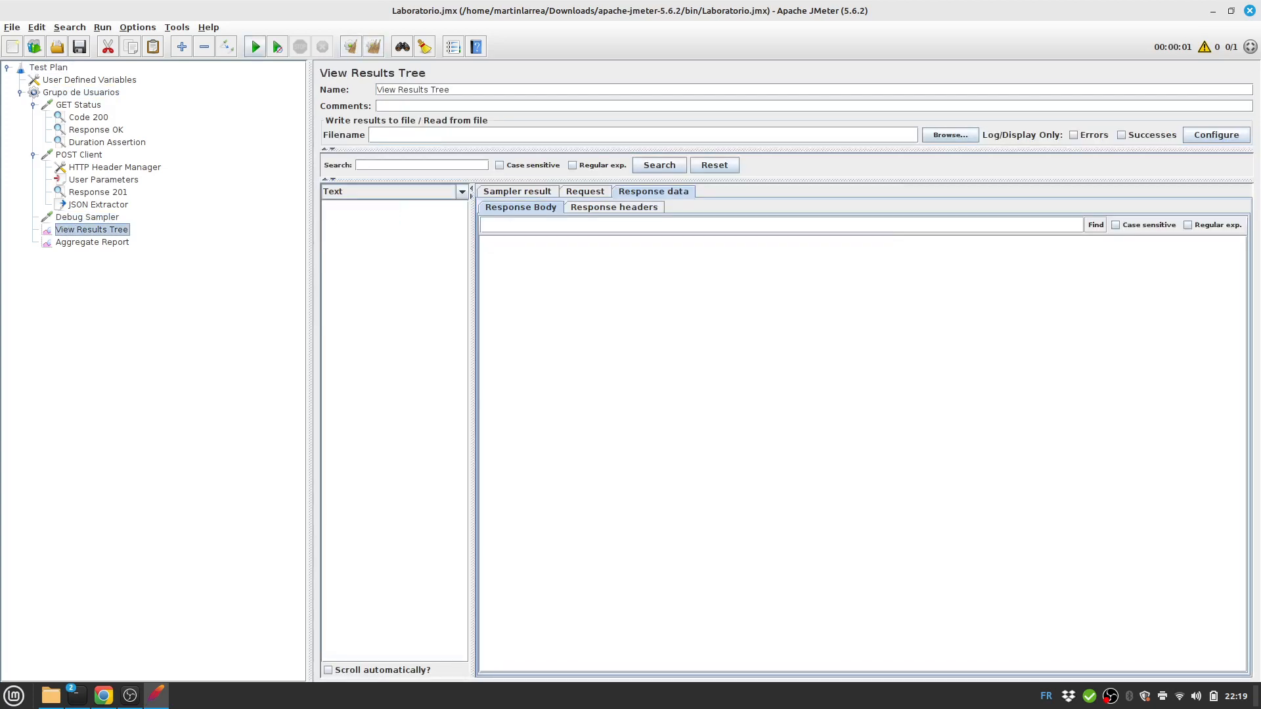
click(256, 47)
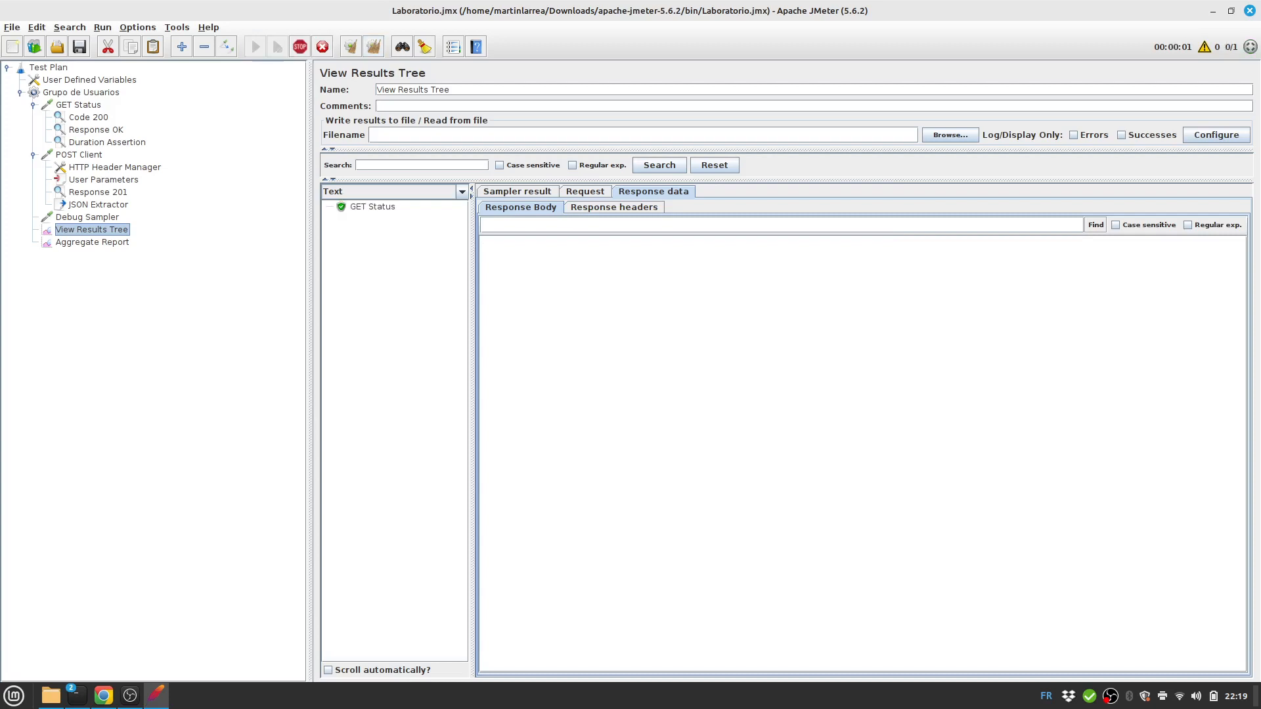
click(372, 207)
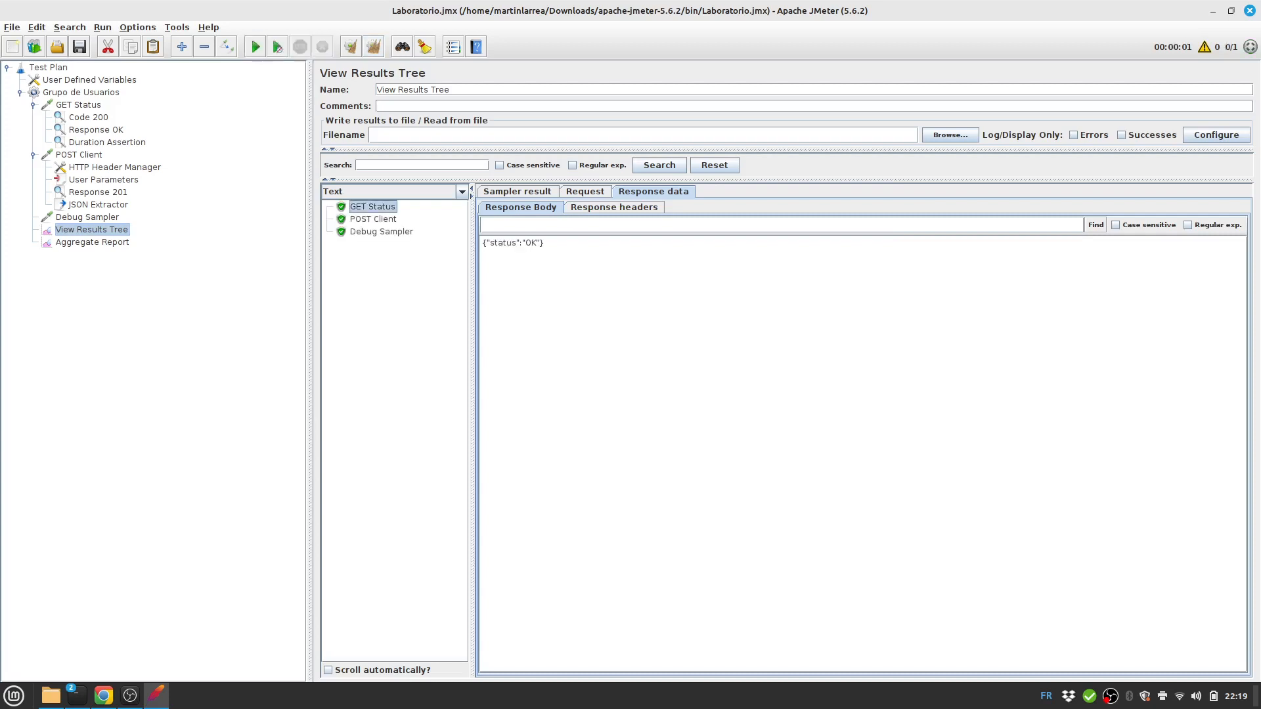
click(373, 219)
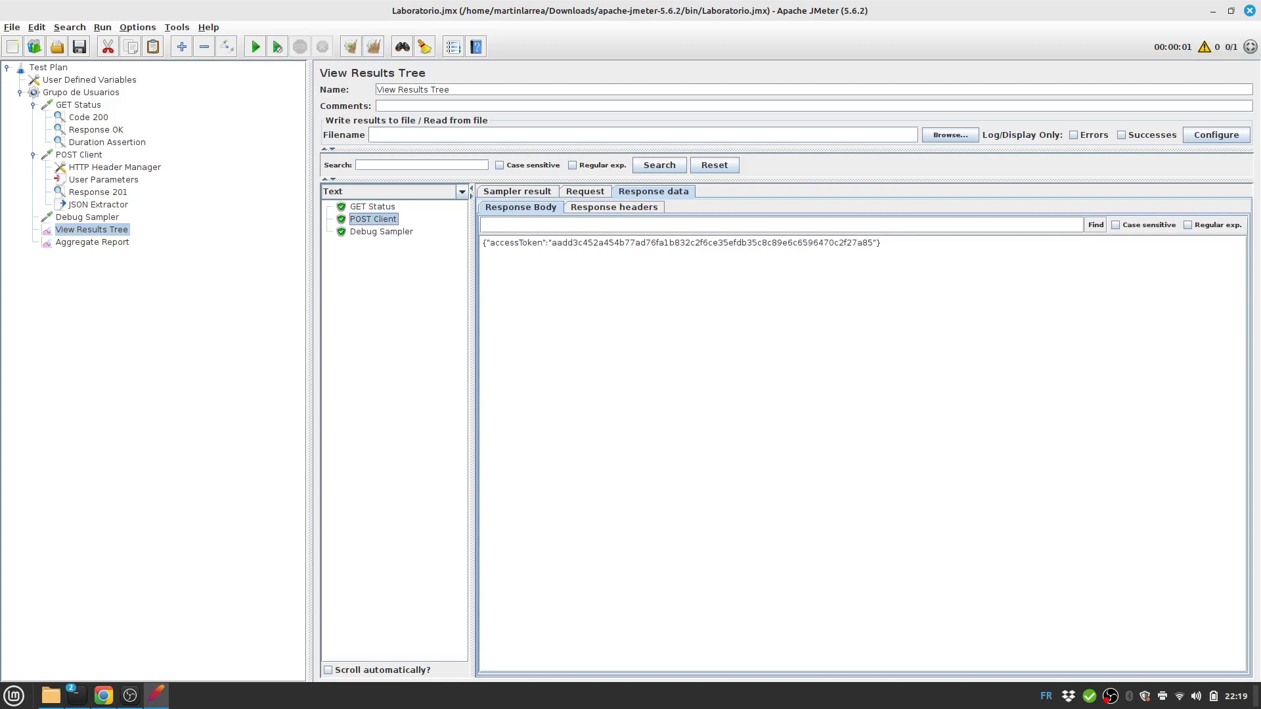
click(381, 232)
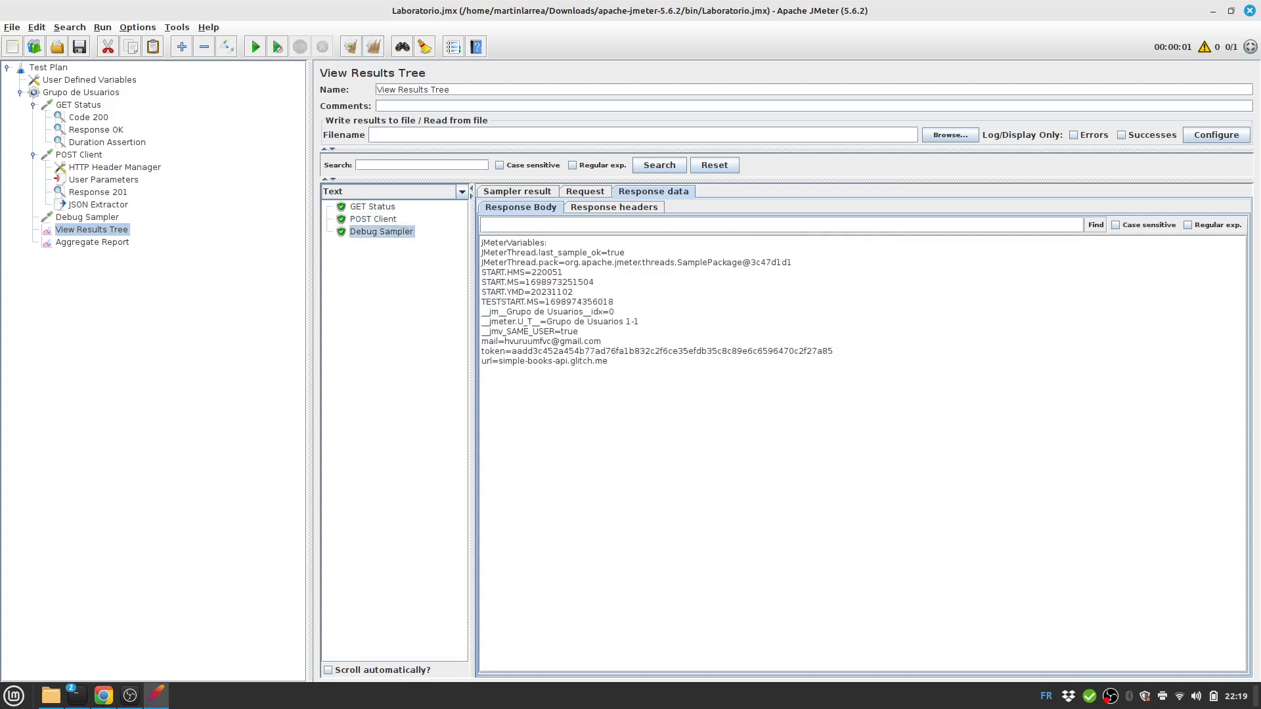
drag(482, 341, 608, 361)
click(631, 388)
Set Grupo de Usuarios Number of Threads to 5.
click(90, 80)
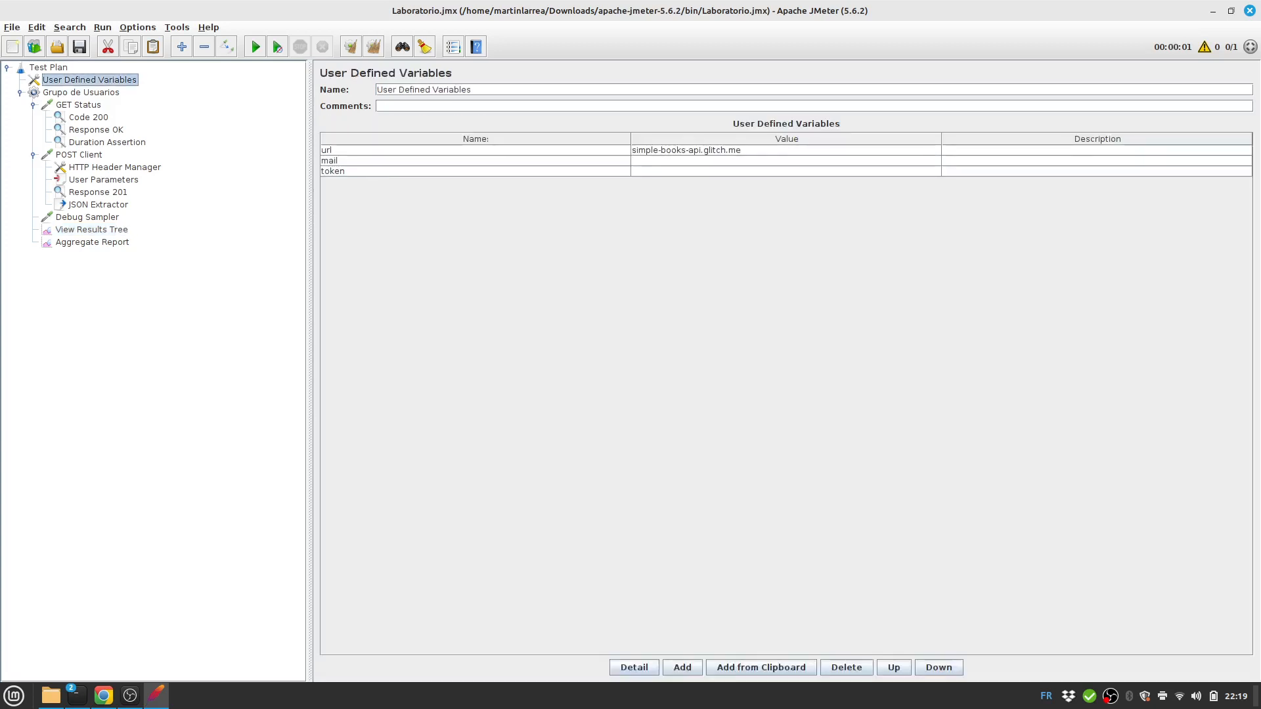
click(49, 68)
click(80, 93)
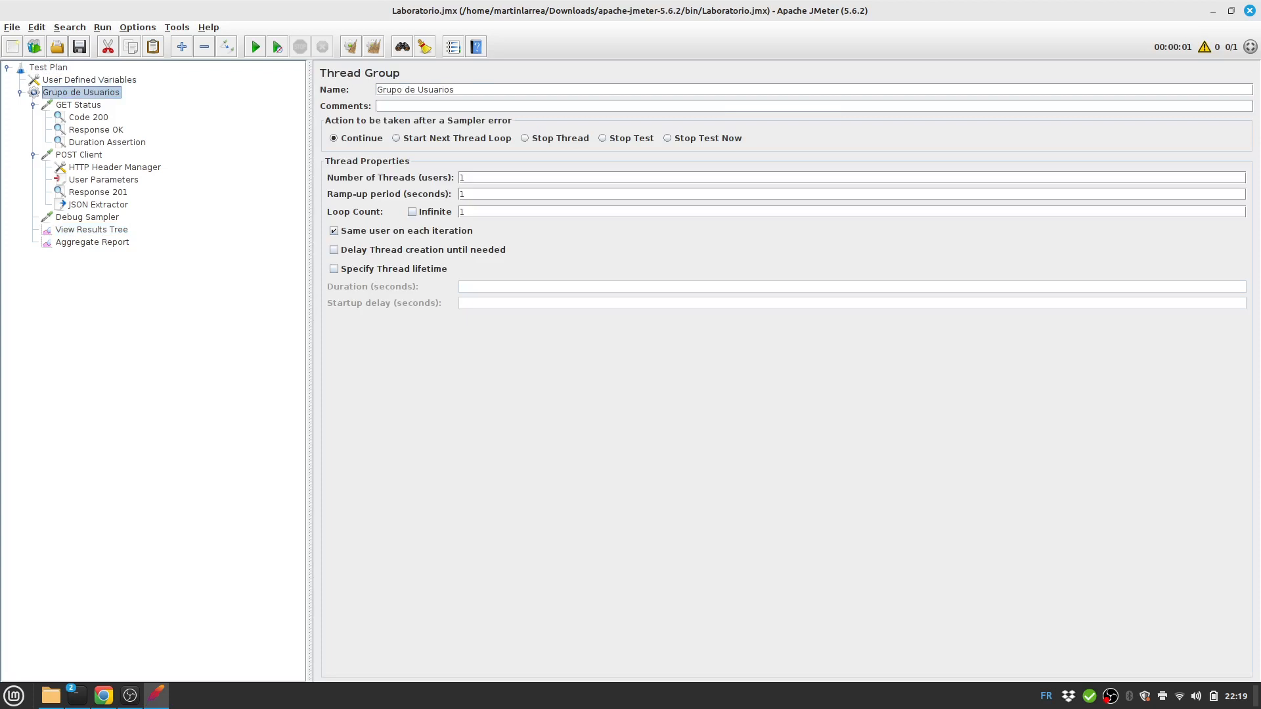
double_click(463, 178)
text(5)
Clear the View Results Tree and start the five-thread run.
click(87, 218)
click(91, 230)
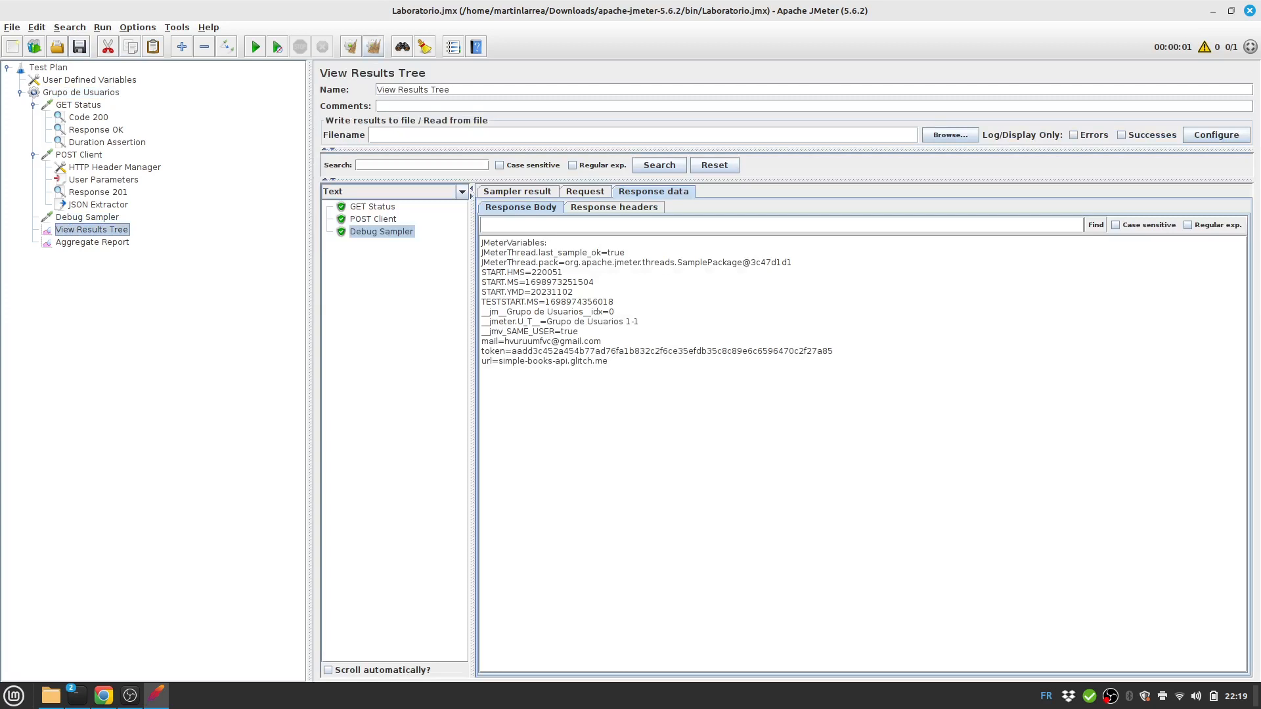
click(373, 47)
click(256, 46)
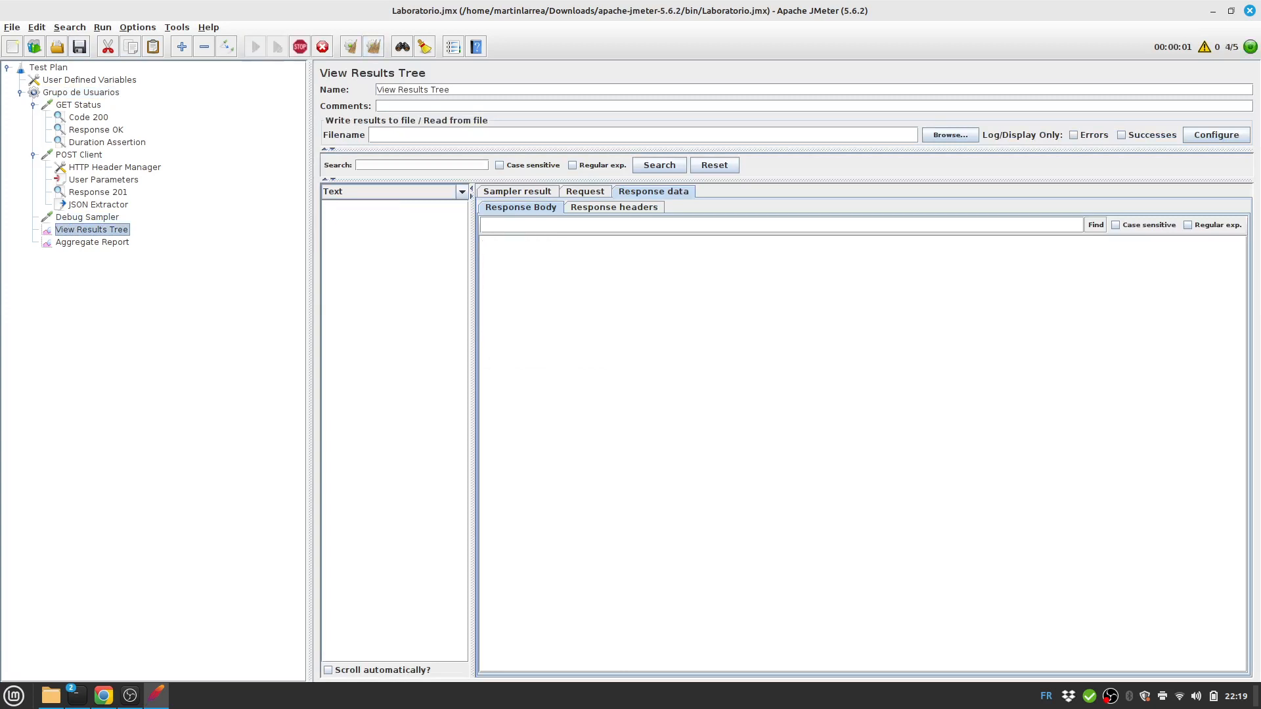
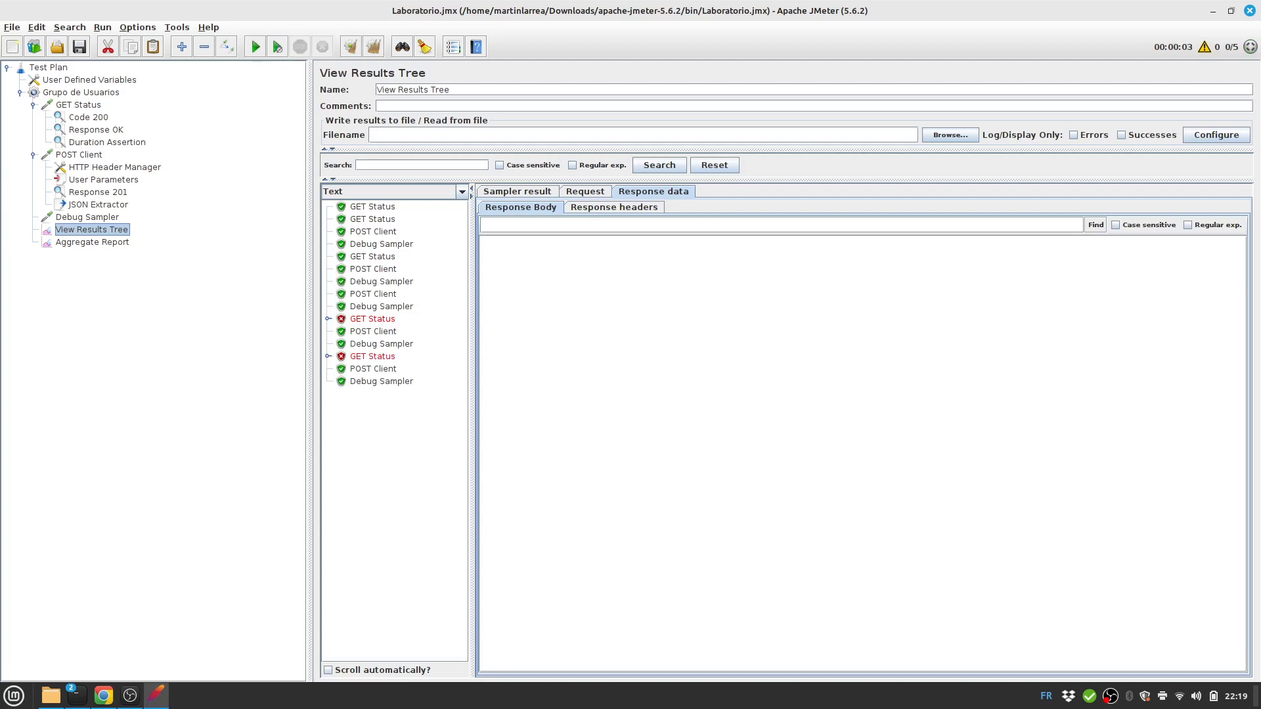
Compare the Debug Sampler variables captured by each of the four threads.
click(381, 307)
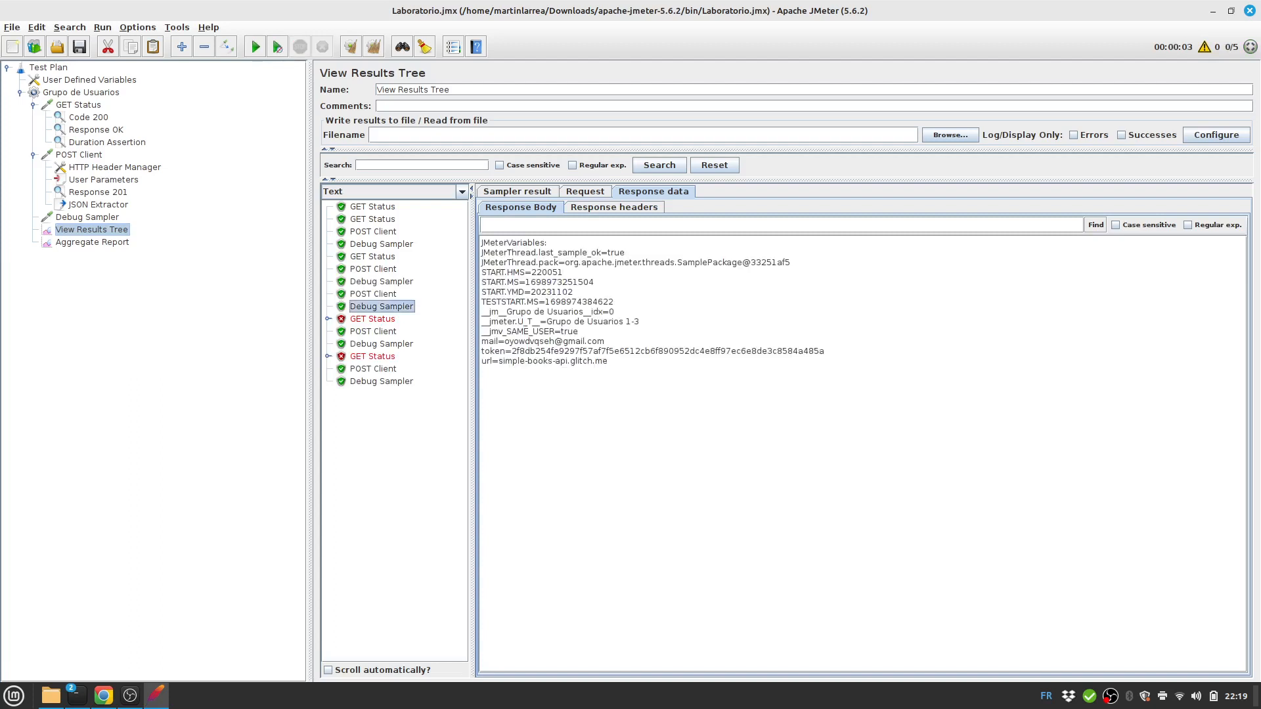
click(382, 244)
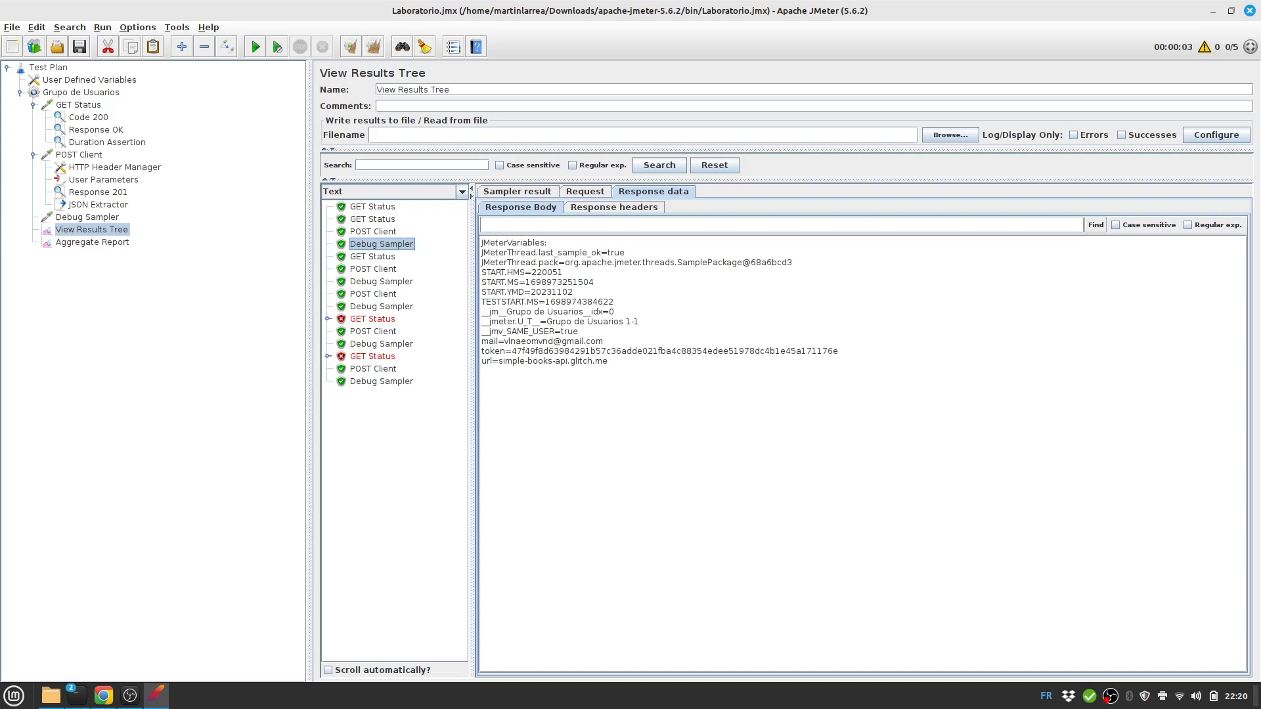
click(382, 282)
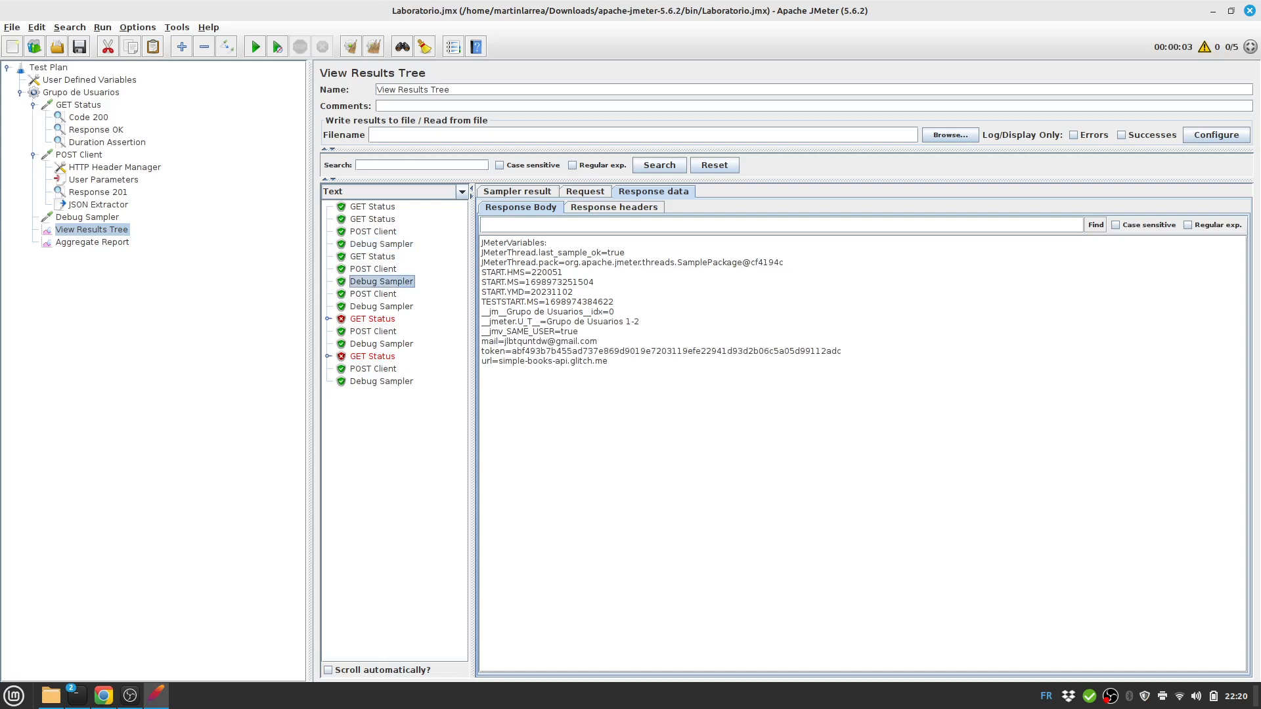
click(381, 344)
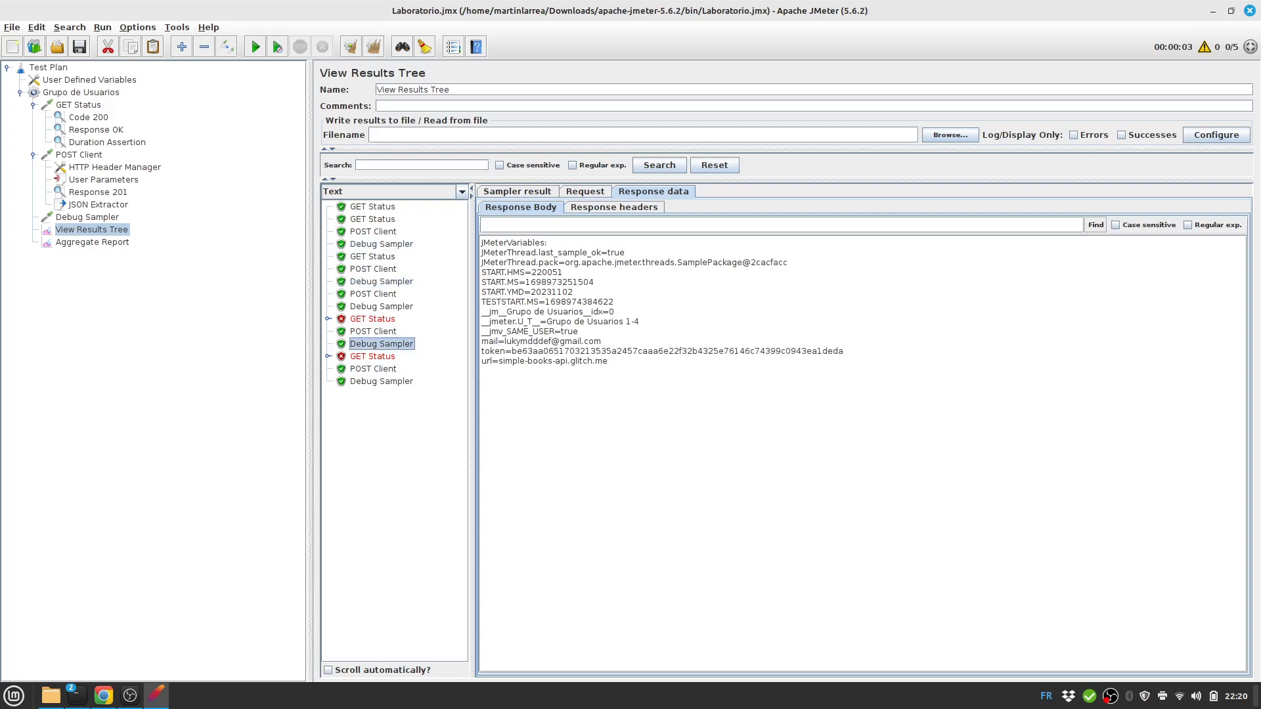
Inspect the failed GET Status result to see why its duration assertion failed.
click(328, 319)
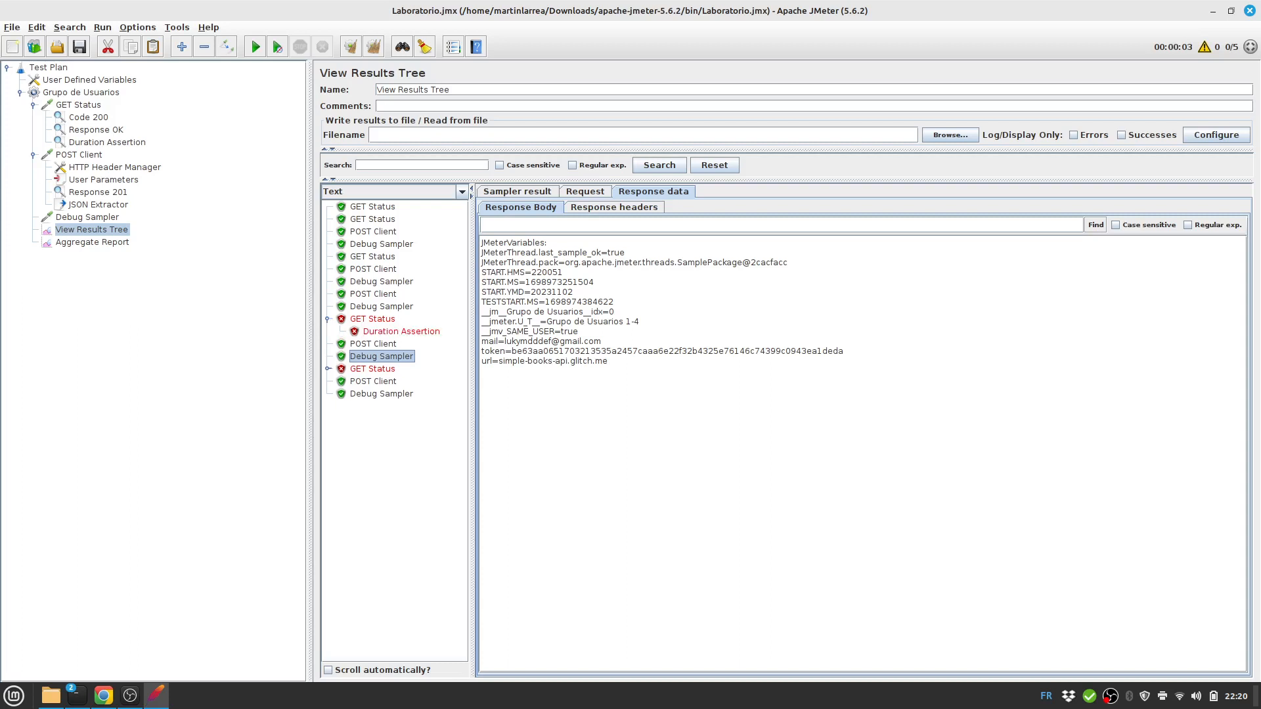
click(401, 331)
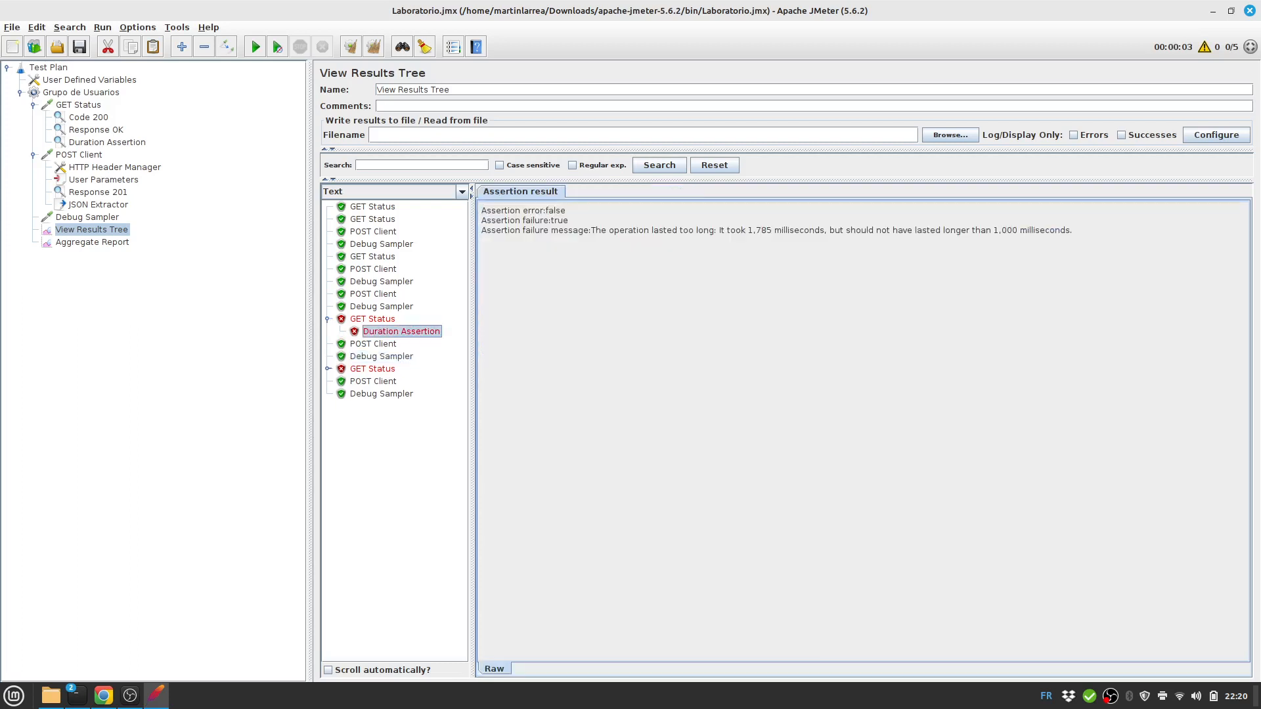
click(328, 319)
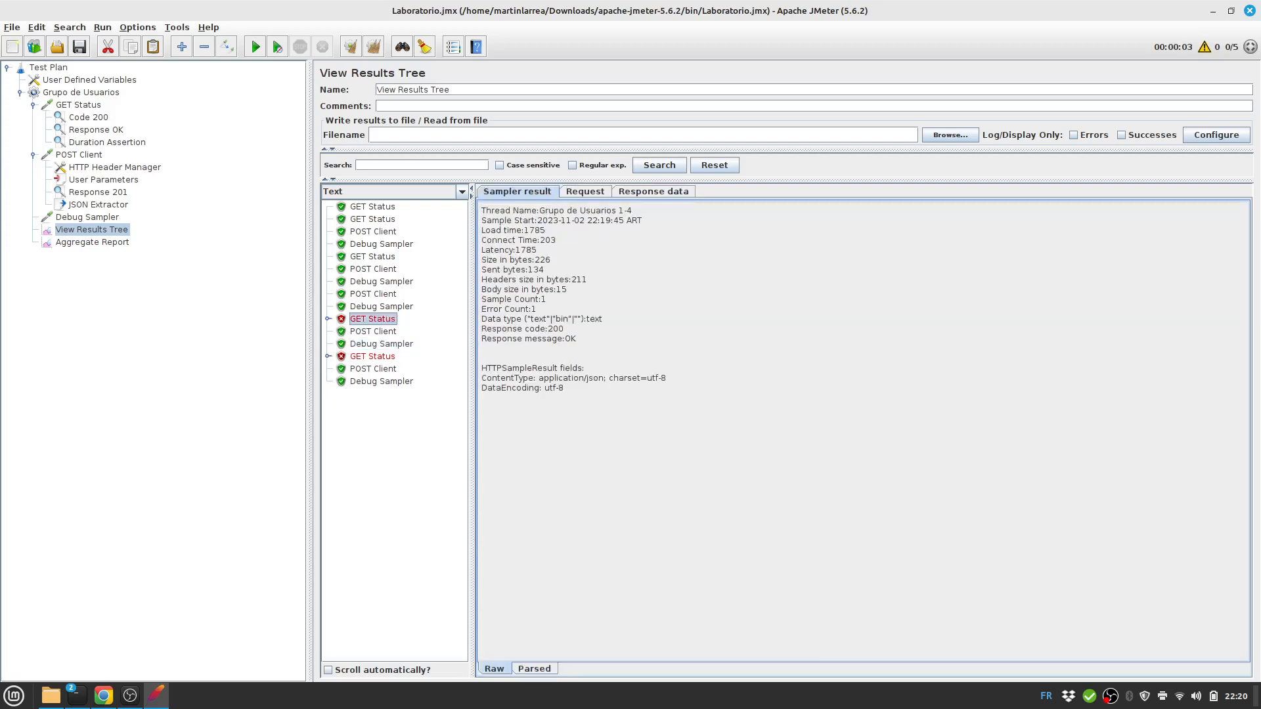
Clear all results, collapse GET Status and POST Client, and go to the API slides.
click(374, 46)
click(34, 105)
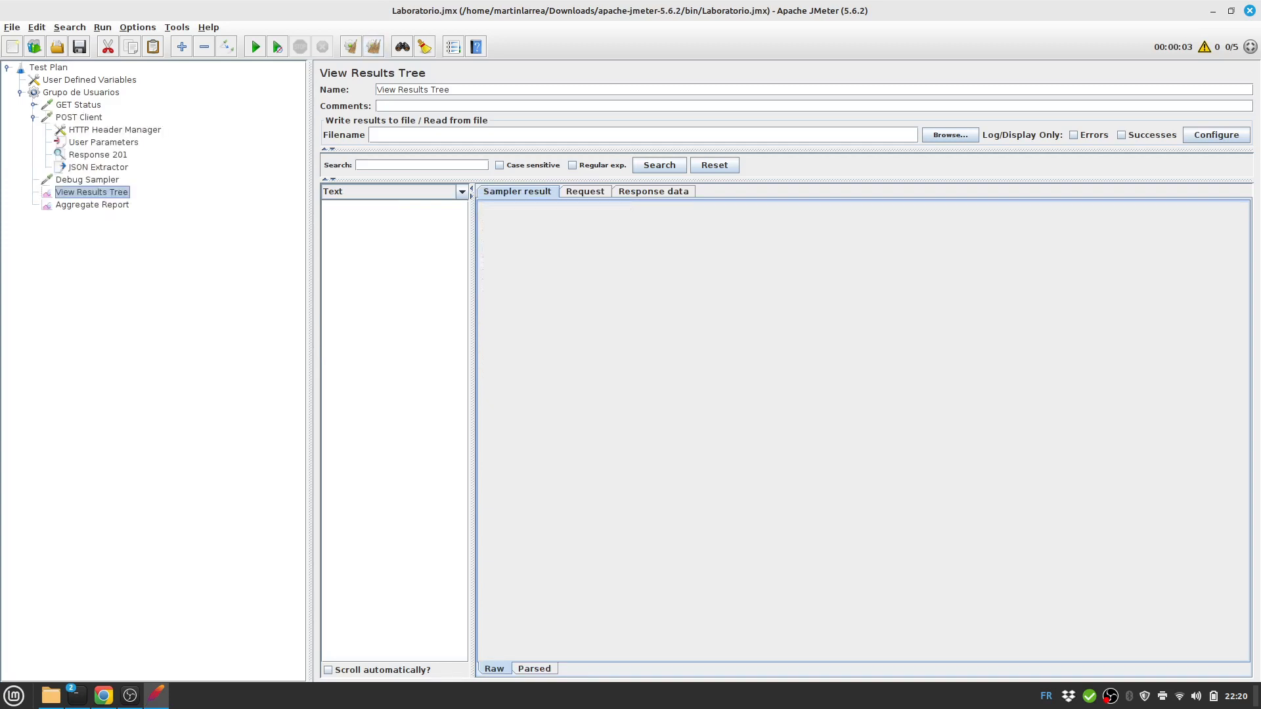
click(34, 117)
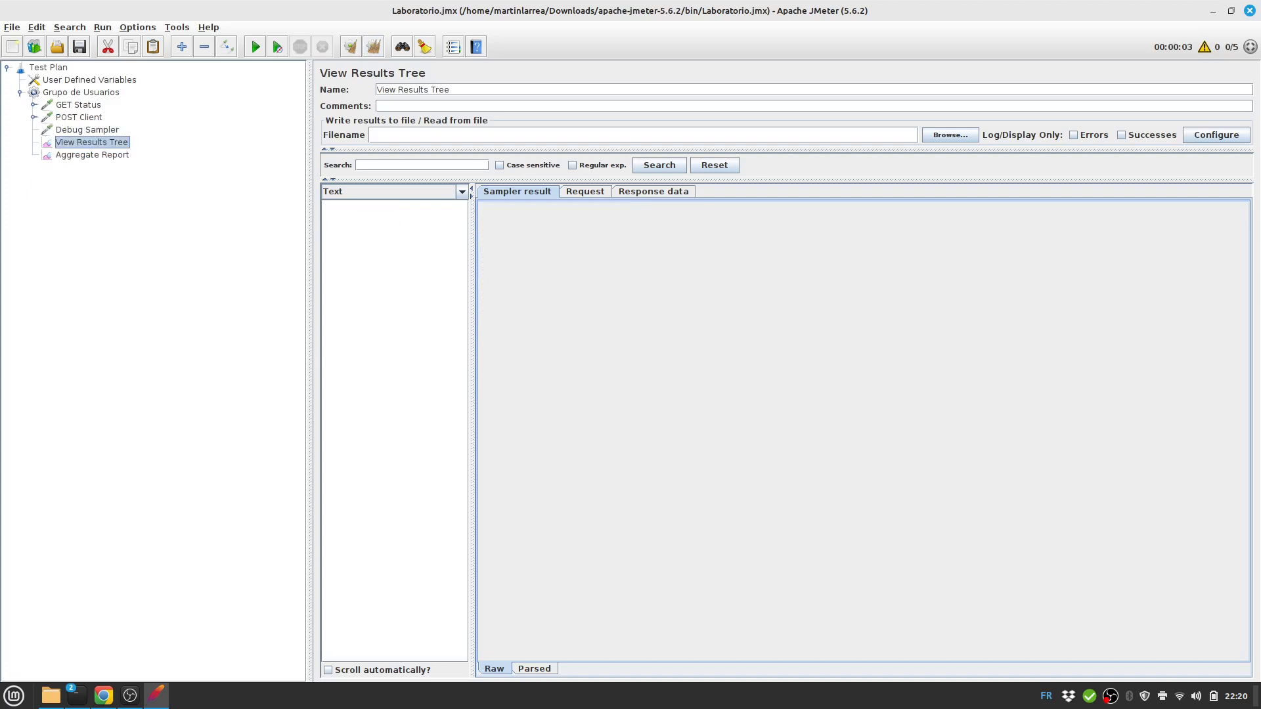
key(alt+Tab)
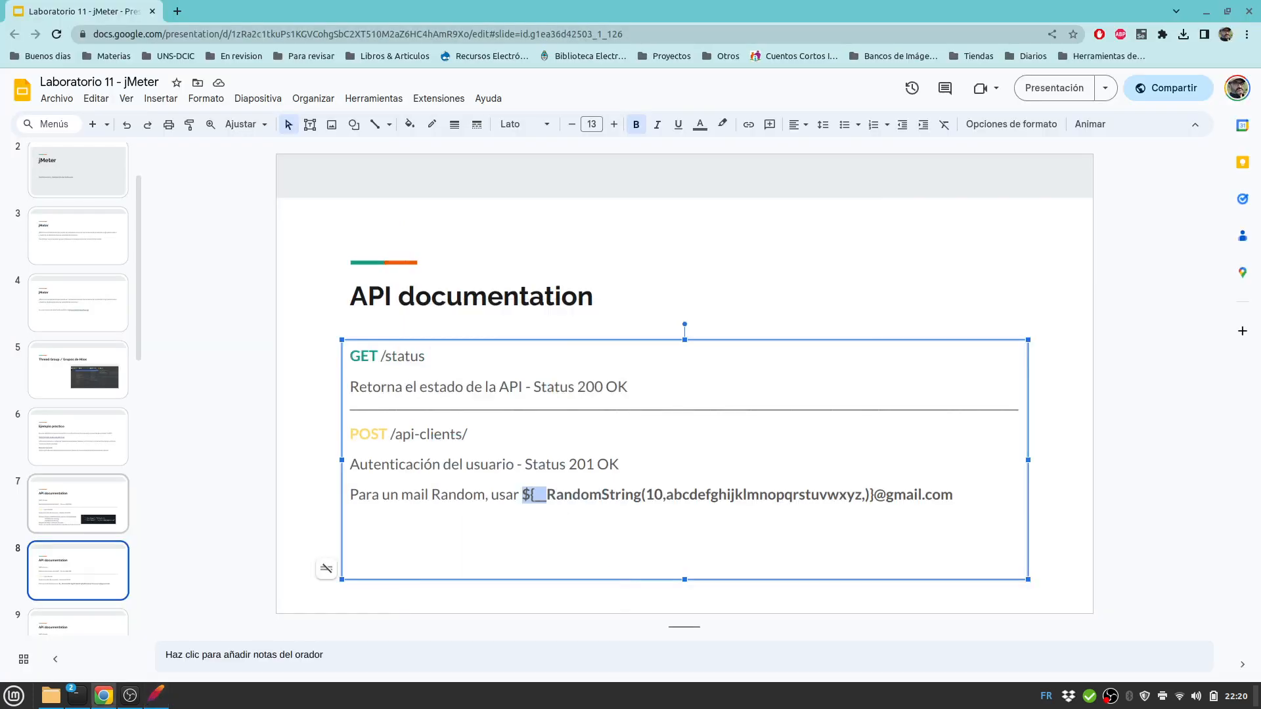
On slide 9, highlight the GET /books line and its expected 200 OK status, then return to JMeter.
scroll(77, 421, down, 1)
click(77, 421)
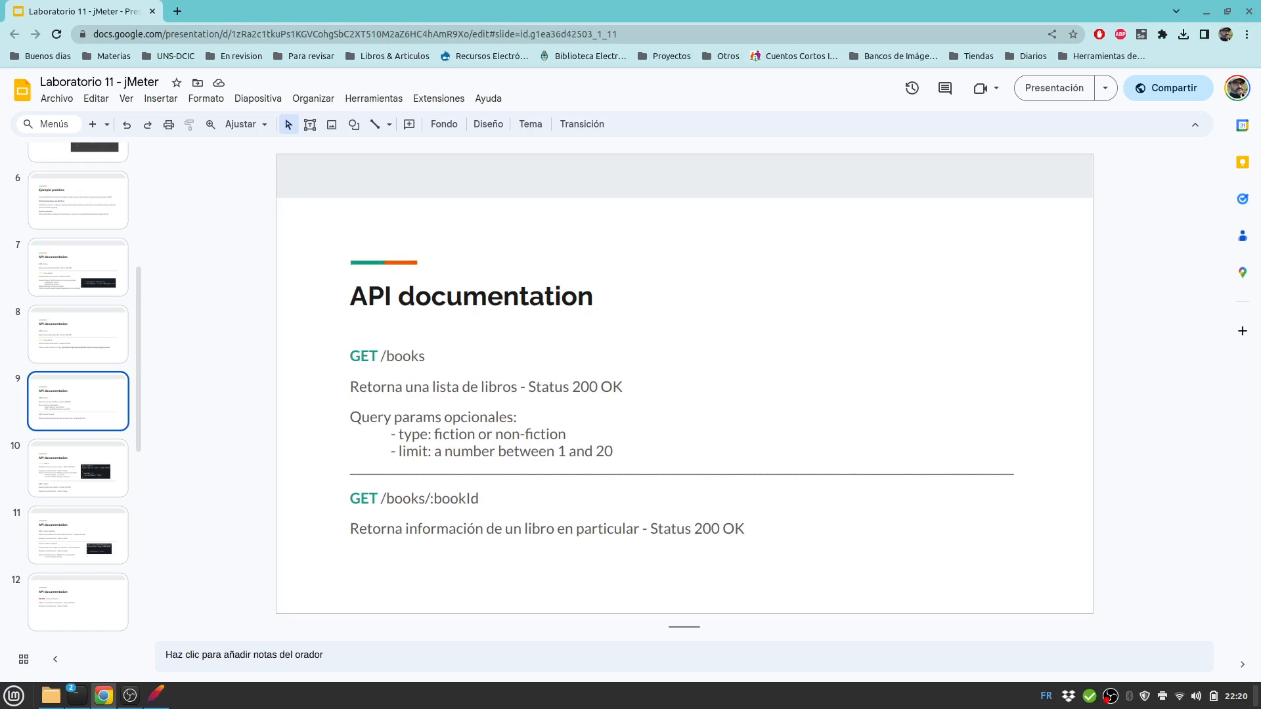
click(471, 499)
key(ctrl+Home)
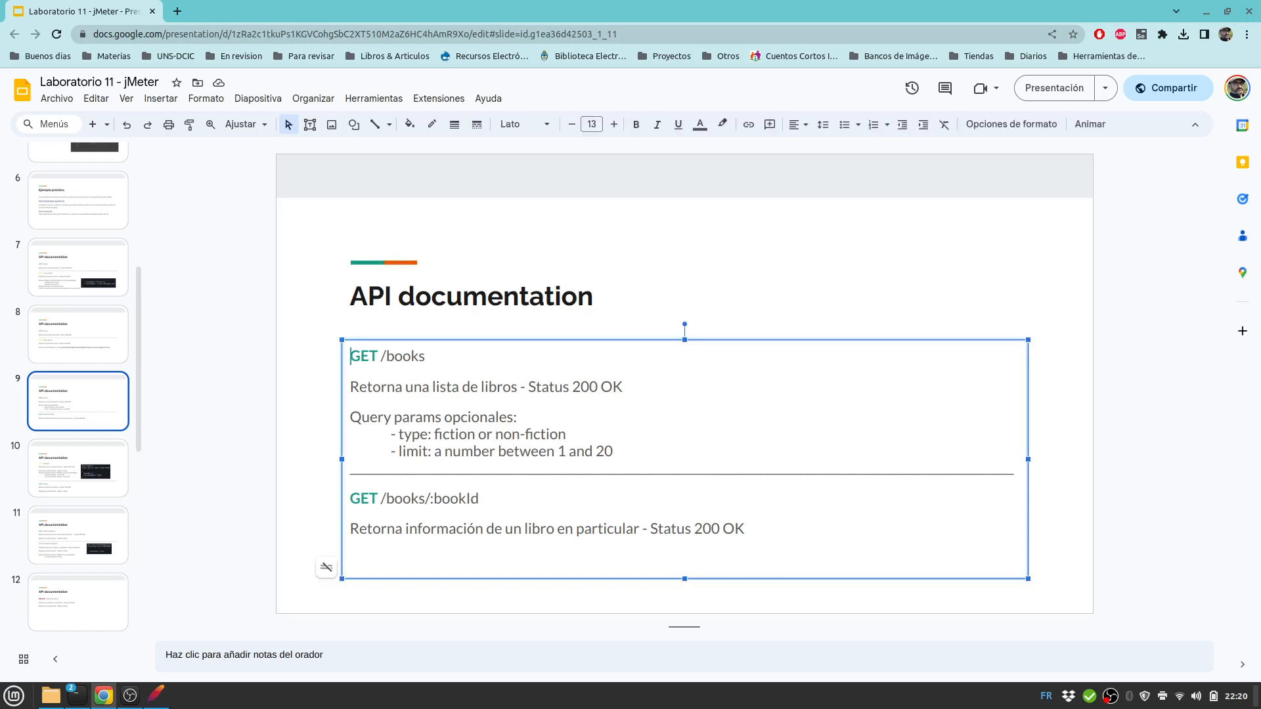
key(shift+End)
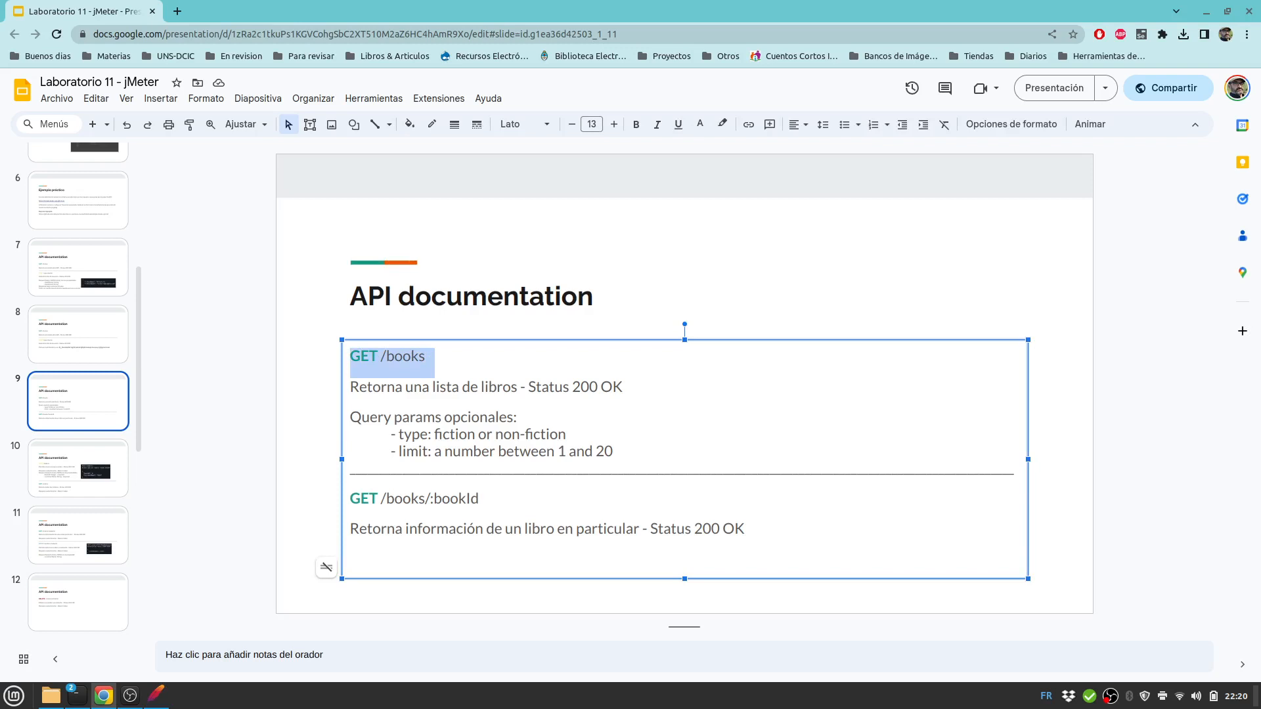
drag(572, 388, 612, 389)
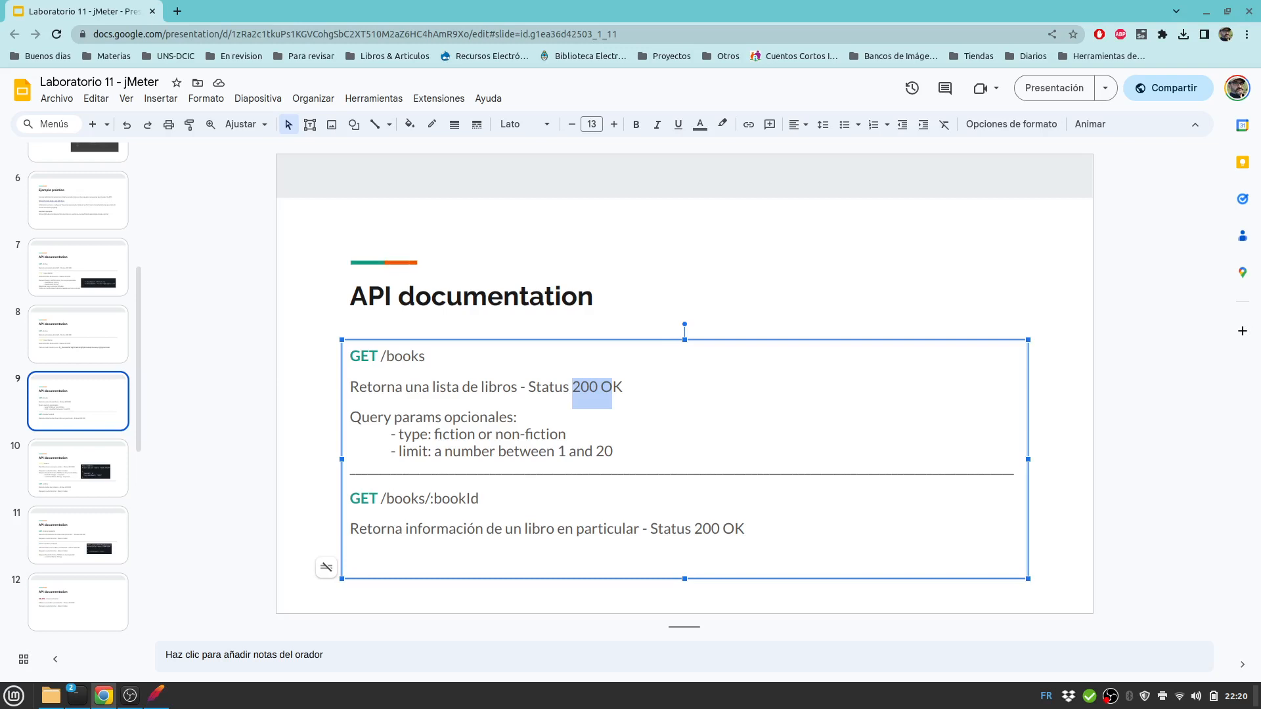
key(alt+Tab)
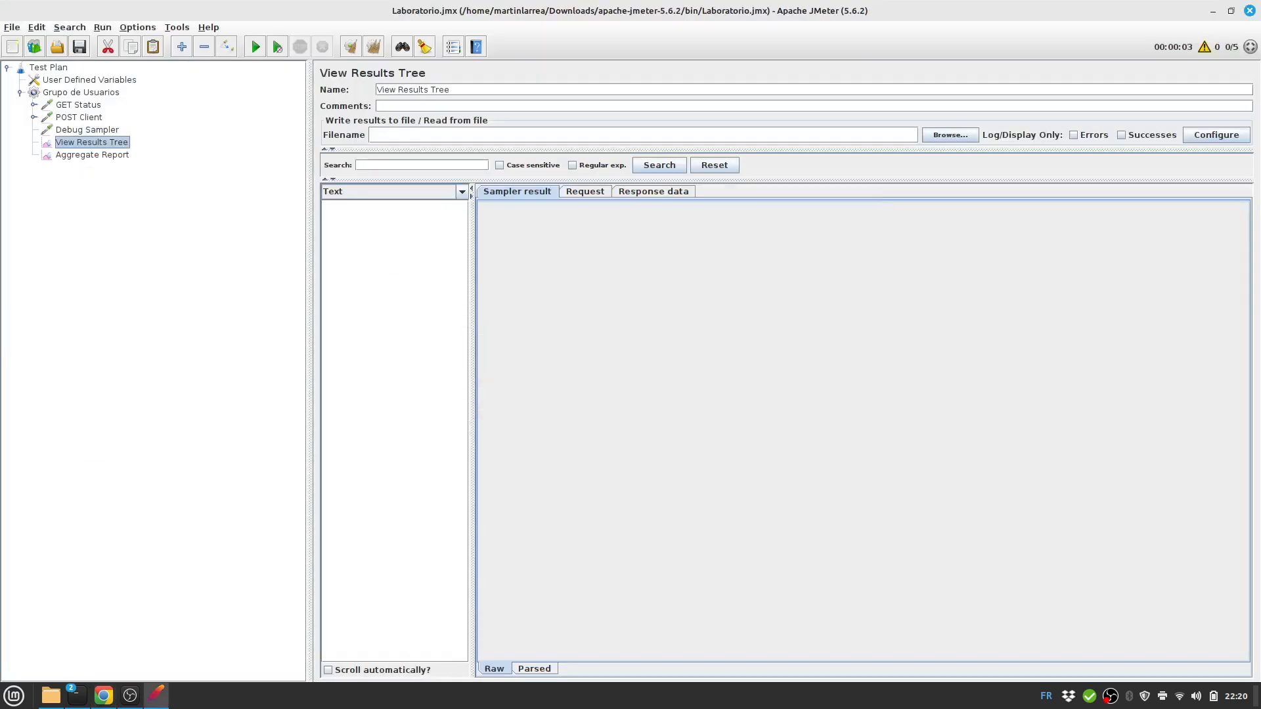
Add a new HTTP Request sampler to Grupo de Usuarios, placed just below POST Client.
click(81, 93)
right_click(78, 93)
mouse_move(164, 97)
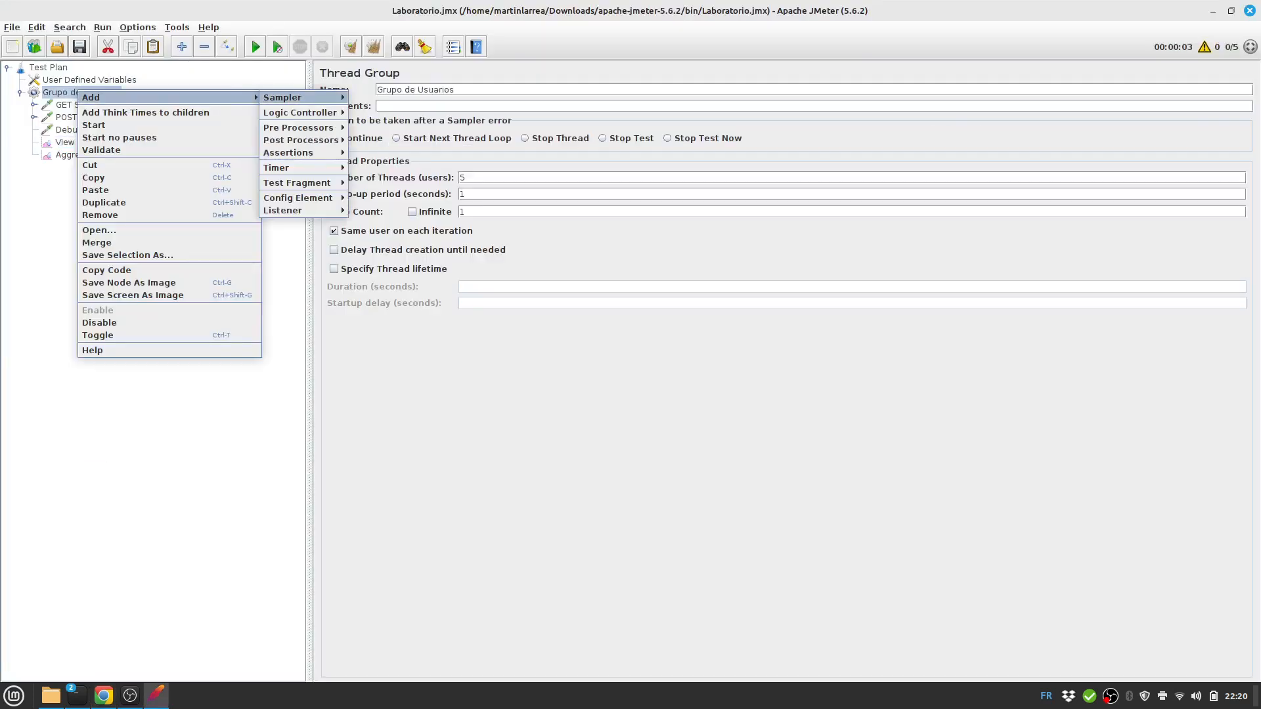
mouse_move(289, 98)
click(381, 109)
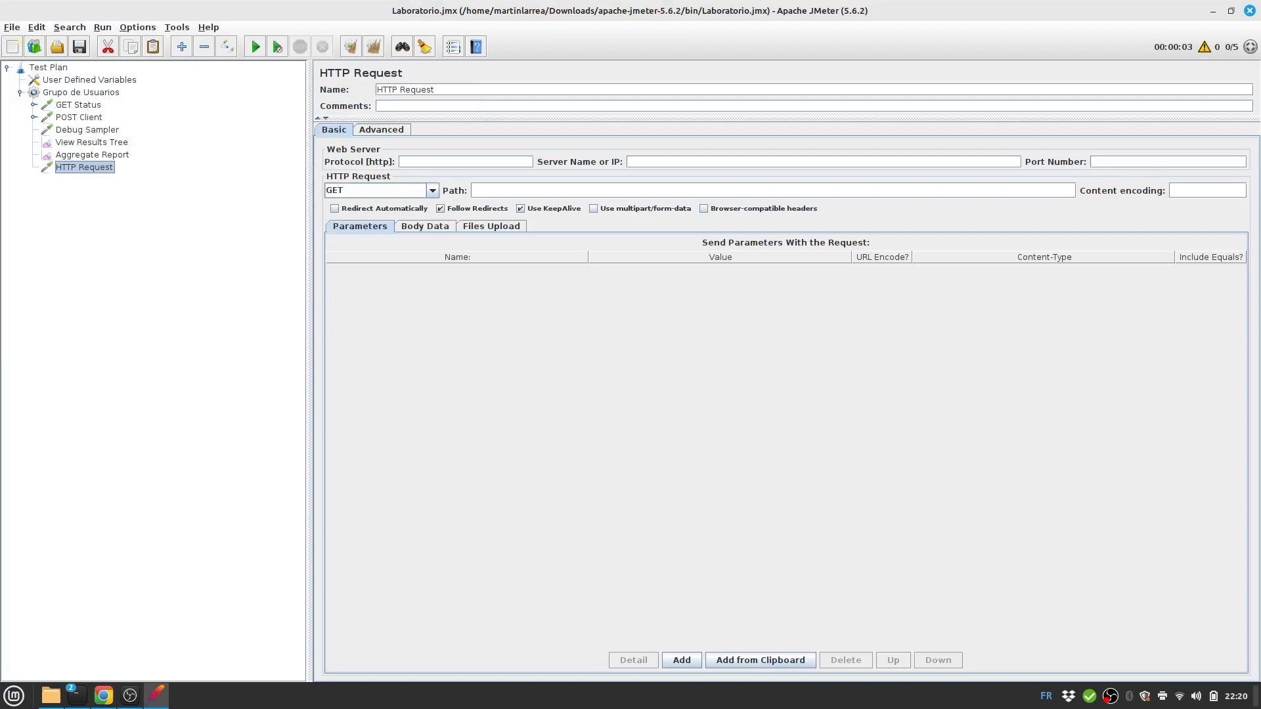
drag(84, 167, 84, 131)
Name the request GET Books, with server ${url} and path /books.
click(453, 90)
key(ctrl+a)
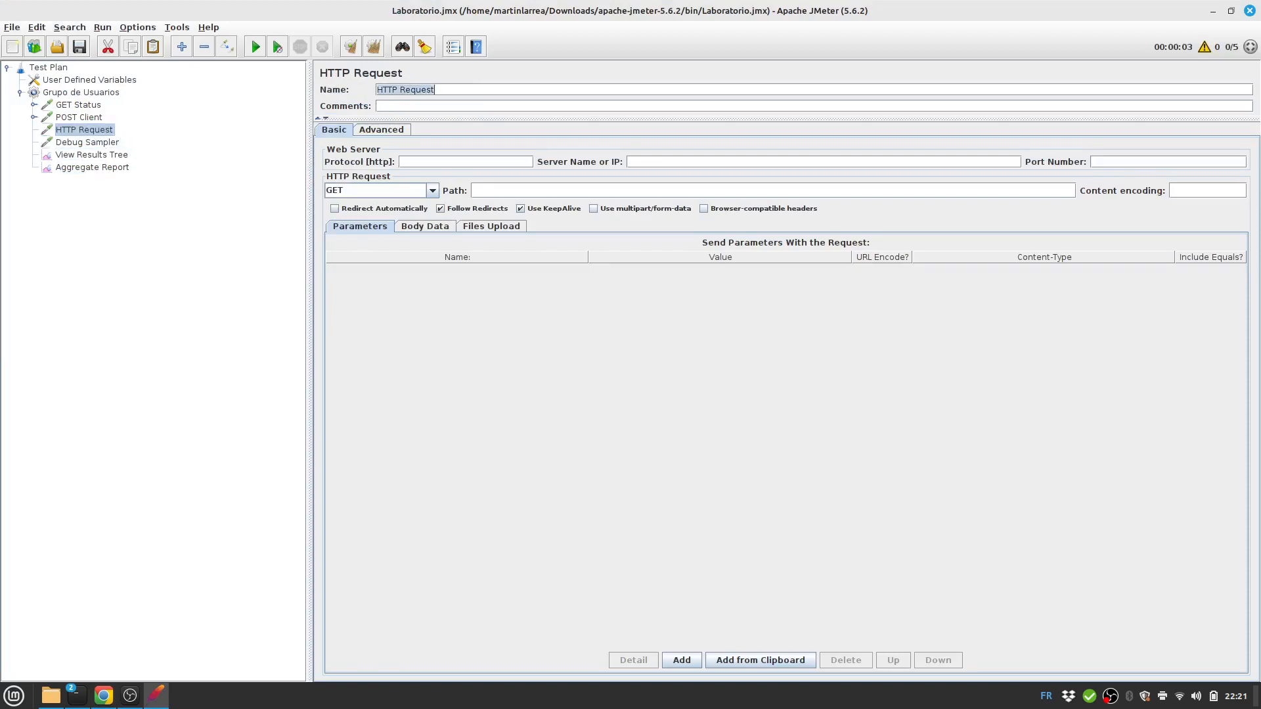
text(GET Book)
text(${})
text(url)
key(alt+Tab)
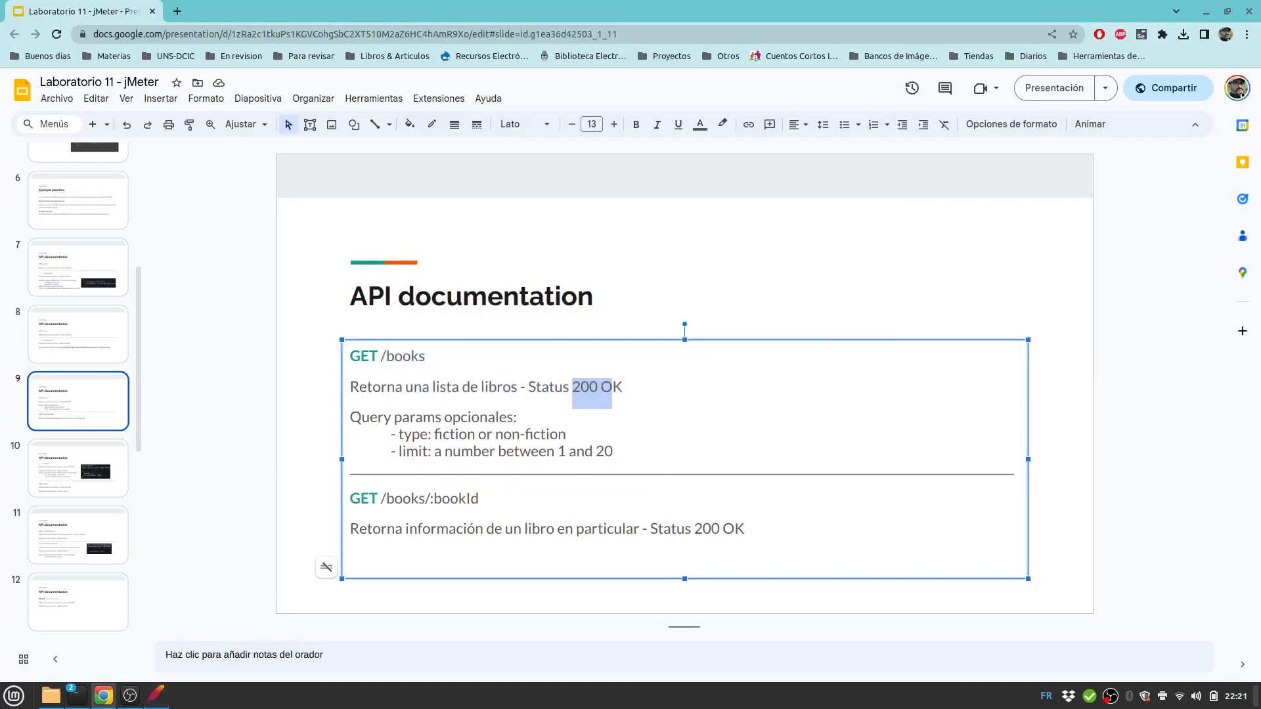
key(alt+Tab)
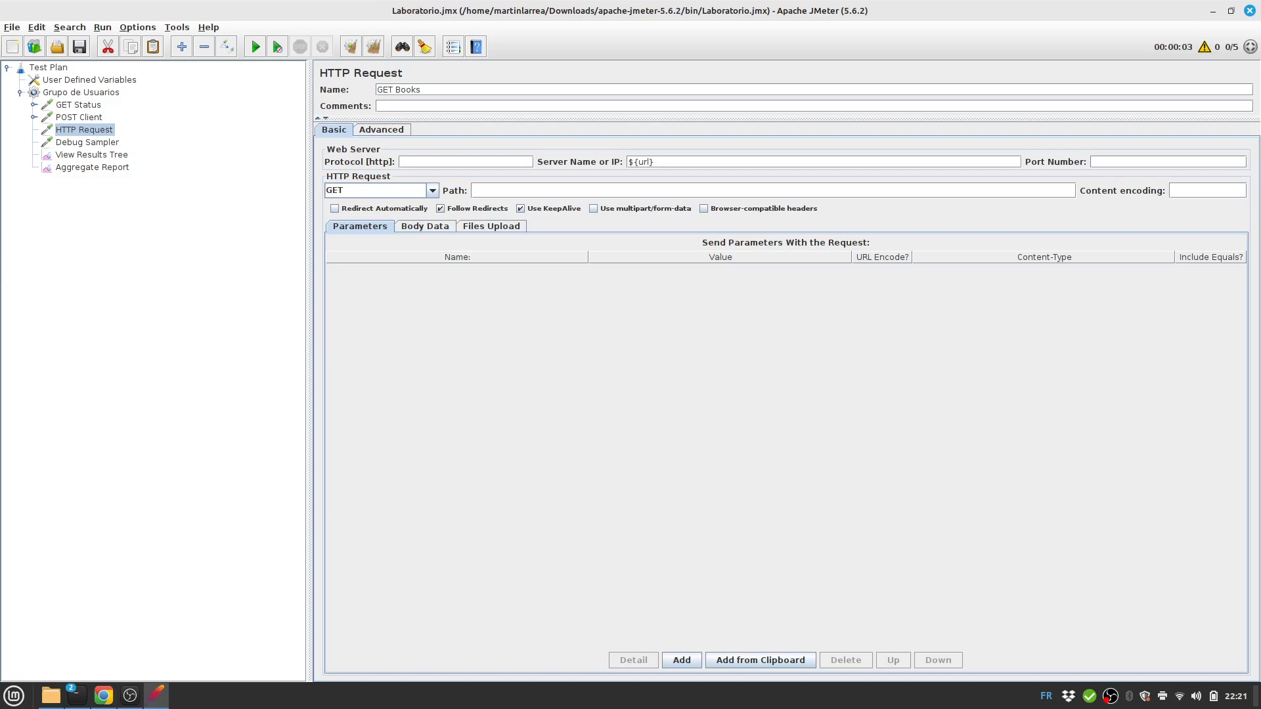
text(/books)
key(alt+Tab)
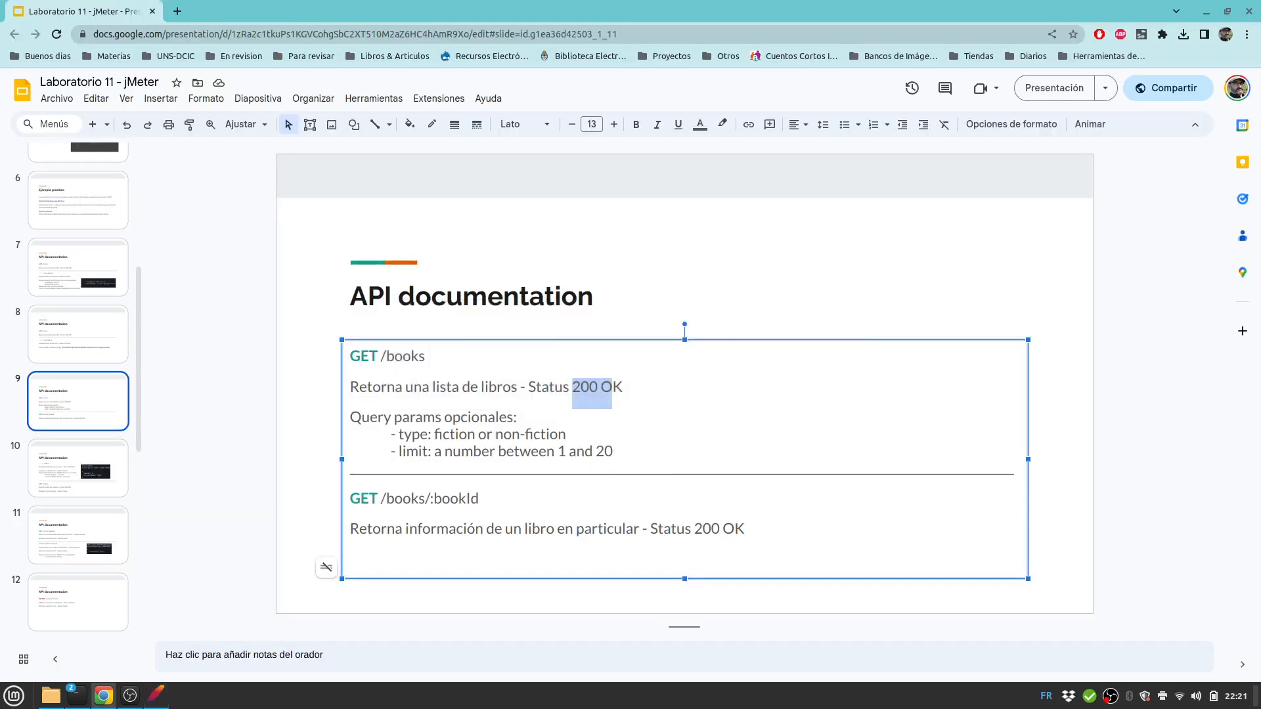
key(alt+Tab)
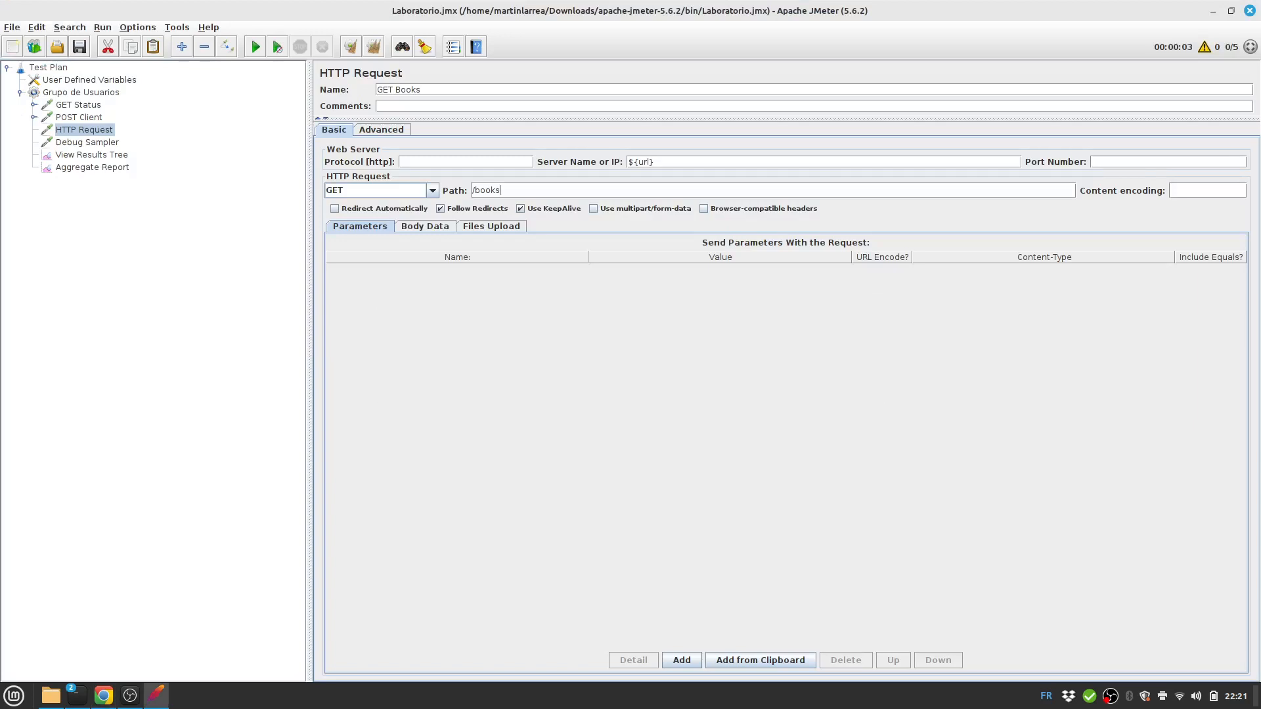
Add a 'Response 200' Response Assertion to GET Books requiring response code 200, and save.
right_click(93, 129)
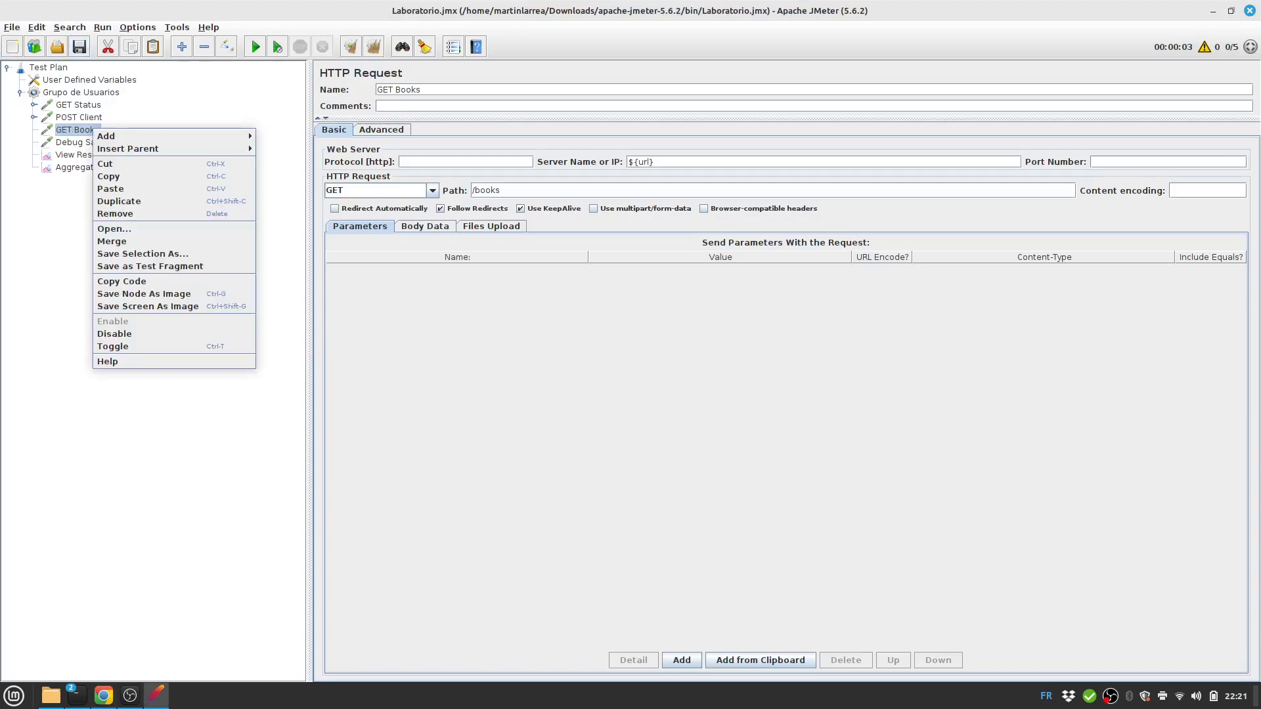
mouse_move(172, 135)
mouse_move(294, 136)
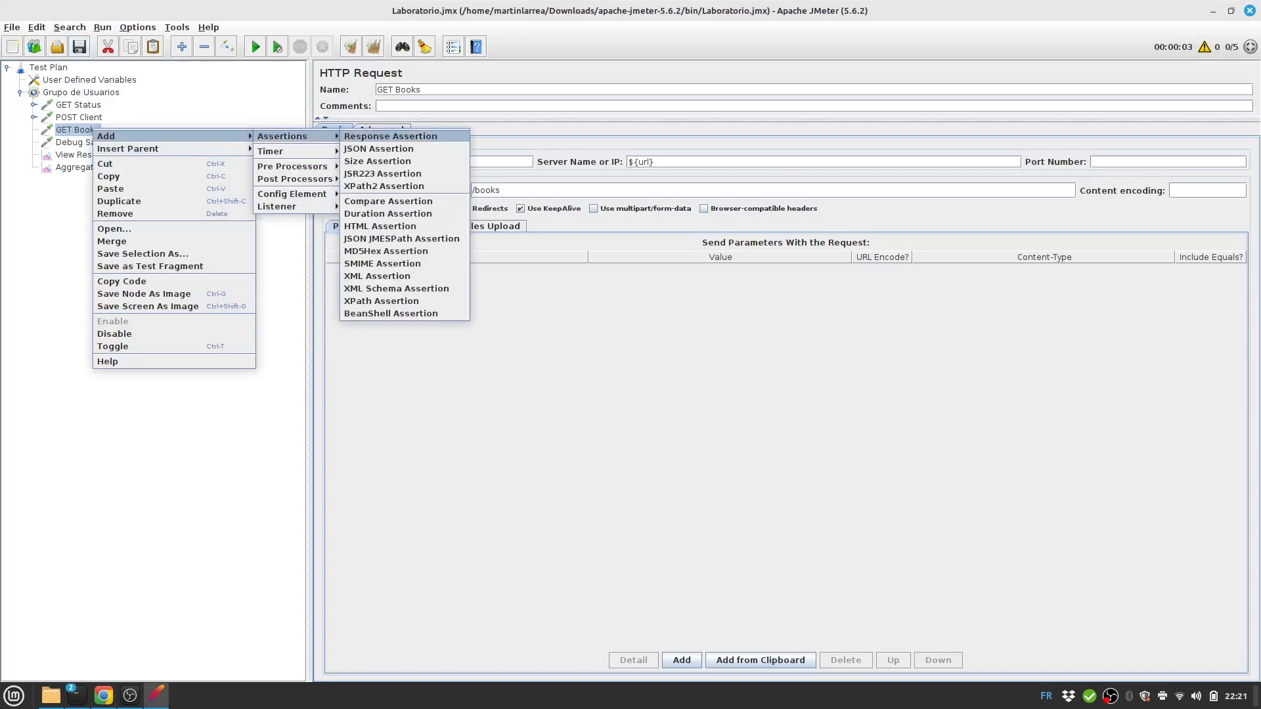
click(390, 136)
click(584, 167)
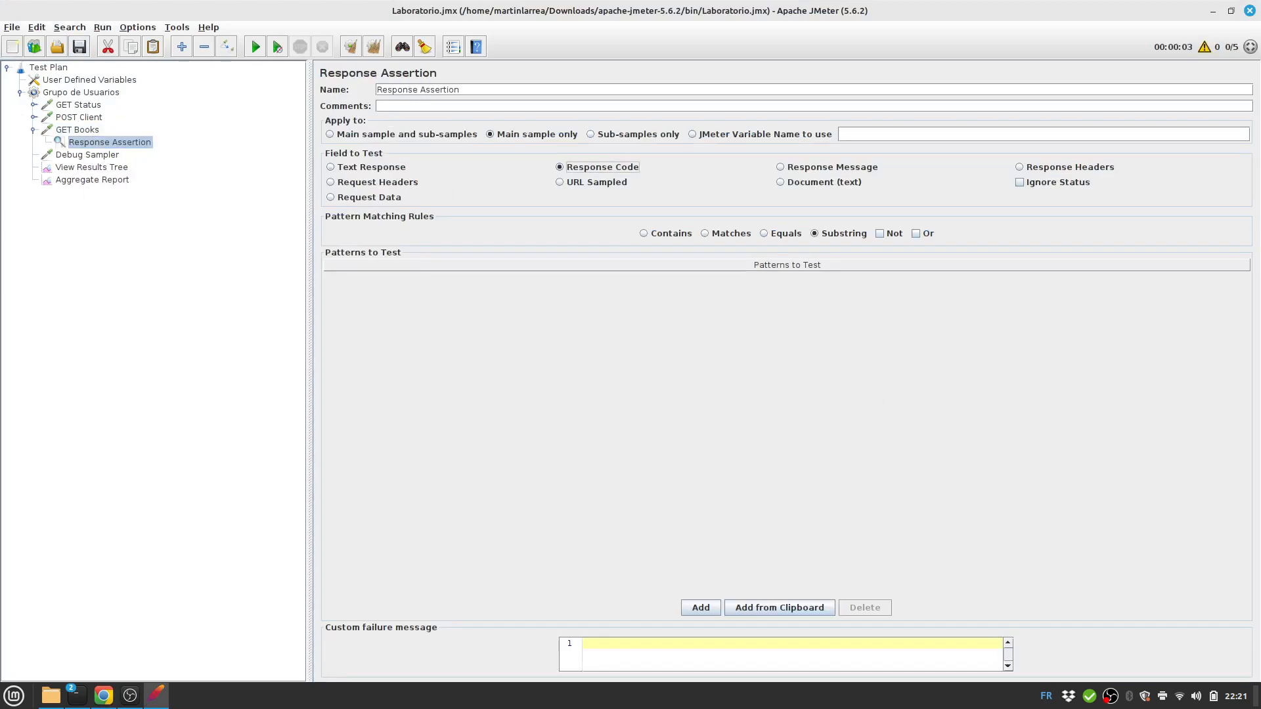
key(alt+Tab)
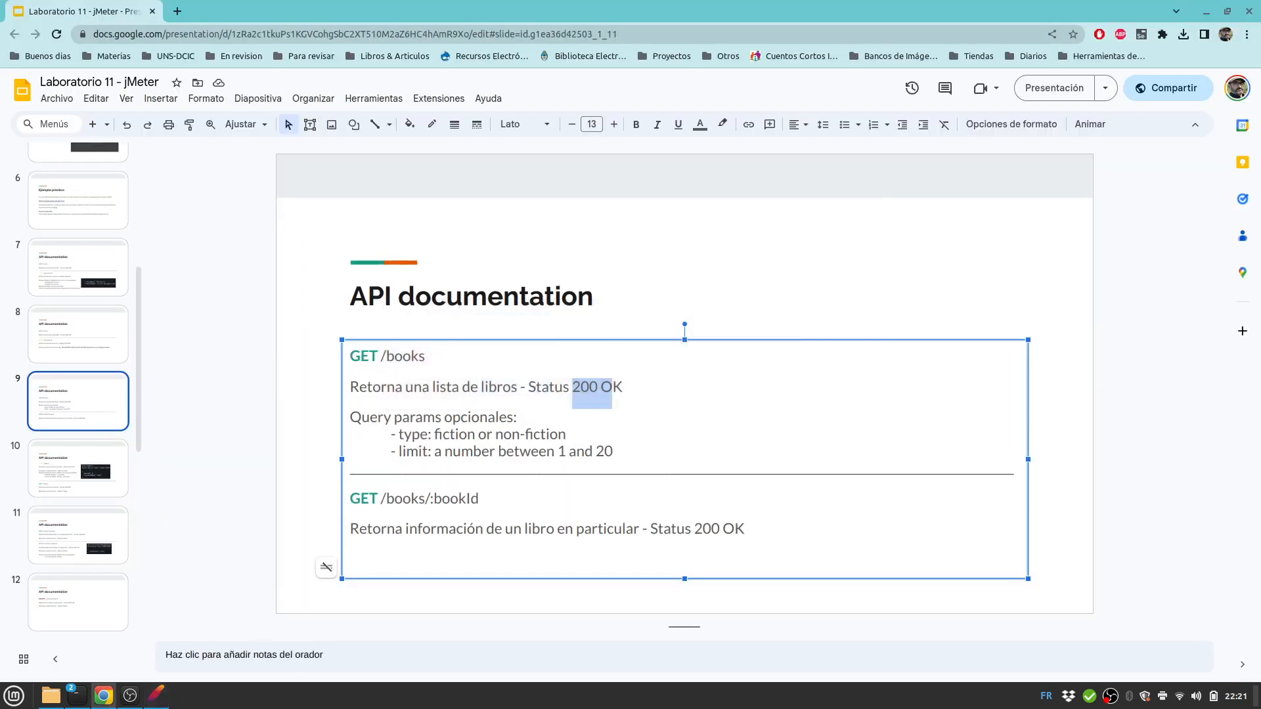
key(alt+Tab)
double_click(441, 90)
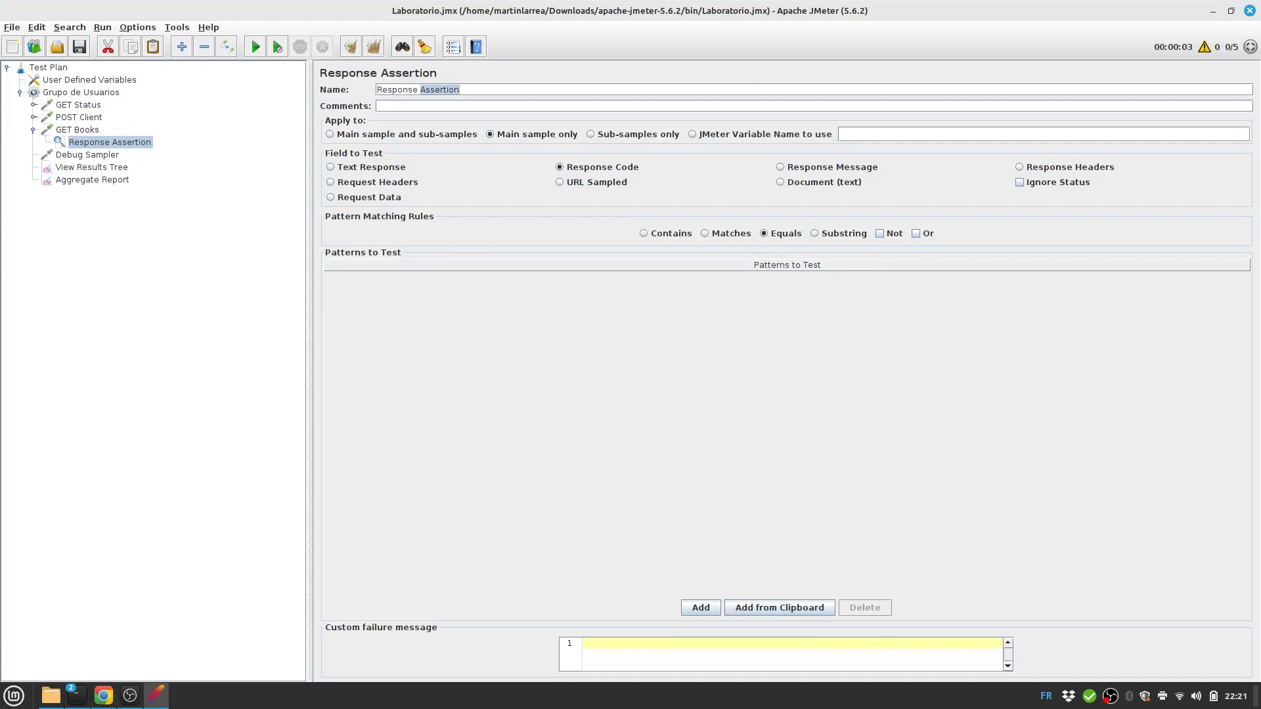
text(200)
click(701, 607)
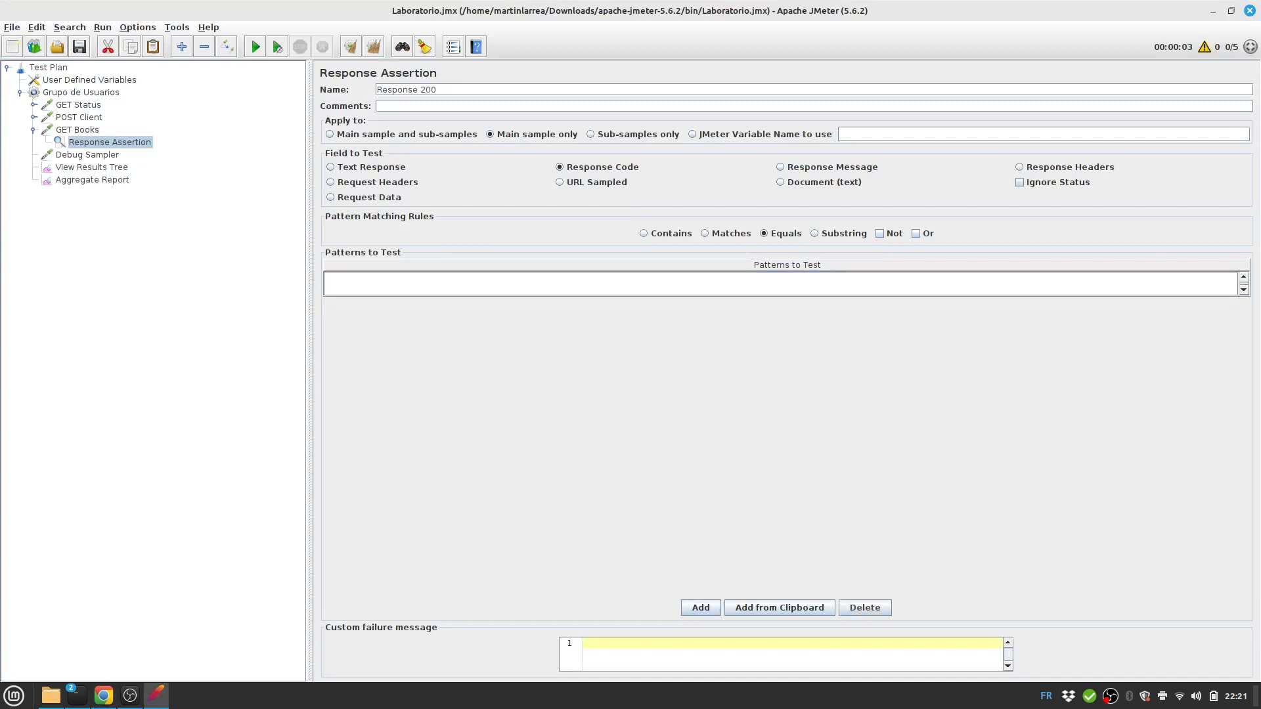
text(200)
click(79, 47)
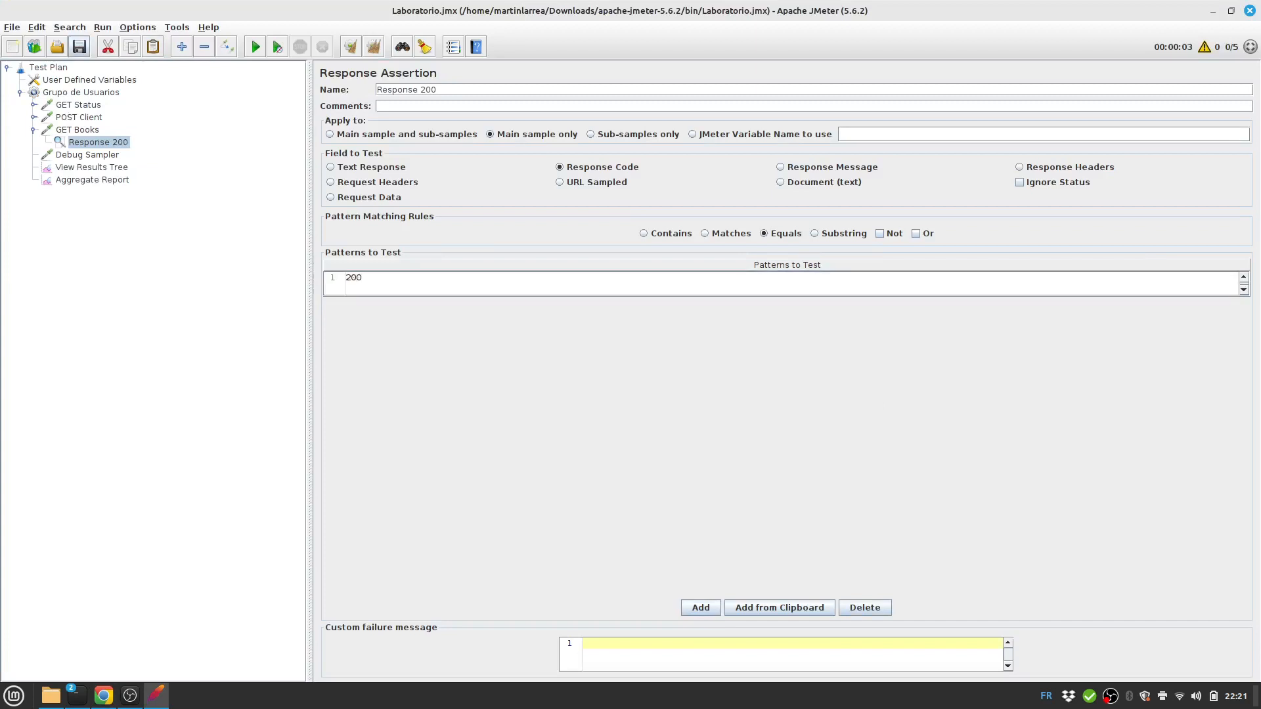
click(92, 167)
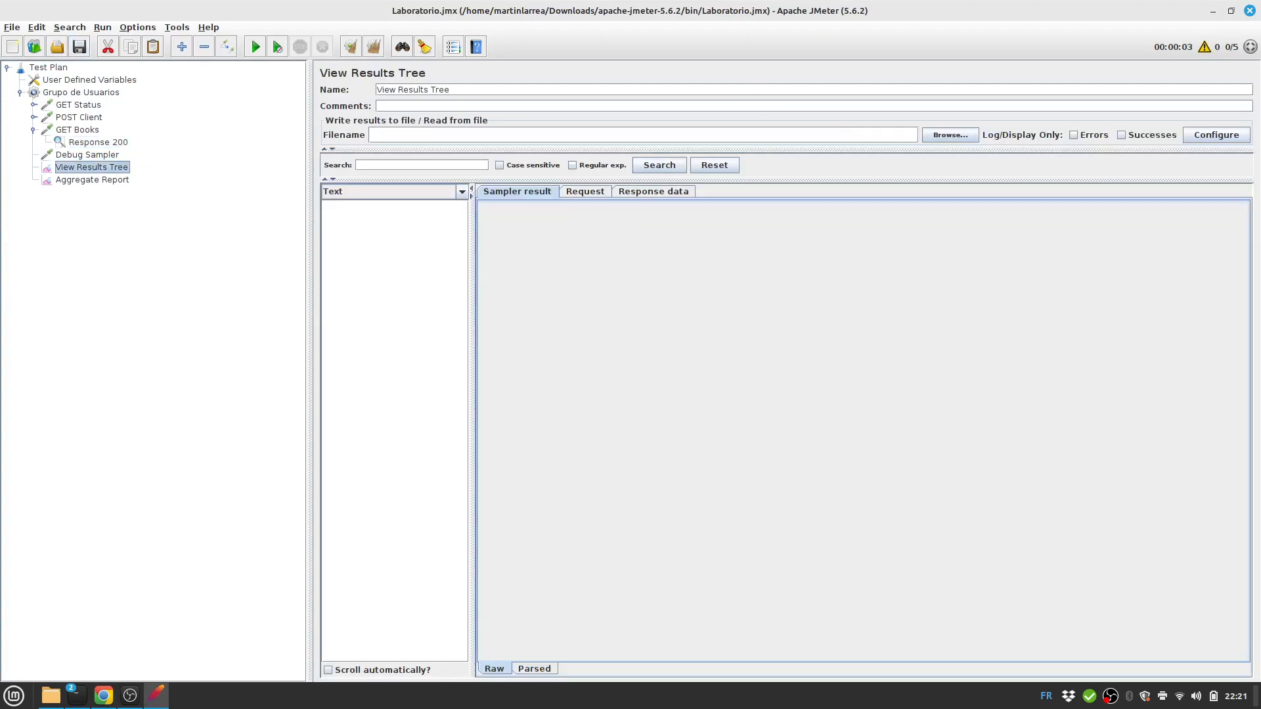
Set the Grupo de Usuarios Number of Threads to 1.
click(255, 46)
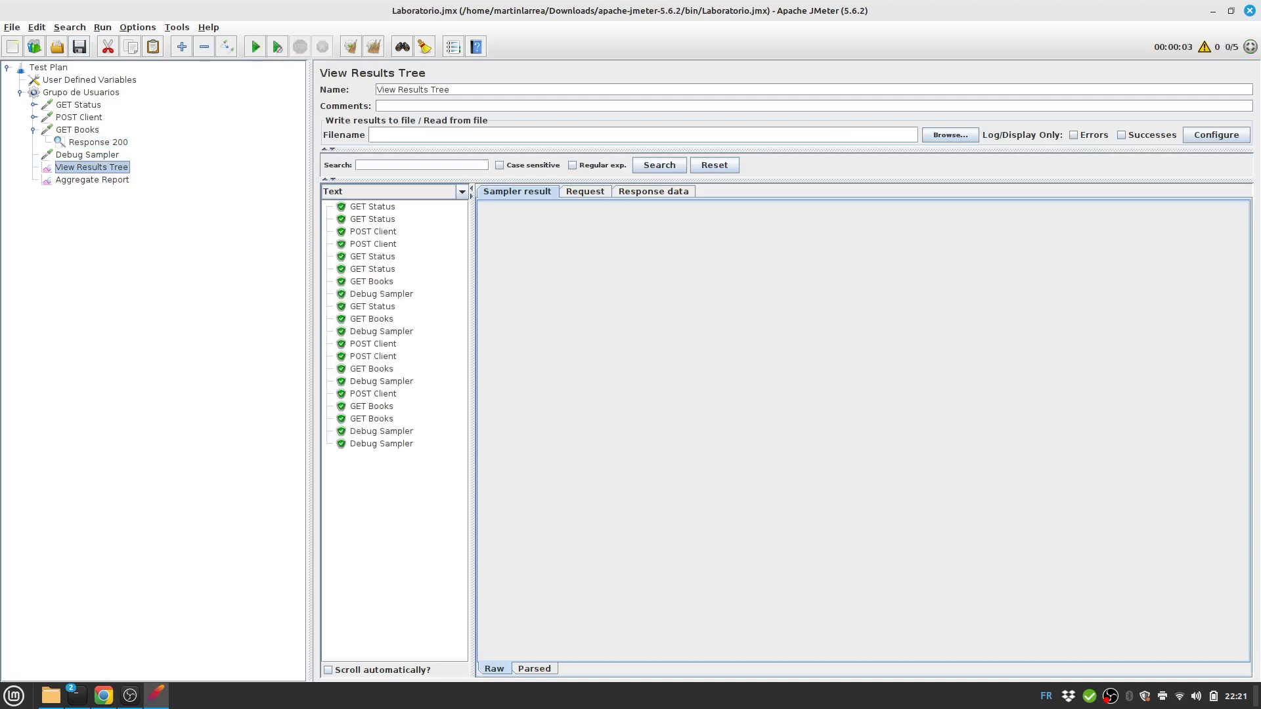
click(89, 80)
click(48, 68)
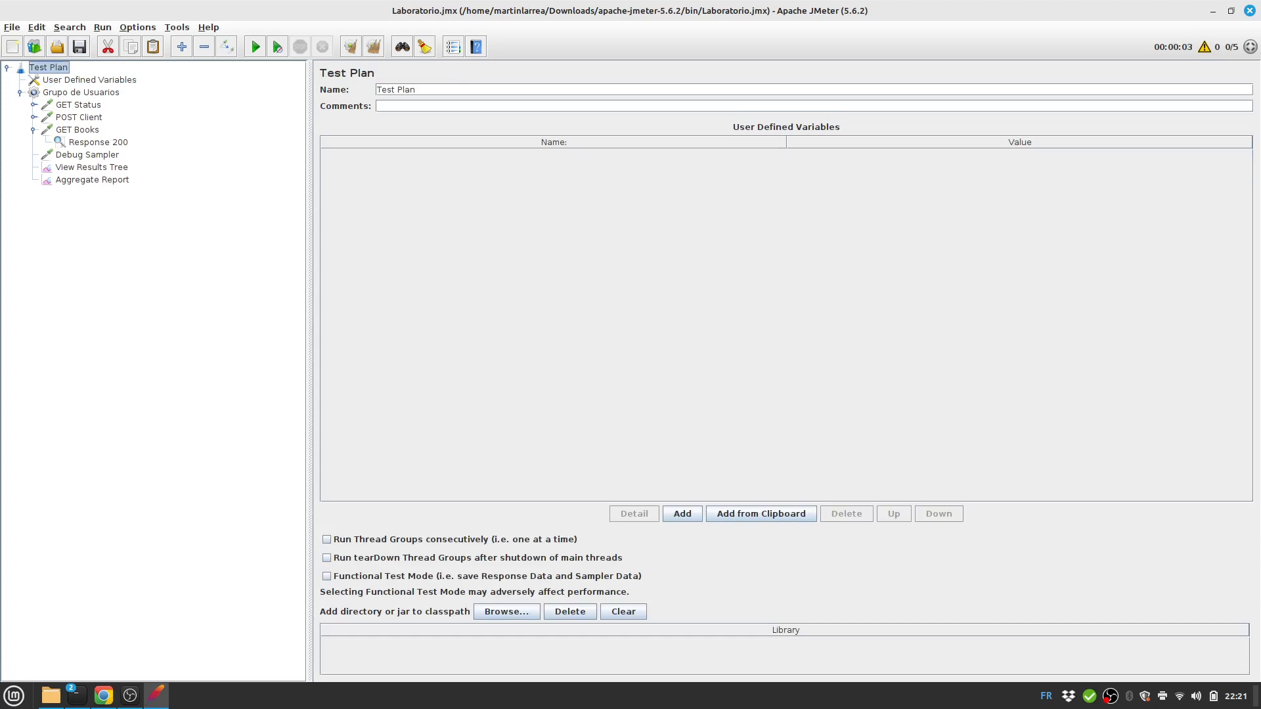
click(81, 93)
double_click(463, 178)
text(1)
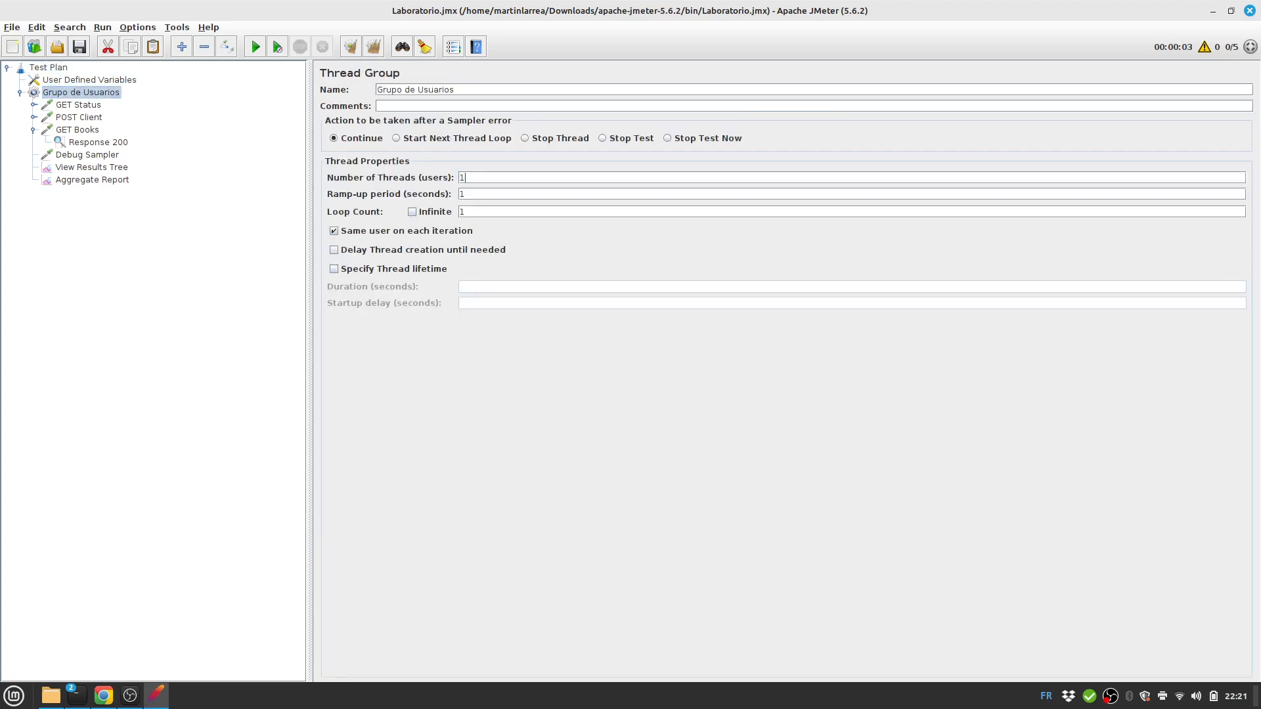
Clear results, rerun, and view the GET Books JSON response body listing six books.
click(373, 48)
click(92, 167)
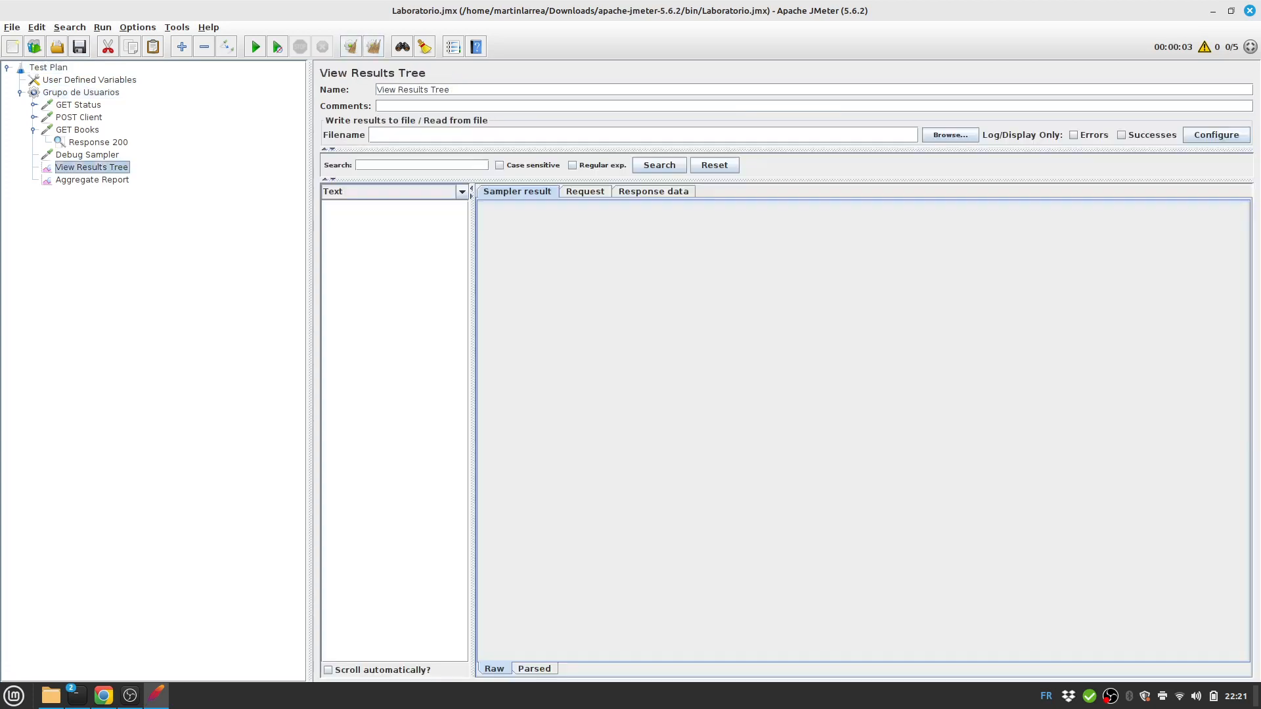
click(256, 47)
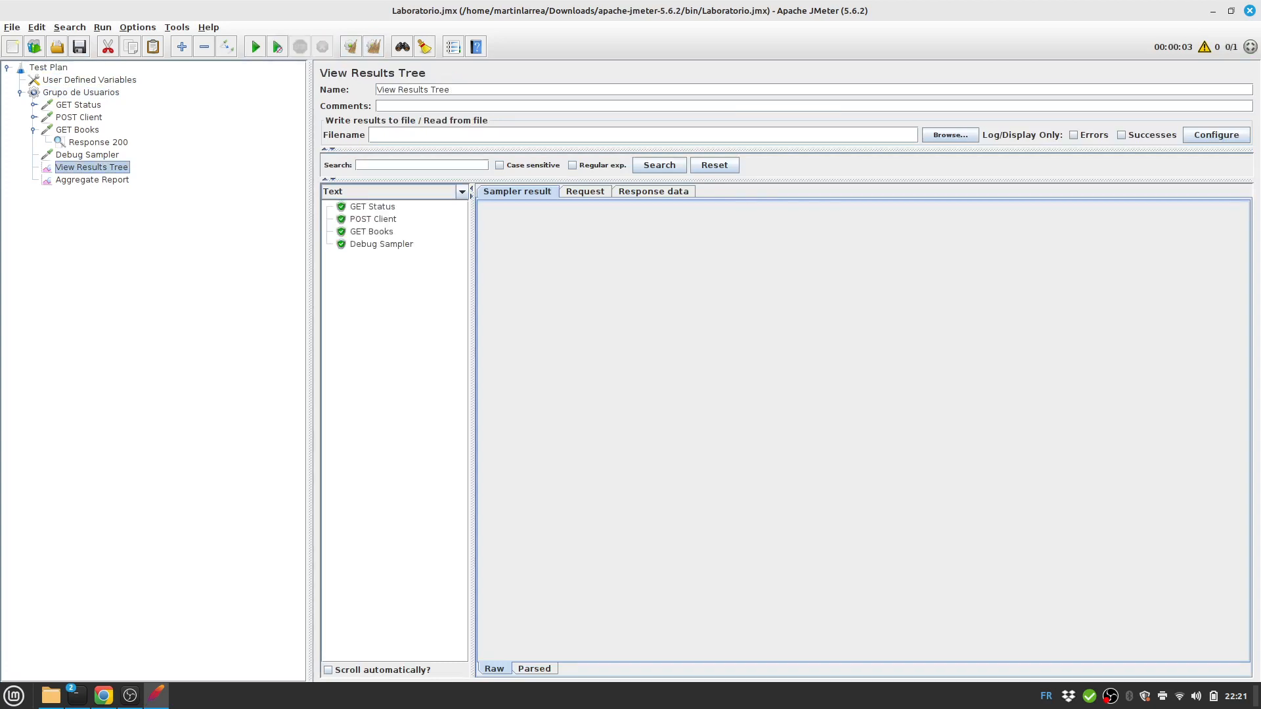
click(371, 232)
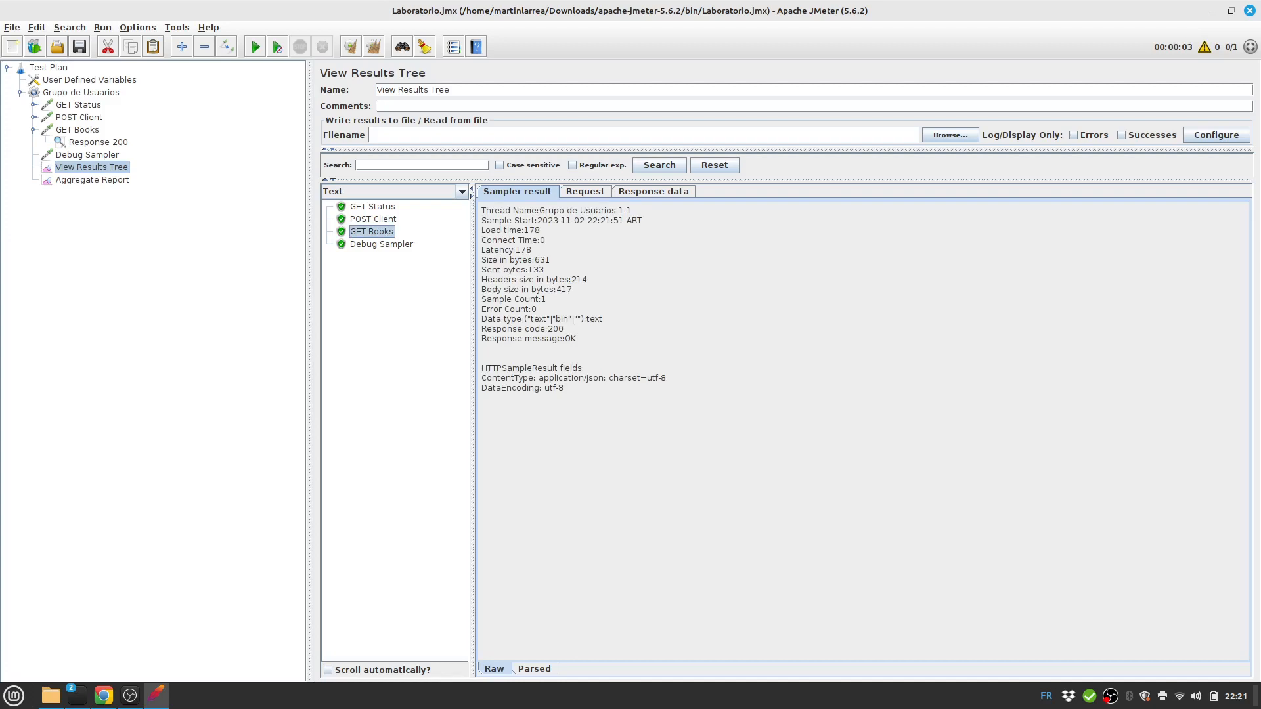
click(654, 192)
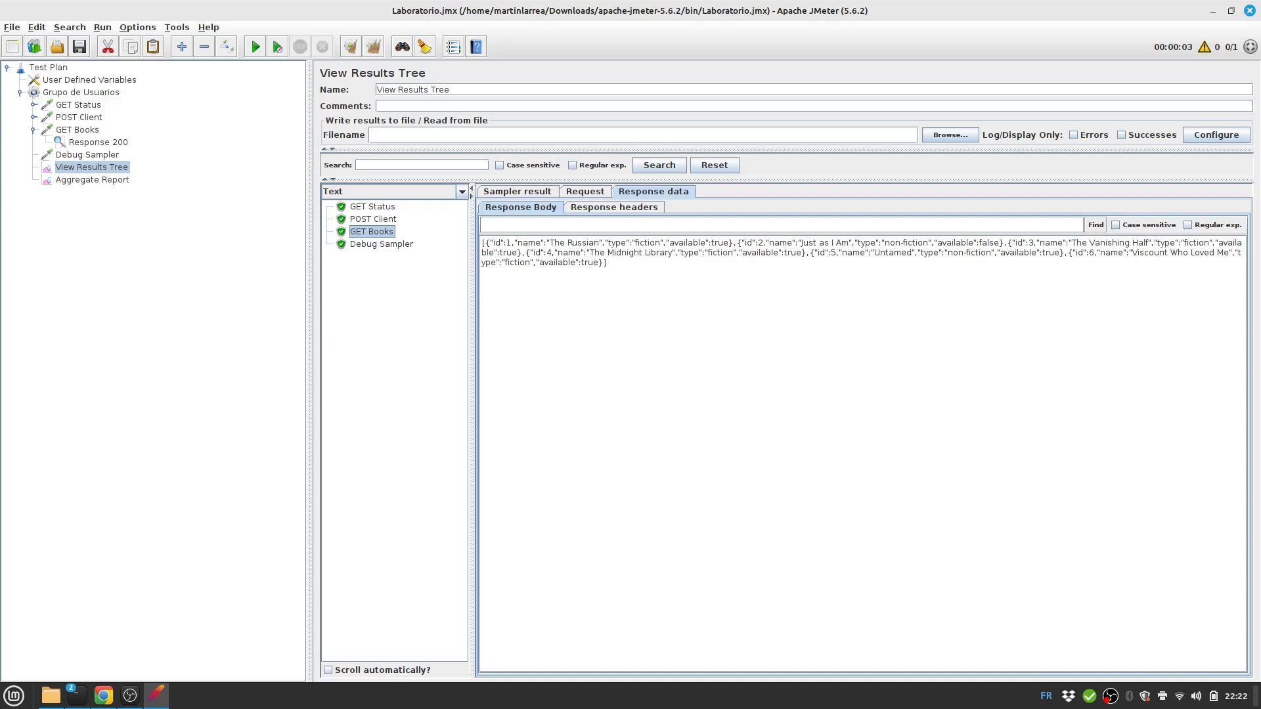
Add a JSON Extractor under GET Books with variable name bookId.
click(77, 130)
right_click(77, 129)
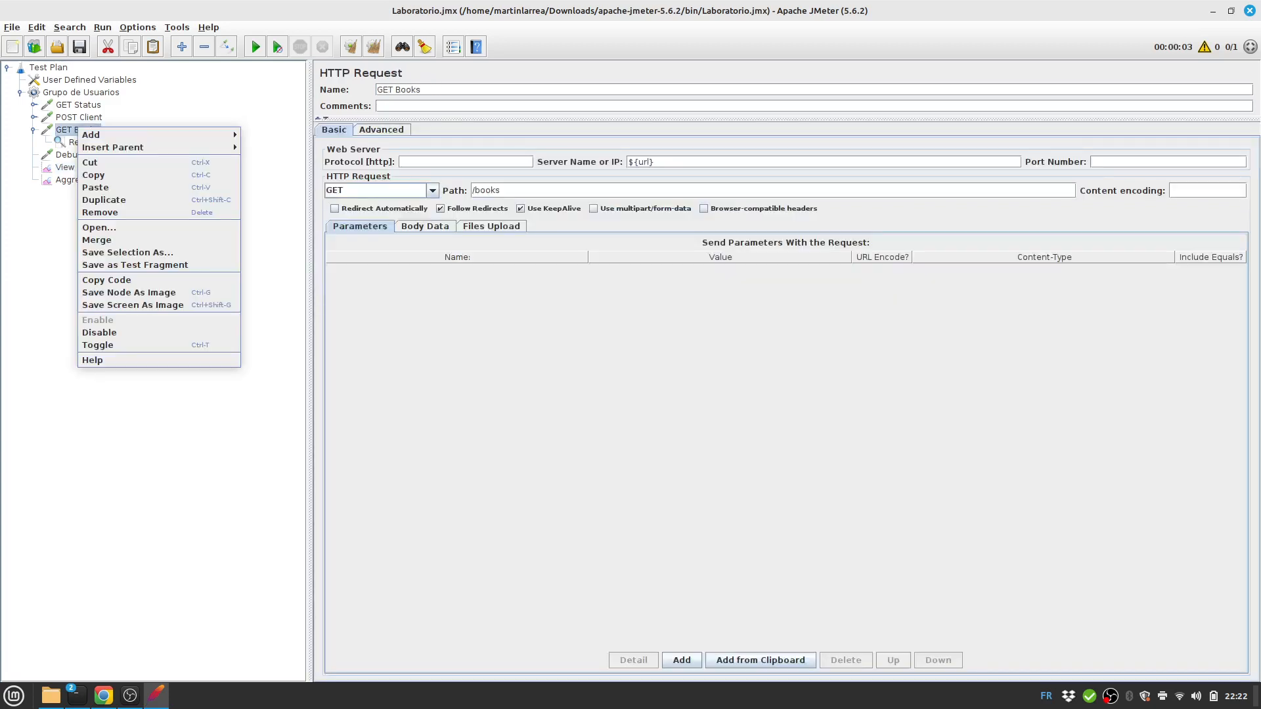
click(73, 130)
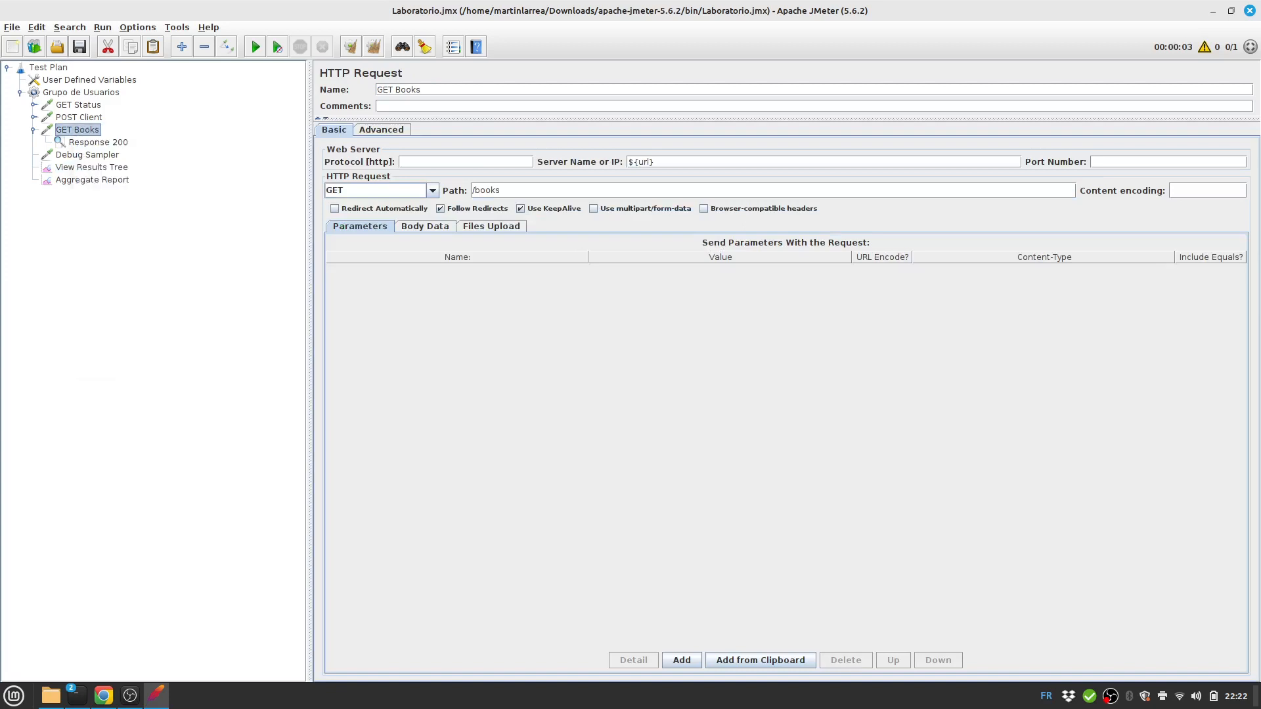
right_click(67, 130)
mouse_move(80, 136)
mouse_move(270, 179)
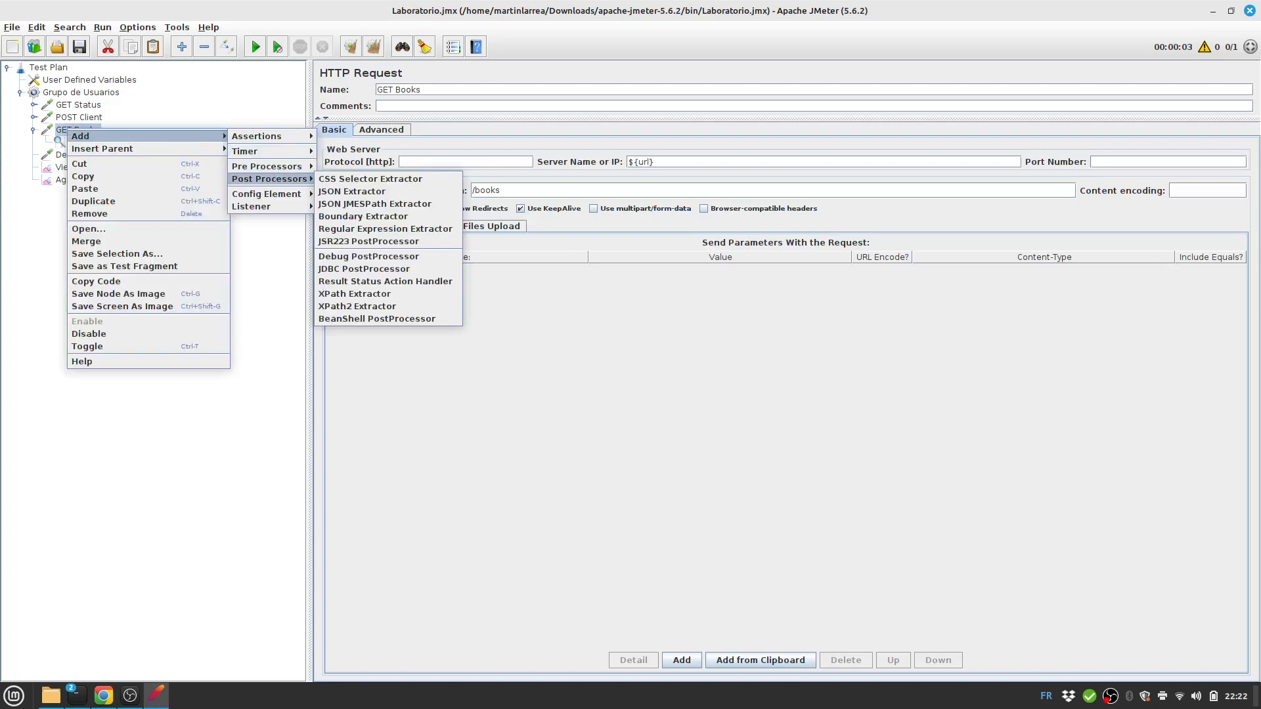
click(352, 192)
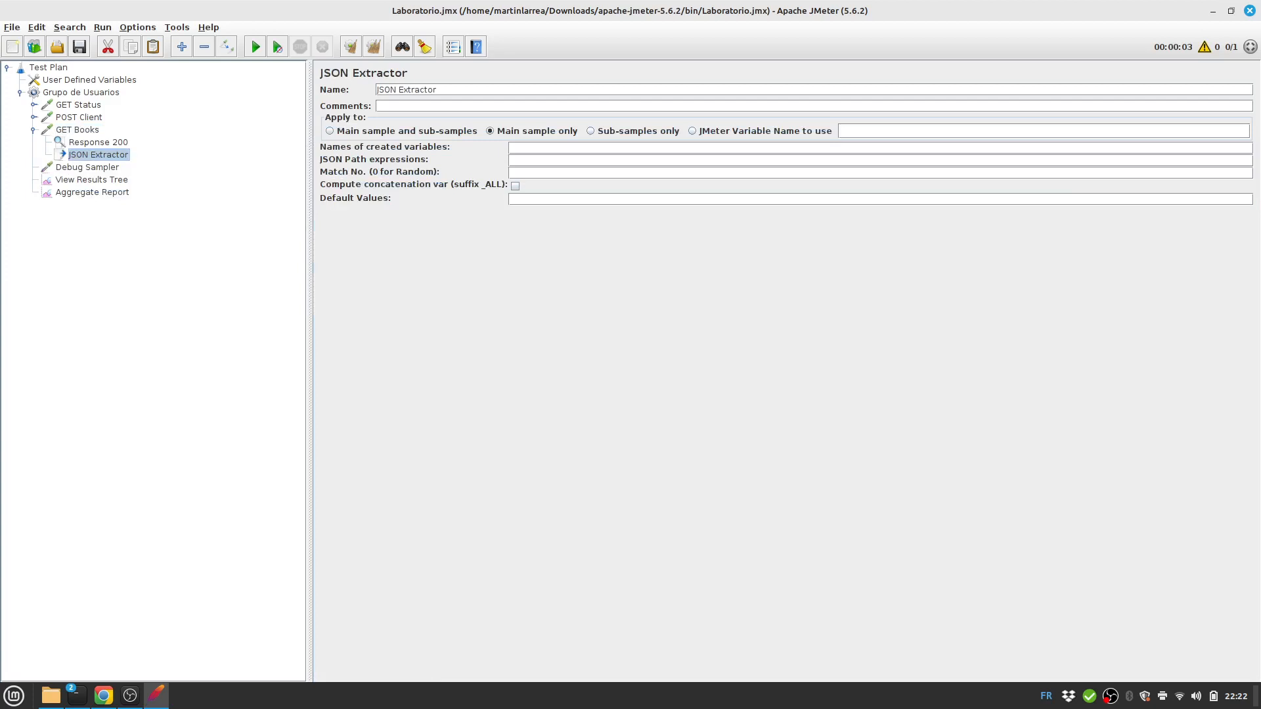
text(bookId)
Add a bookId row to the User Defined Variables.
click(89, 80)
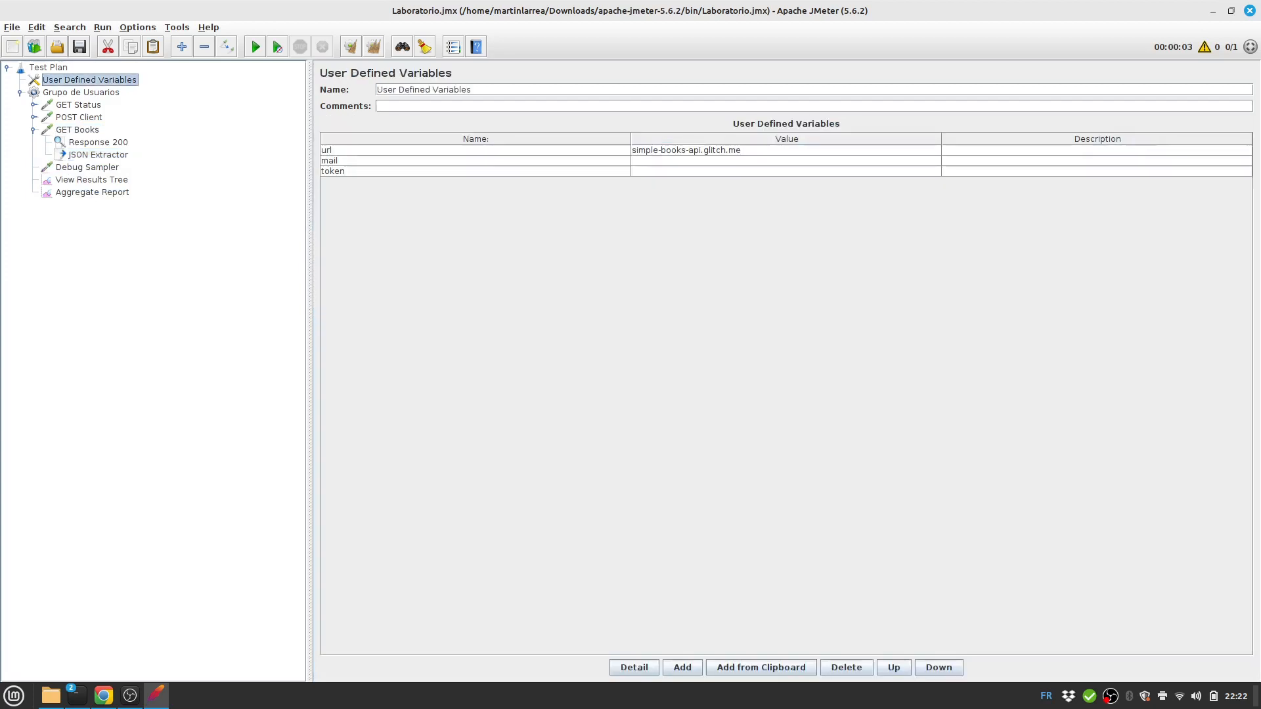
click(682, 667)
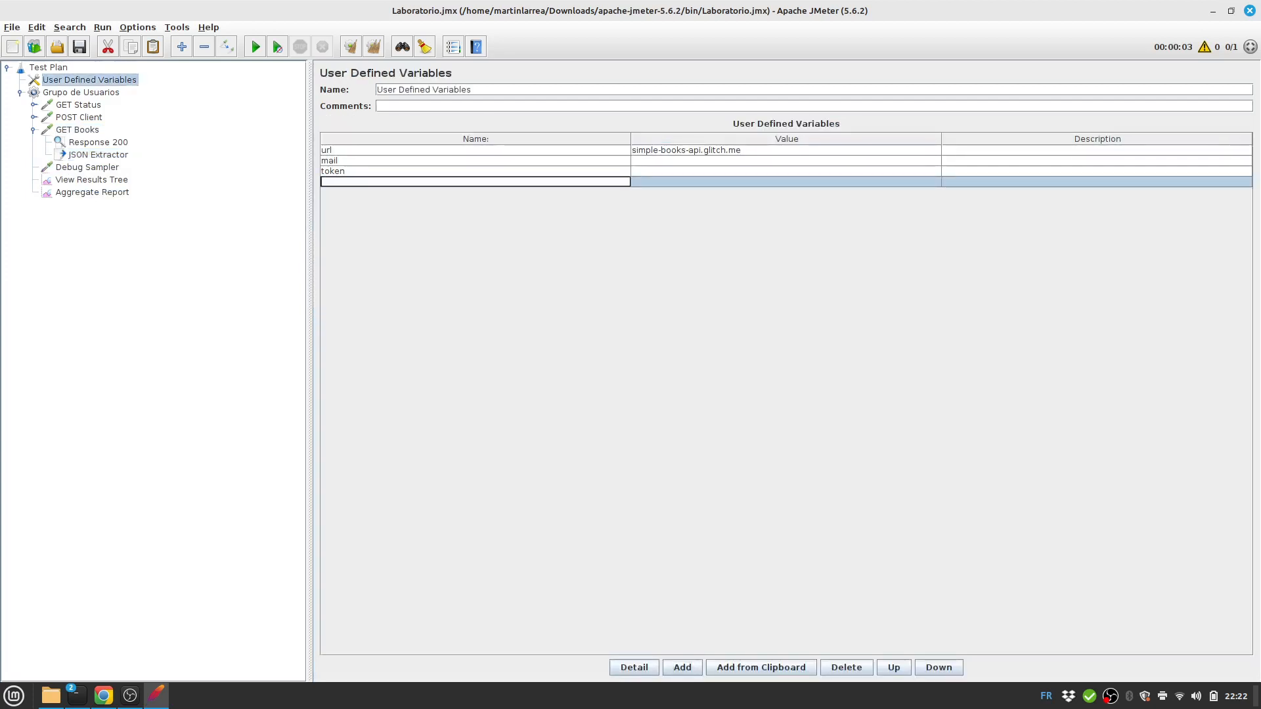
text(bookId)
Set the JSON Extractor's path expression to $[0].id and save the test plan.
click(98, 155)
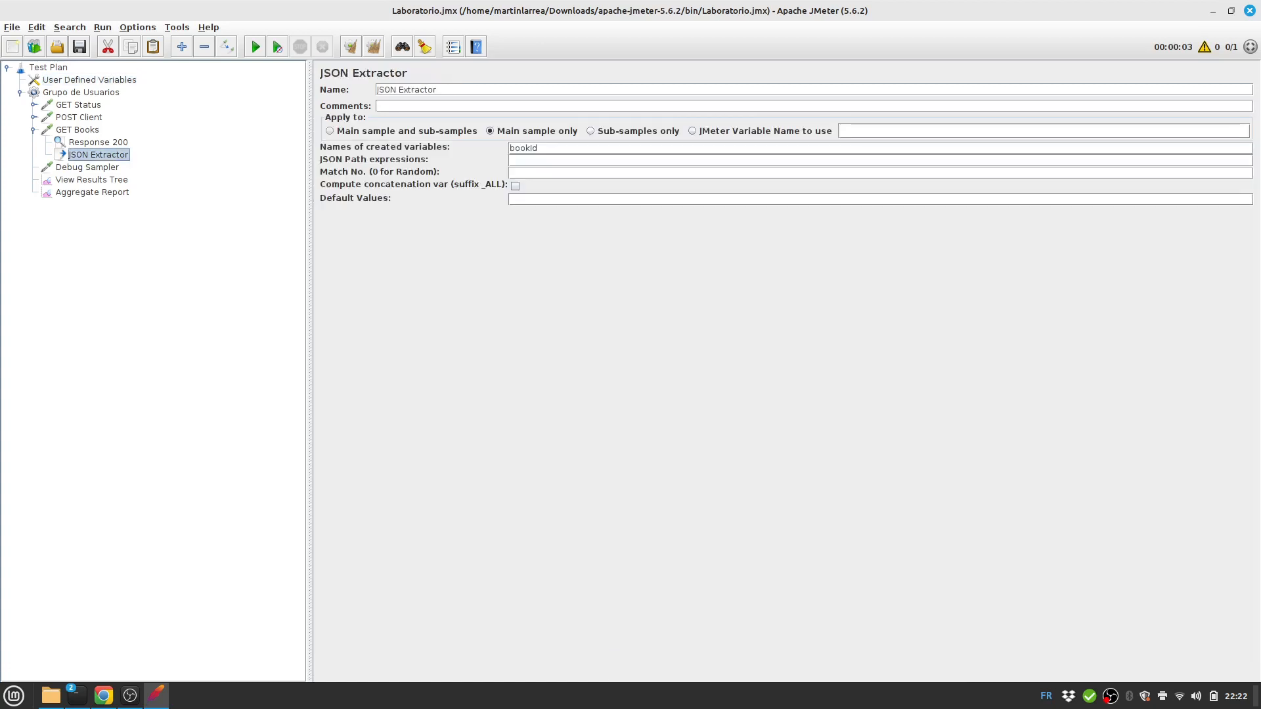
click(511, 160)
click(92, 180)
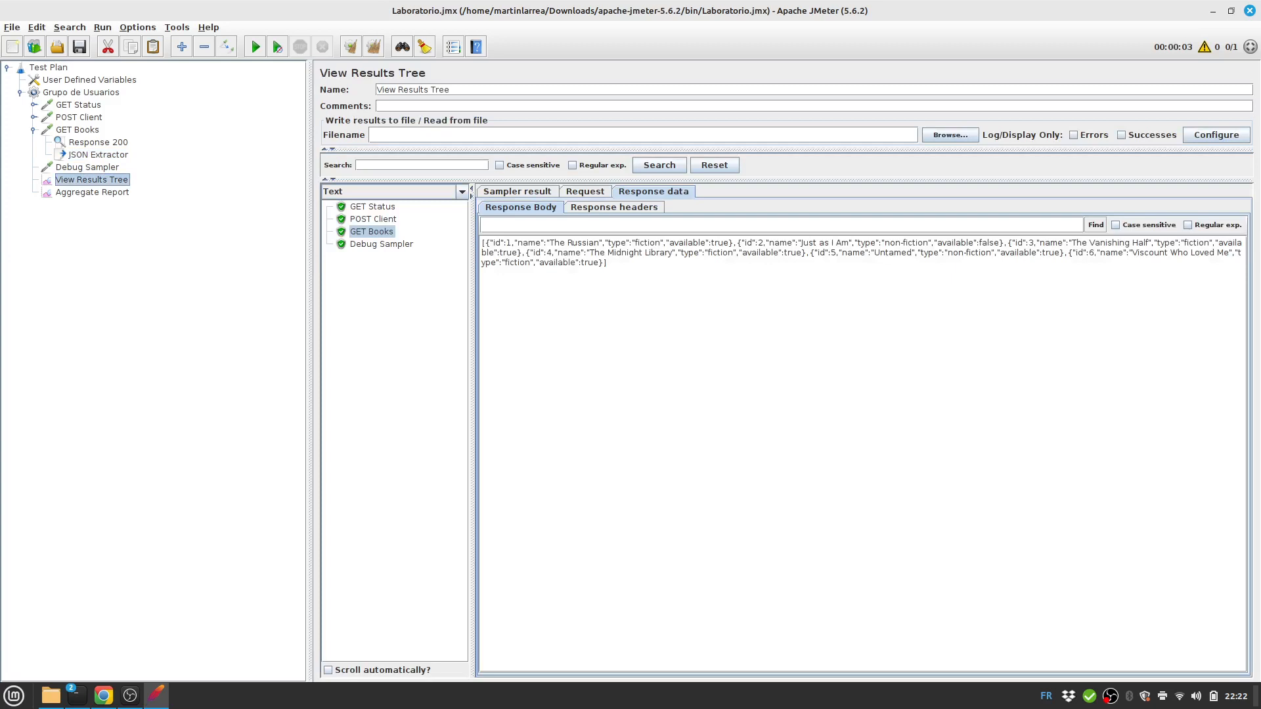
click(99, 155)
click(552, 160)
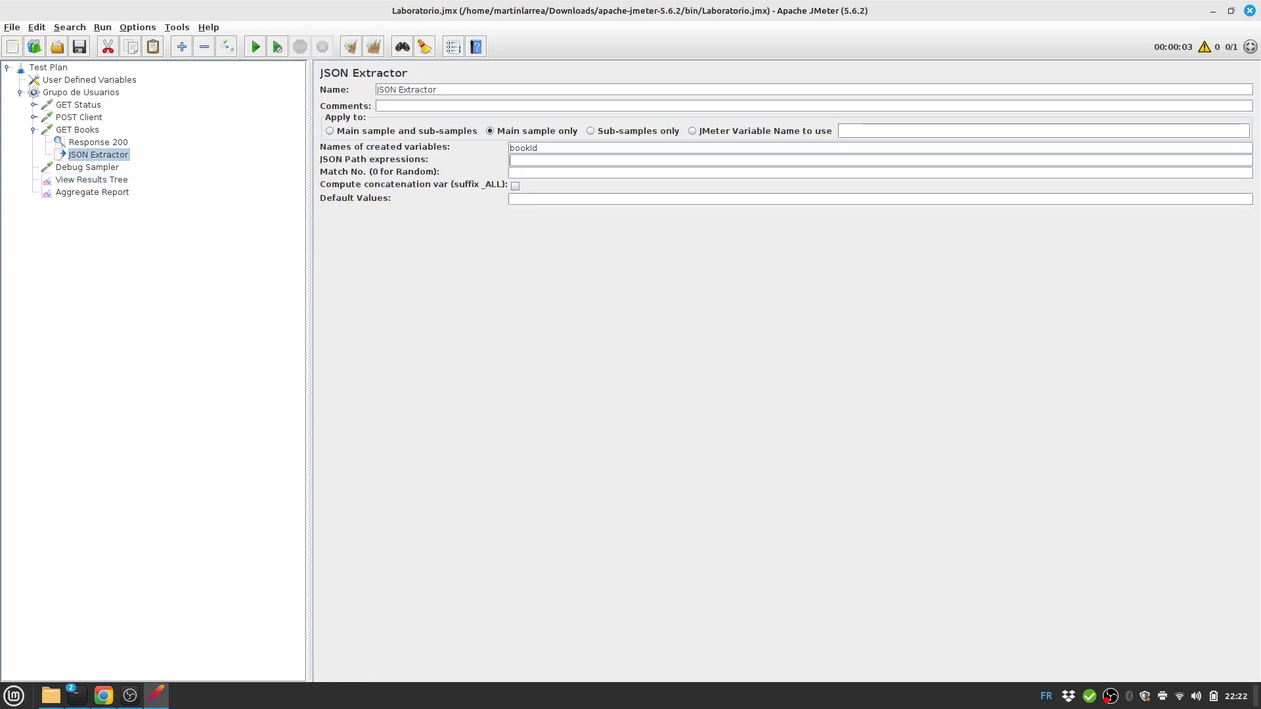
text($)
text([])
text(0)
text(.id)
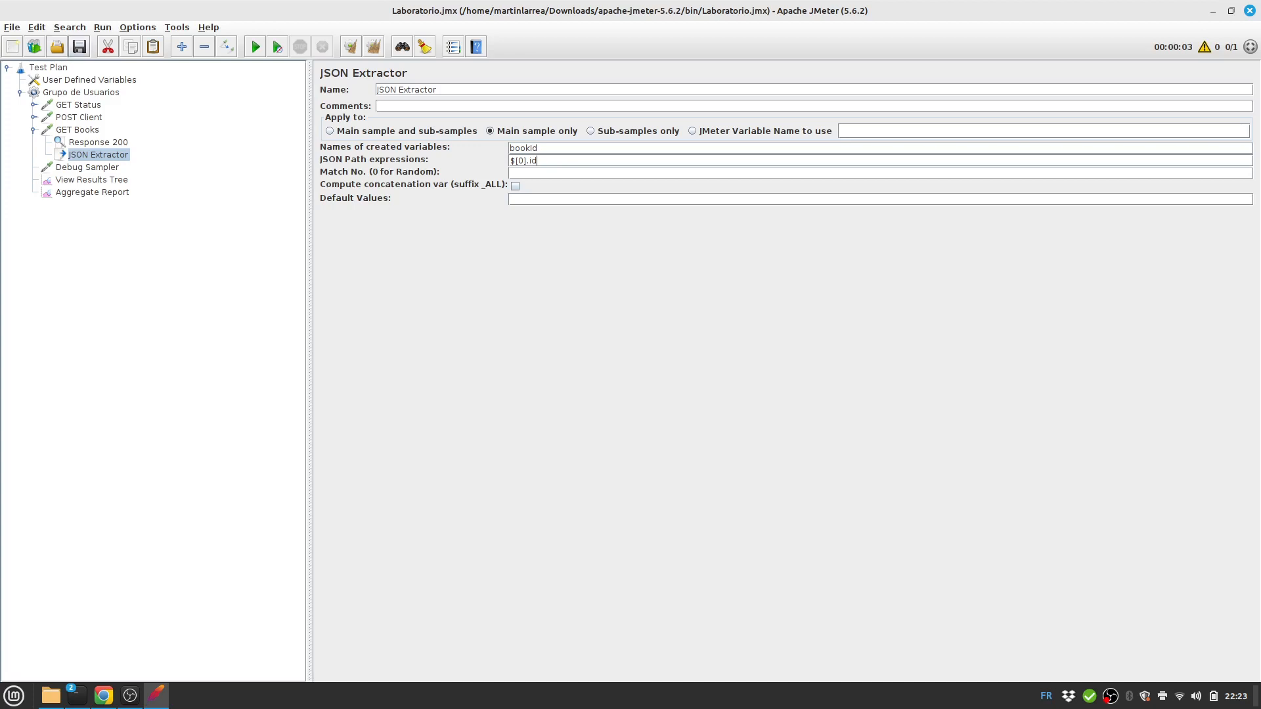
click(79, 47)
Rerun from cleared results, confirm the Debug Sampler shows bookId=1, and collapse GET Books.
click(92, 180)
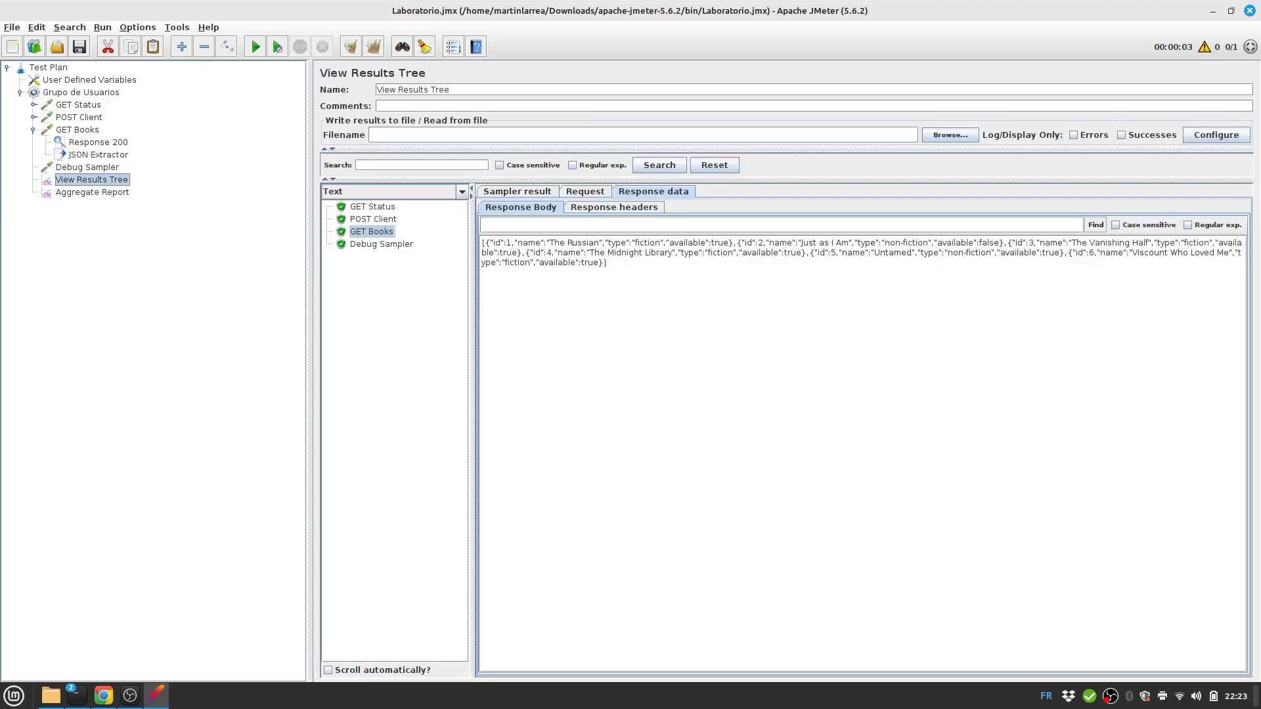
click(373, 47)
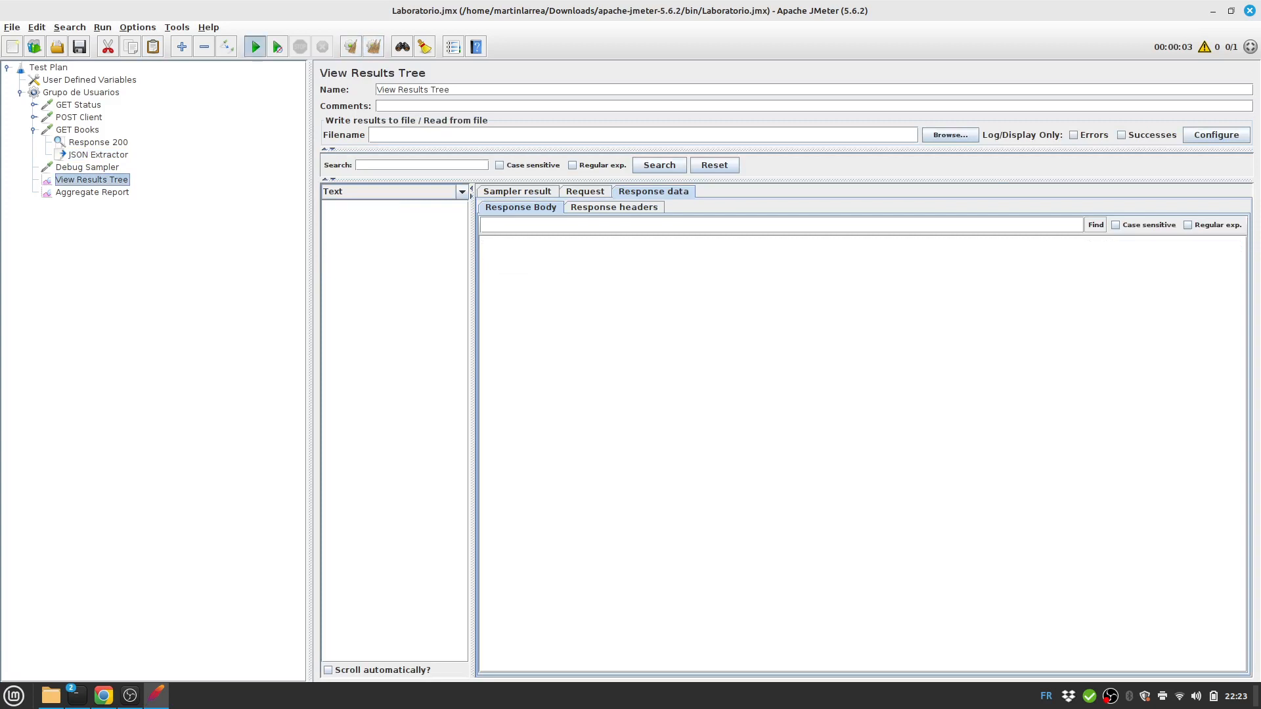
click(255, 47)
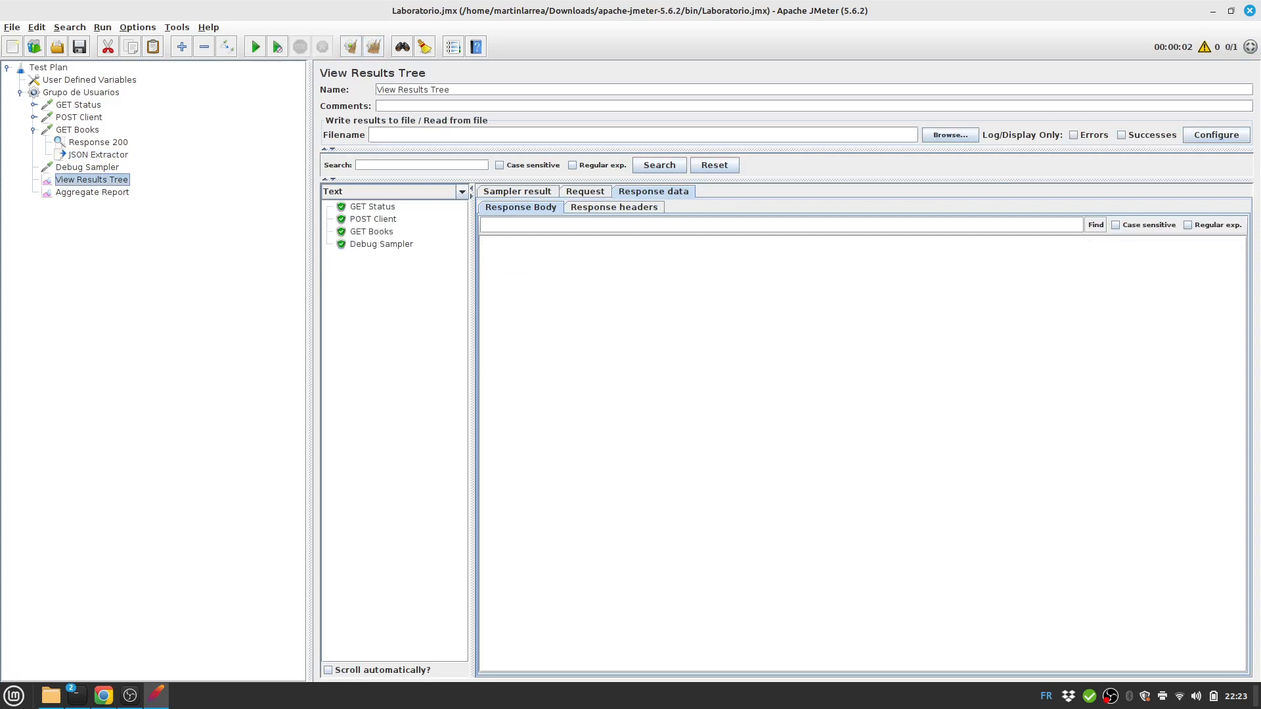
click(382, 244)
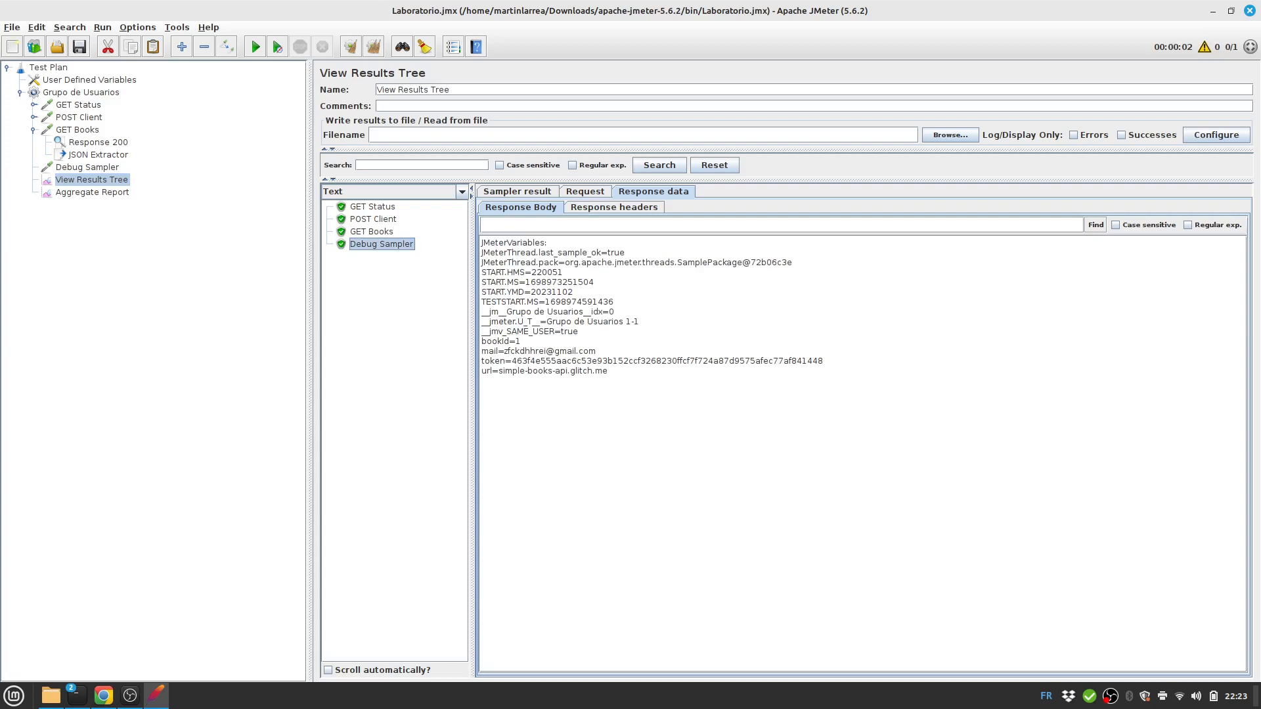
click(372, 232)
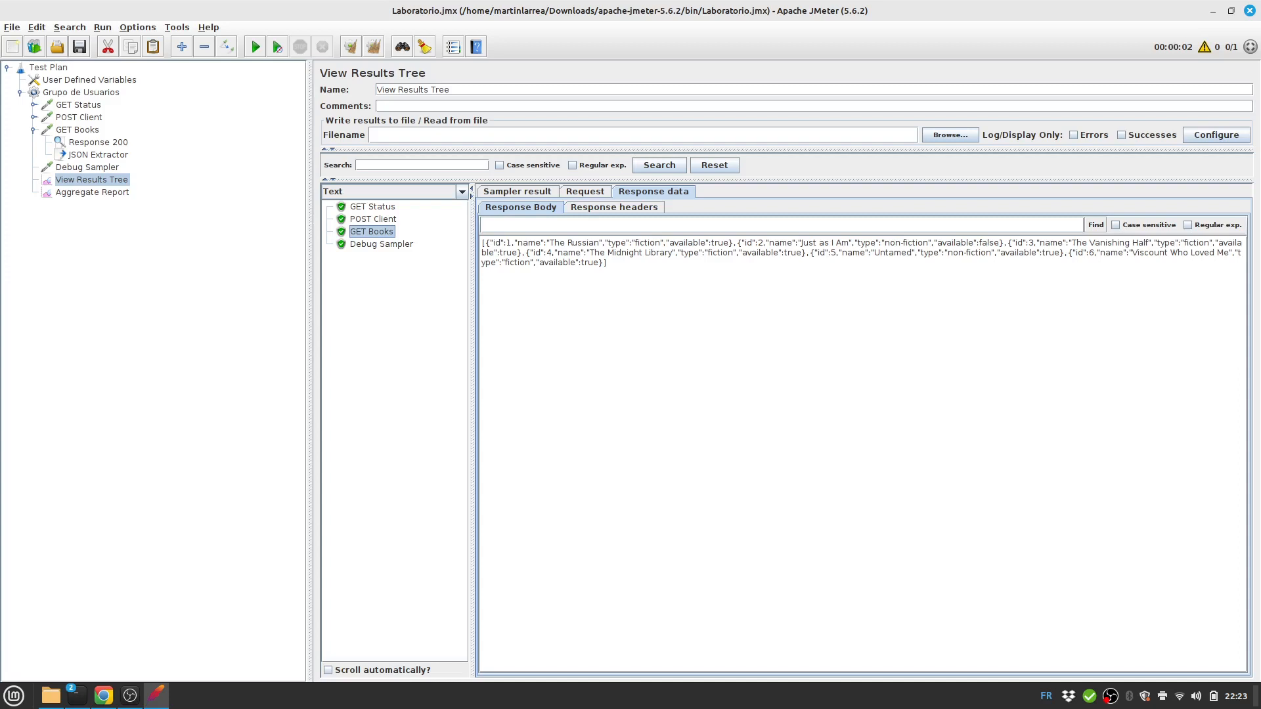
click(34, 130)
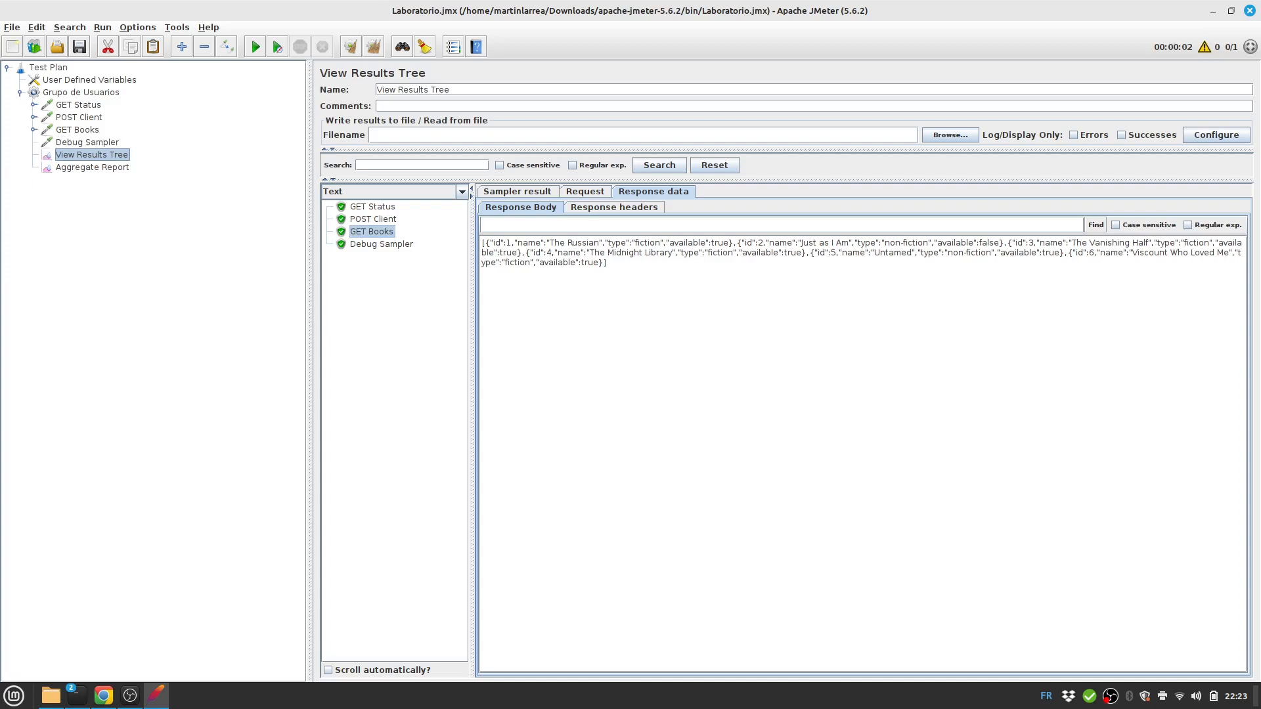
Review the GET /books/:bookId slide, then select the Grupo de Usuarios thread group.
key(alt+Tab)
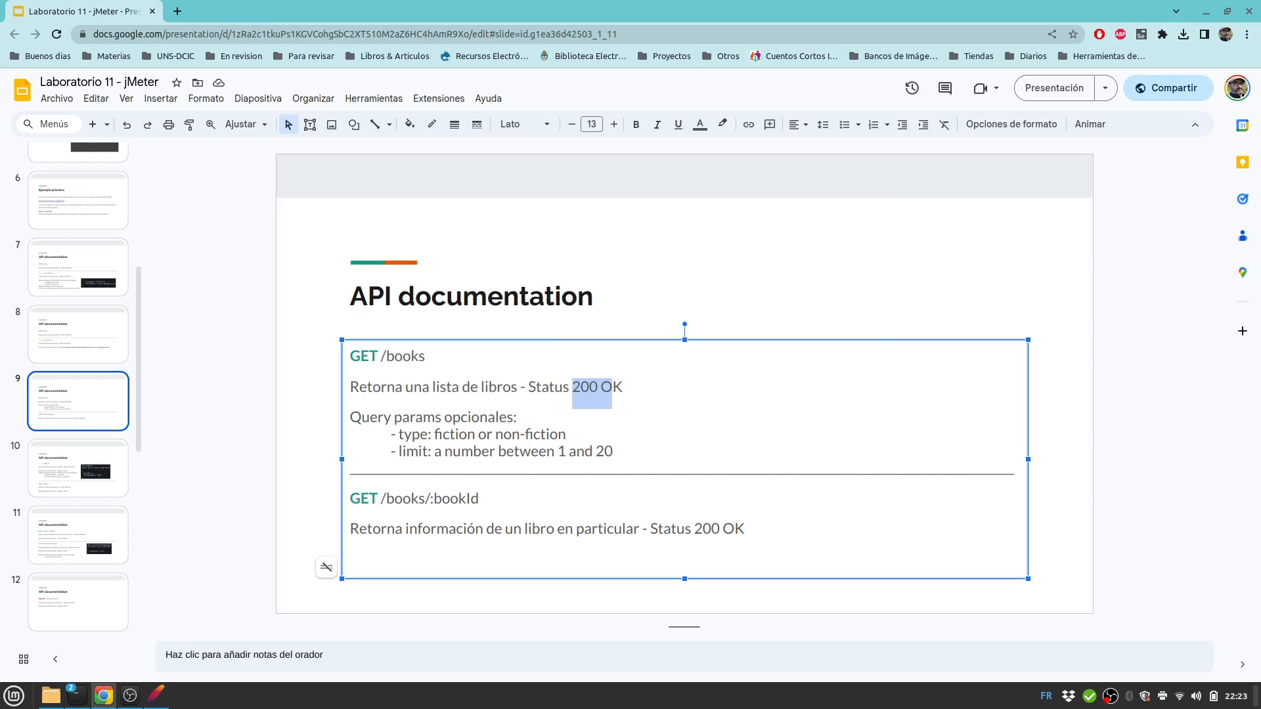
key(alt+Tab)
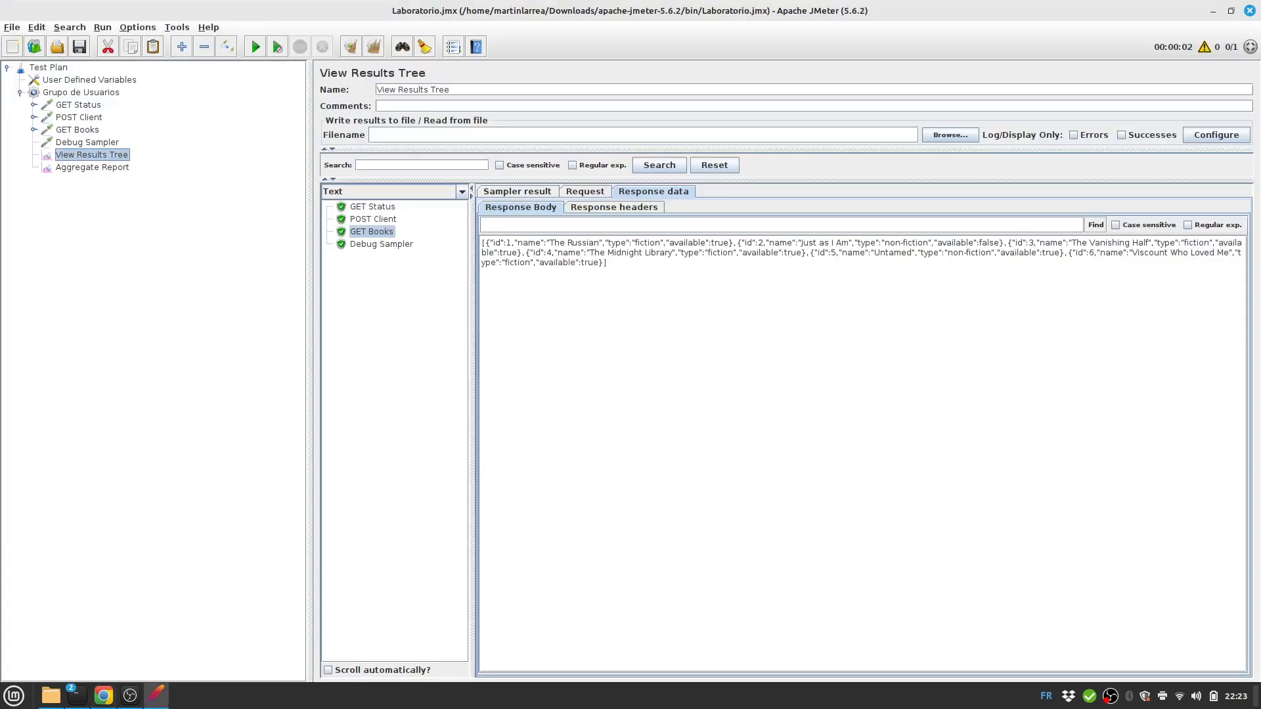
click(76, 91)
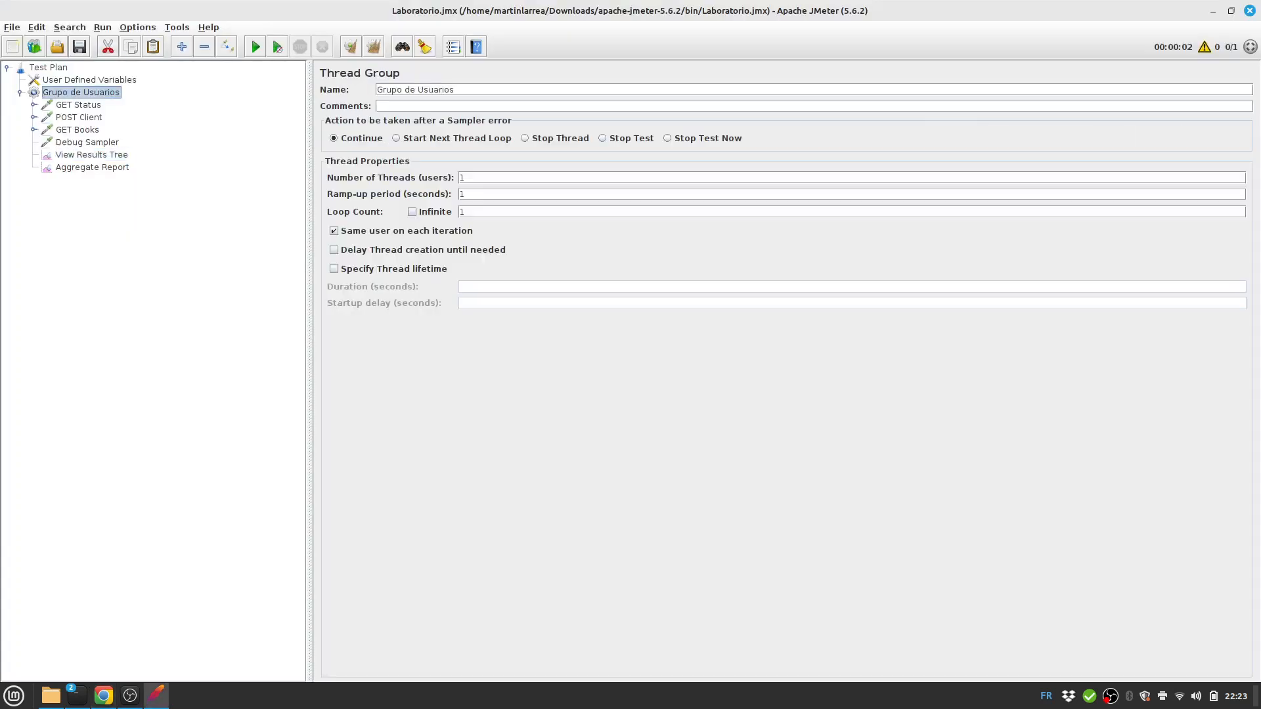
Add an HTTP Request named GET Book by Id with server ${url} and path /books/${bookId}.
right_click(76, 92)
mouse_move(92, 100)
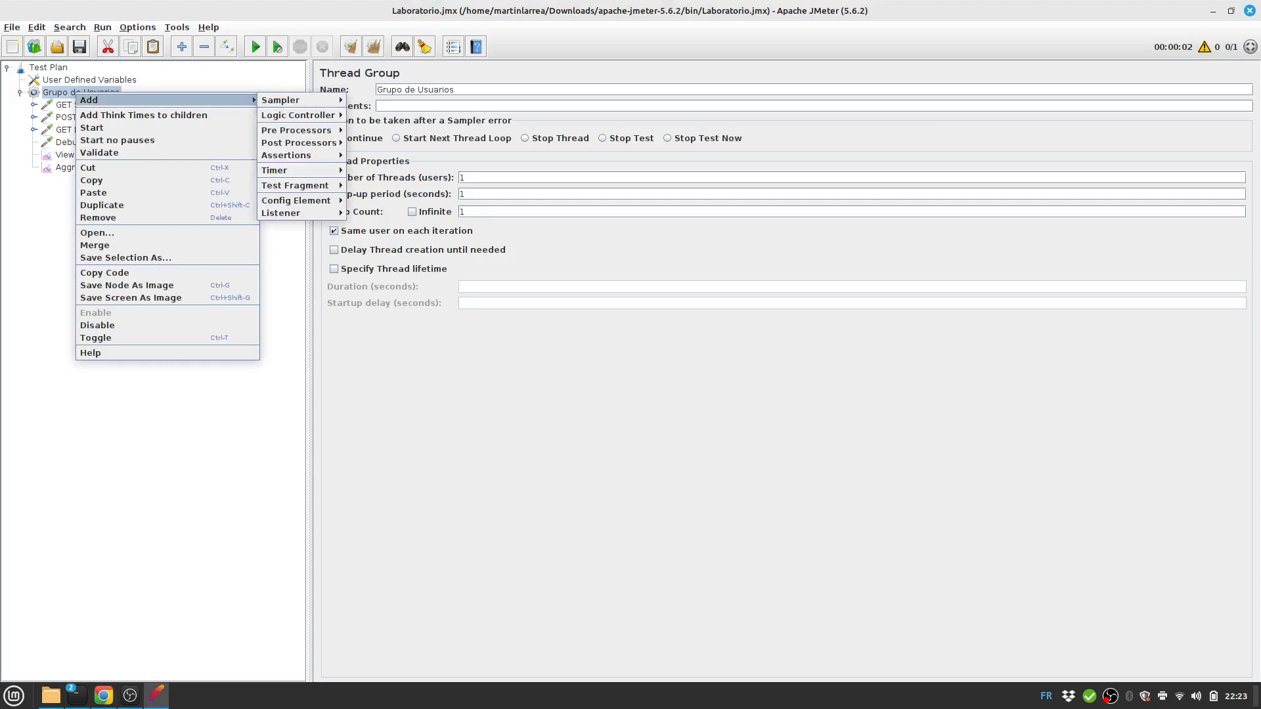
mouse_move(282, 100)
click(380, 112)
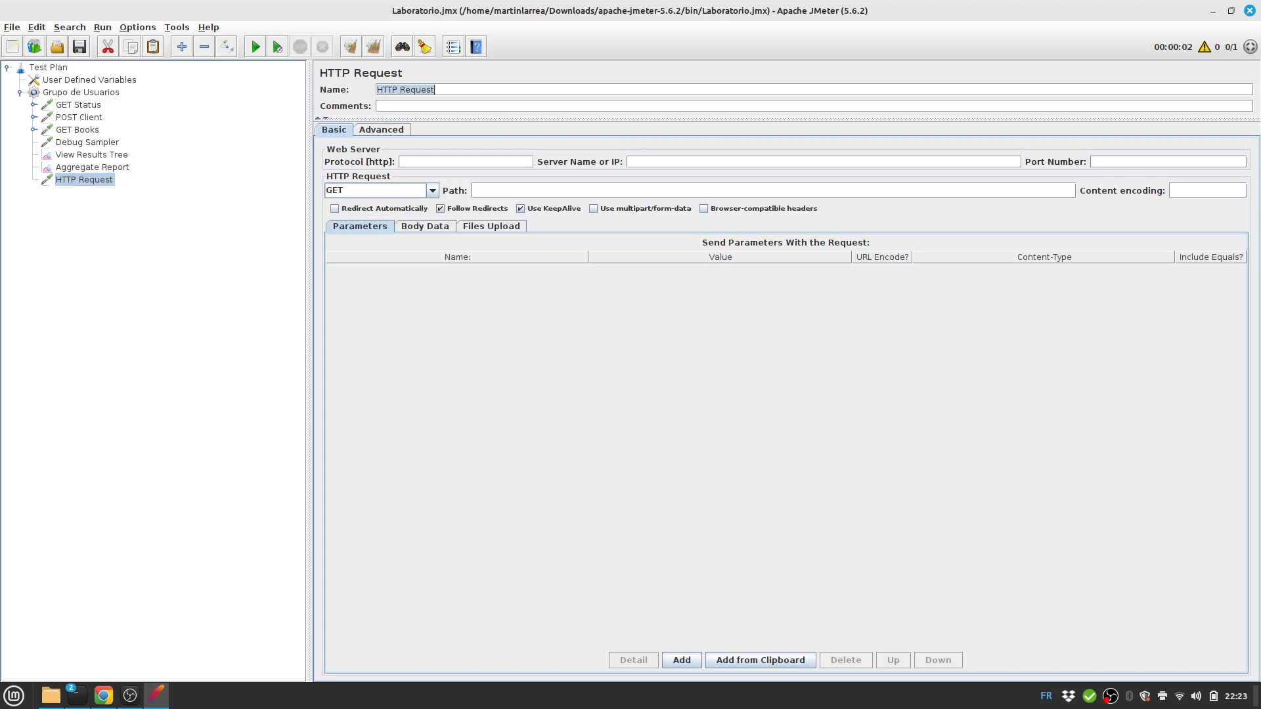
text(G)
text(ET Bo)
text(ok by Id)
text($)
text({url})
text(/books)
key(alt+space)
key(Escape)
key(alt+Tab)
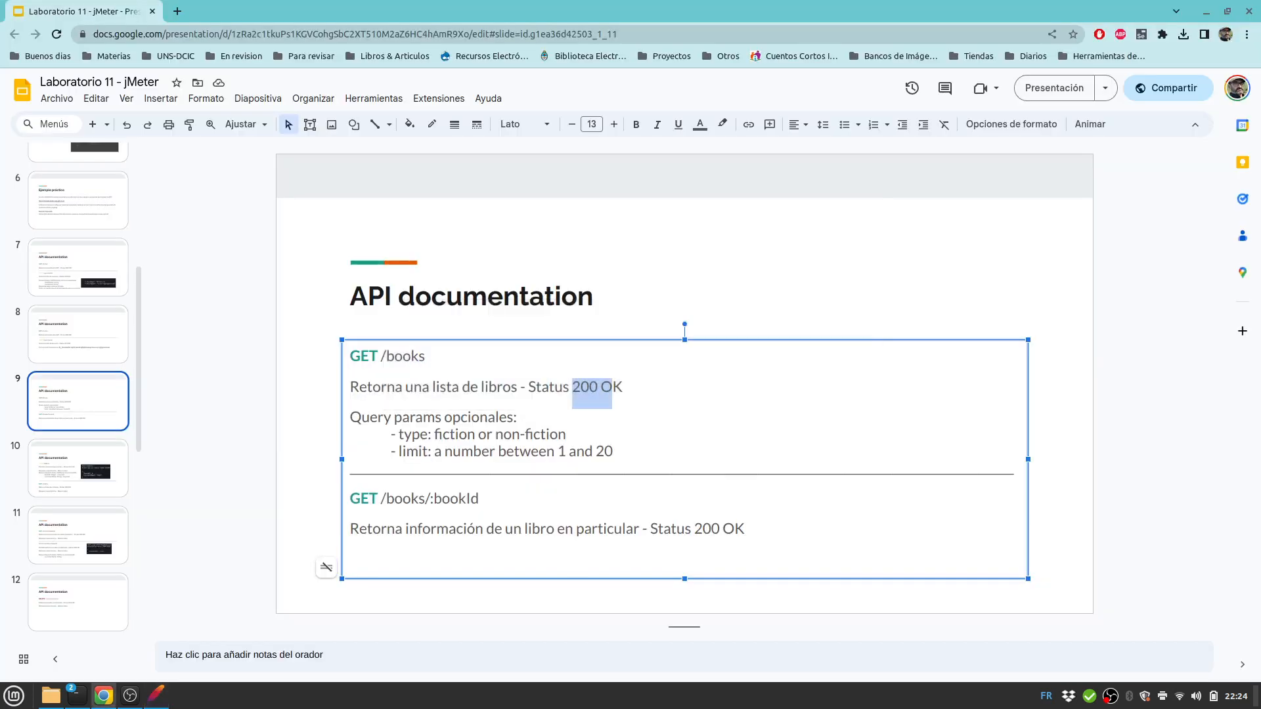
key(alt+Tab)
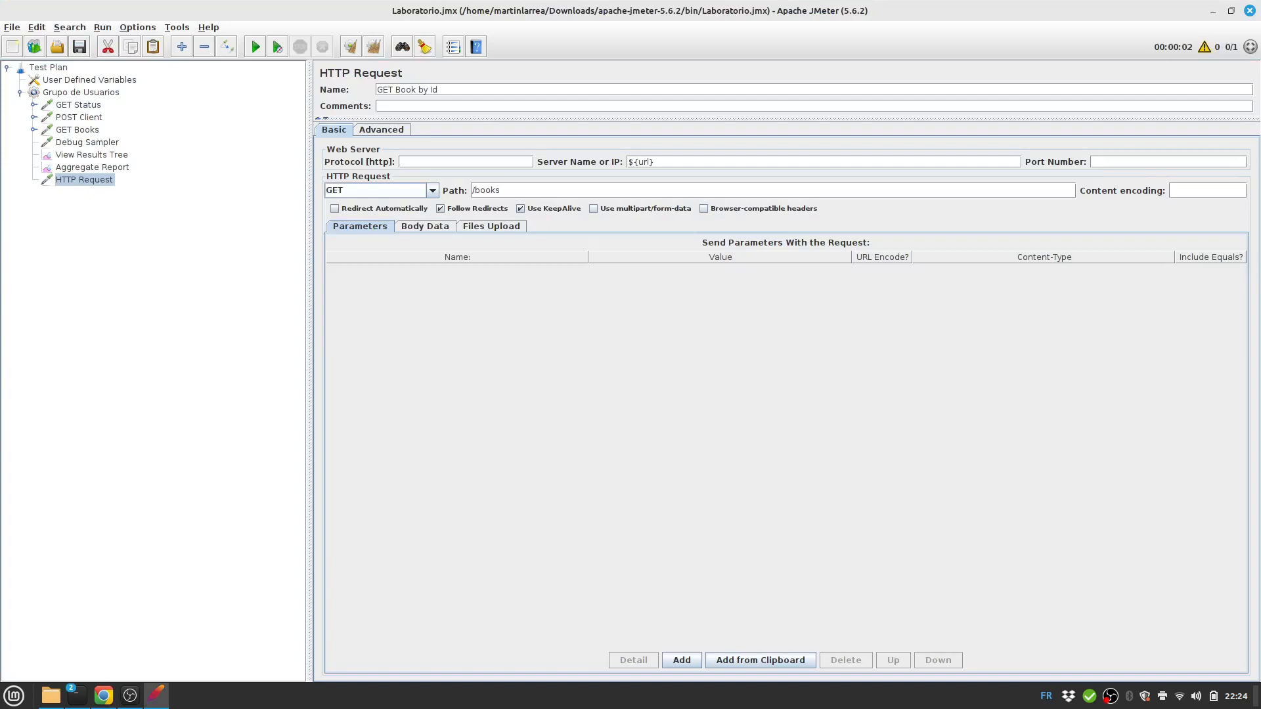
text(/${bookId})
Save the plan and move GET Book by Id right after GET Books.
key(alt+Tab)
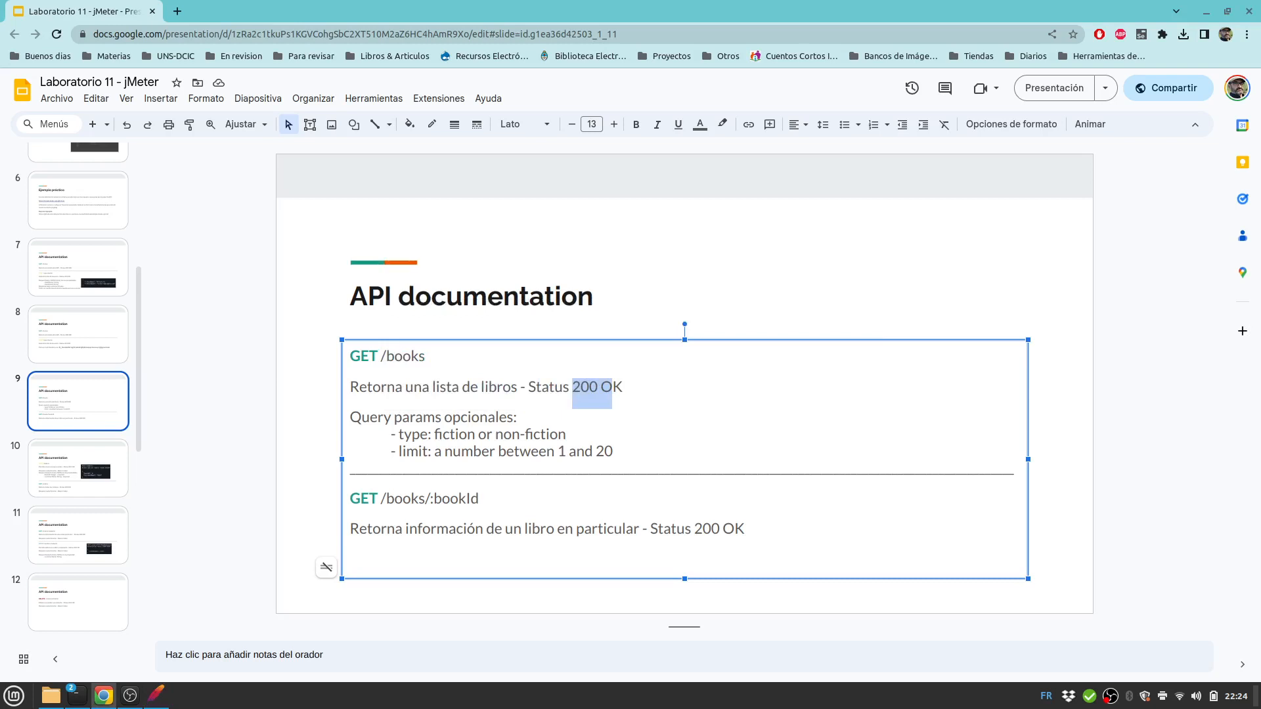
key(alt+Tab)
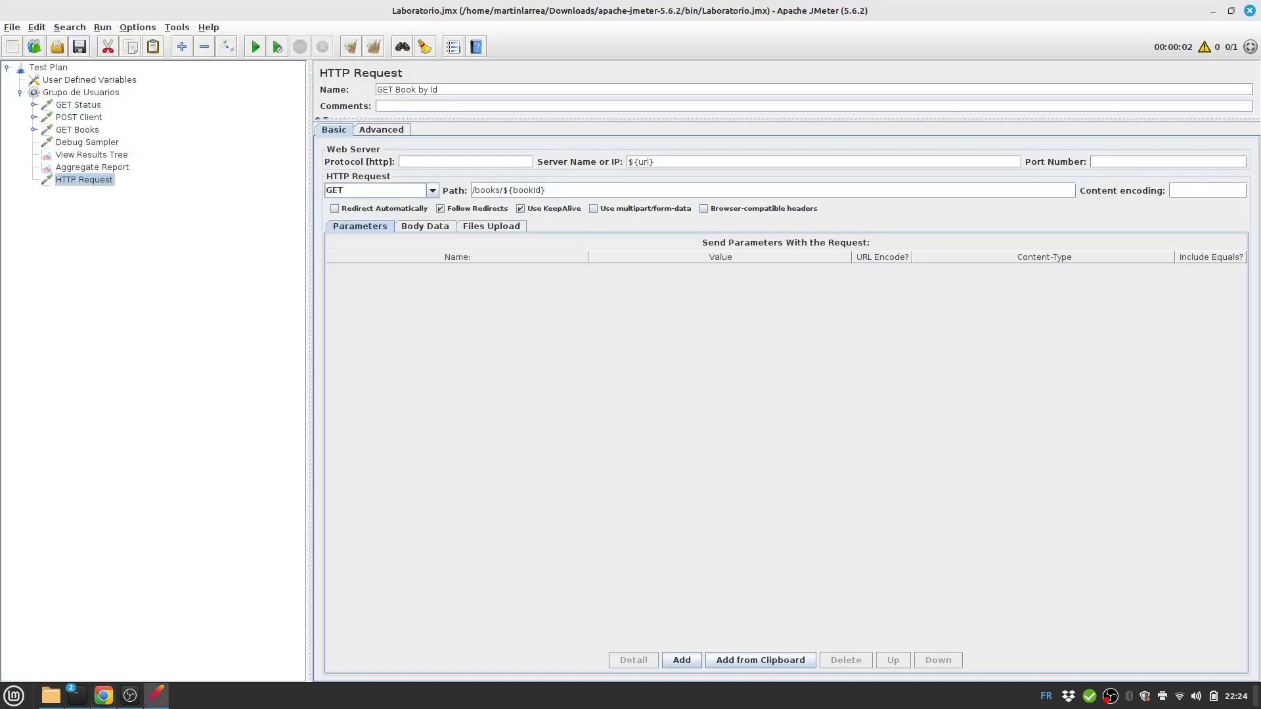
key(ctrl+s)
drag(85, 179, 85, 138)
right_click(91, 141)
Give GET Book by Id a 'Response 200' Response Assertion requiring response code 200.
mouse_move(131, 149)
mouse_move(289, 149)
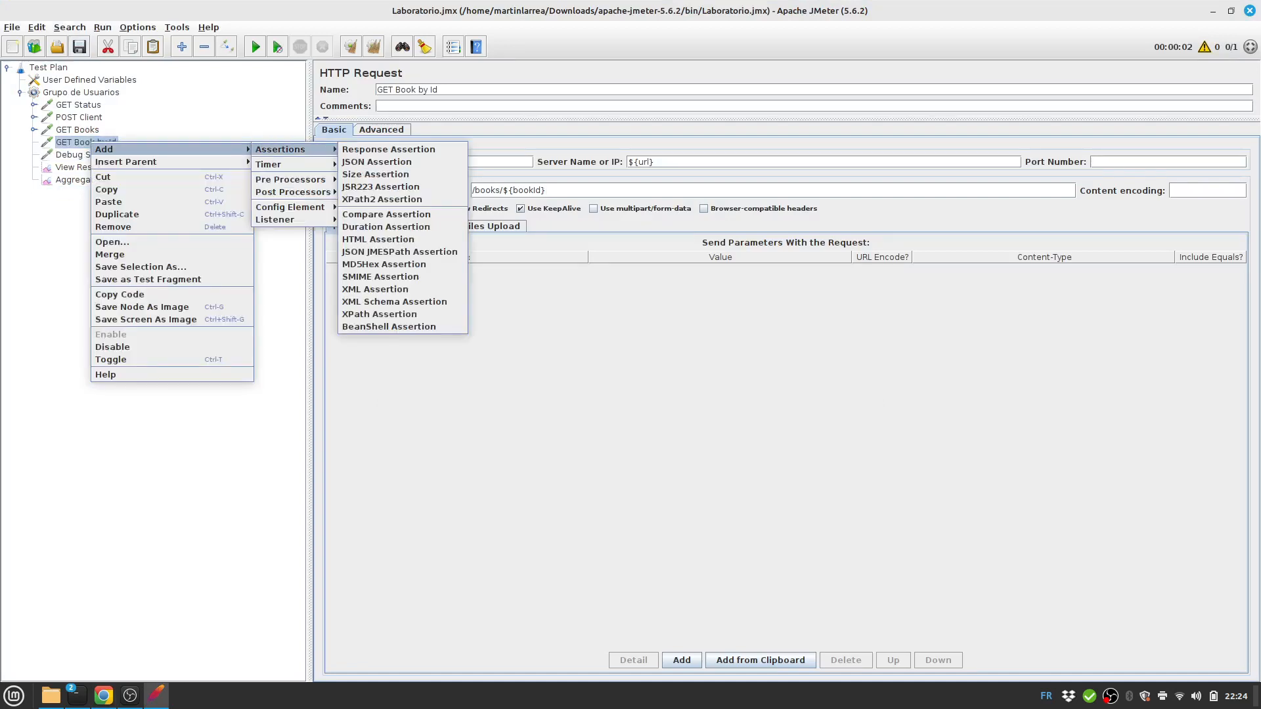
click(387, 149)
key(alt+Tab)
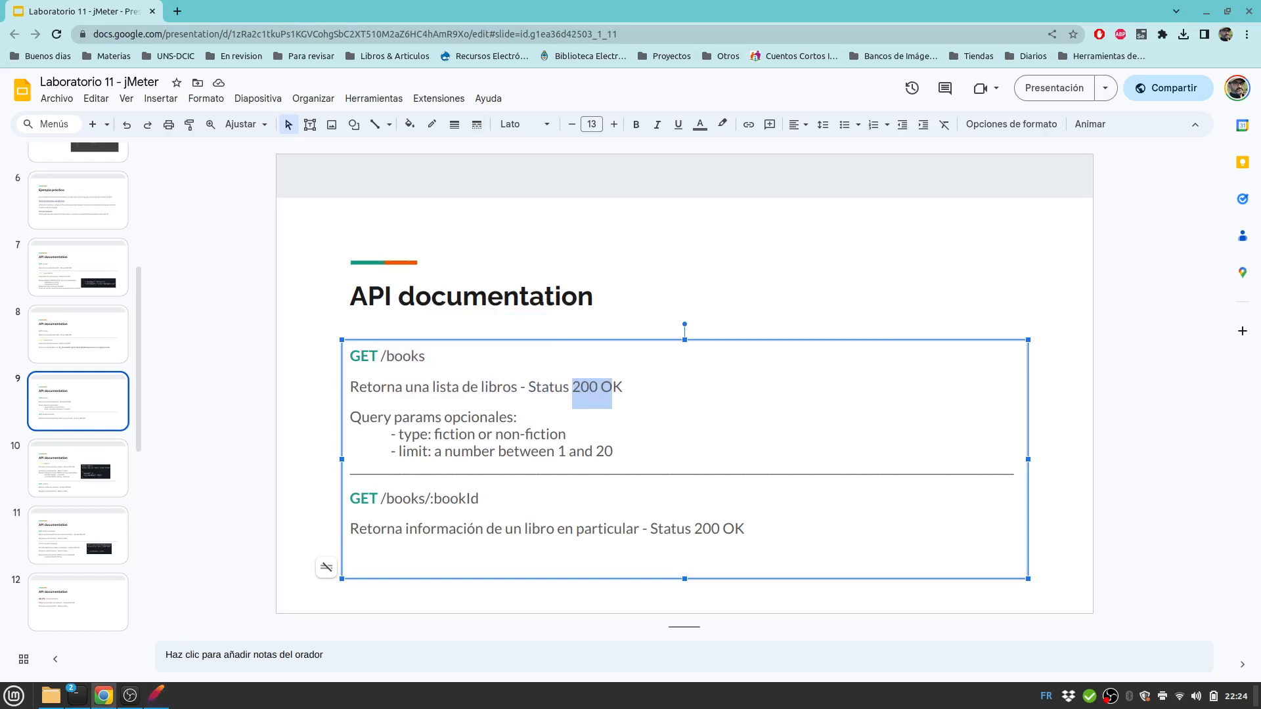
key(alt+Tab)
click(599, 167)
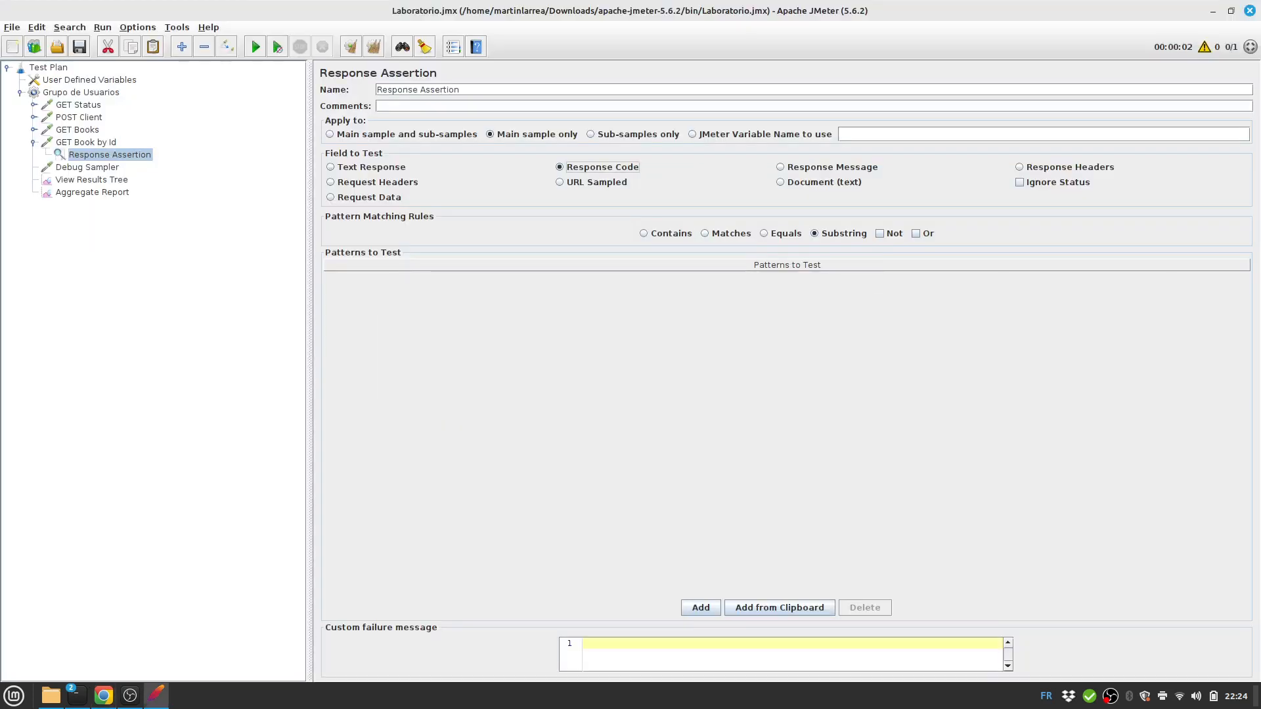
double_click(449, 90)
text(200)
click(701, 608)
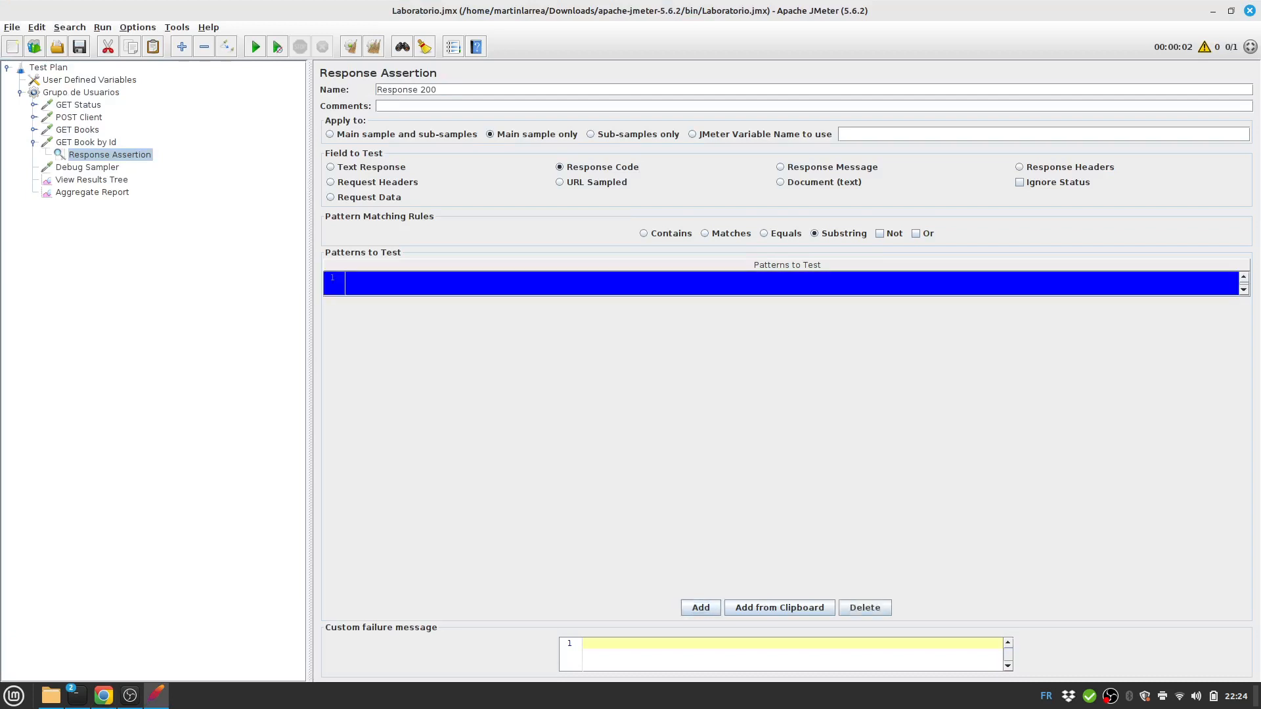
text(200)
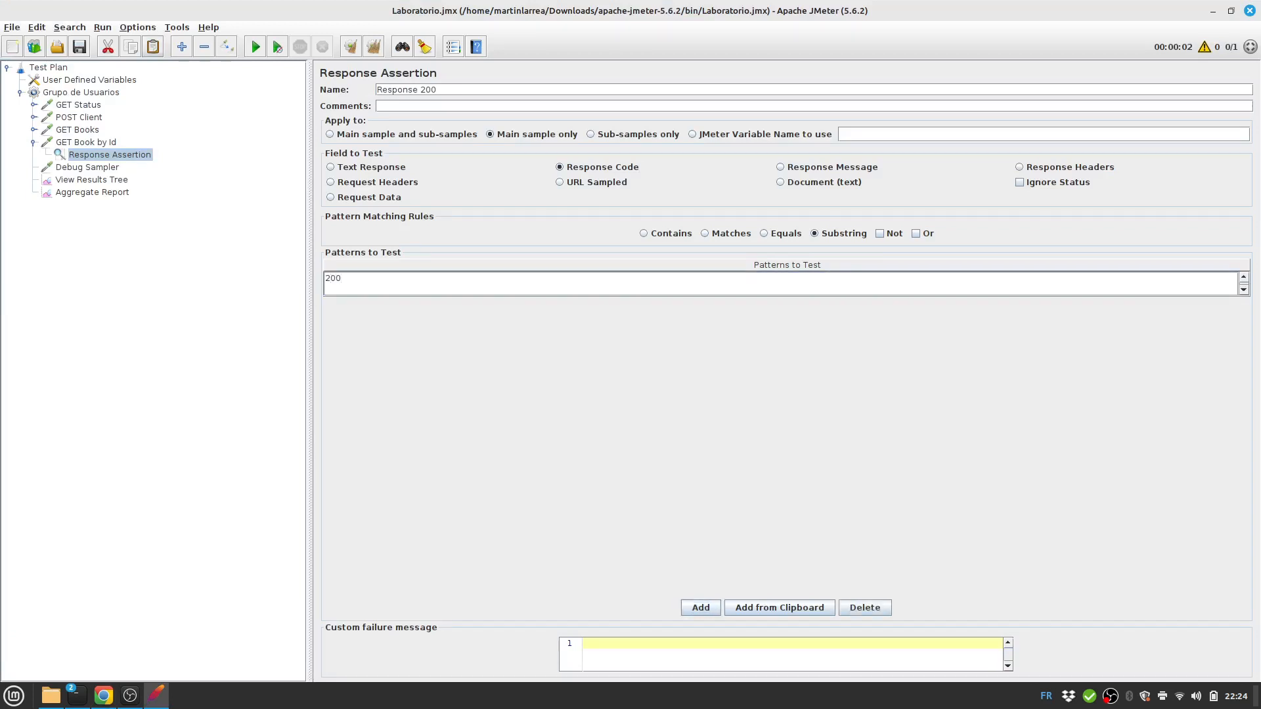
click(79, 47)
click(34, 142)
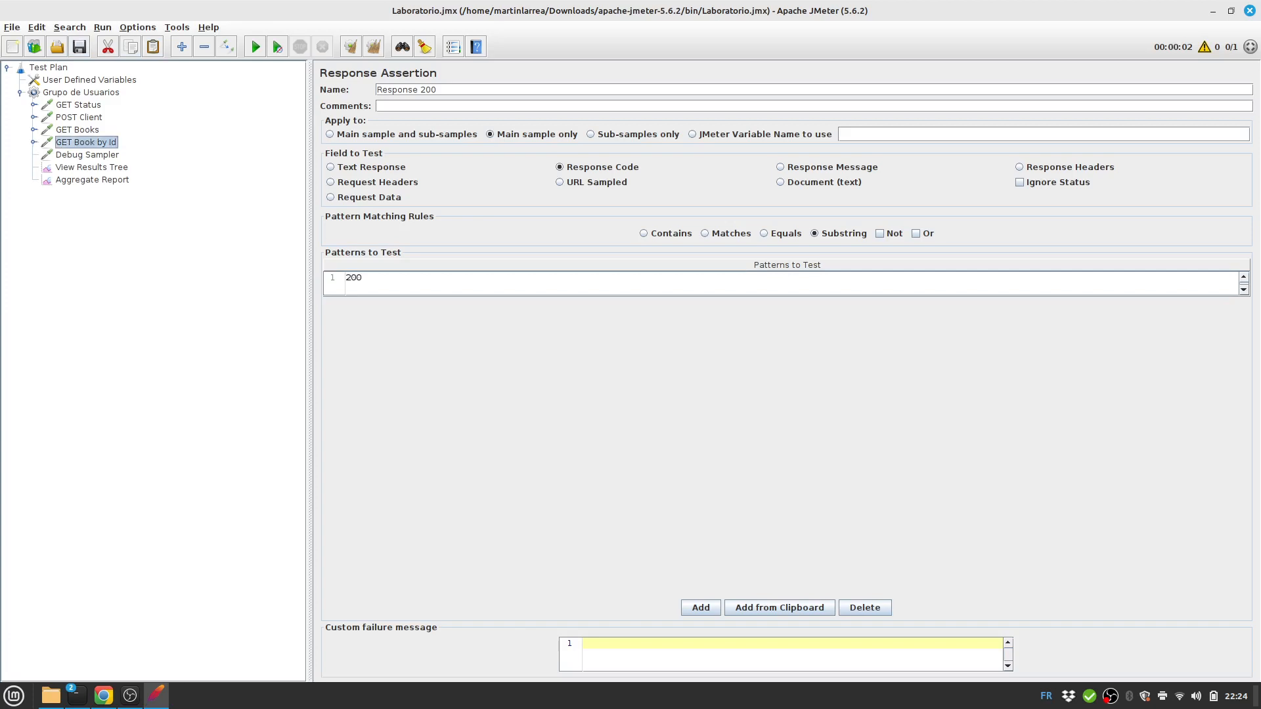
click(92, 168)
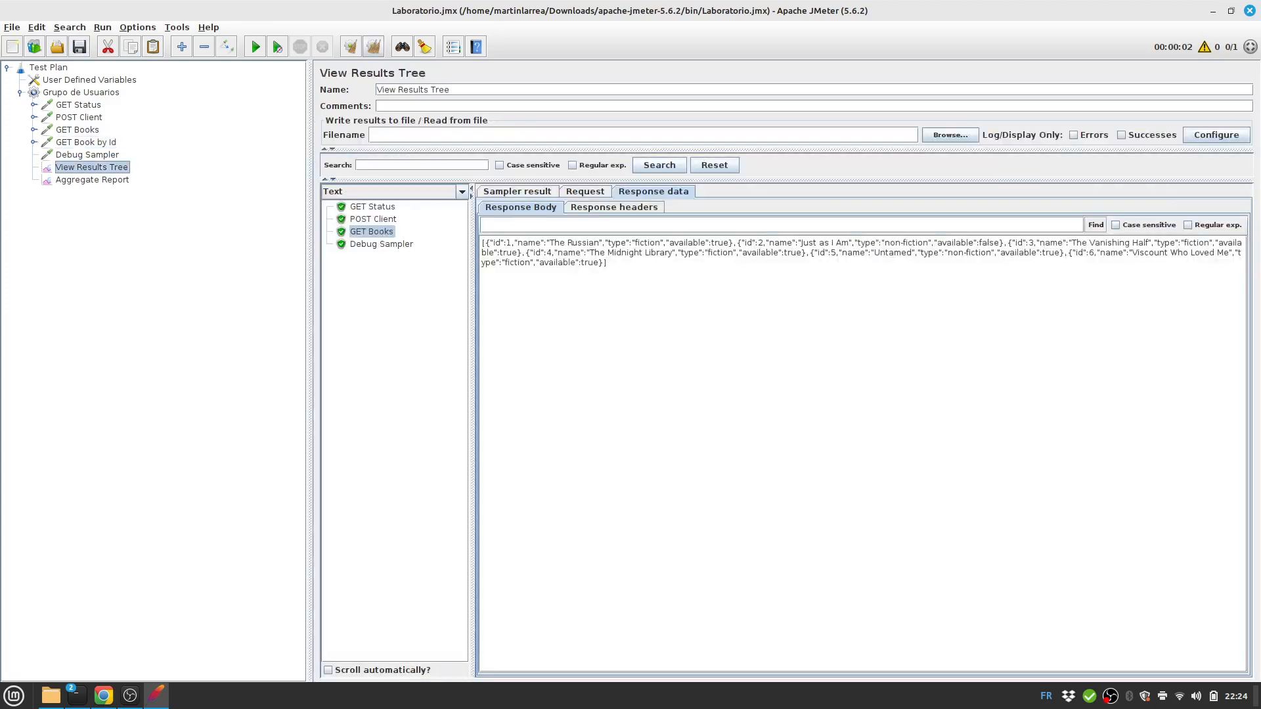
Rerun from cleared results and inspect GET Book by Id's response and the Debug Sampler variables.
click(373, 47)
click(256, 47)
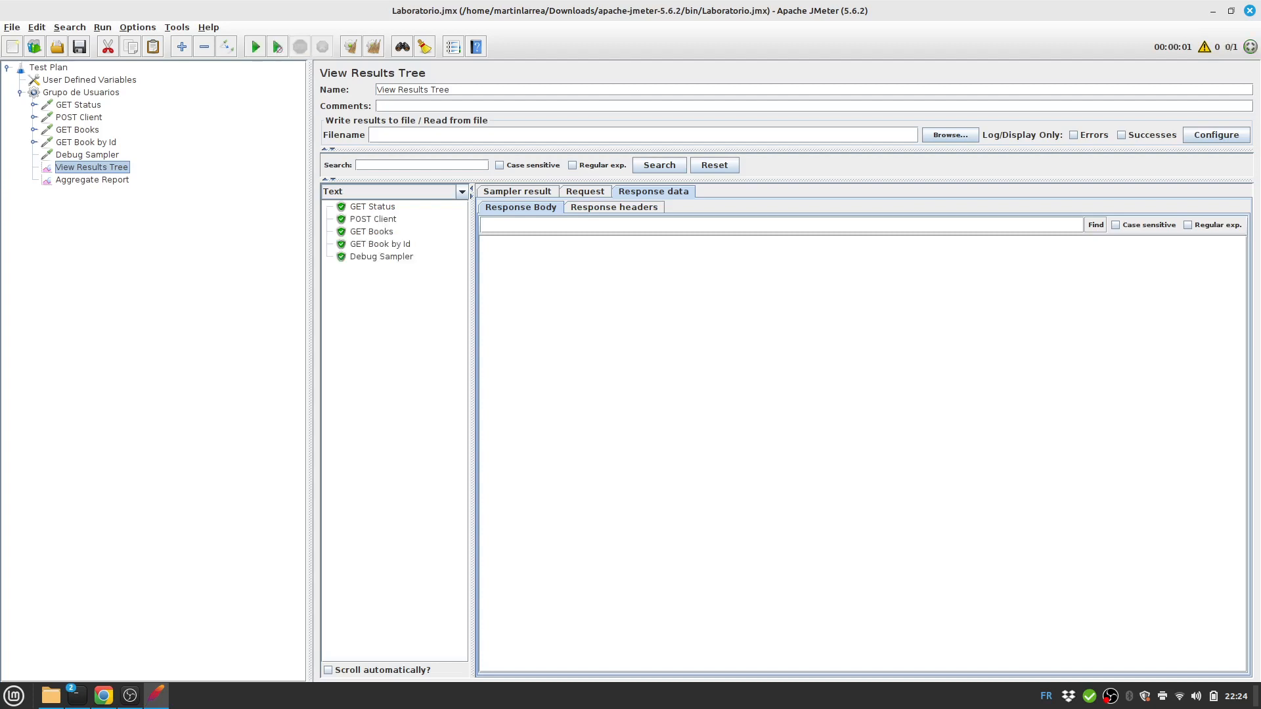
click(381, 245)
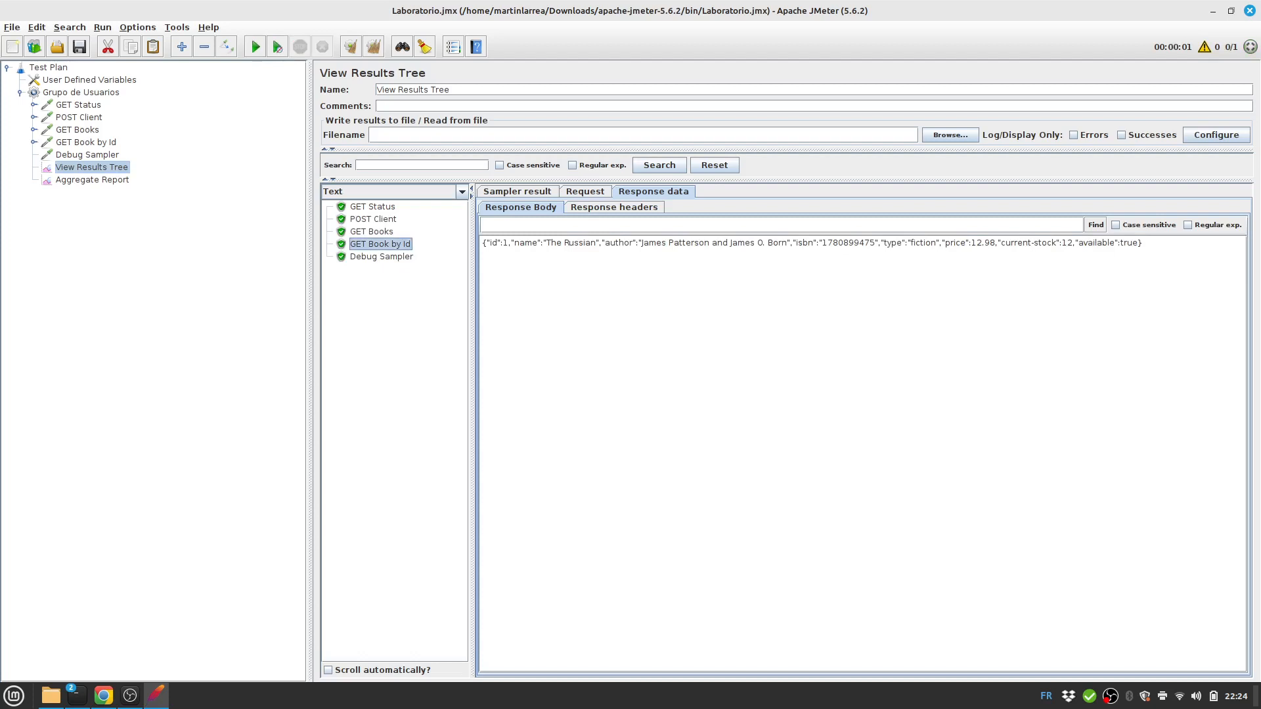
click(381, 257)
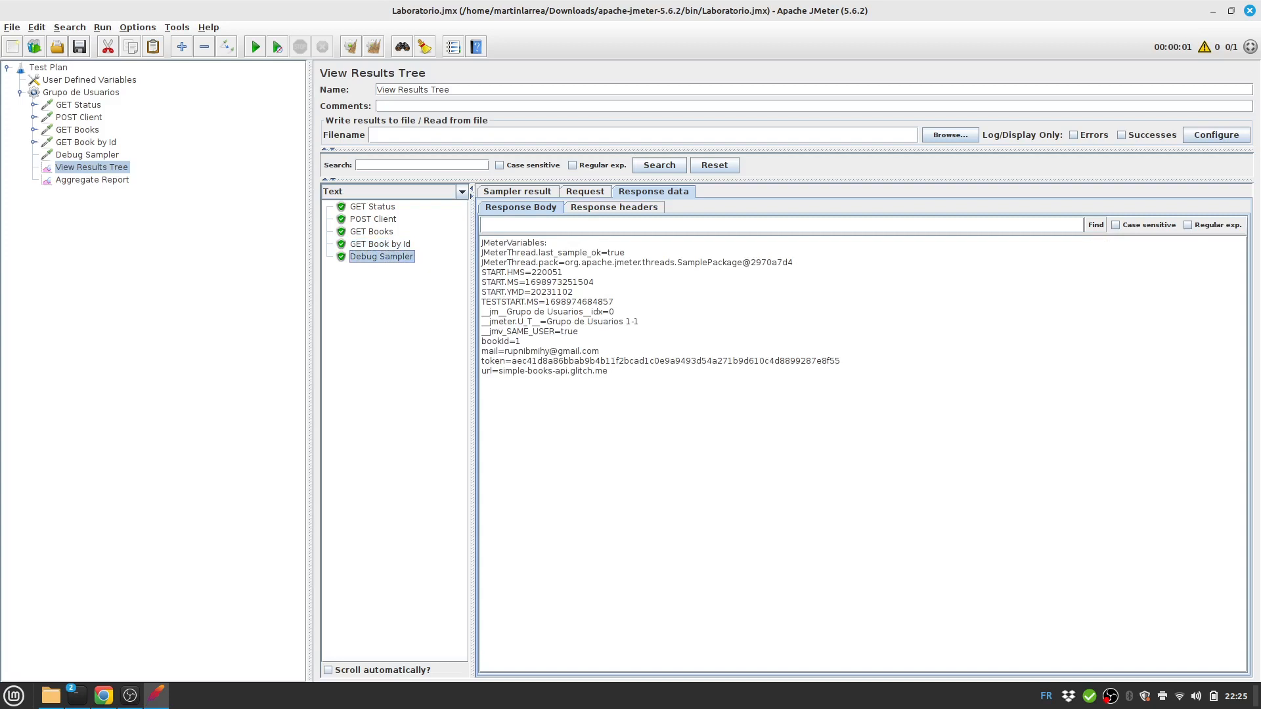
key(alt+Tab)
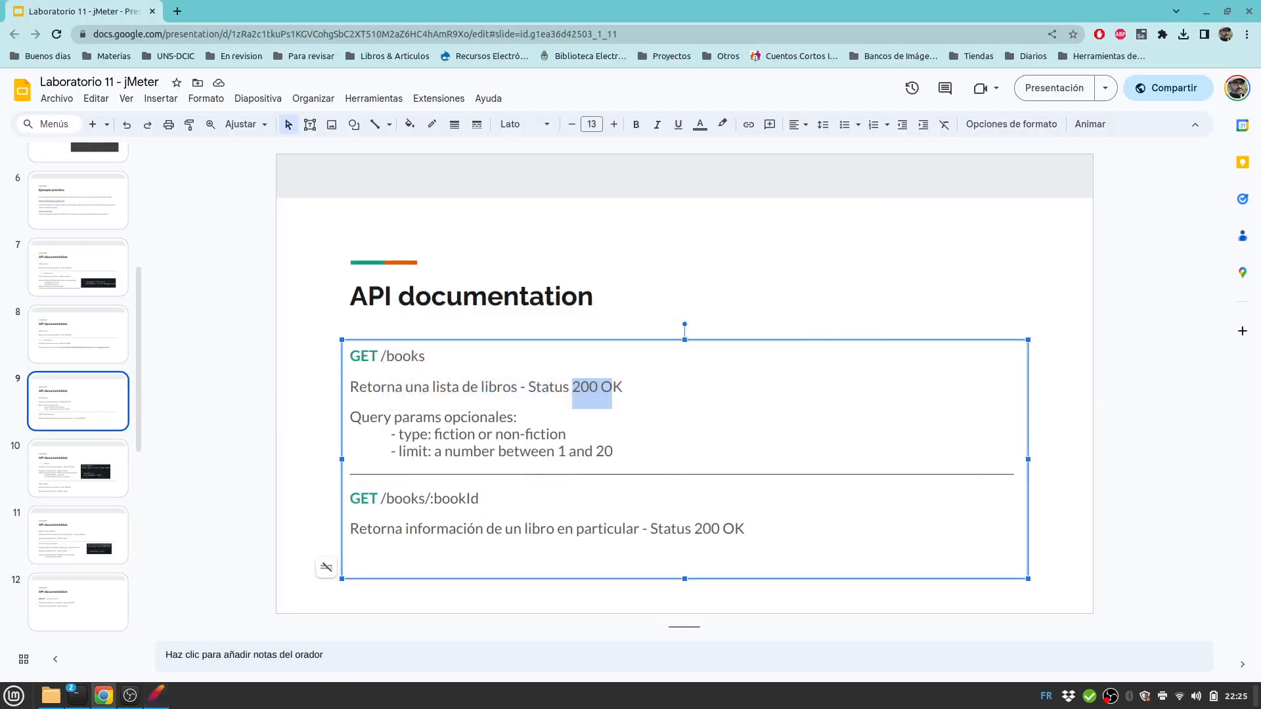
Read the POST /orders documentation on slide 10, glancing back at slide 9.
click(78, 468)
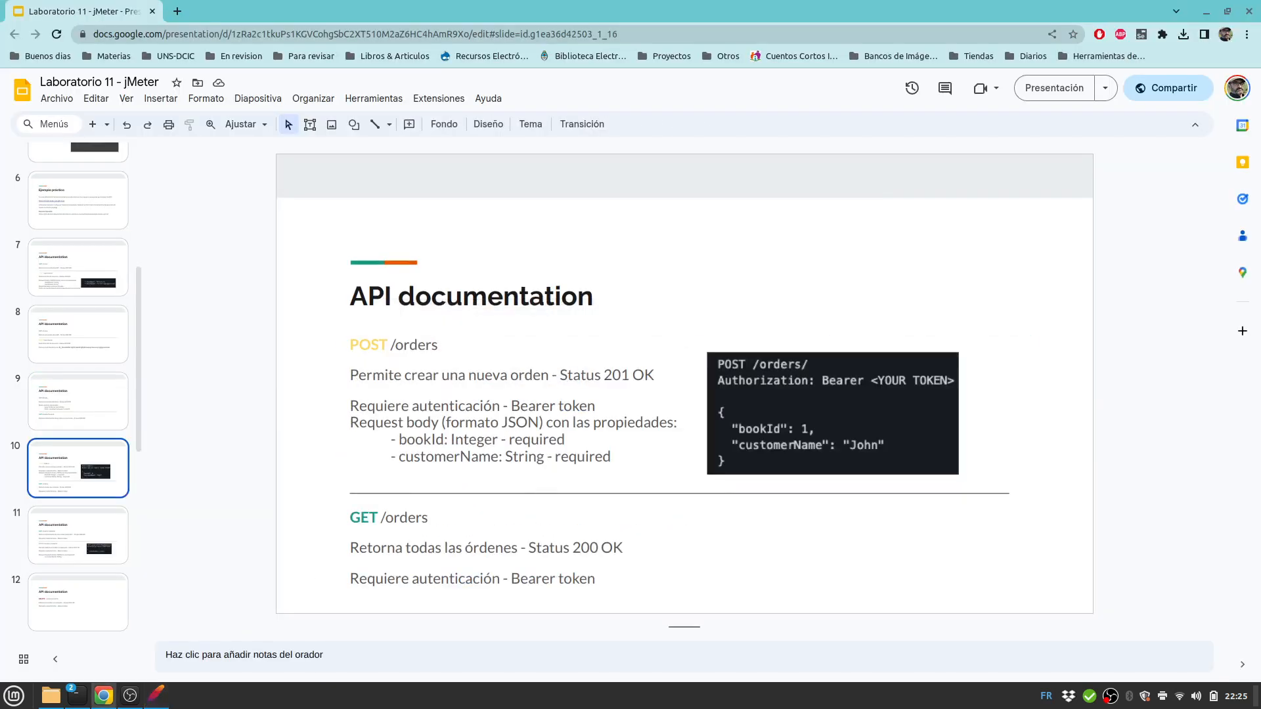
click(78, 401)
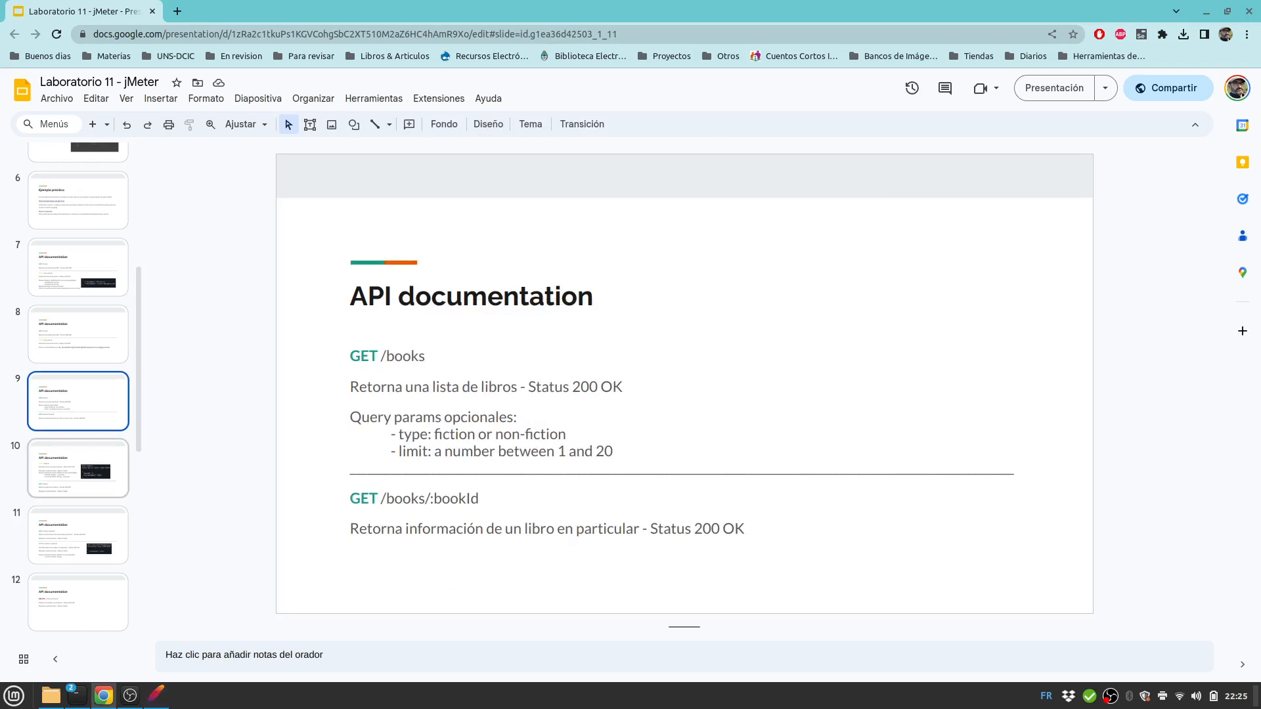
click(78, 468)
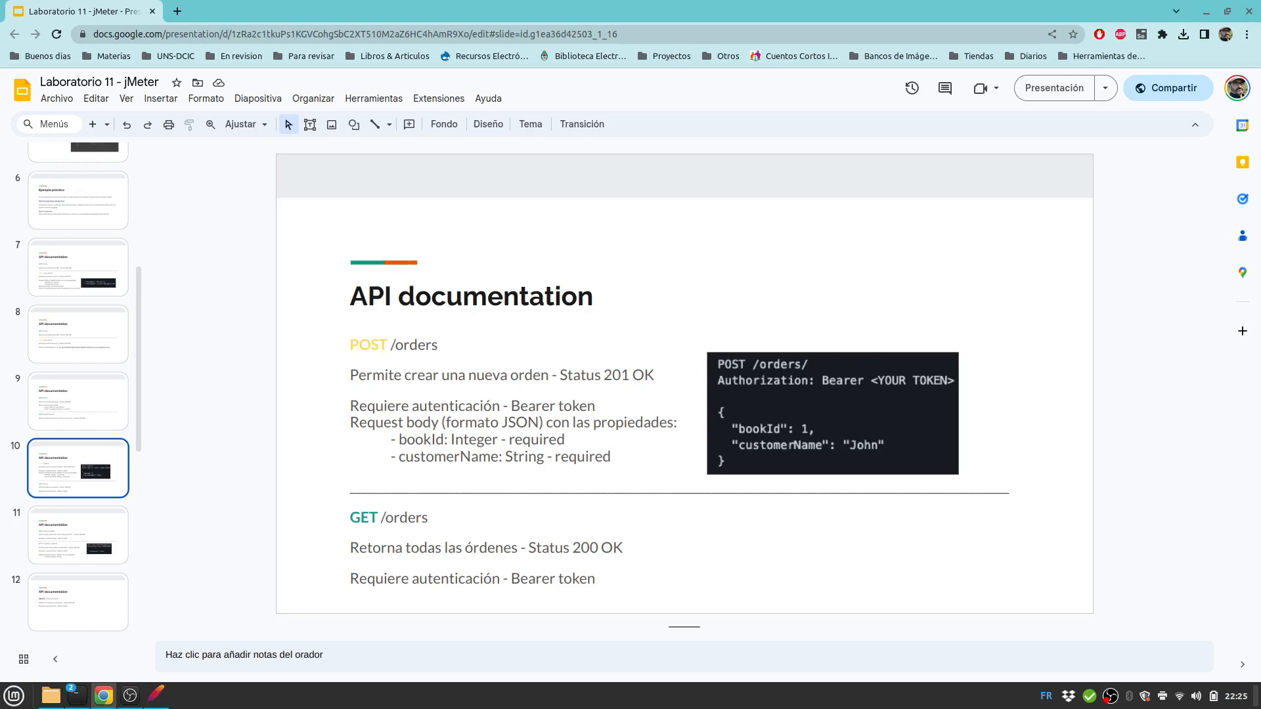
key(alt+Tab)
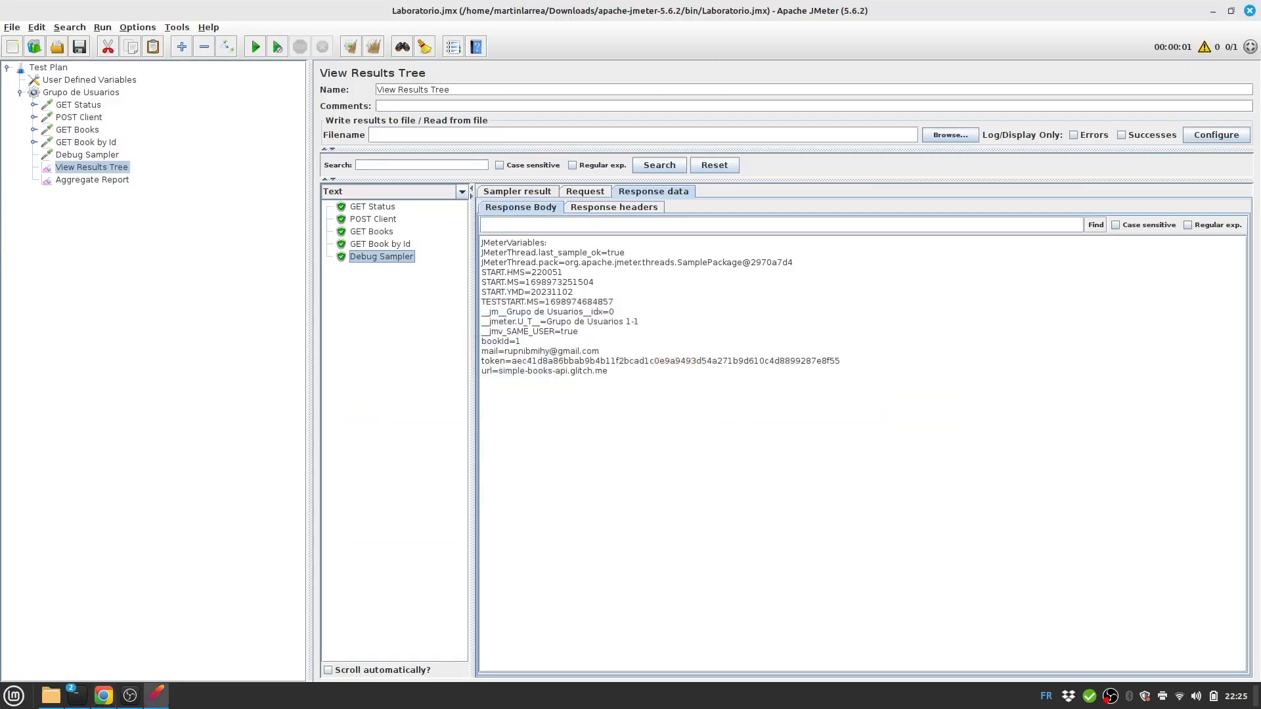
Add an HTTP Request named 'POST Reserva' with server ${url} under Grupo de Usuarios.
click(79, 92)
right_click(74, 93)
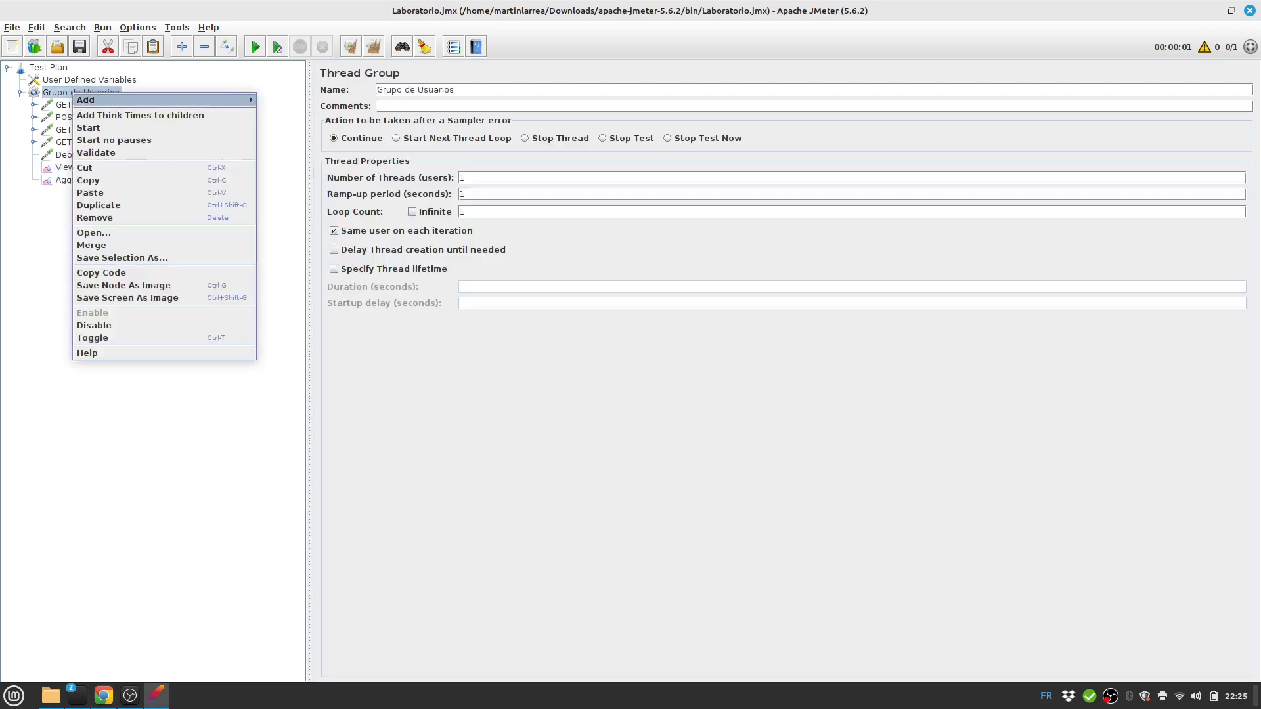
mouse_move(92, 99)
mouse_move(279, 100)
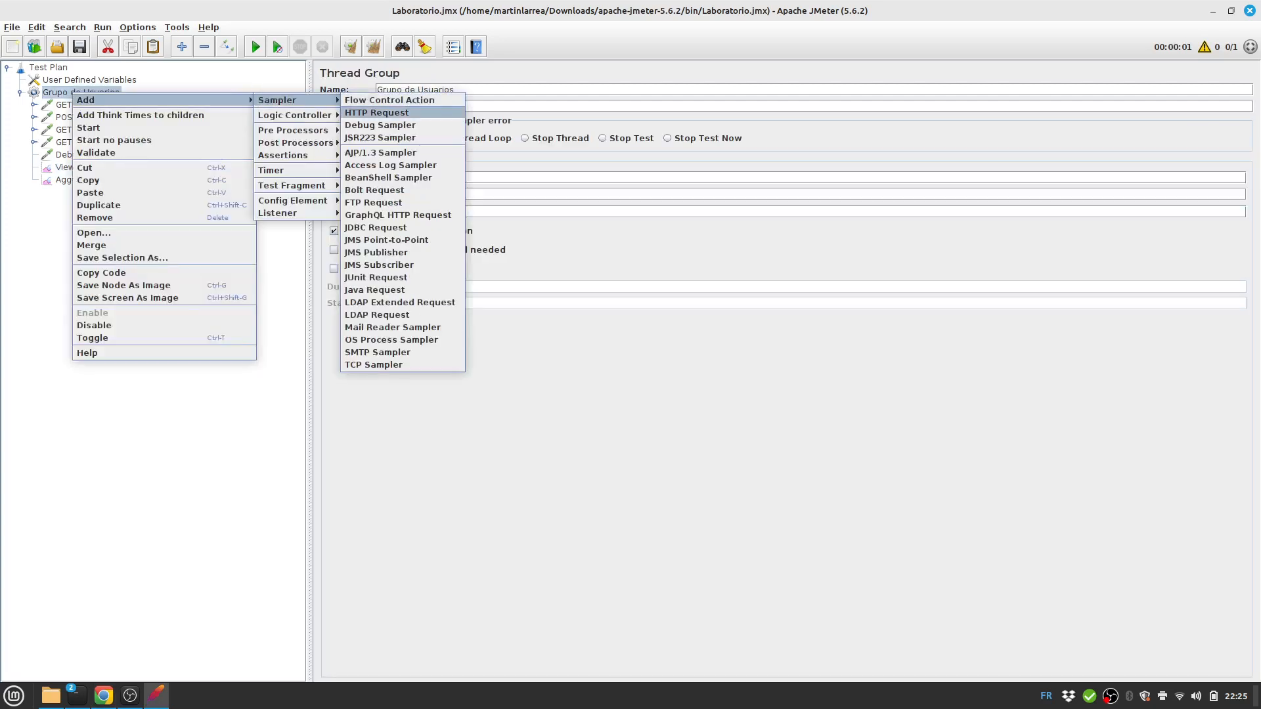
click(376, 113)
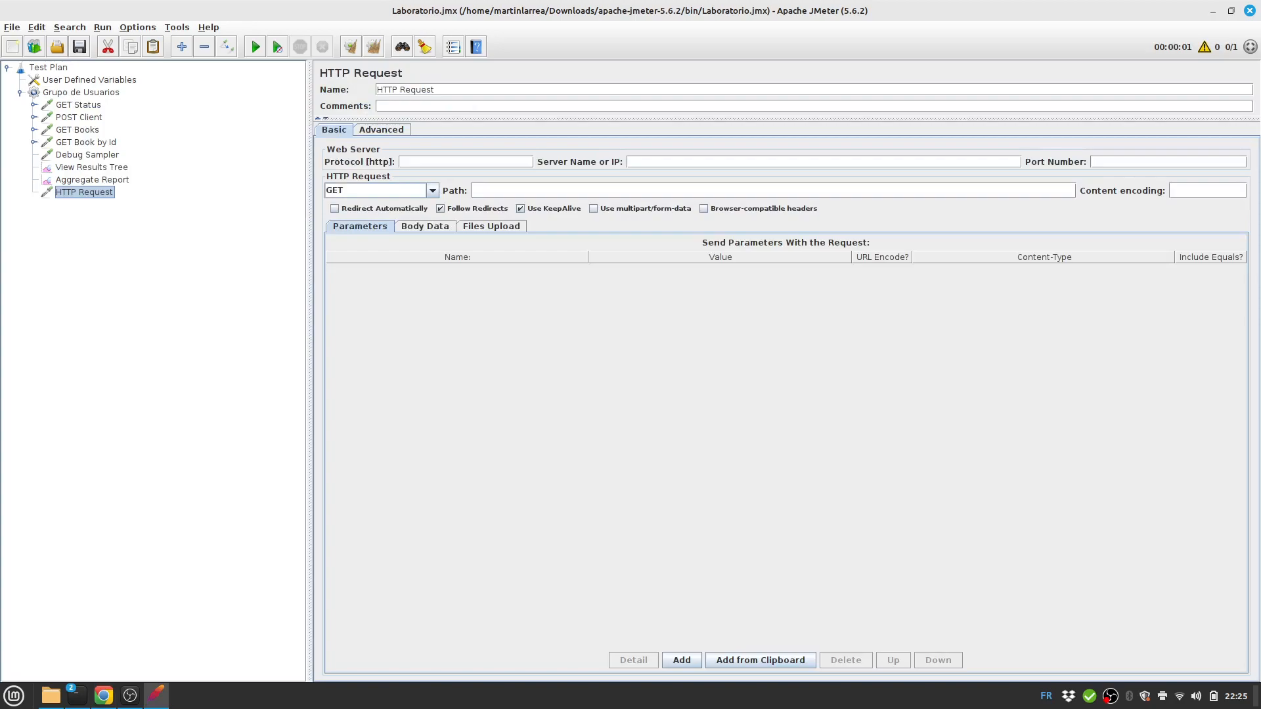
key(alt+Tab)
key(alt+Tab)
text(POST Reserba)
key(BackSpace)
text(va${})
key(Left)
text(url)
Set the request method to POST and path to orders, then switch to Body Data.
click(432, 190)
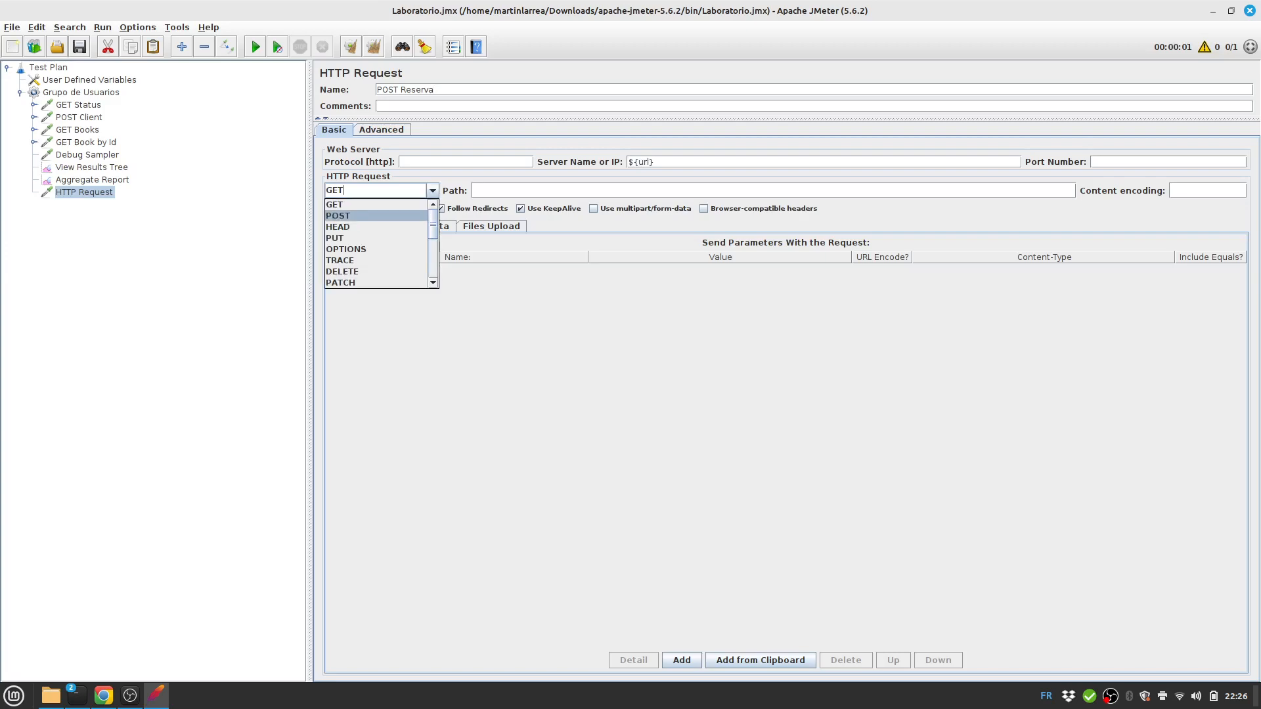
click(347, 216)
key(alt+Tab)
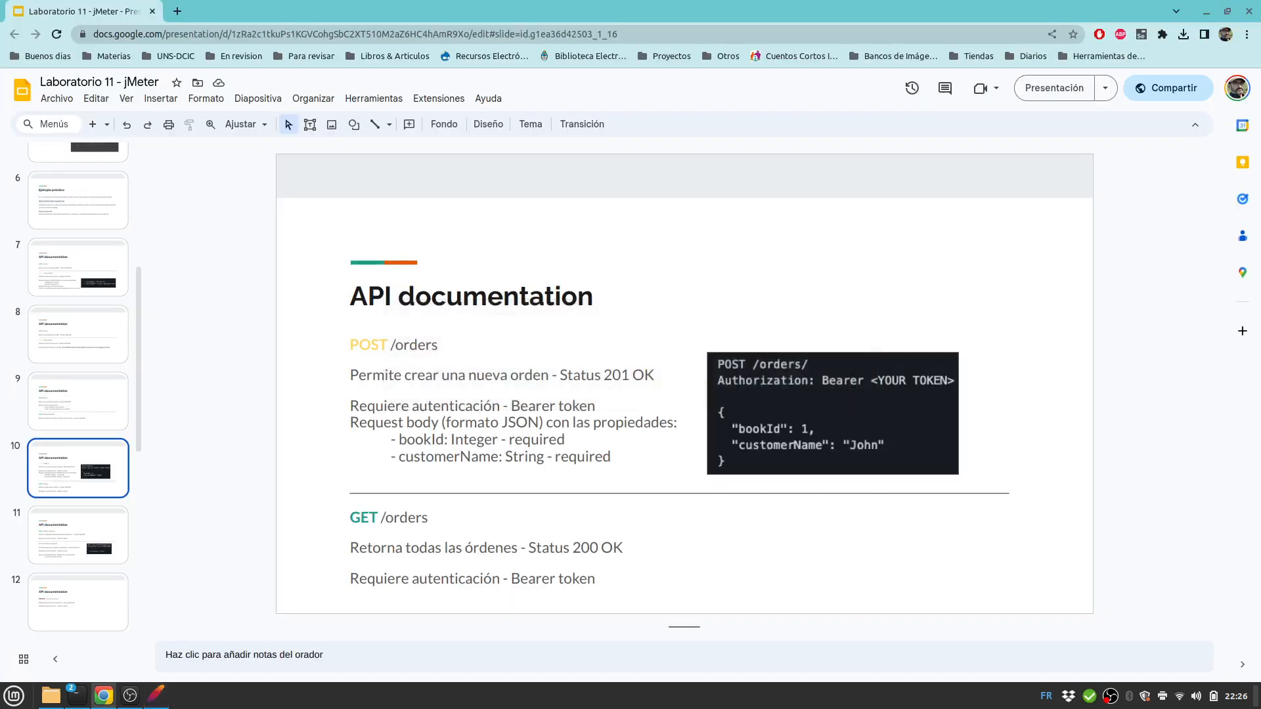
key(alt+Tab)
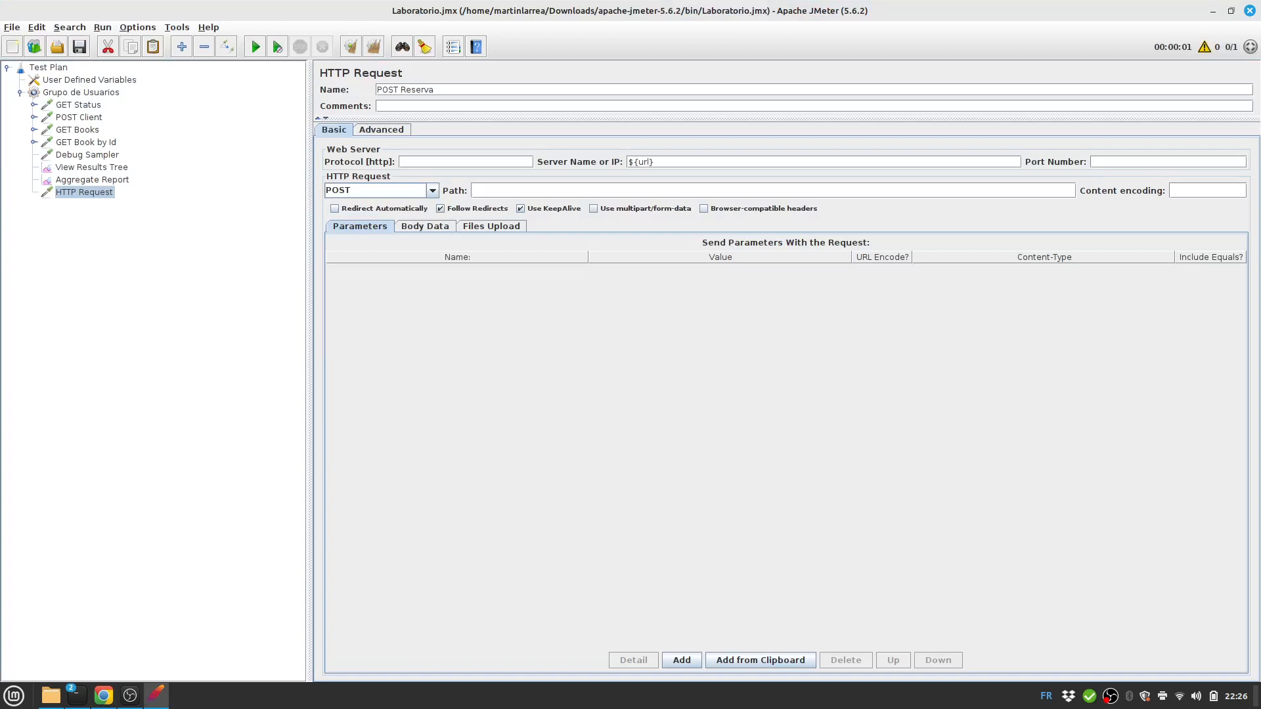
text(orders)
click(425, 226)
key(alt+Tab)
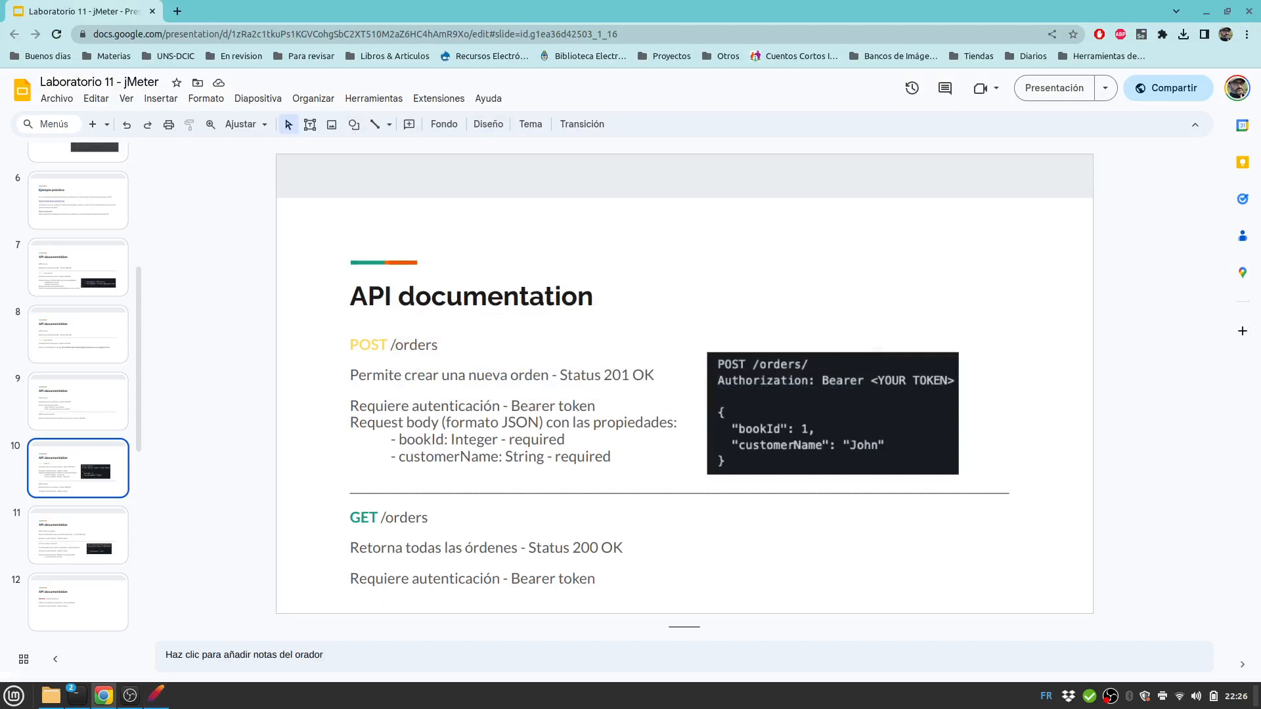
key(alt+Tab)
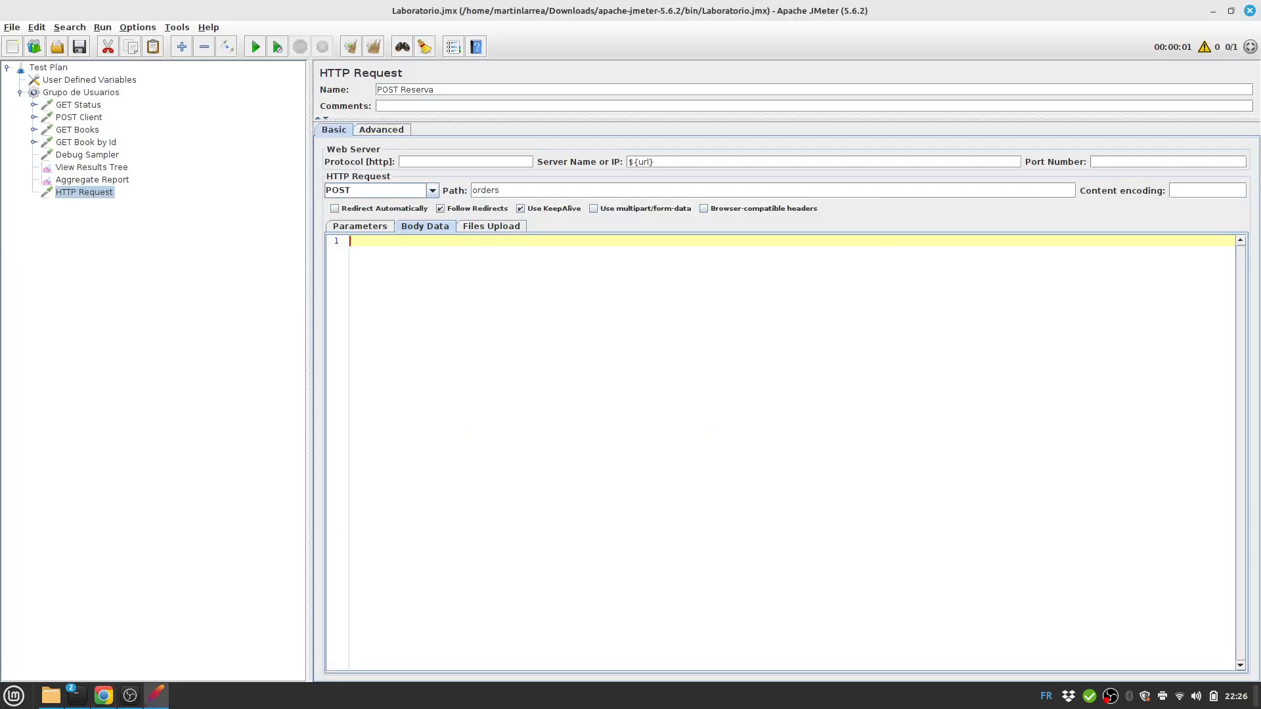
Write a JSON body with "bookId": ${bookId} and a "customerName" set to a customer's name.
text({)
key(Return)
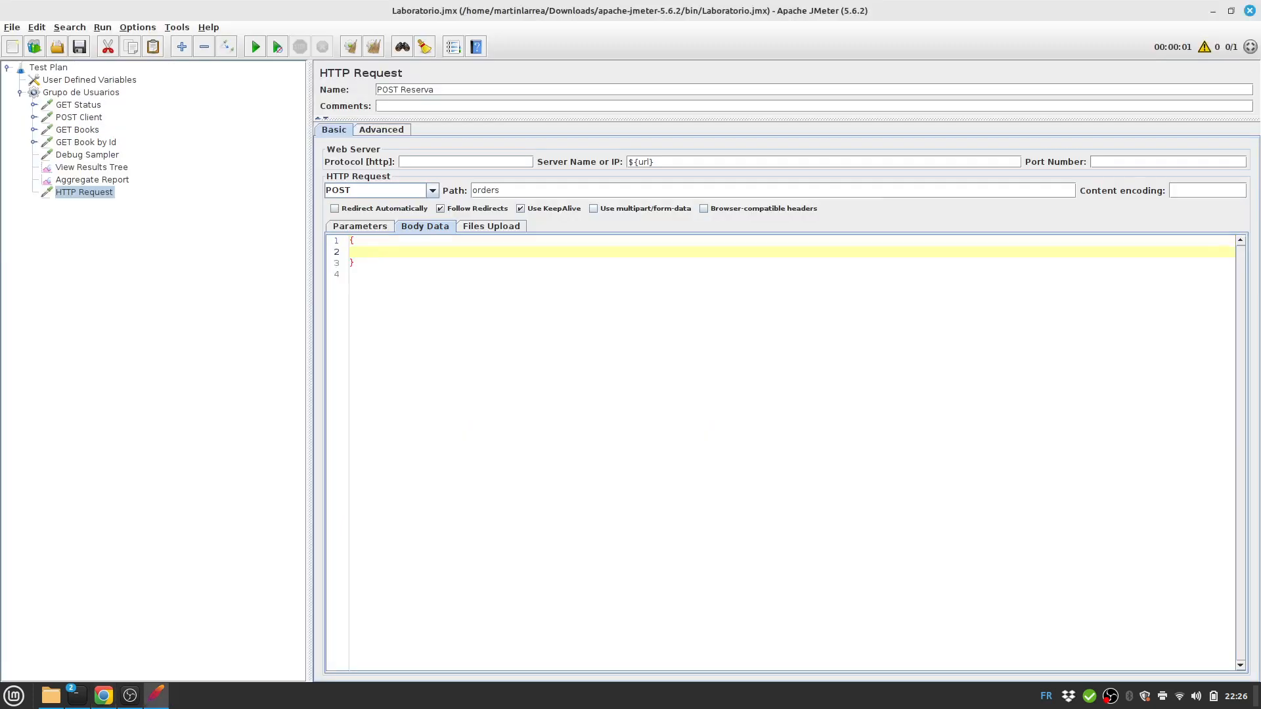
key(alt+Tab)
key(alt+Tab)
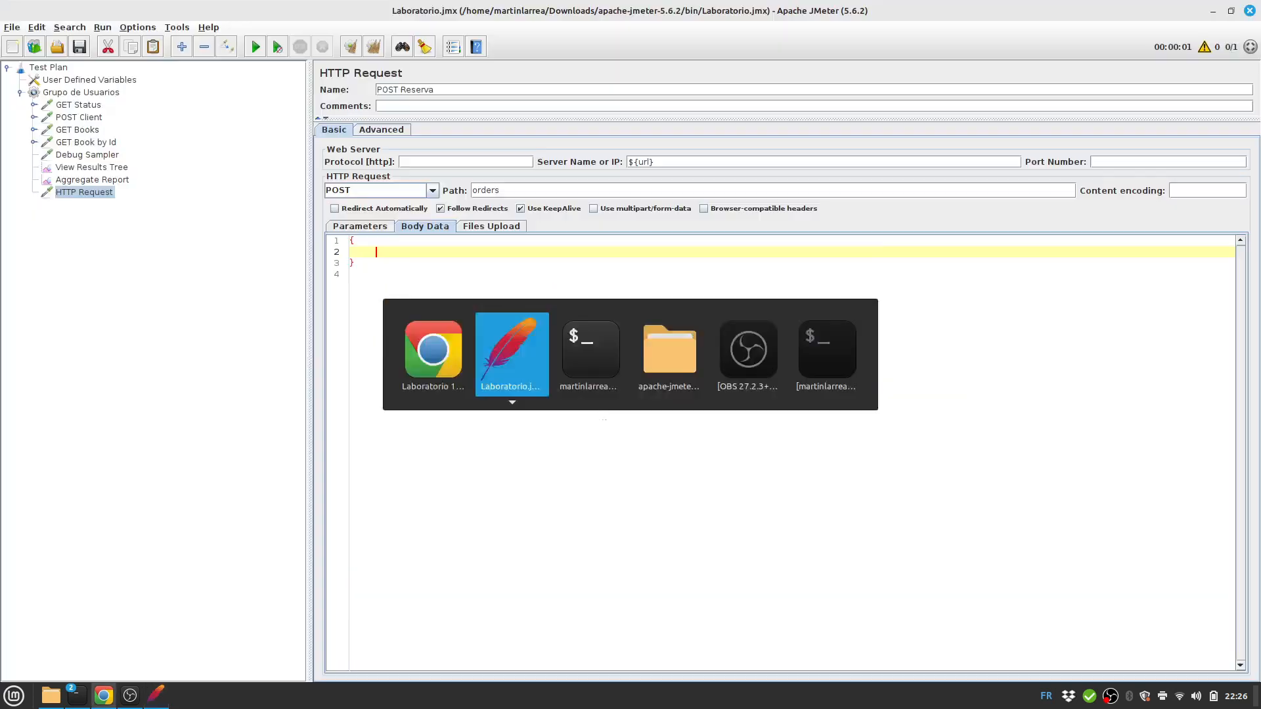
text("bookId)
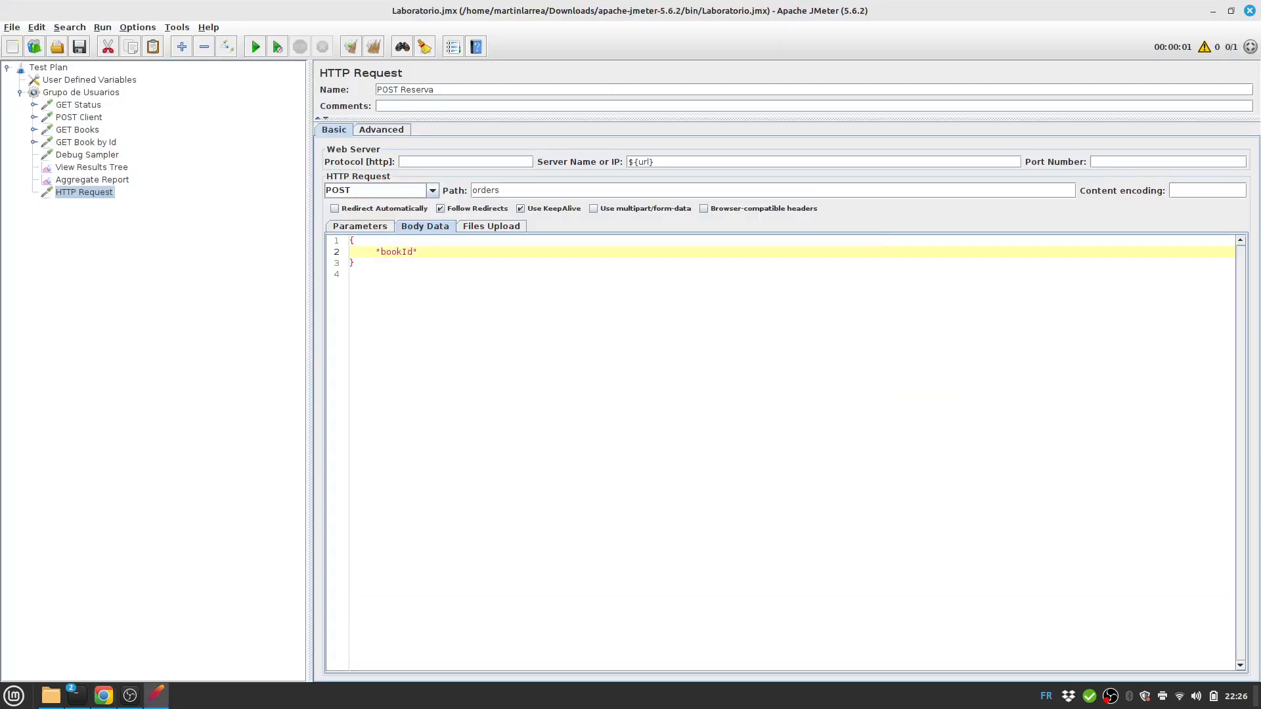
text(": ${bookId},)
key(Return)
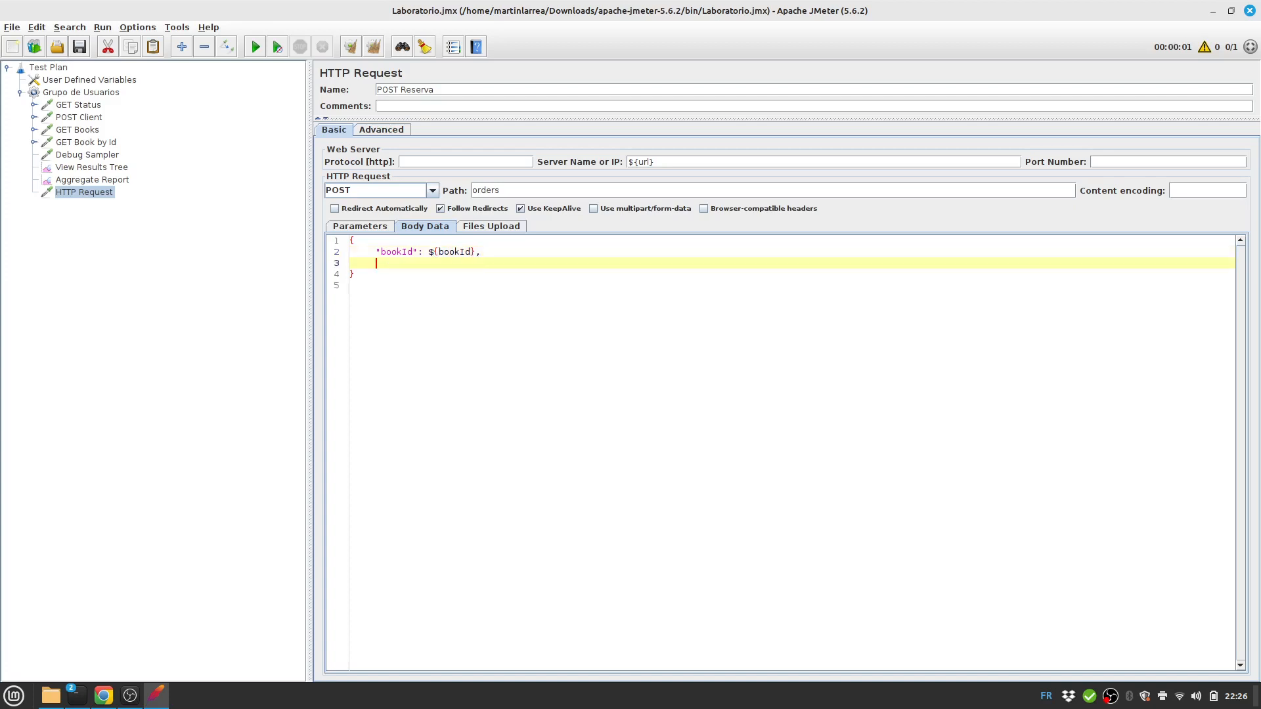
key(alt+Tab)
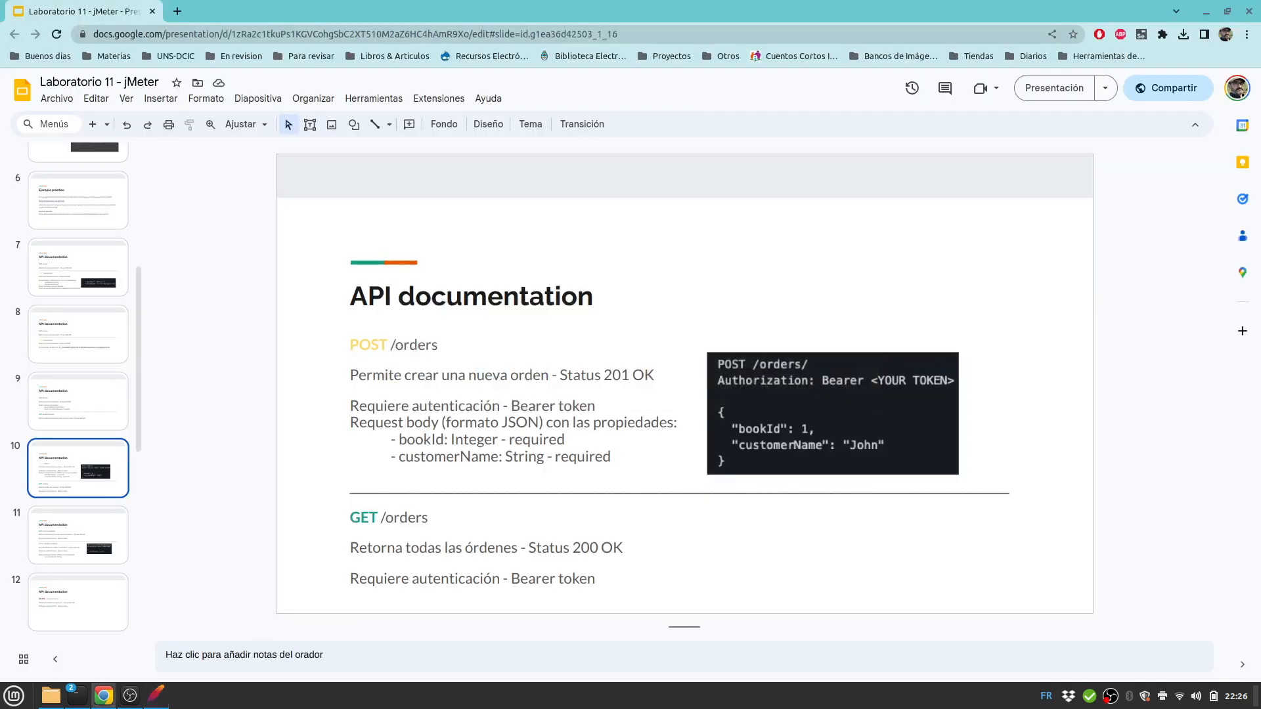
key(alt+Tab)
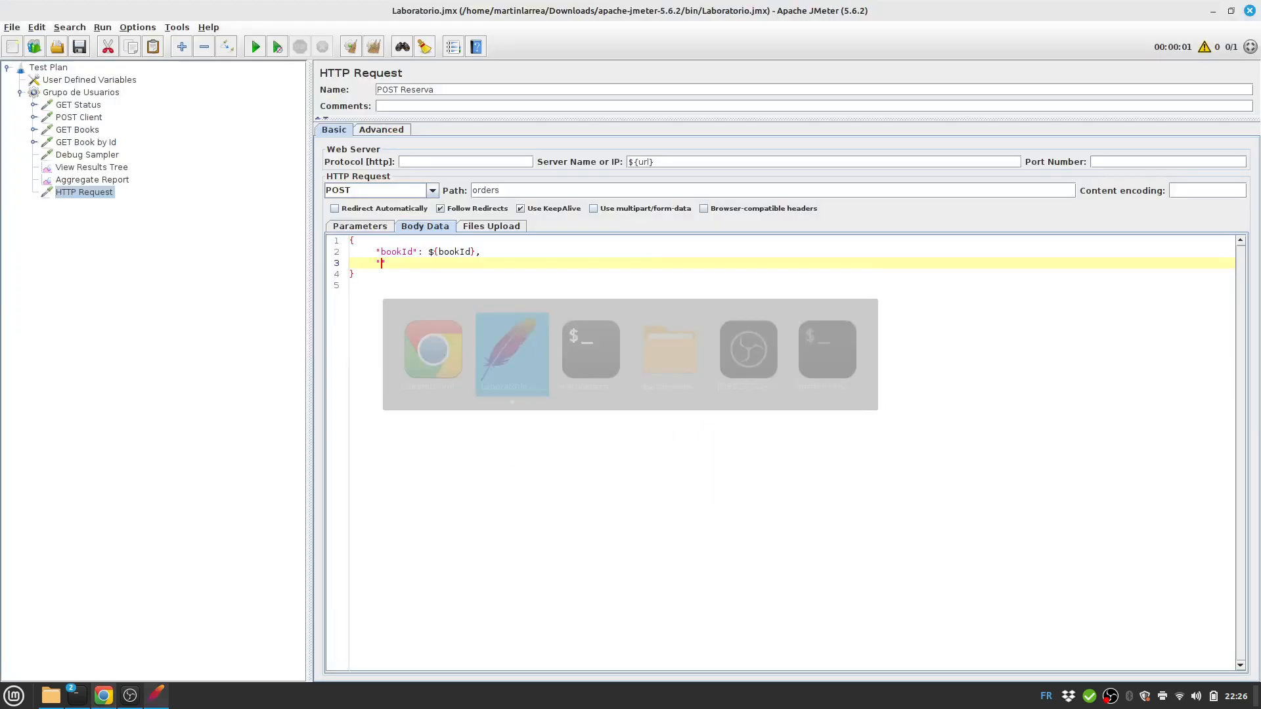
text("customerName)
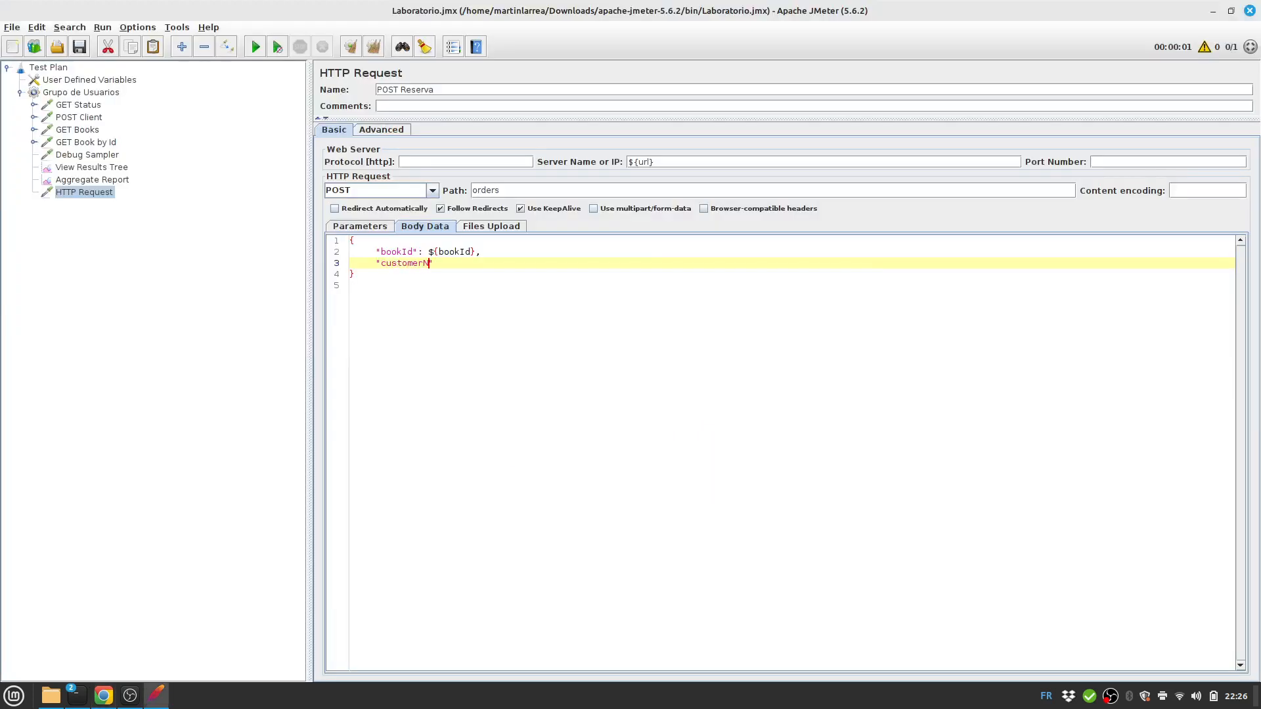
text(": )
text("Martin)
text(")
Save the plan and move POST Reserva to just below GET Book by Id.
key(ctrl+s)
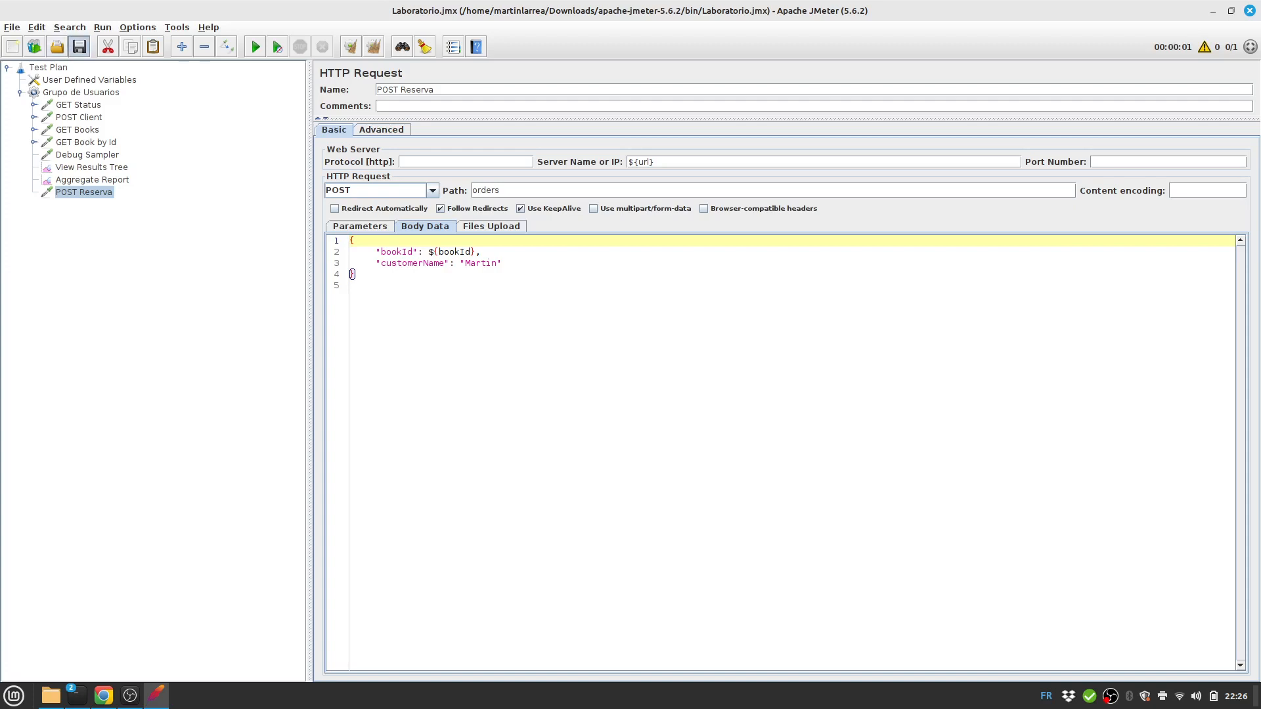
drag(84, 192, 81, 148)
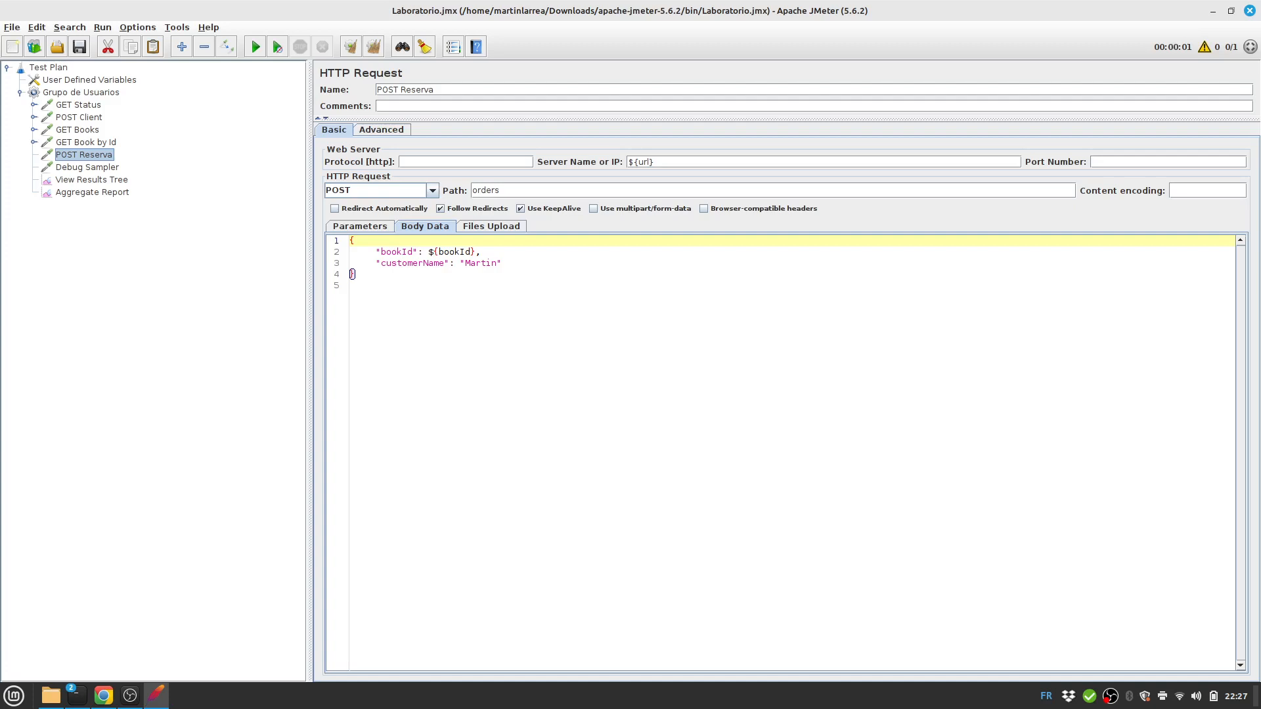
right_click(90, 155)
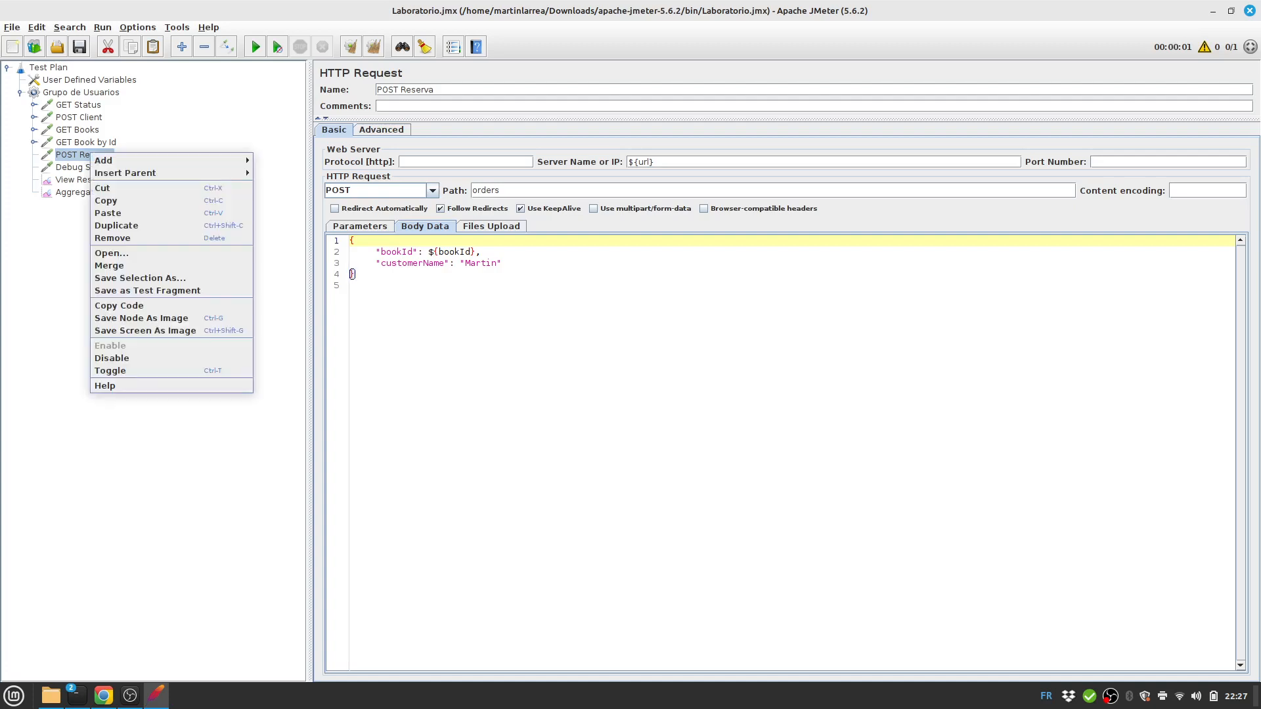
Add an HTTP Header Manager to POST Reserva with Content-Type: application/json.
mouse_move(164, 161)
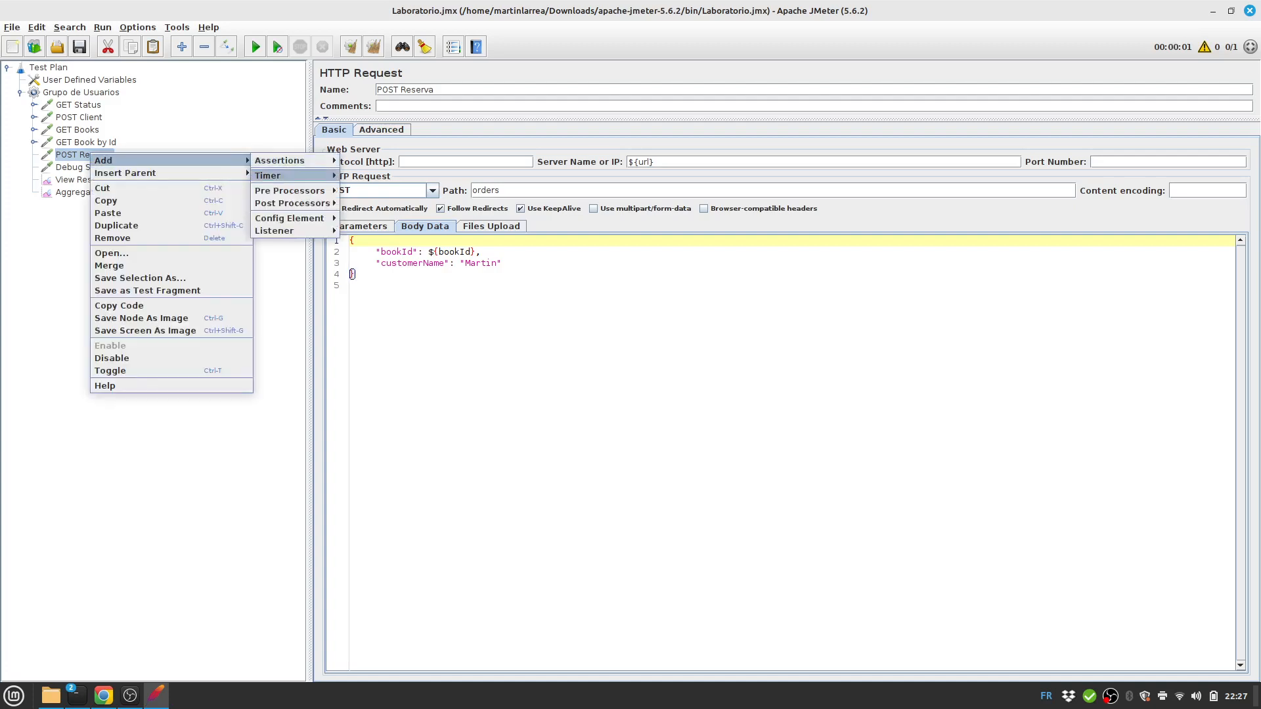
mouse_move(289, 218)
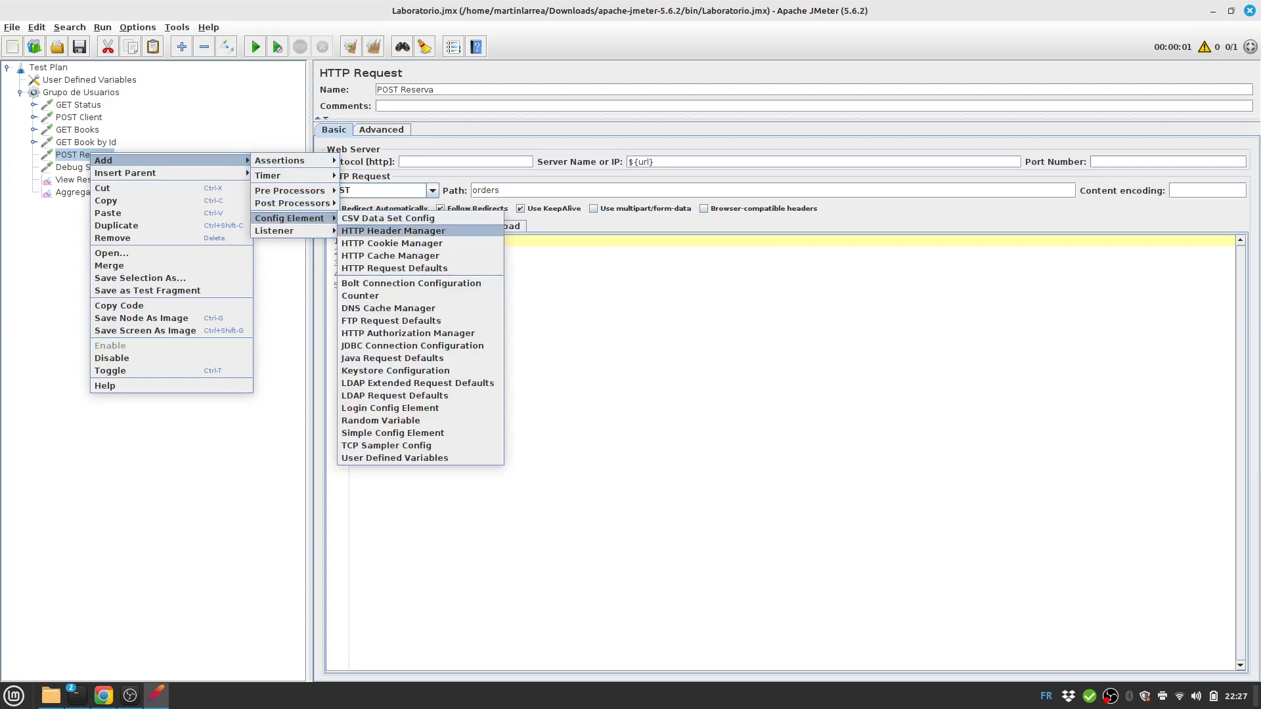
click(392, 231)
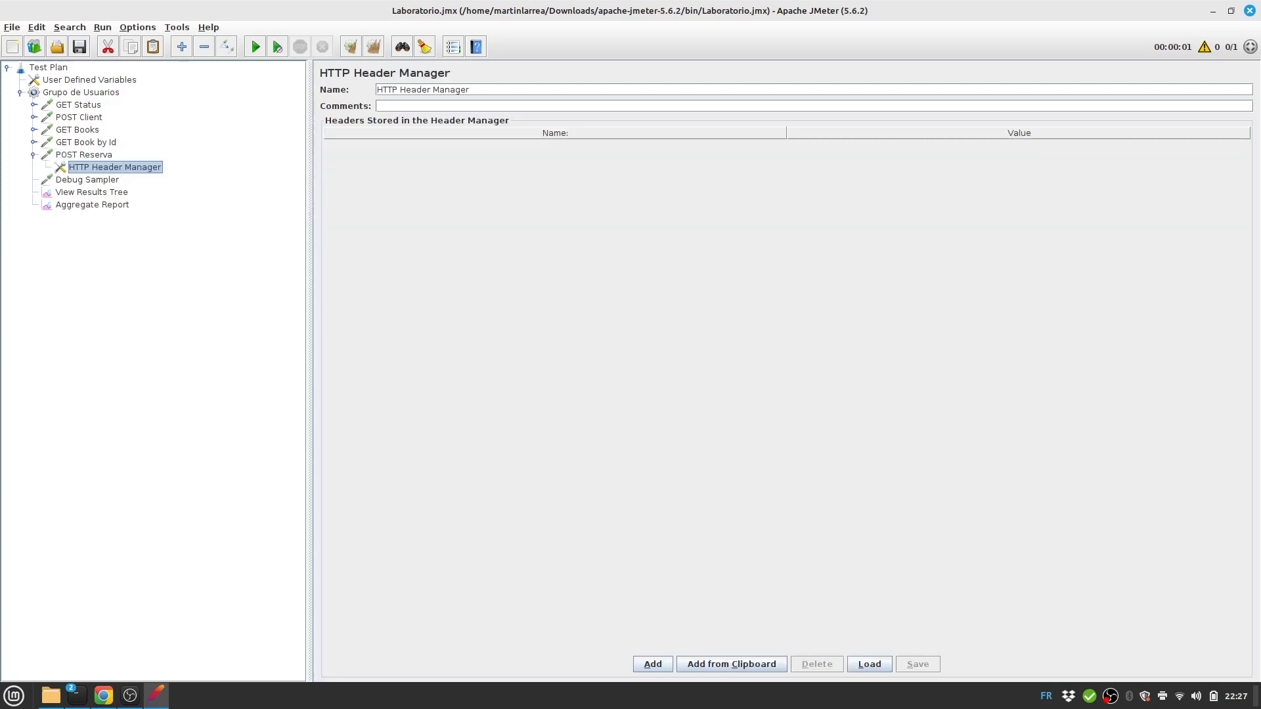
click(653, 664)
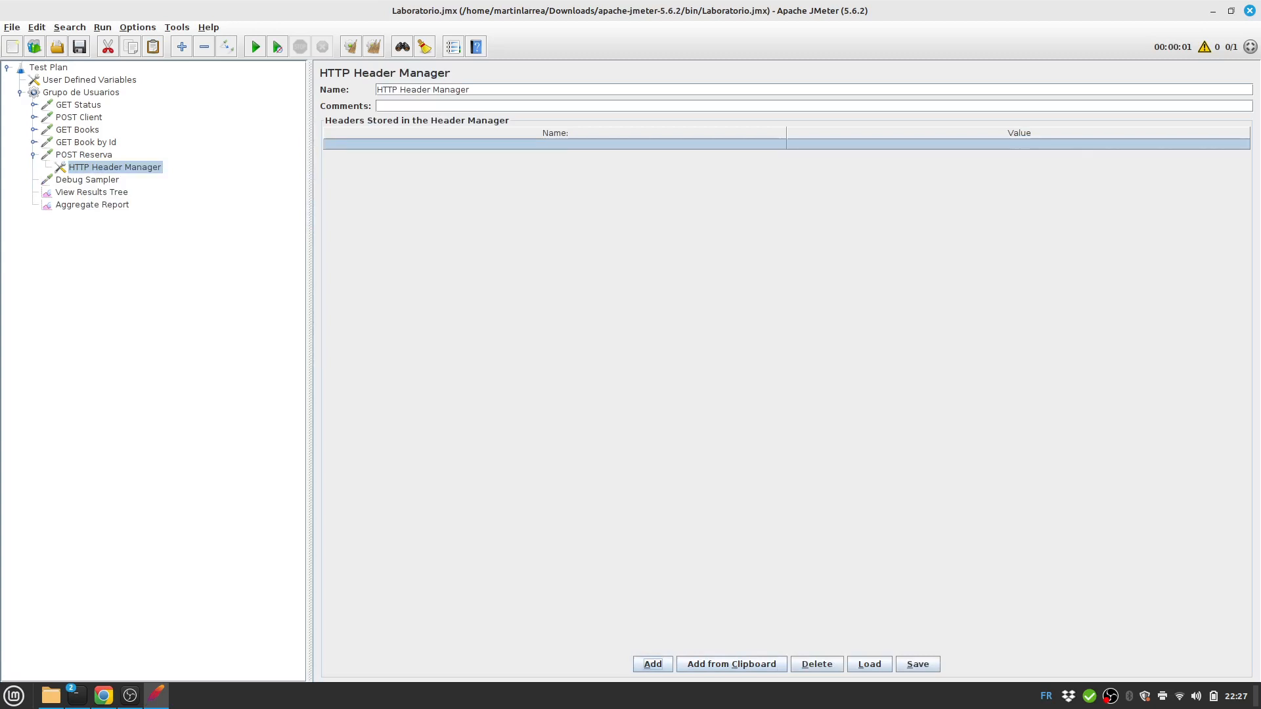
text(Content)
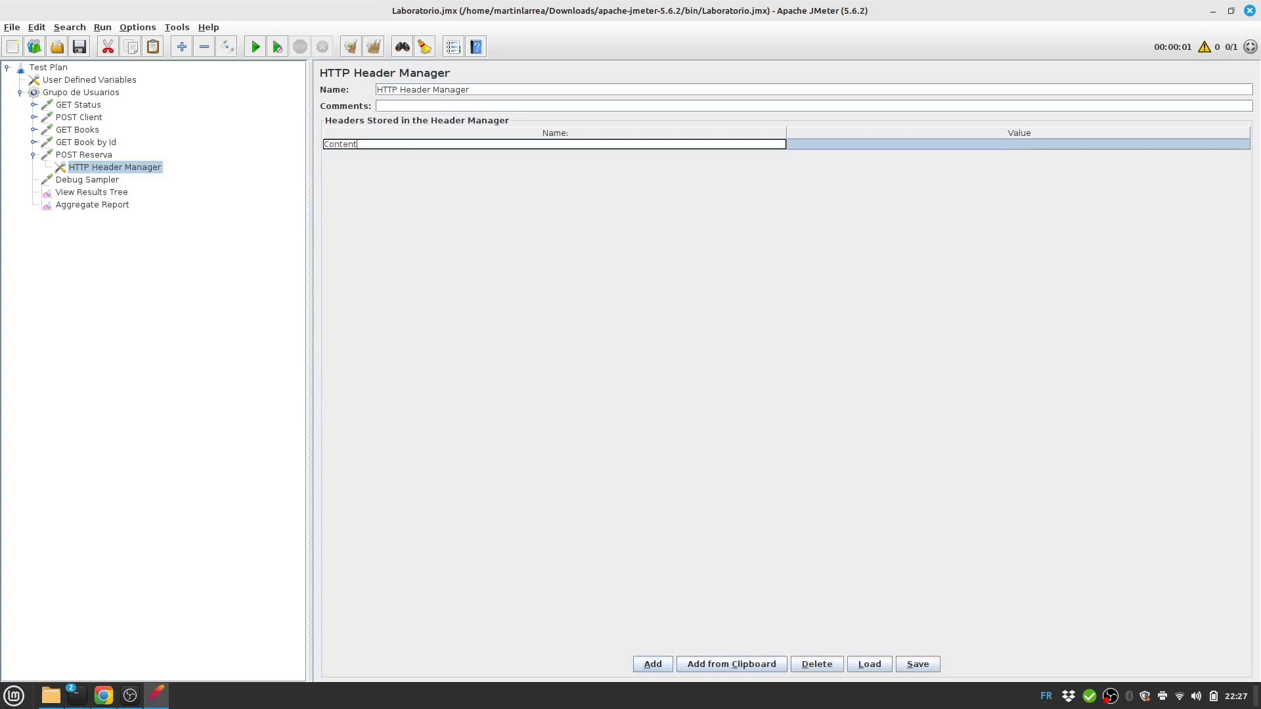
text(-Type)
key(Tab)
text(app)
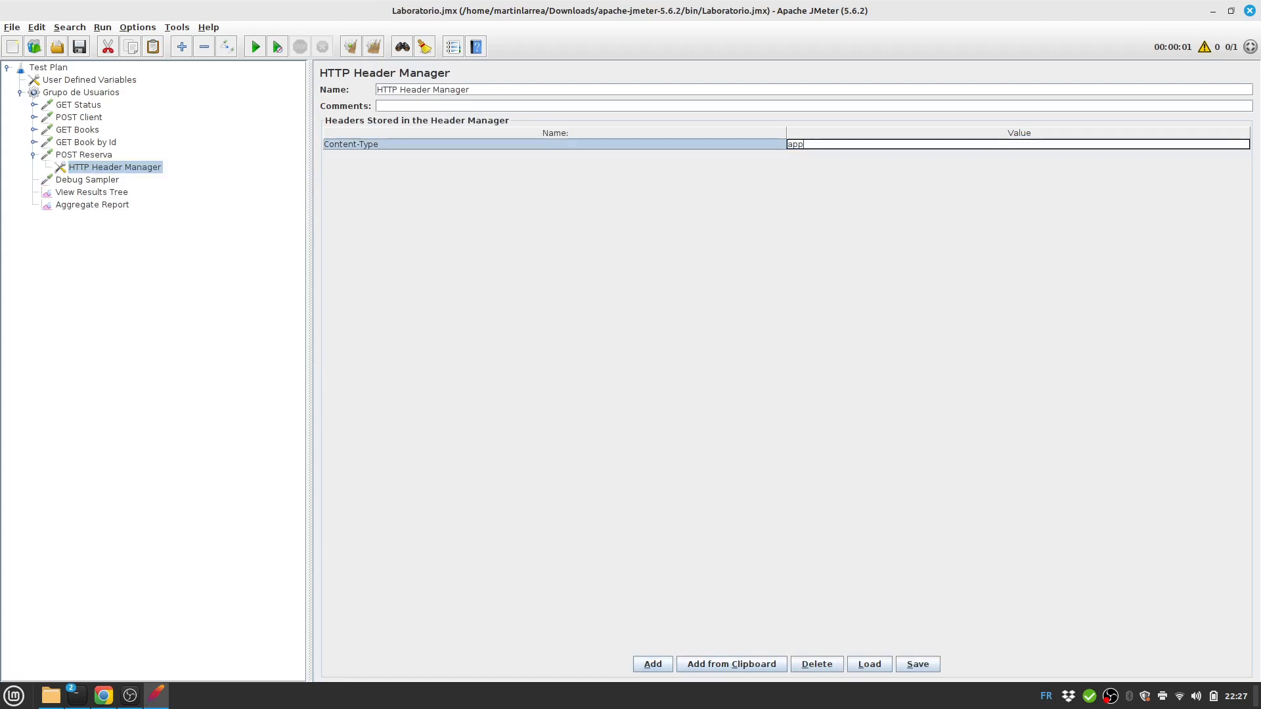
text(lication/json)
Add an Authorization header with value 'Bearer ${token}' and save the plan.
click(653, 664)
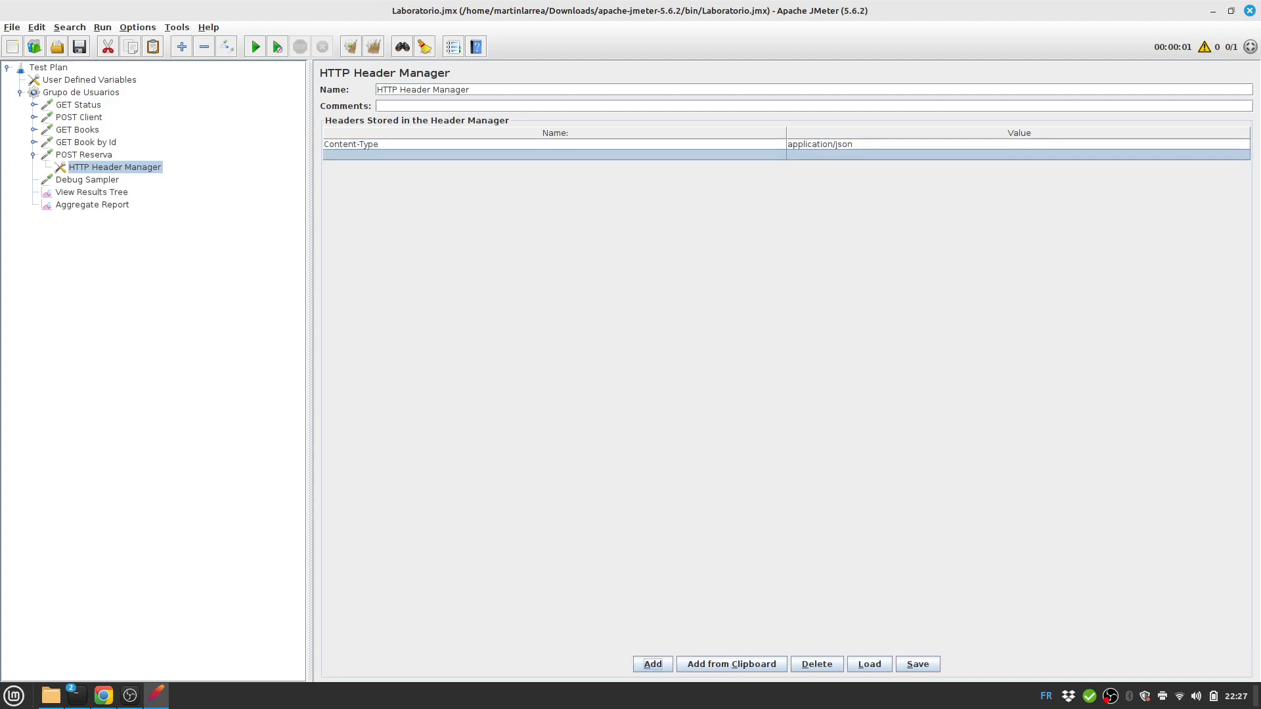
double_click(554, 155)
text(A)
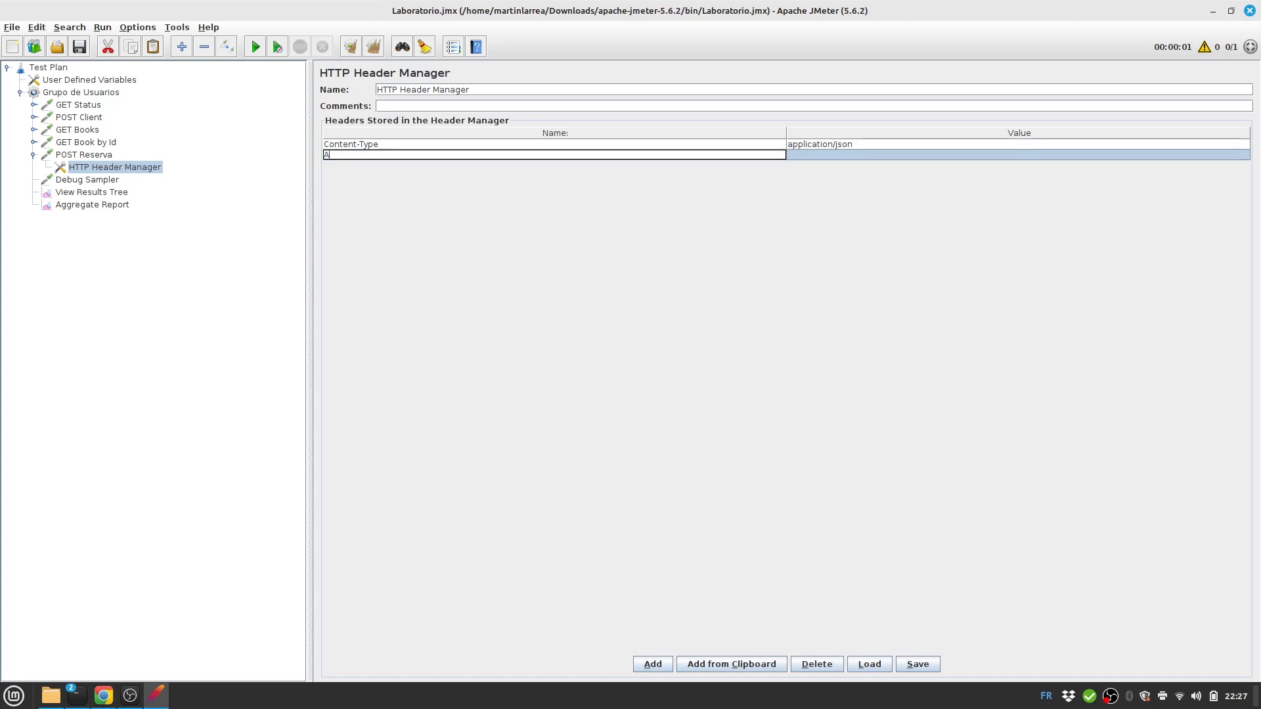
text(uthorization)
key(Tab)
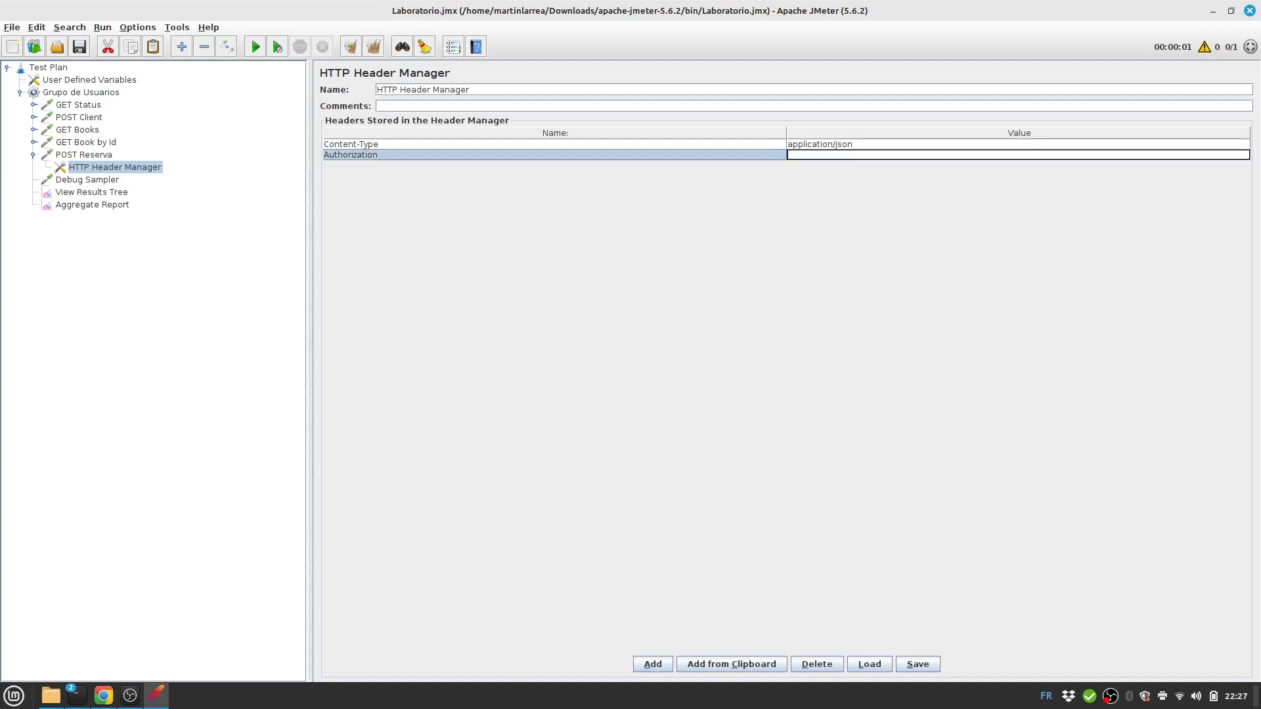
text(Bearer ${token})
click(80, 46)
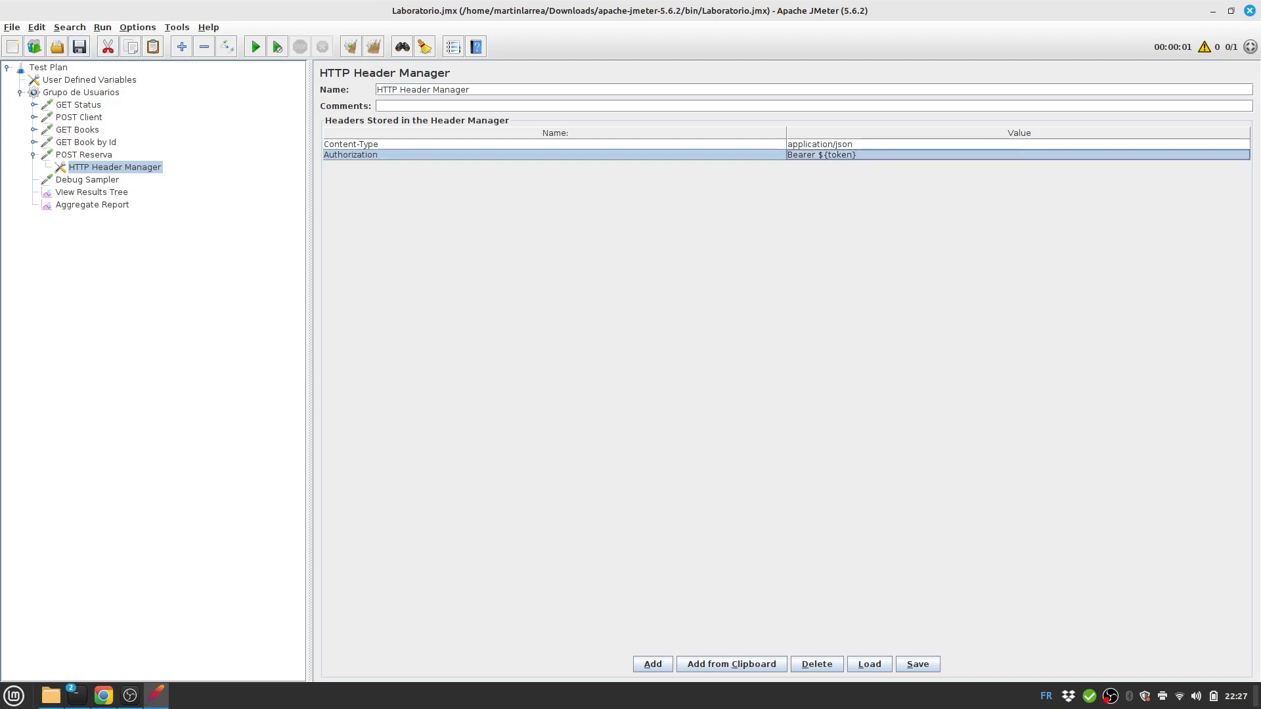
click(84, 155)
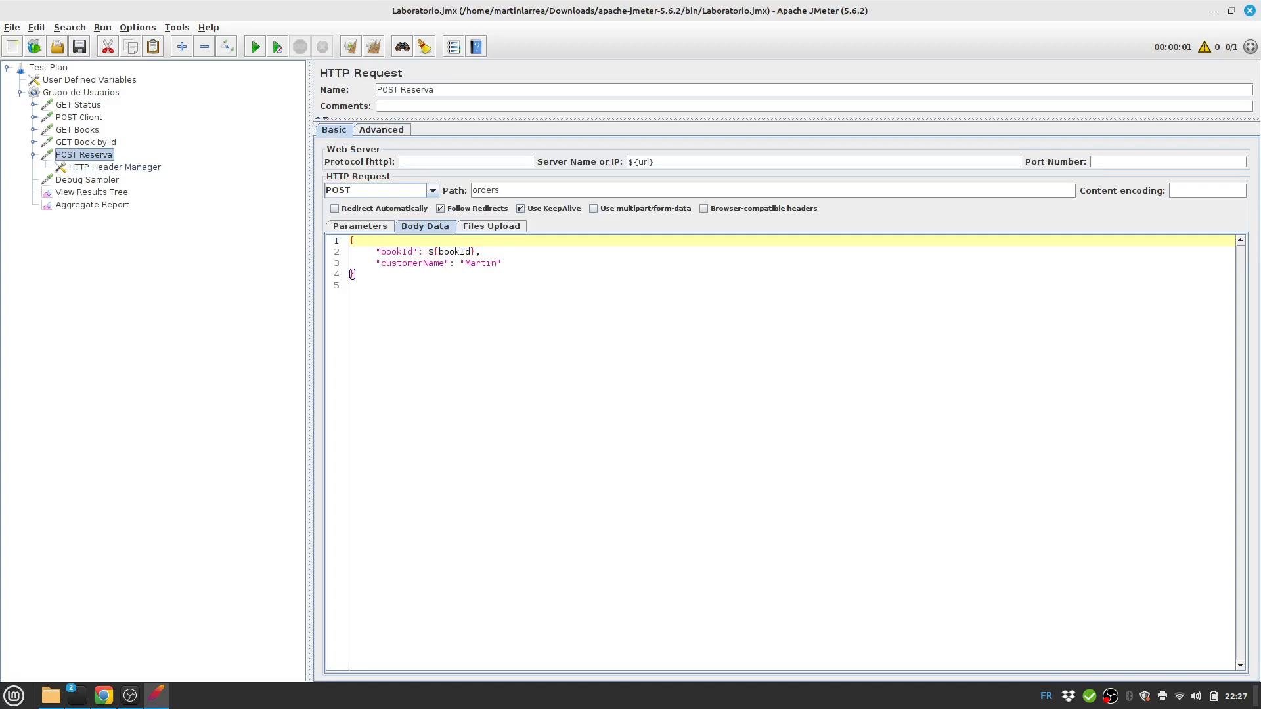
Add a Response Assertion to POST Reserva that tests the Response Code field.
key(alt+Tab)
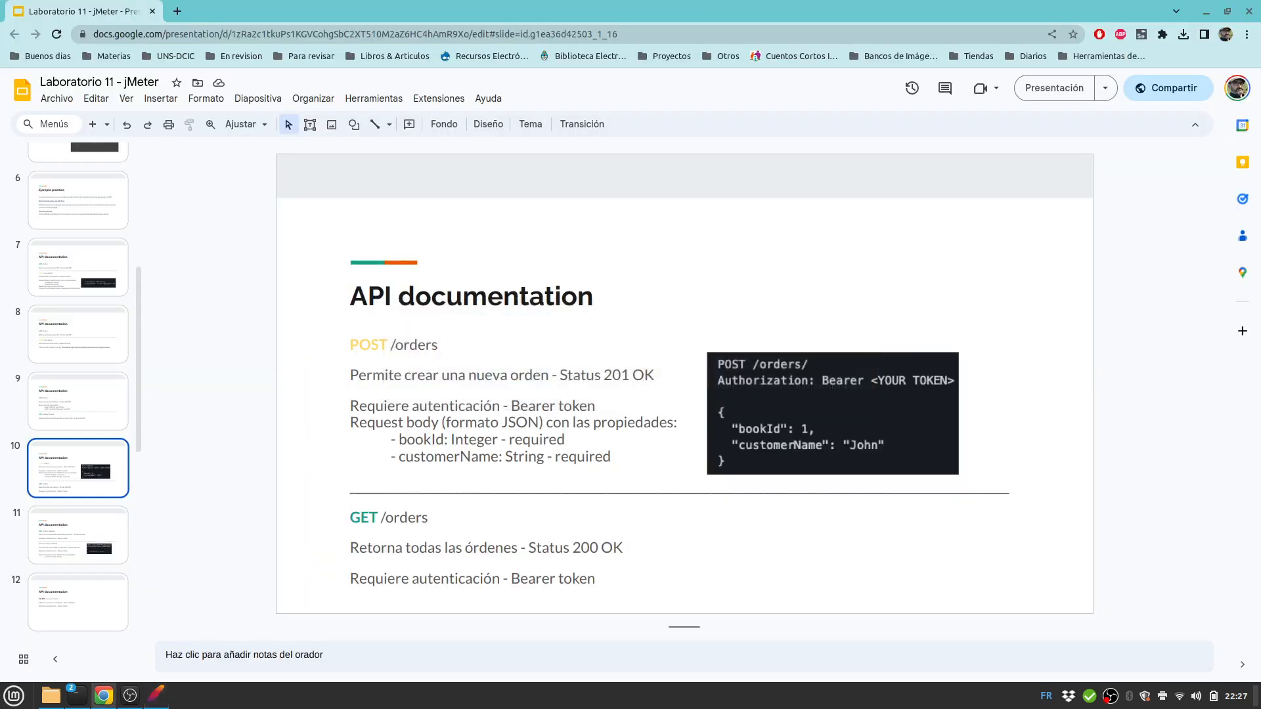
key(alt+Tab)
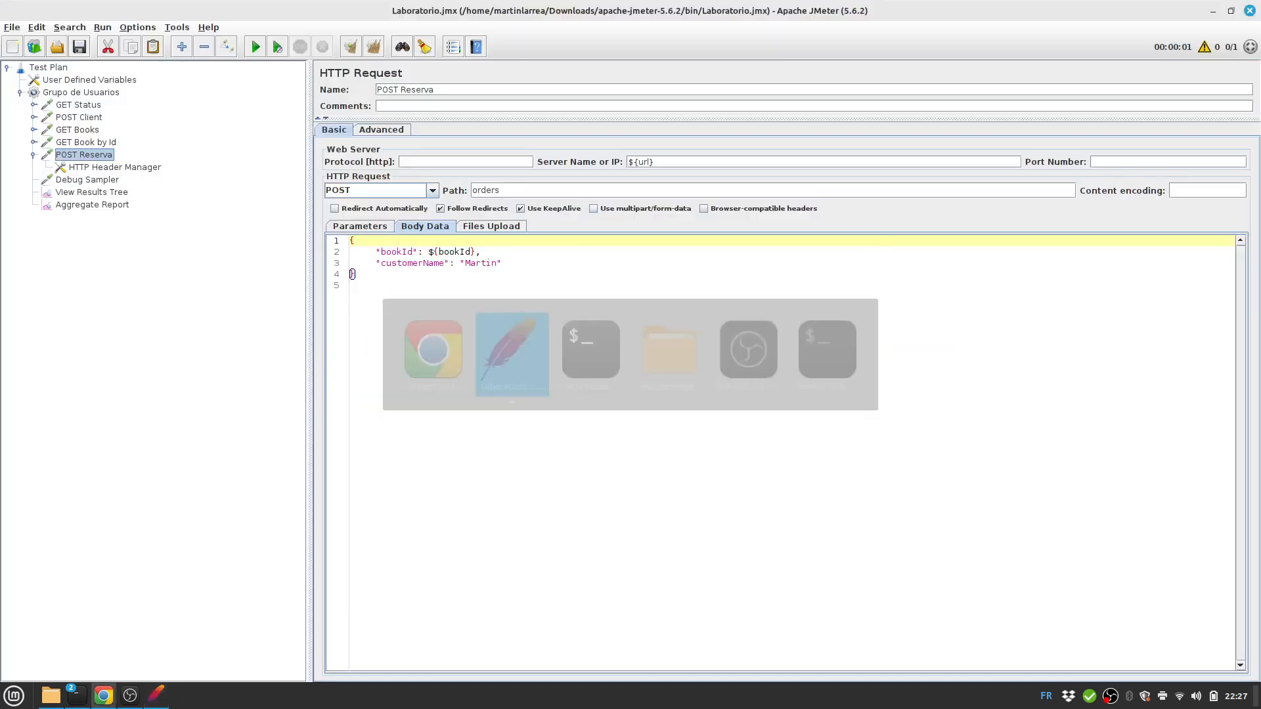
right_click(84, 154)
mouse_move(132, 159)
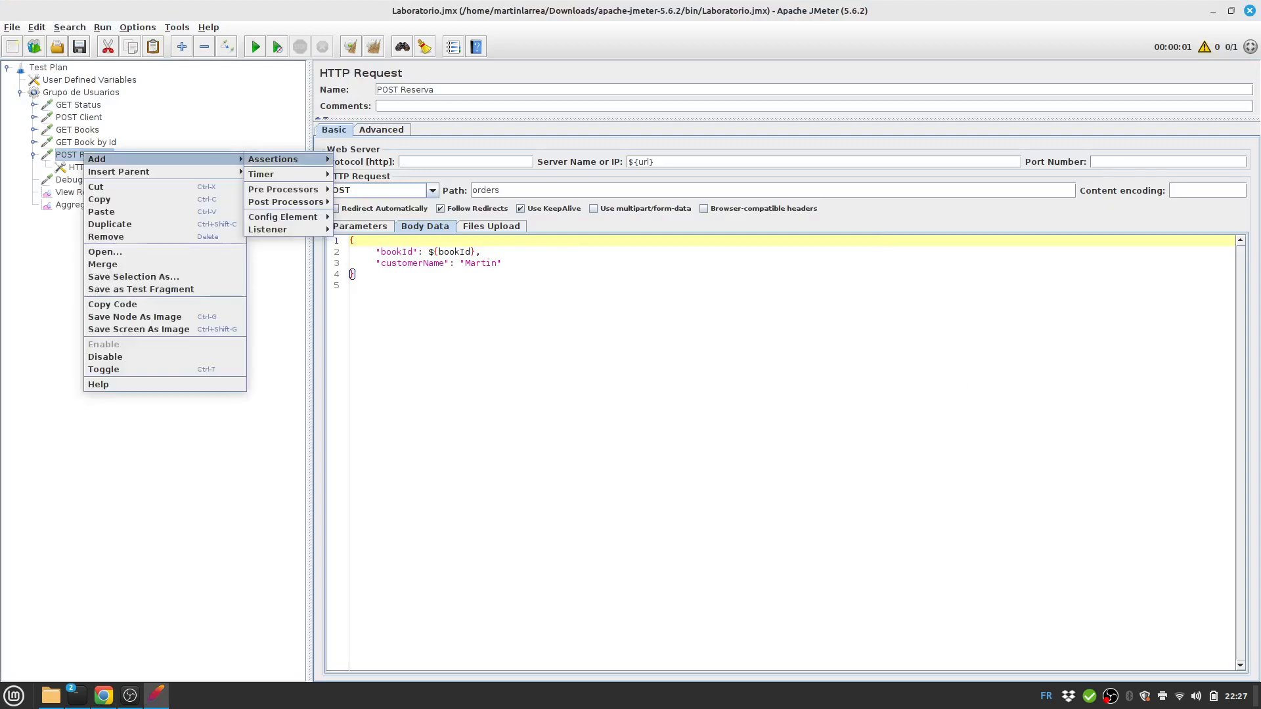
mouse_move(282, 159)
click(381, 159)
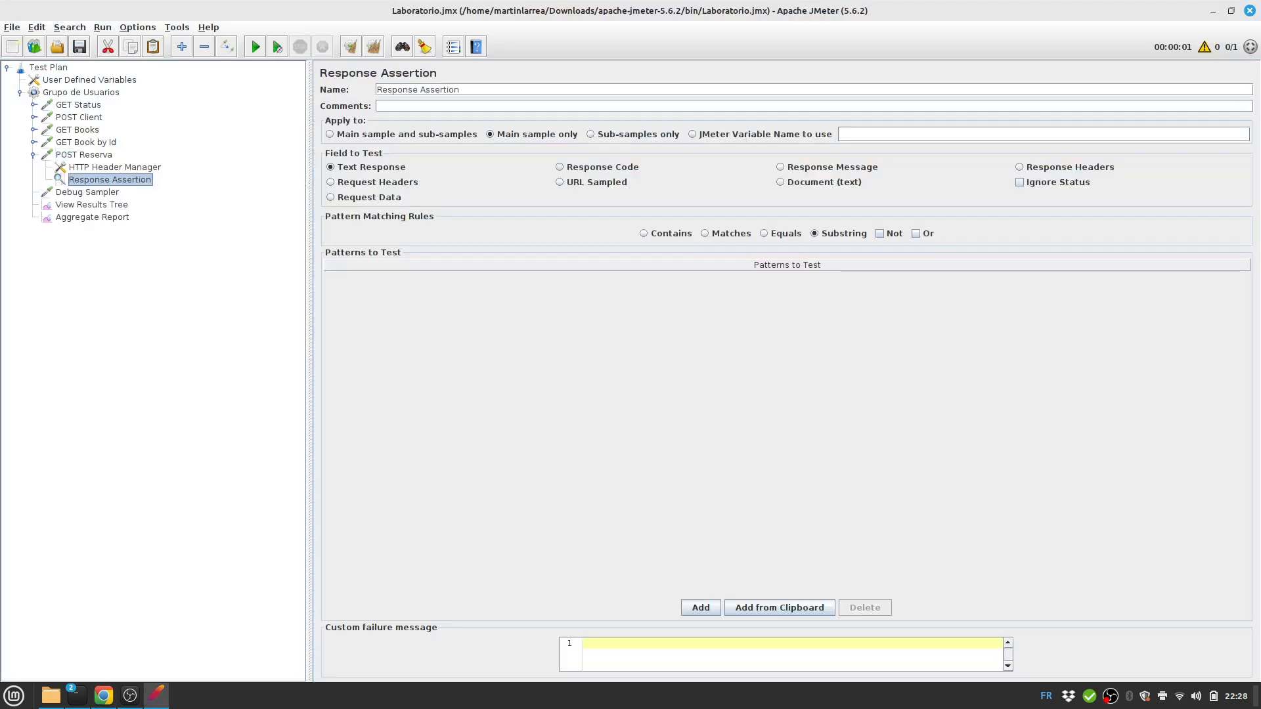
click(598, 167)
Rename the assertion 'Response 201', match Equals with pattern 201, and save.
double_click(461, 90)
text(201)
click(784, 234)
click(701, 608)
double_click(742, 283)
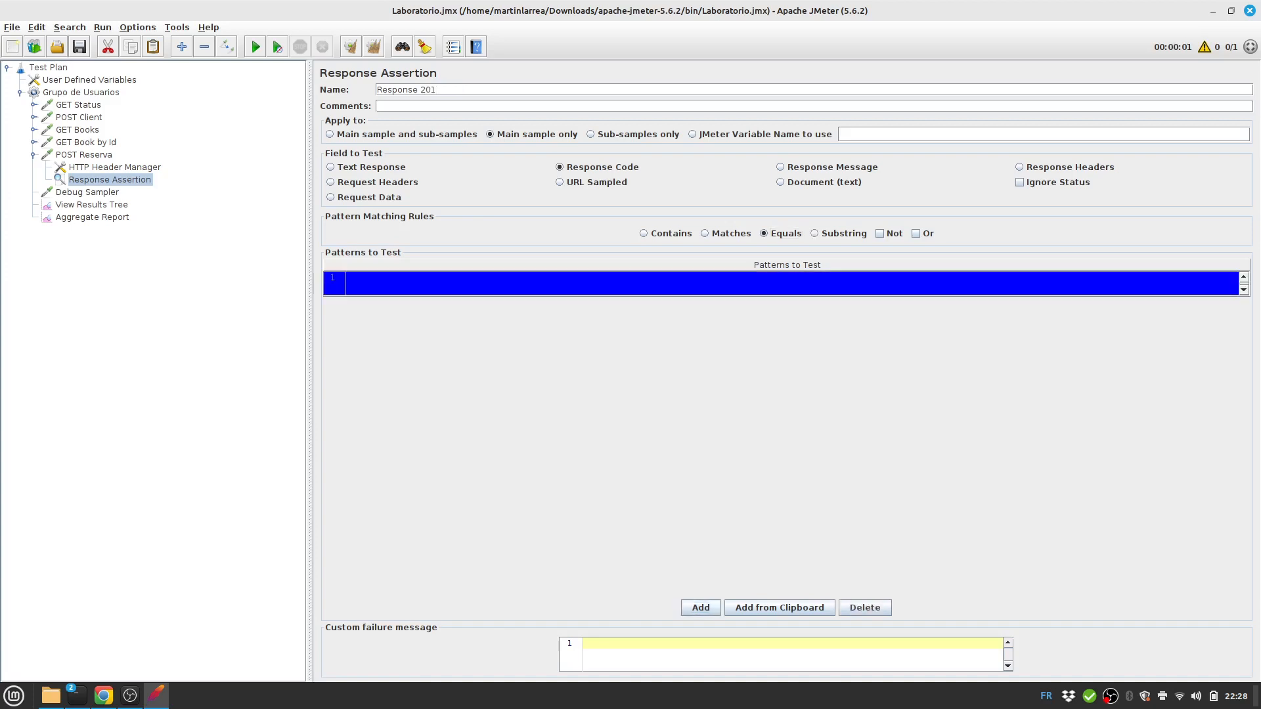
text(201)
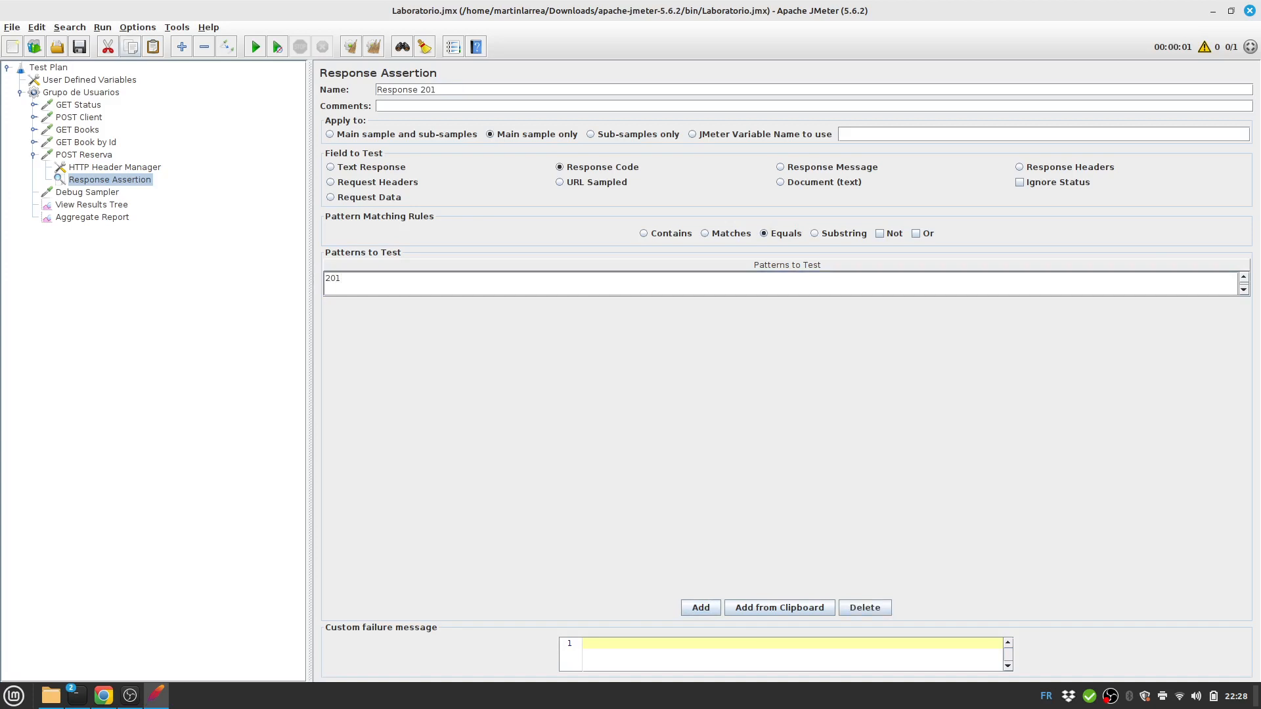
click(79, 47)
key(Down)
key(Down)
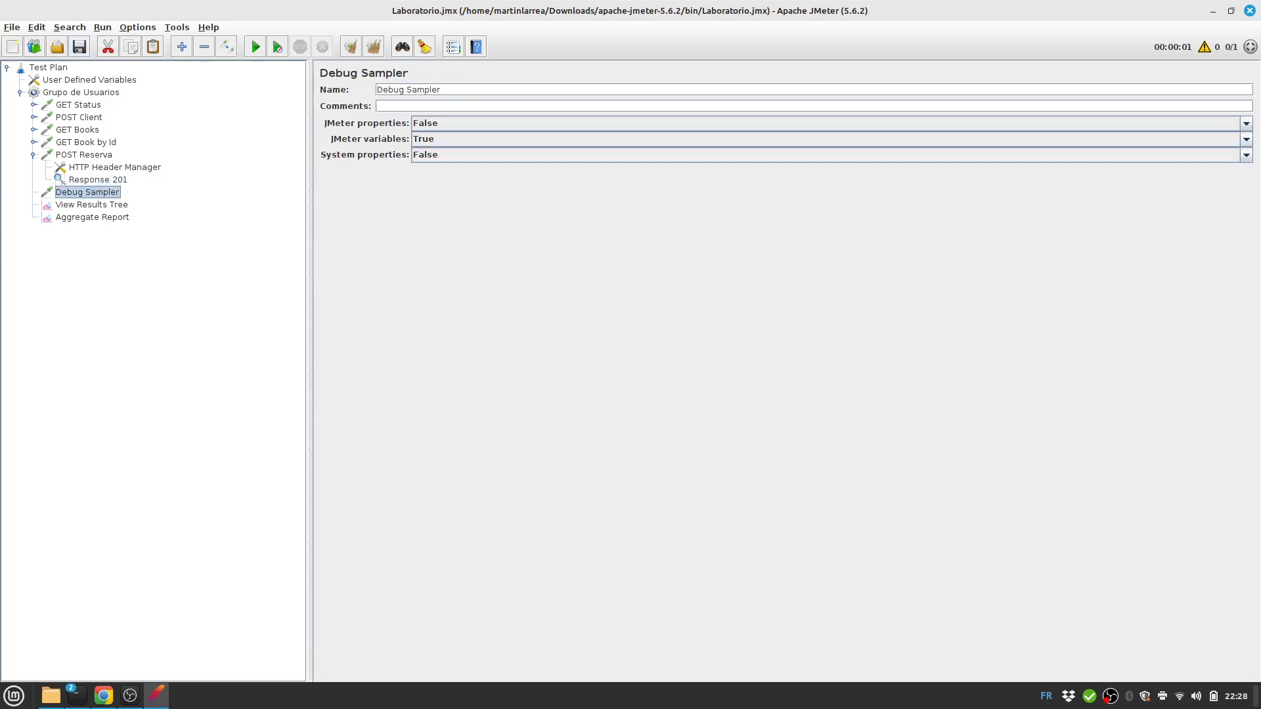
Clear results, run the plan once, and inspect POST Reserva's sample result and request.
click(373, 46)
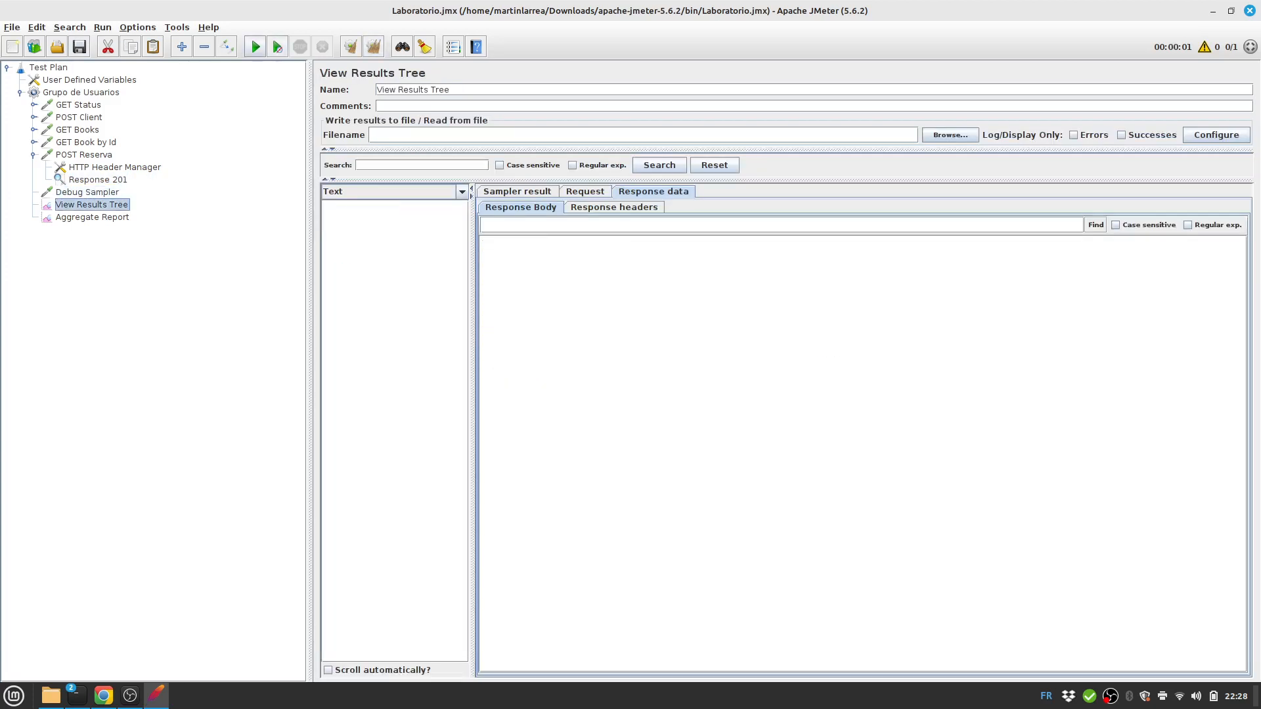
click(256, 47)
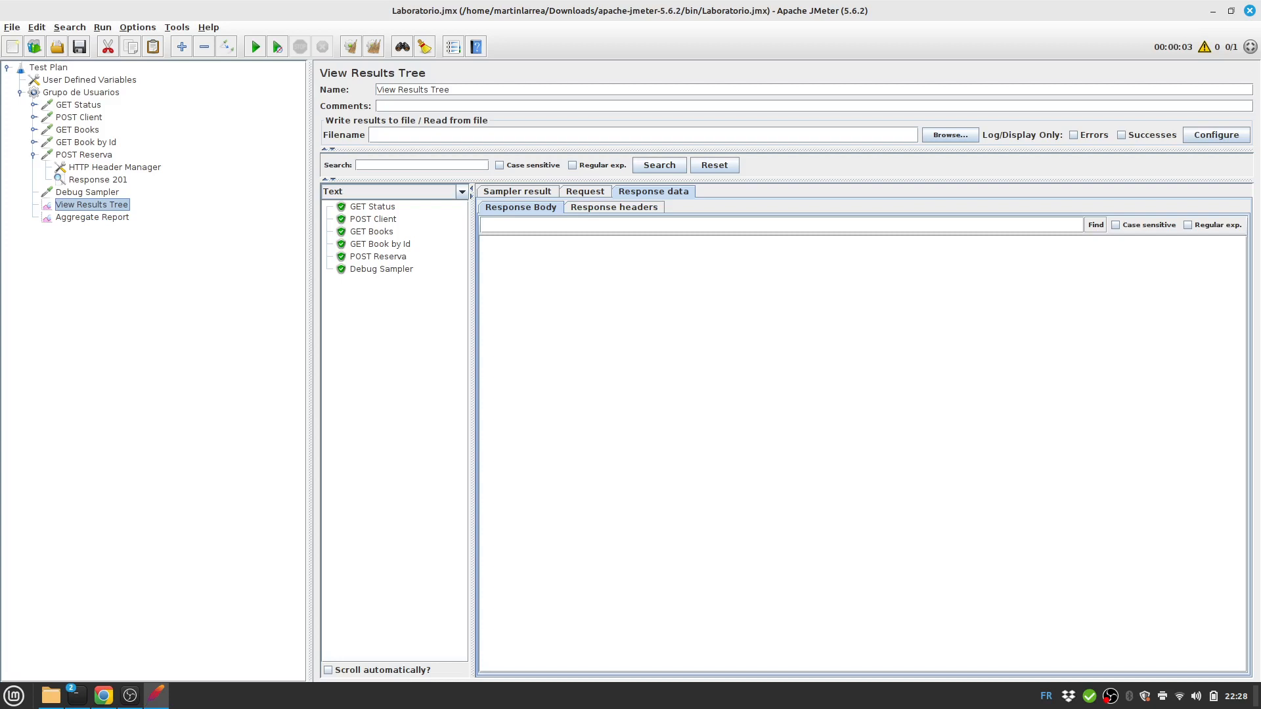
click(379, 257)
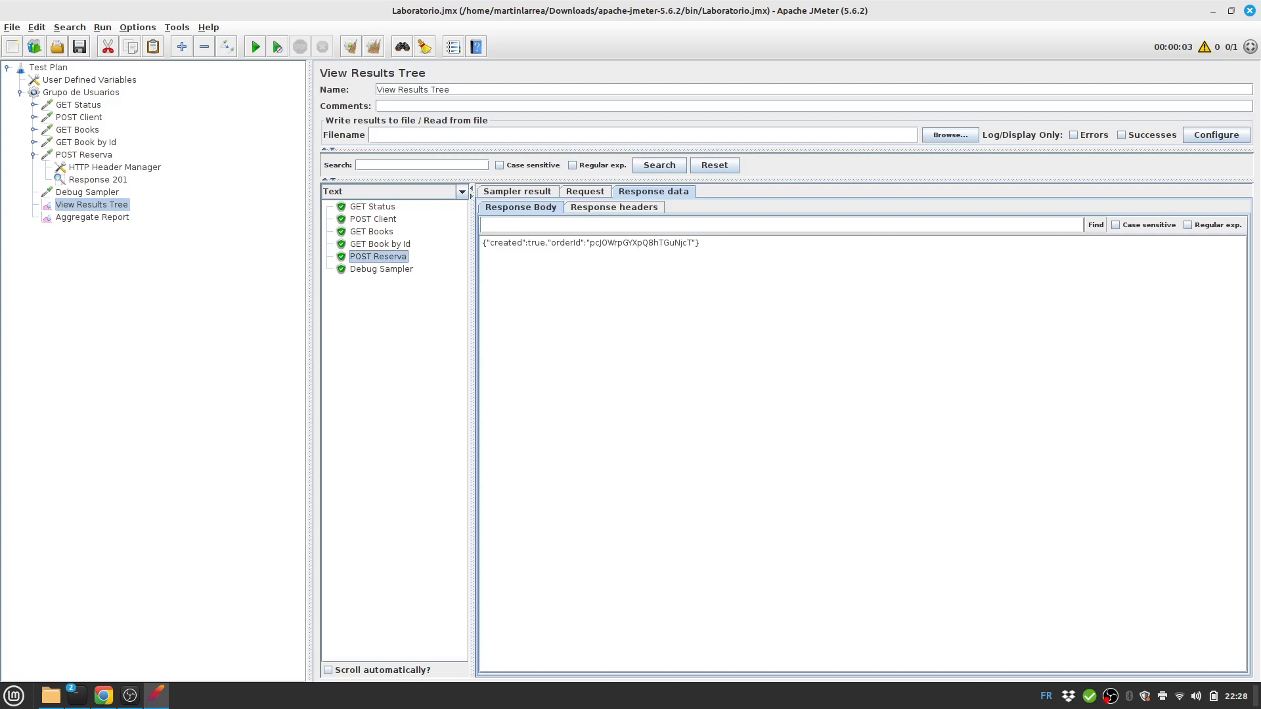
click(518, 192)
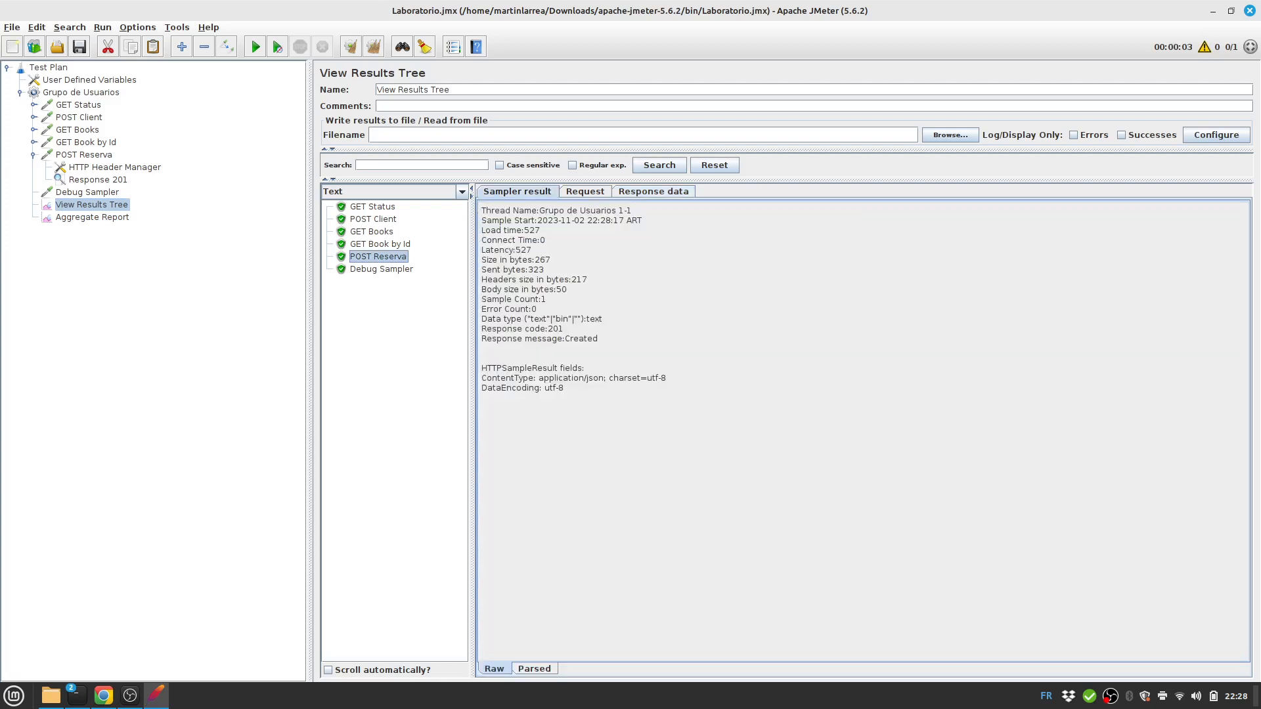
click(585, 192)
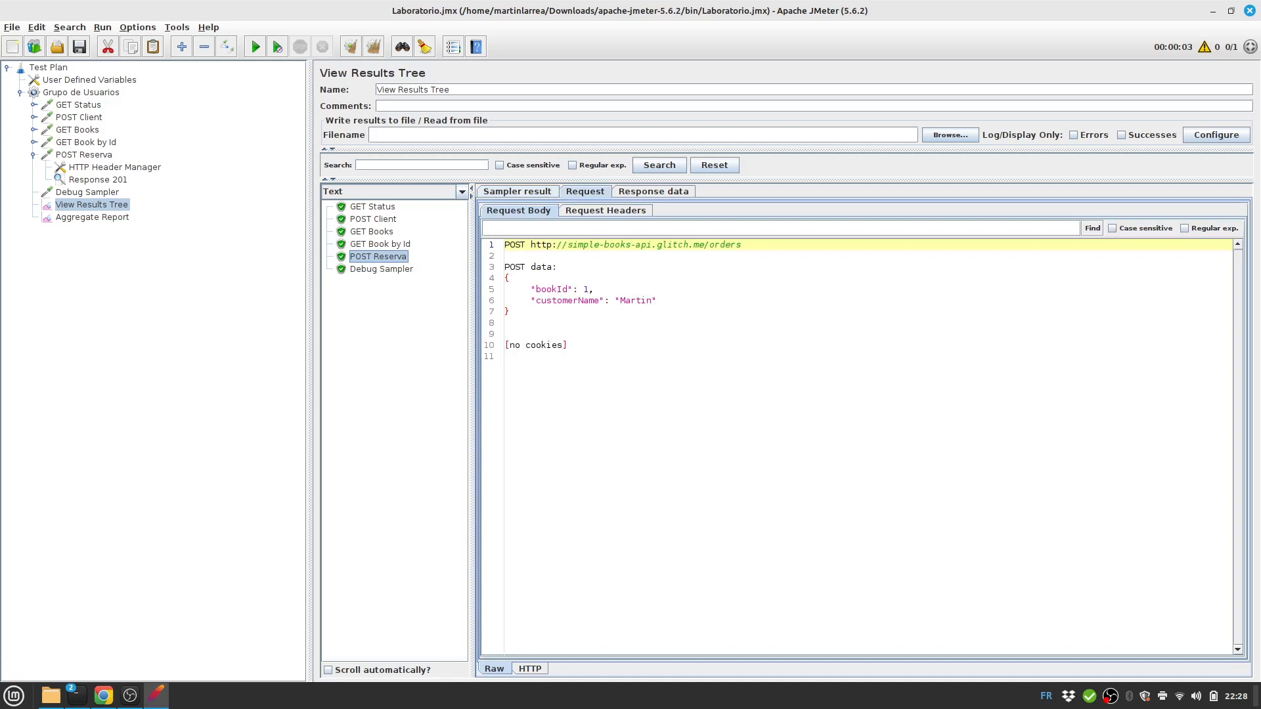
Confirm POST Reserva returned 201 Created and save the test plan.
click(382, 269)
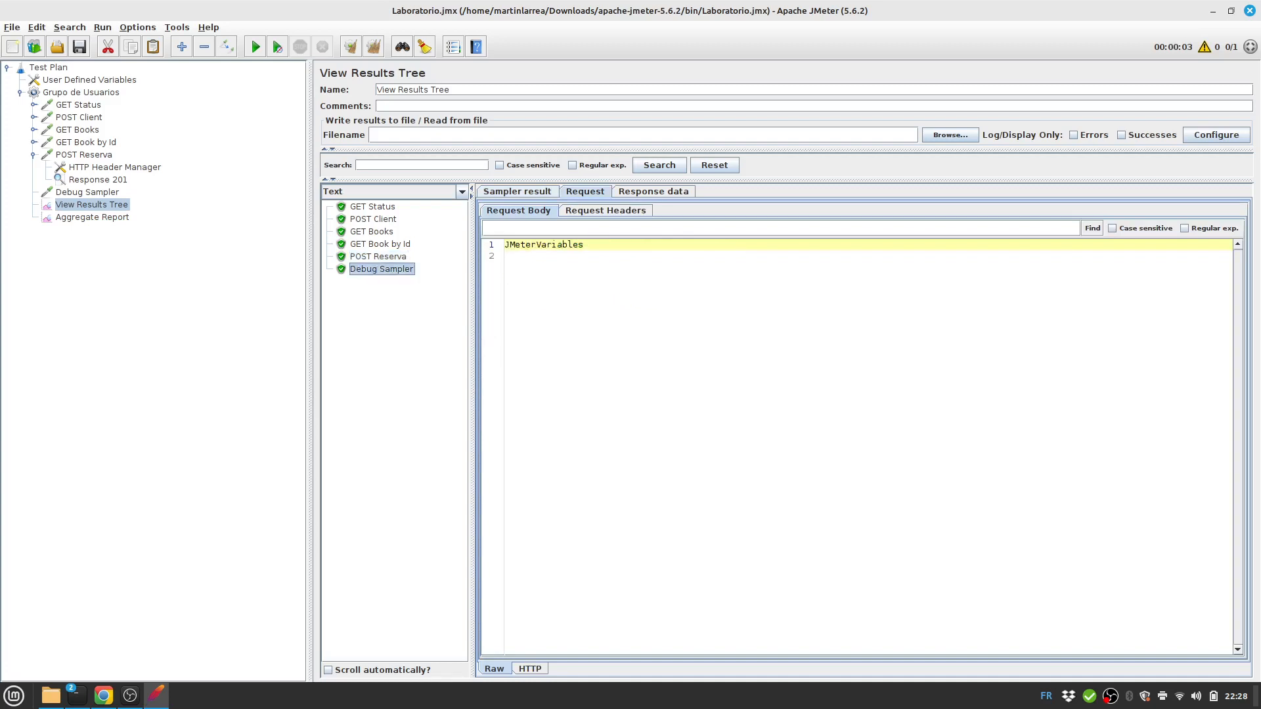
click(378, 257)
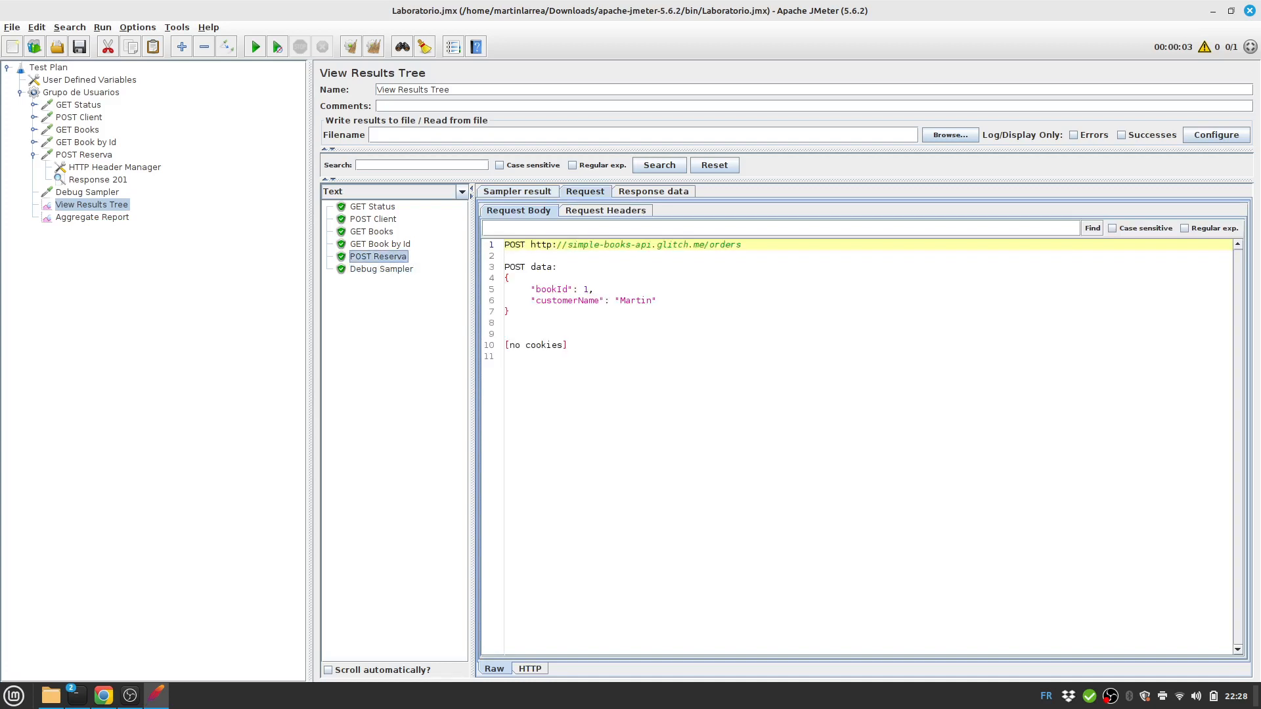
click(517, 192)
click(79, 47)
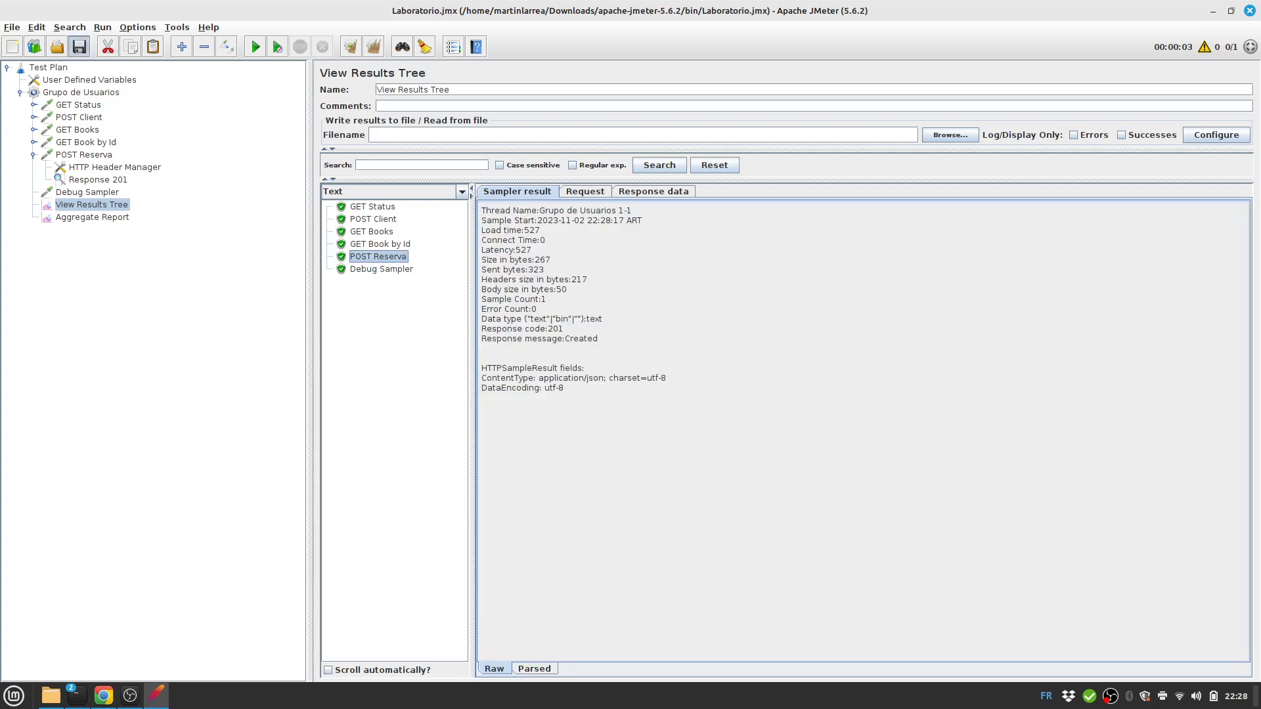
click(81, 93)
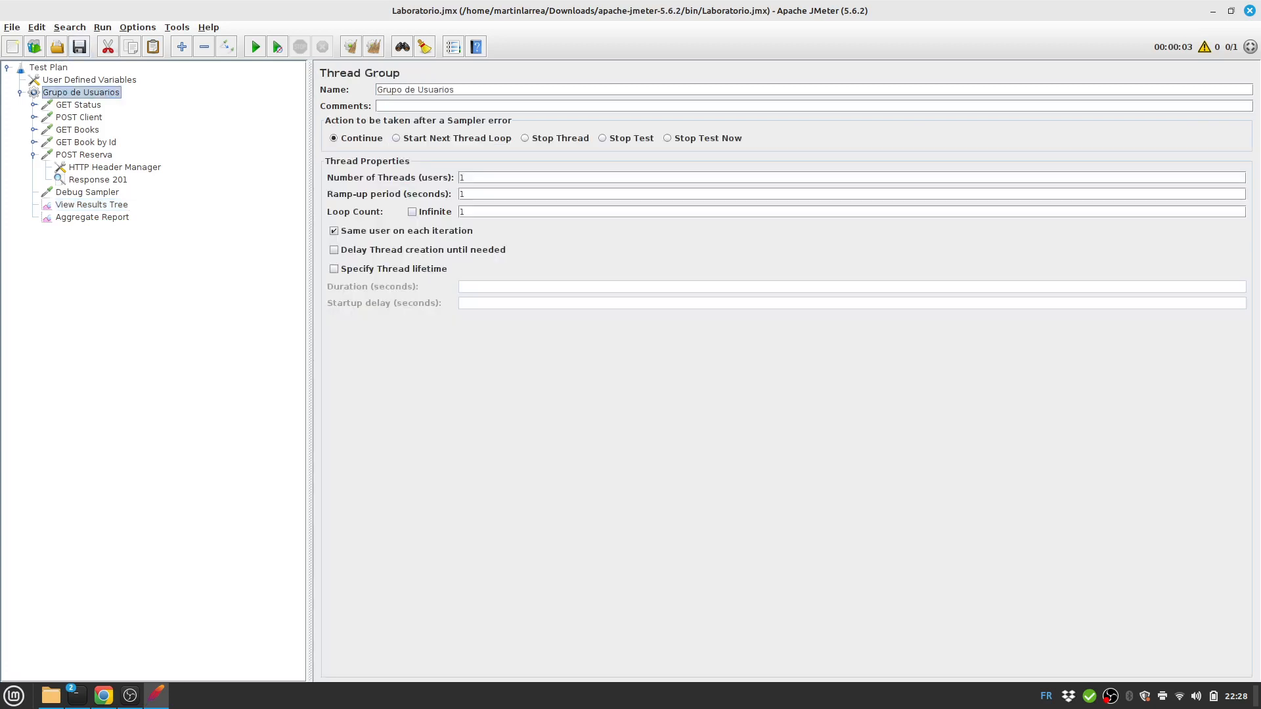
Set Grupo de Usuarios to 50 threads, clear the results tree, and show the Aggregate Report.
double_click(462, 177)
text(50)
click(34, 155)
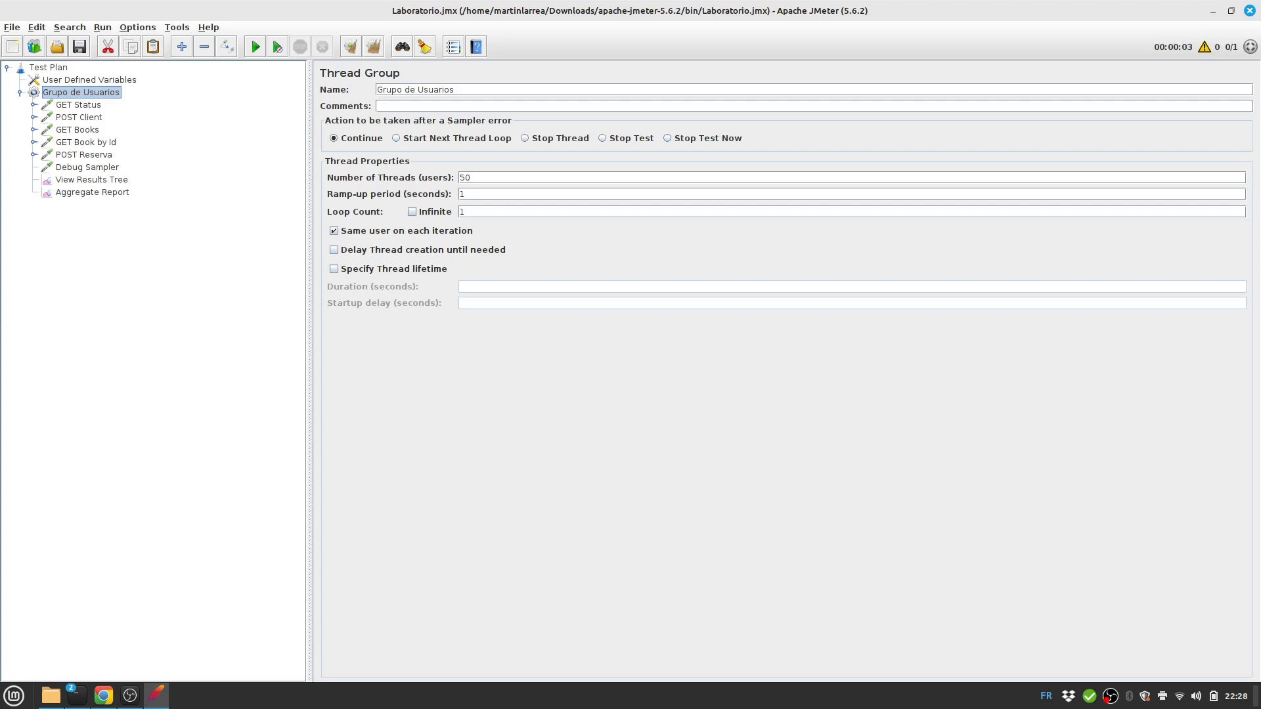
click(91, 180)
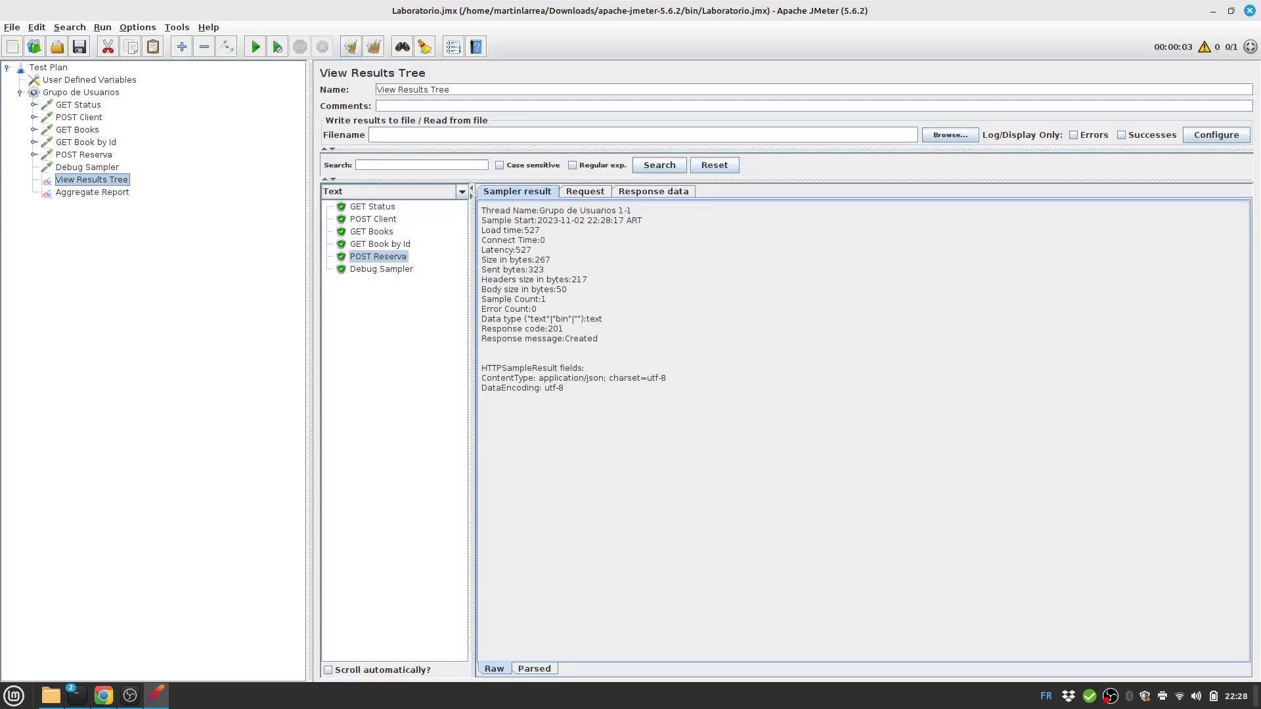
click(373, 48)
click(91, 192)
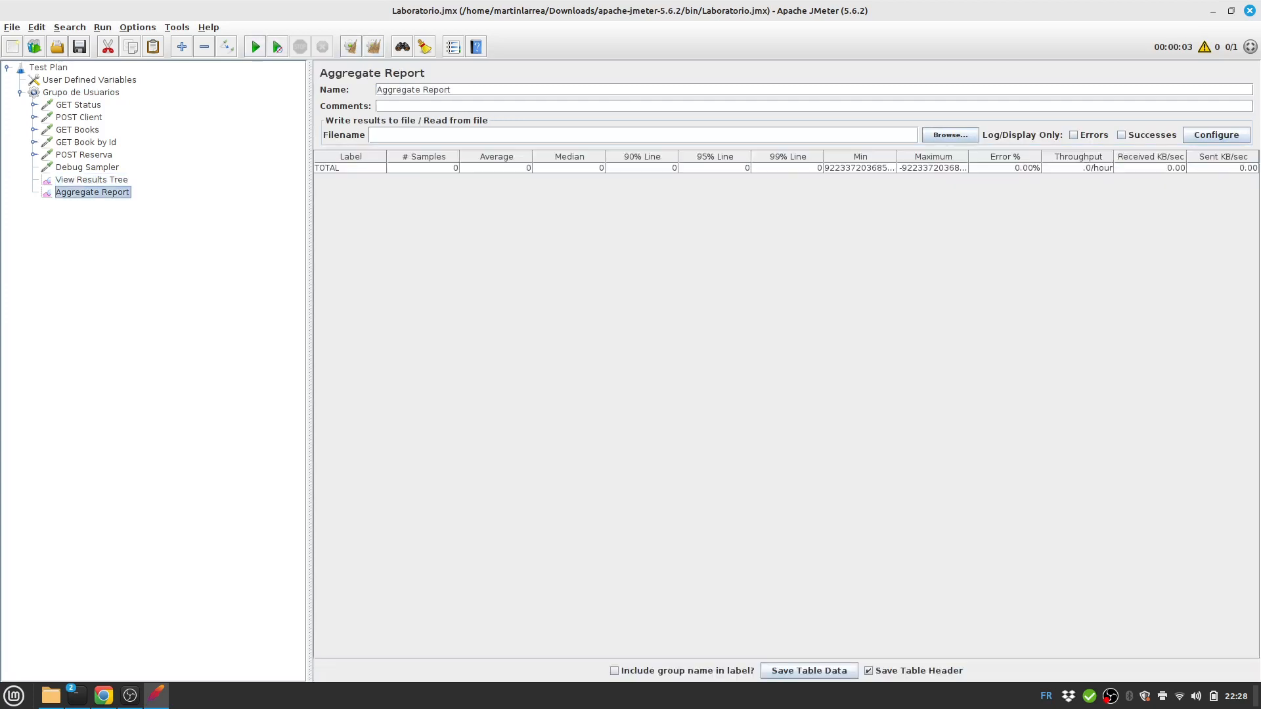
Run the 50-user test, then review aggregate stats and failing GET Status samples in the results tree.
click(255, 47)
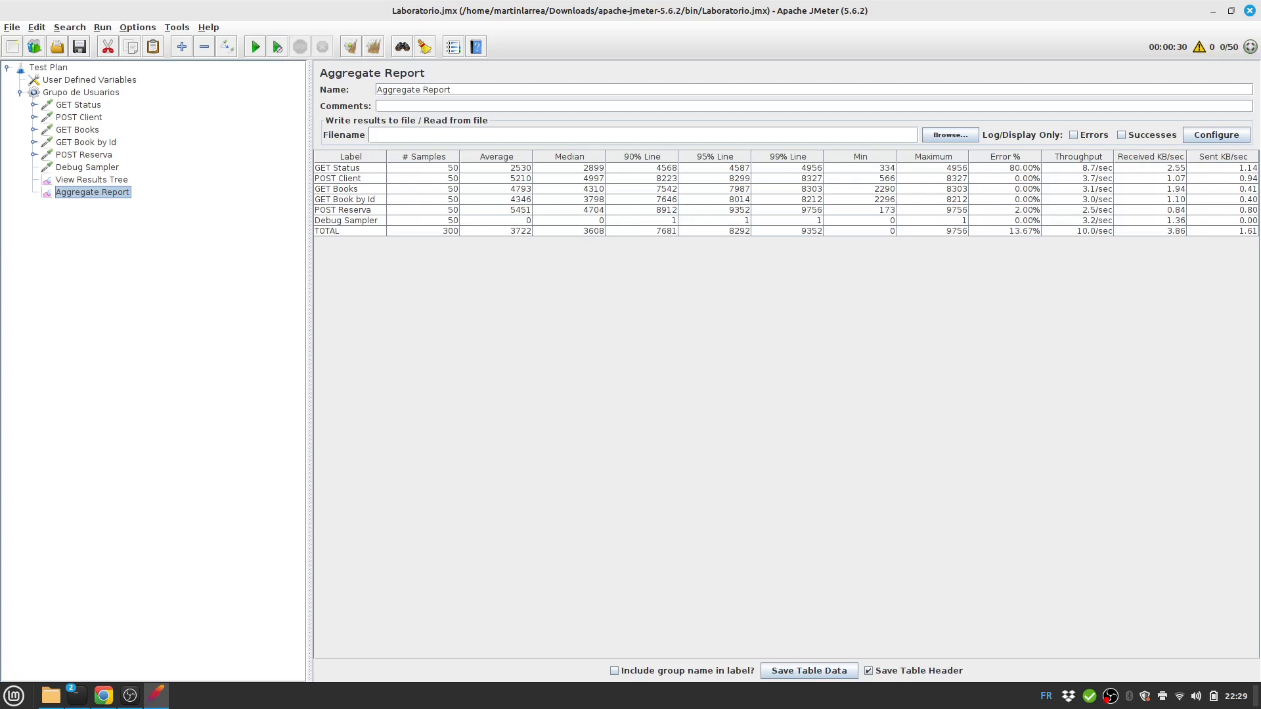
click(92, 180)
mouse_move(463, 237)
mouse_down()
mouse_move(463, 624)
mouse_move(464, 238)
mouse_up()
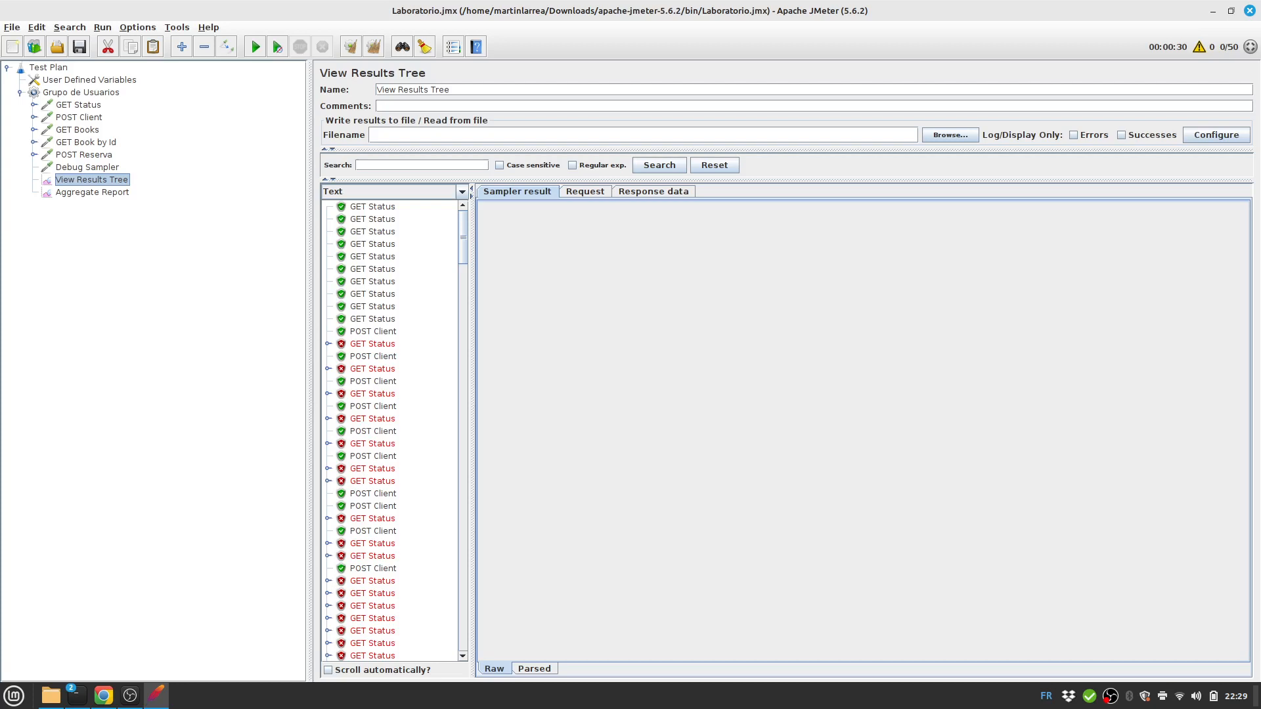
Widen the results list, collapse Grupo de Usuarios, and dismiss its Add menu without adding anything.
drag(471, 394, 488, 394)
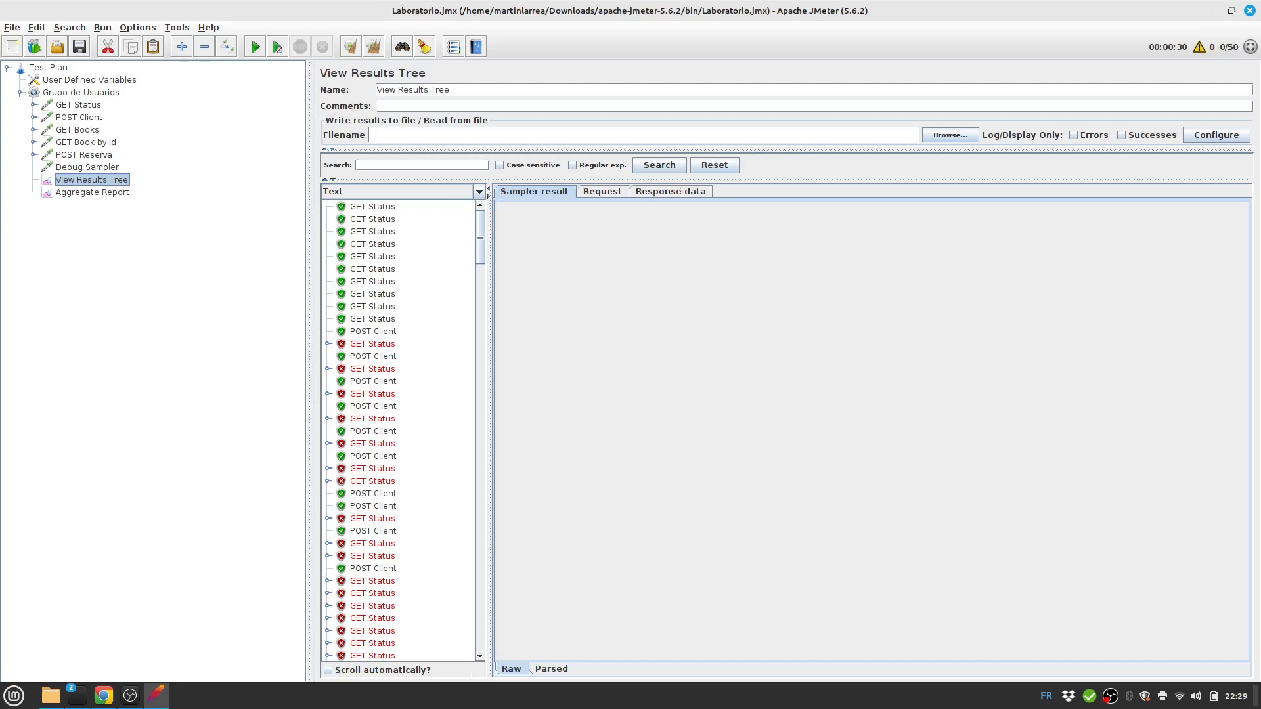
double_click(65, 92)
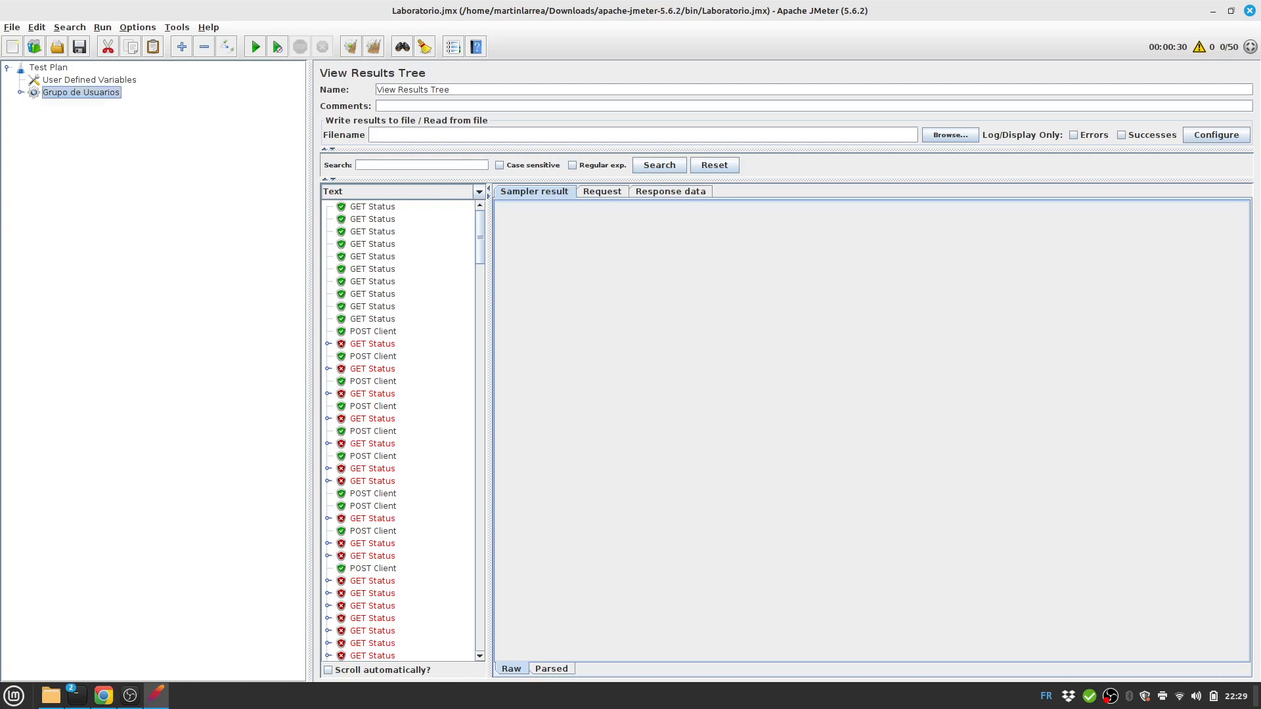
right_click(45, 94)
mouse_move(65, 101)
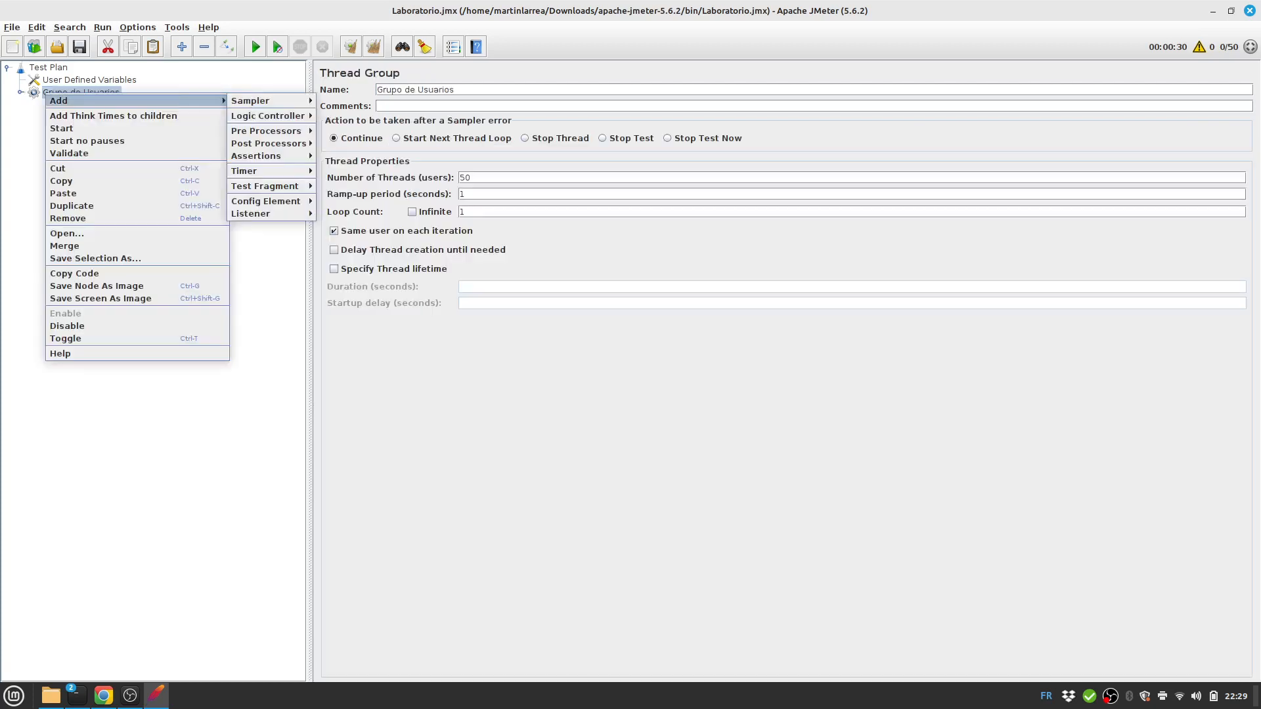
mouse_move(269, 171)
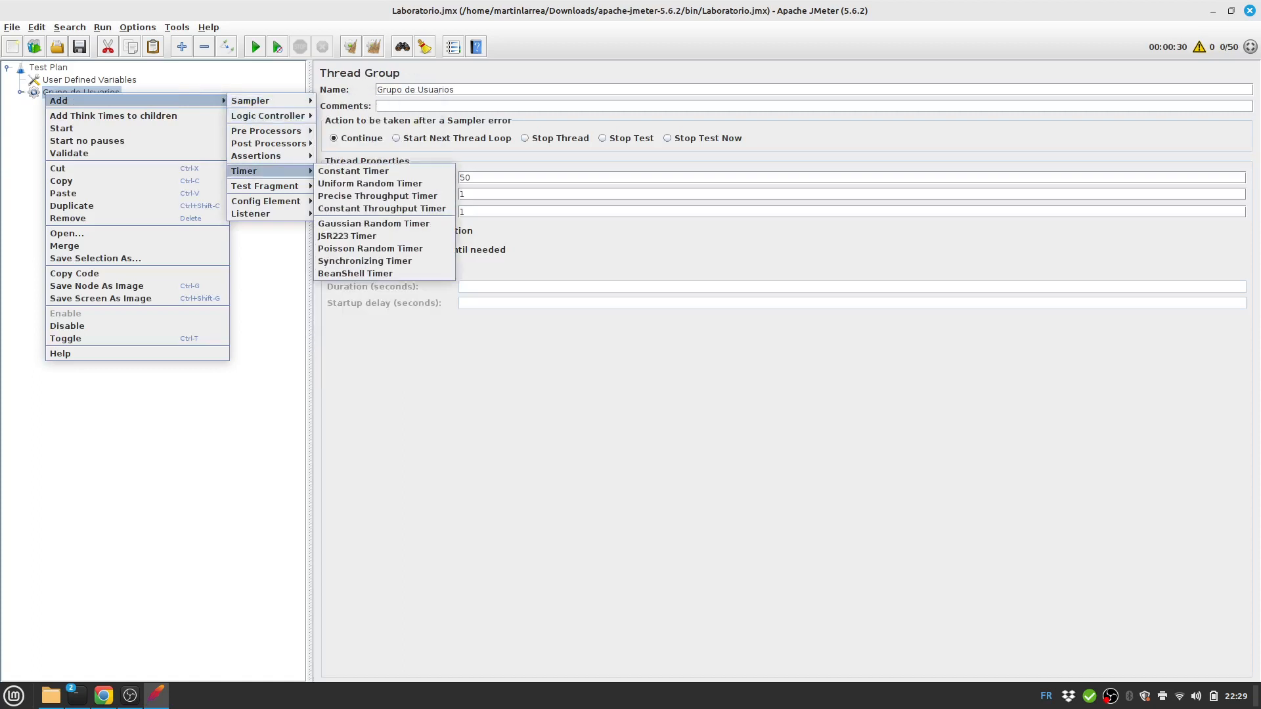
click(349, 172)
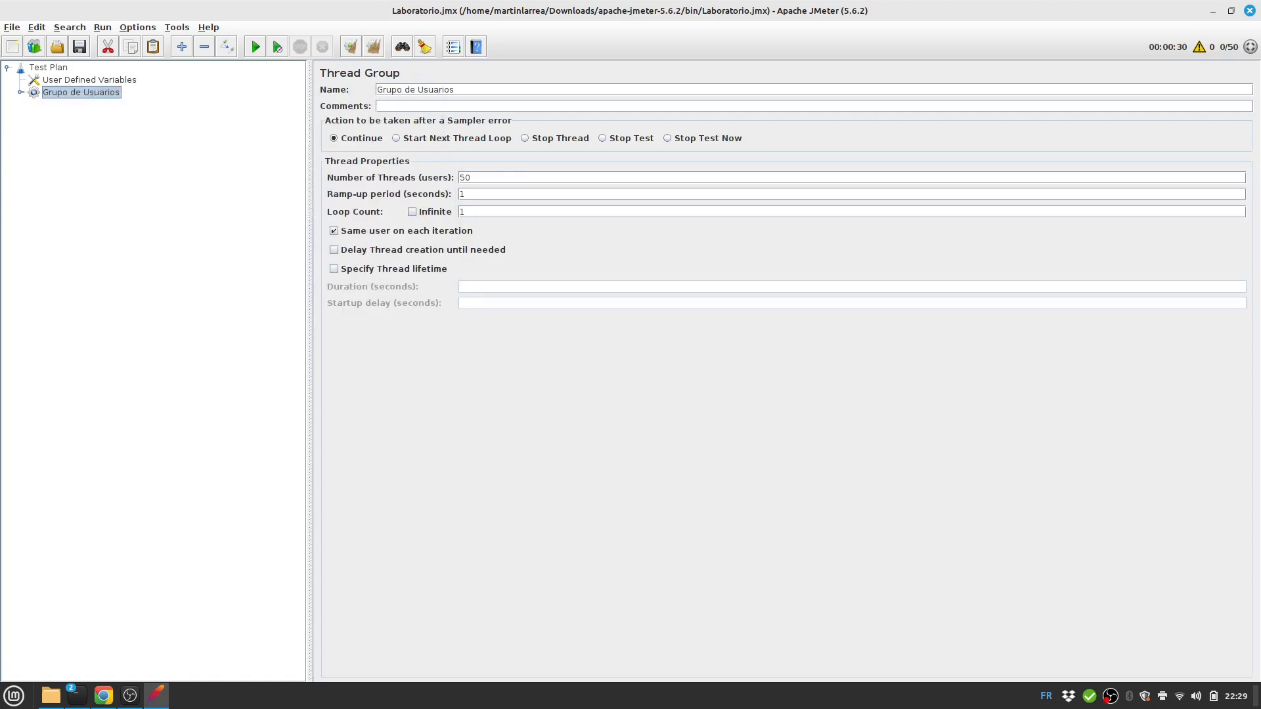
click(130, 695)
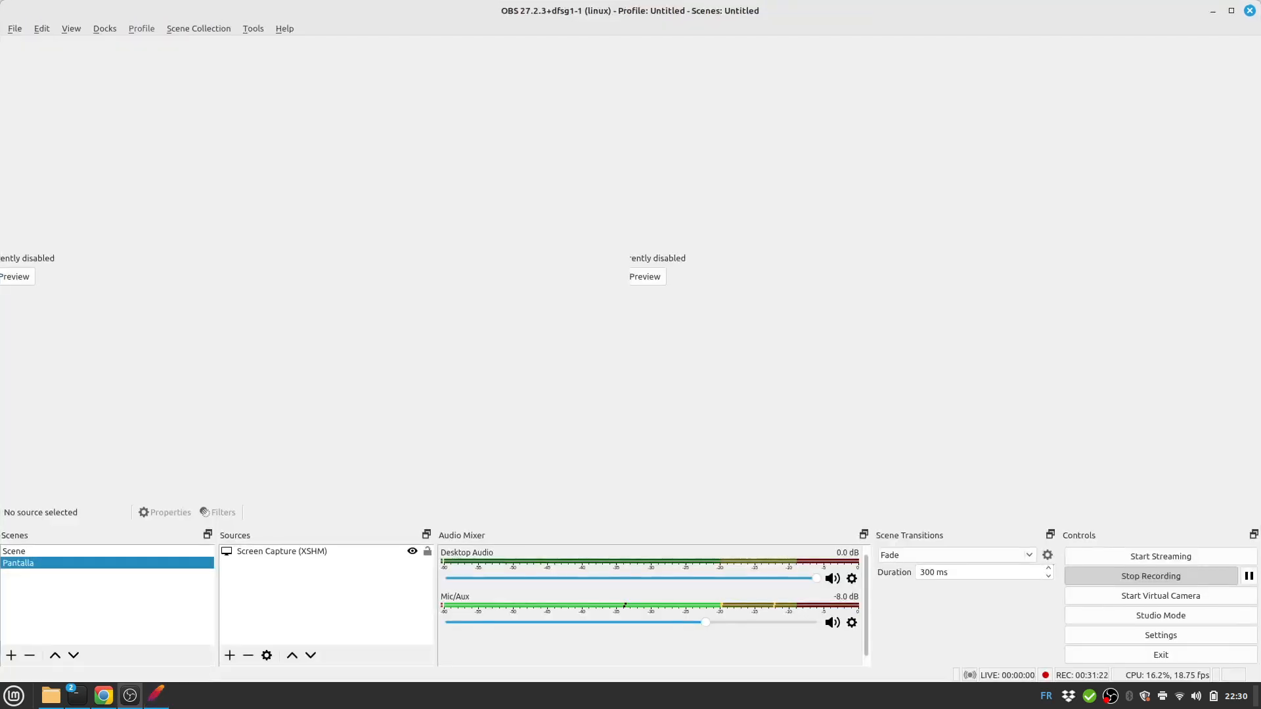
Bring the JMeter launch terminal forward and move it near the top of the screen.
click(130, 695)
click(77, 696)
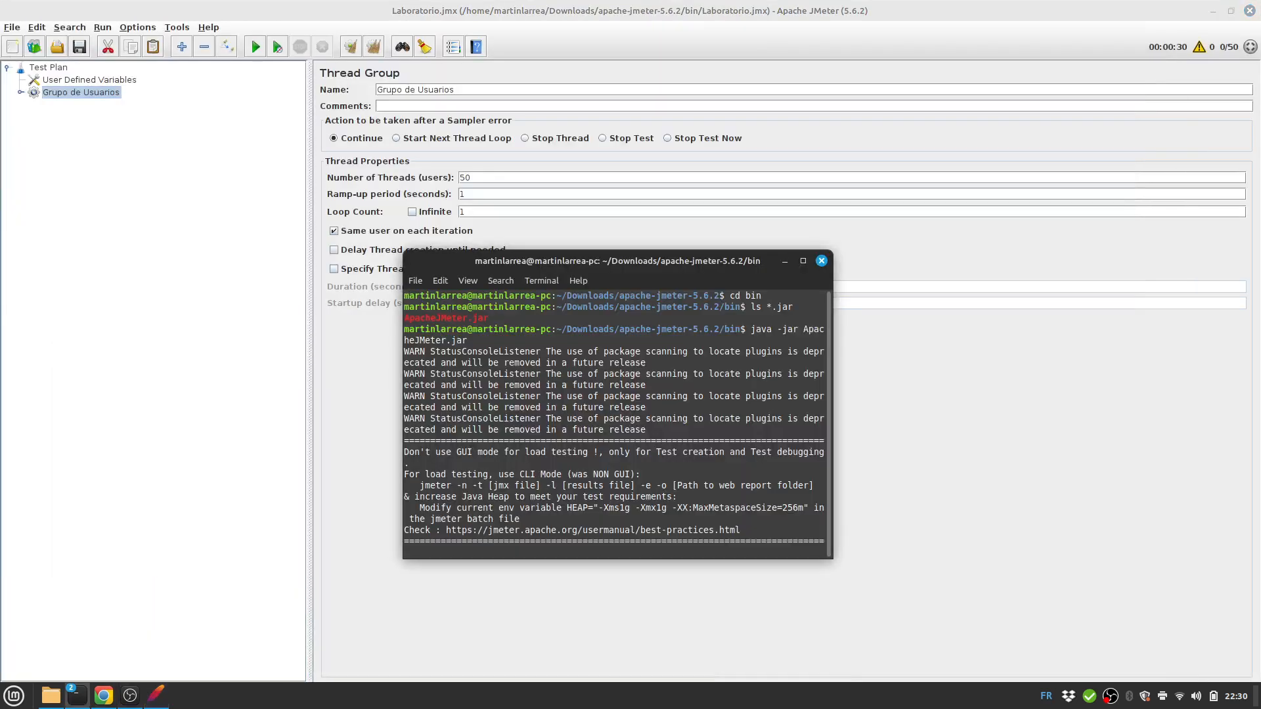
drag(604, 261, 634, 58)
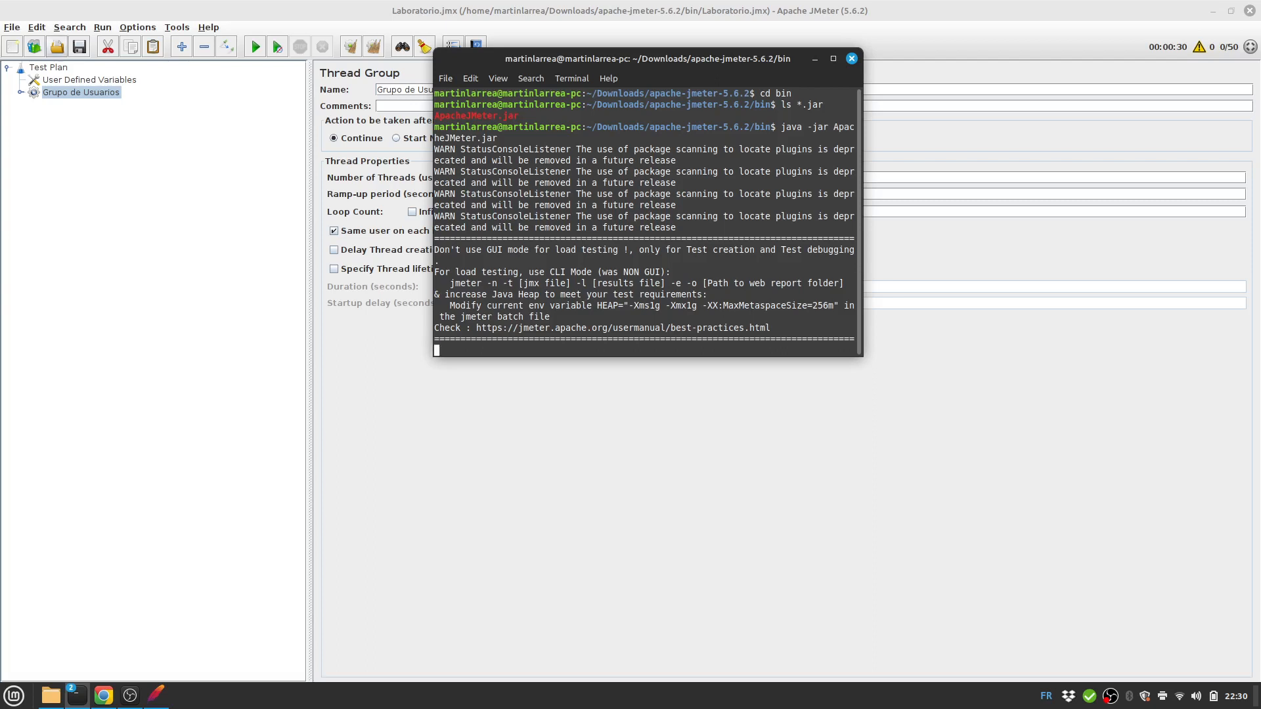
Save the test plan as lab.jmx in the bin folder.
click(11, 28)
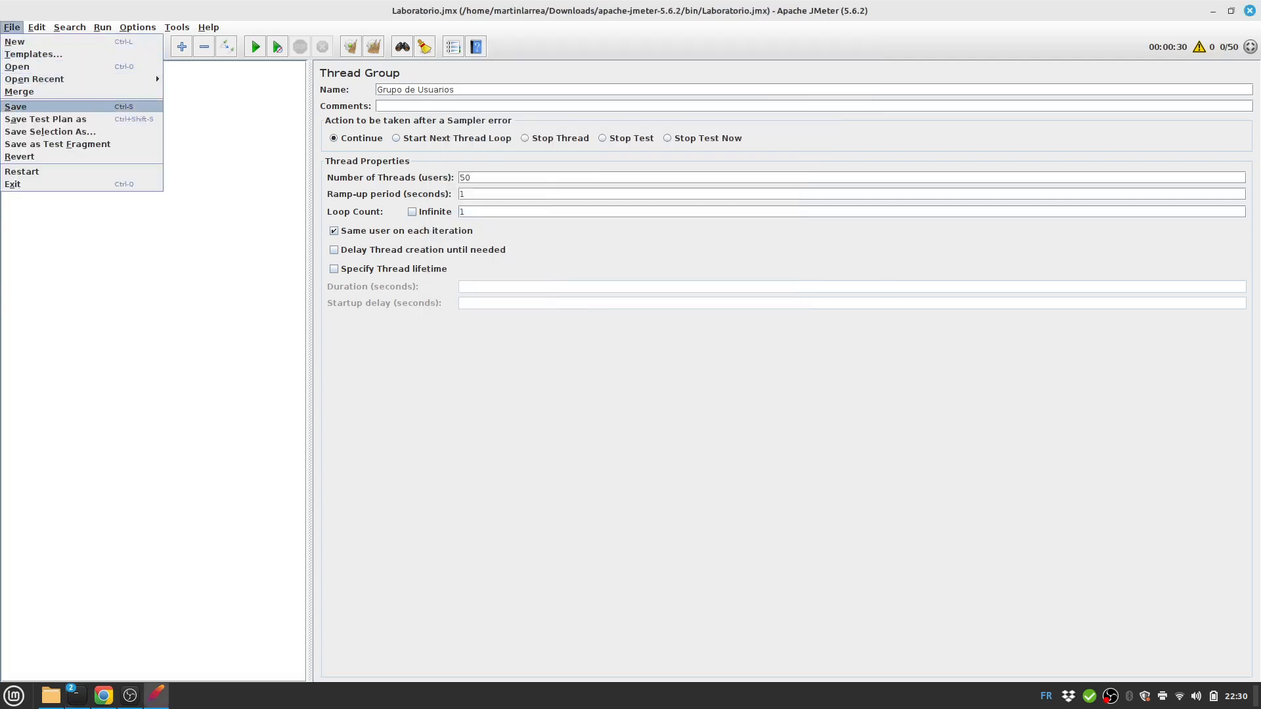
click(17, 107)
click(12, 27)
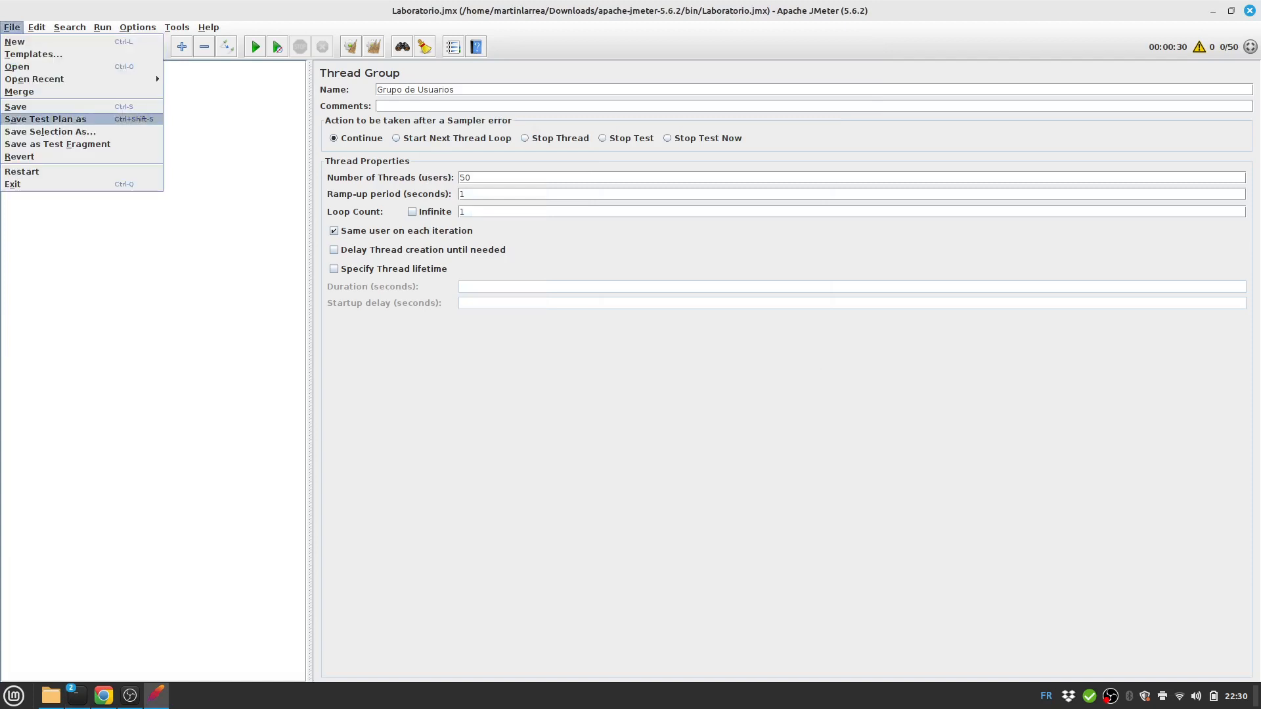
click(47, 120)
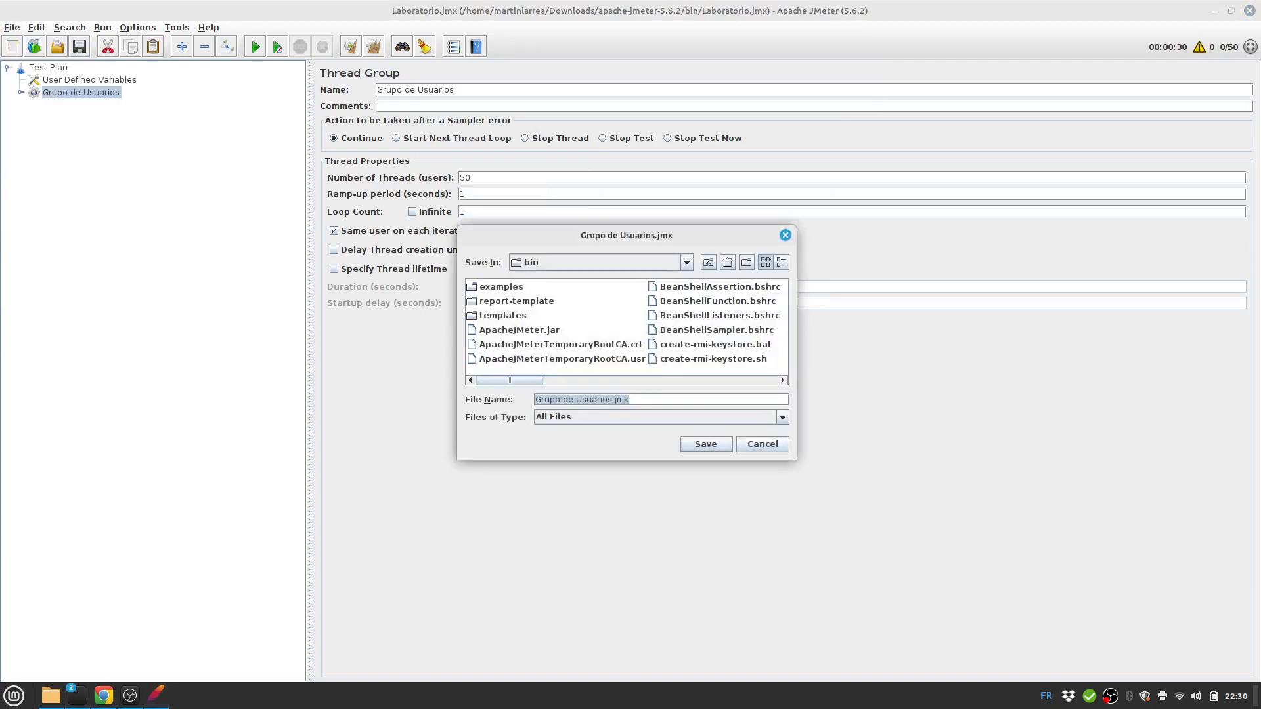
key(Home)
key(ctrl+shift+Right)
key(ctrl+shift+Right)
key(ctrl+shift+Right)
key(ctrl+shift+Left)
key(shift+Right)
key(shift+Right)
key(shift+Right)
key(shift+Right)
key(shift+Right)
key(shift+Right)
key(shift+Right)
text(lab)
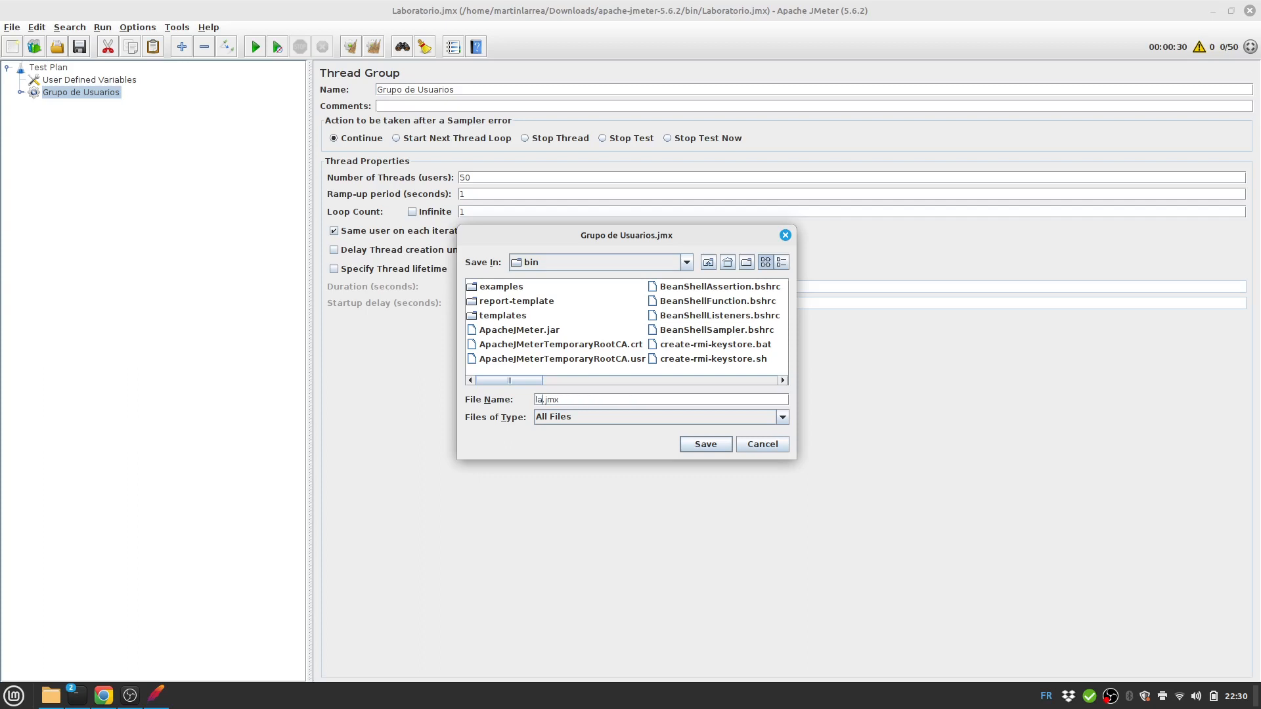
key(Return)
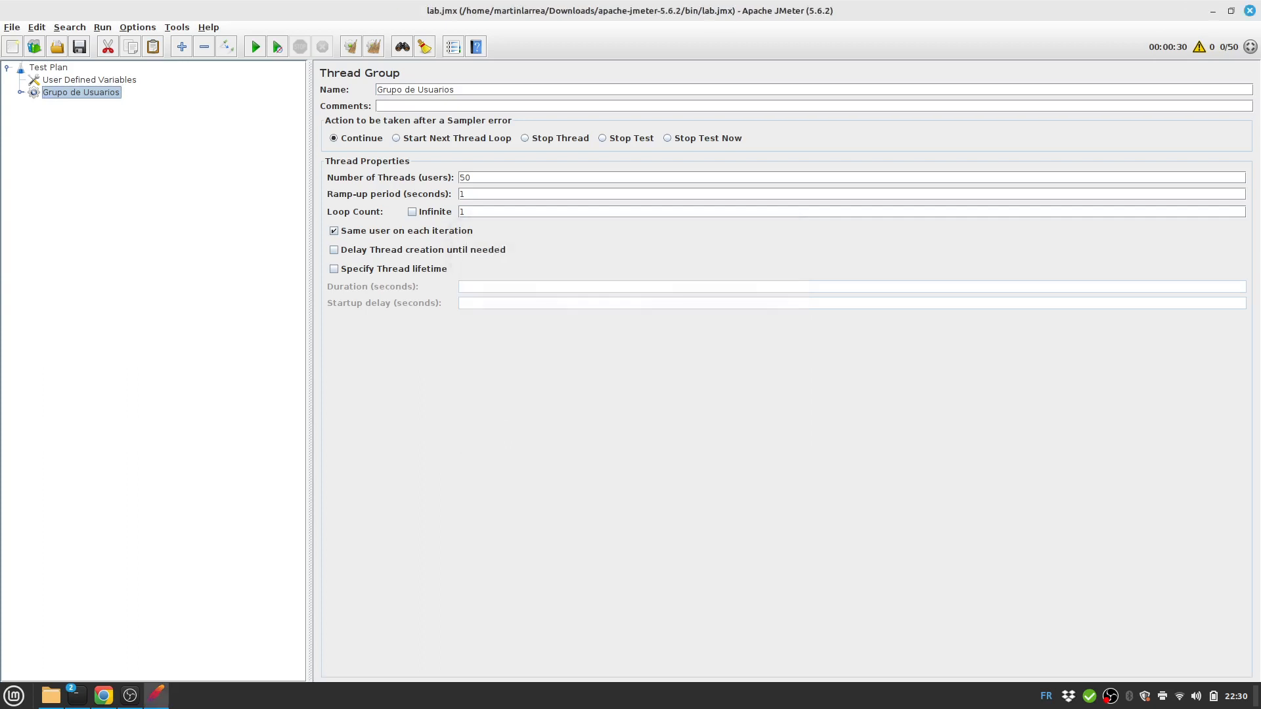
Open the bin folder in the file manager and open a terminal there.
click(77, 695)
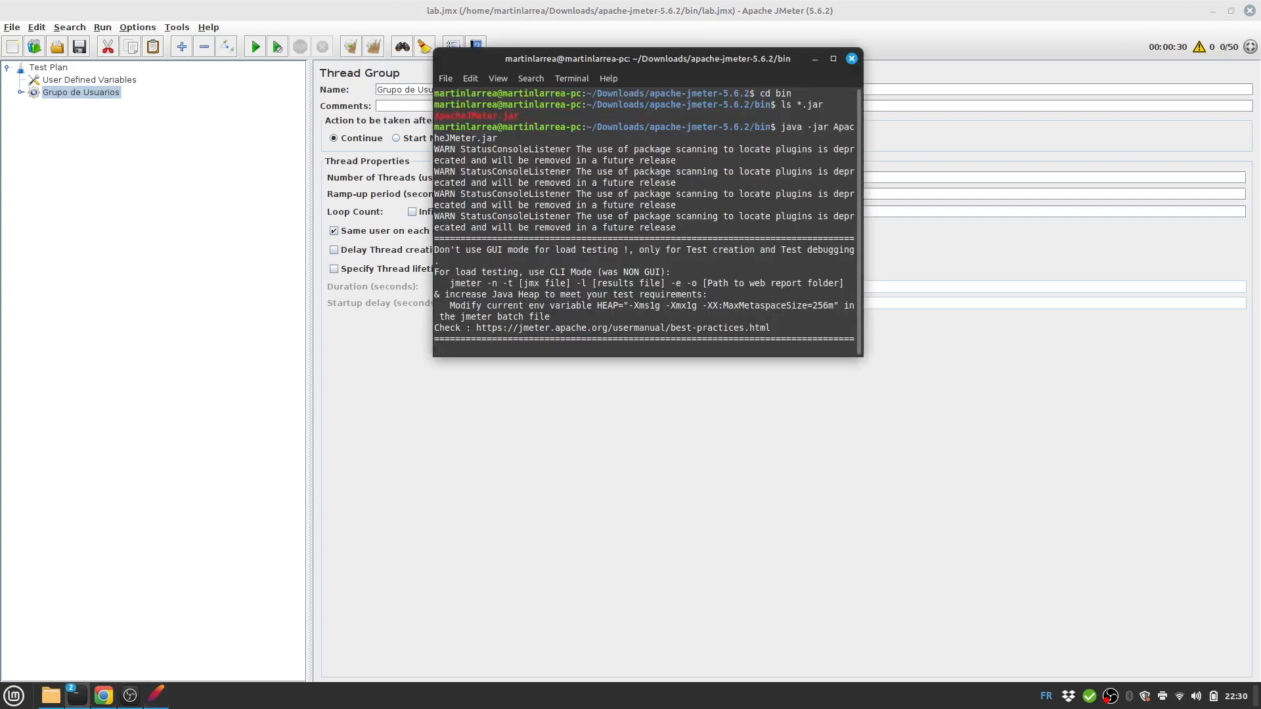
click(50, 696)
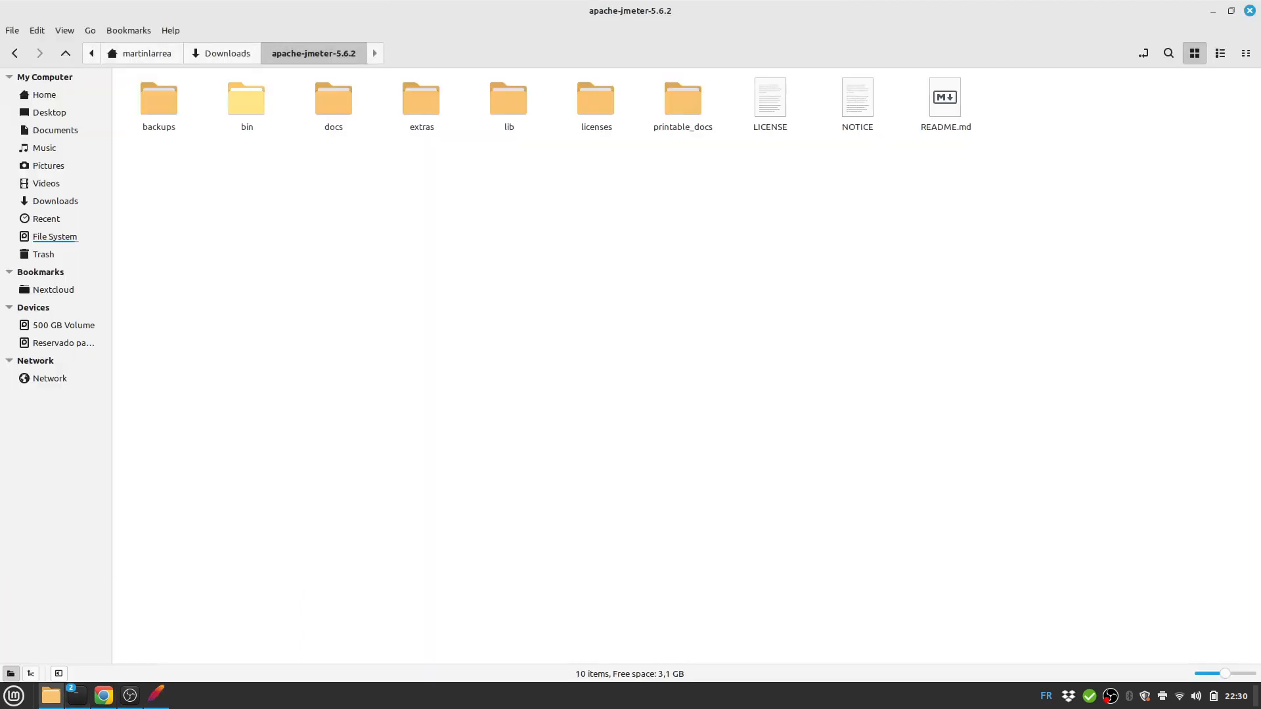
double_click(246, 98)
right_click(428, 456)
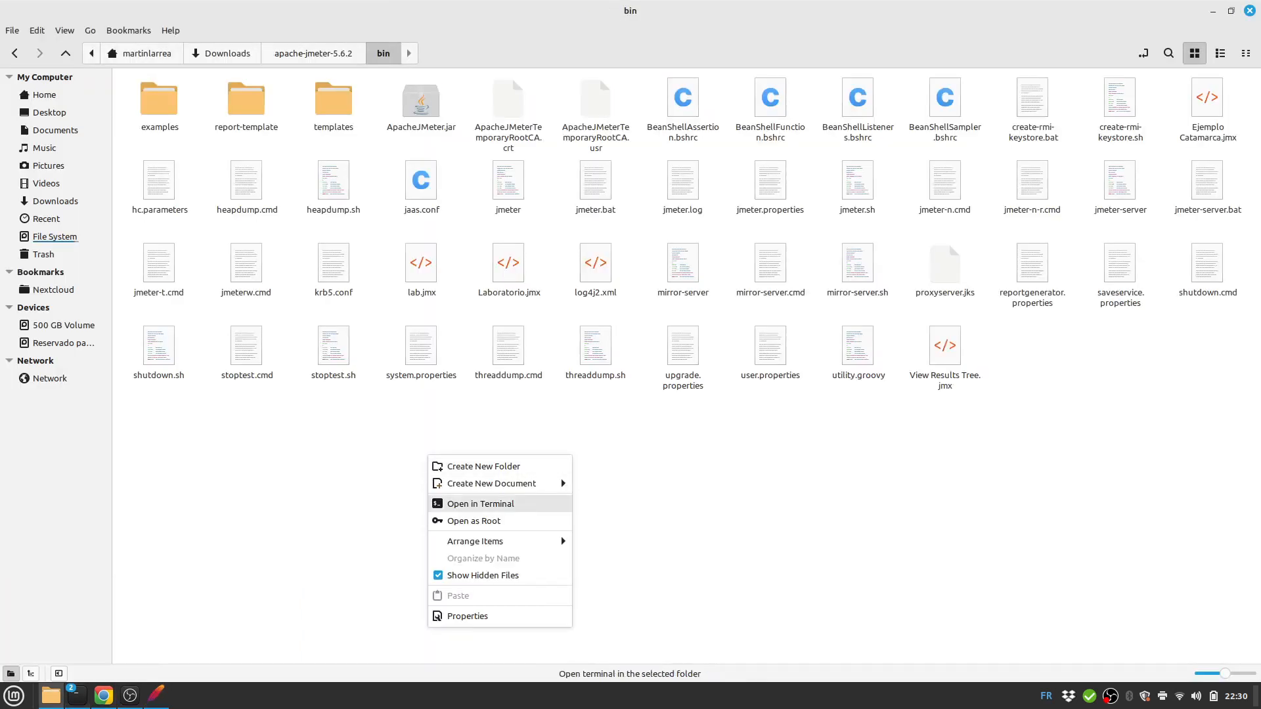
click(480, 504)
Arrange both terminals and type 'jmeter -n -t lab.jmx -l resultados.txt -e -o' at the bin prompt.
click(1213, 11)
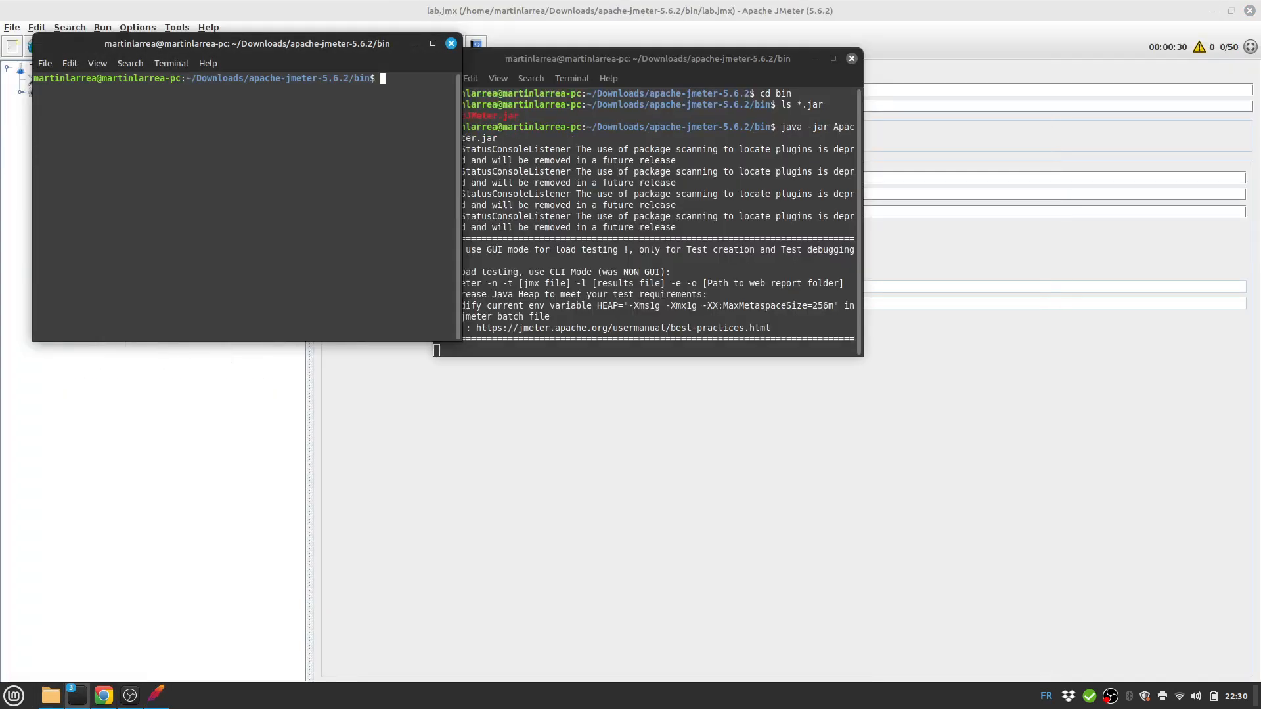
drag(657, 58, 839, 41)
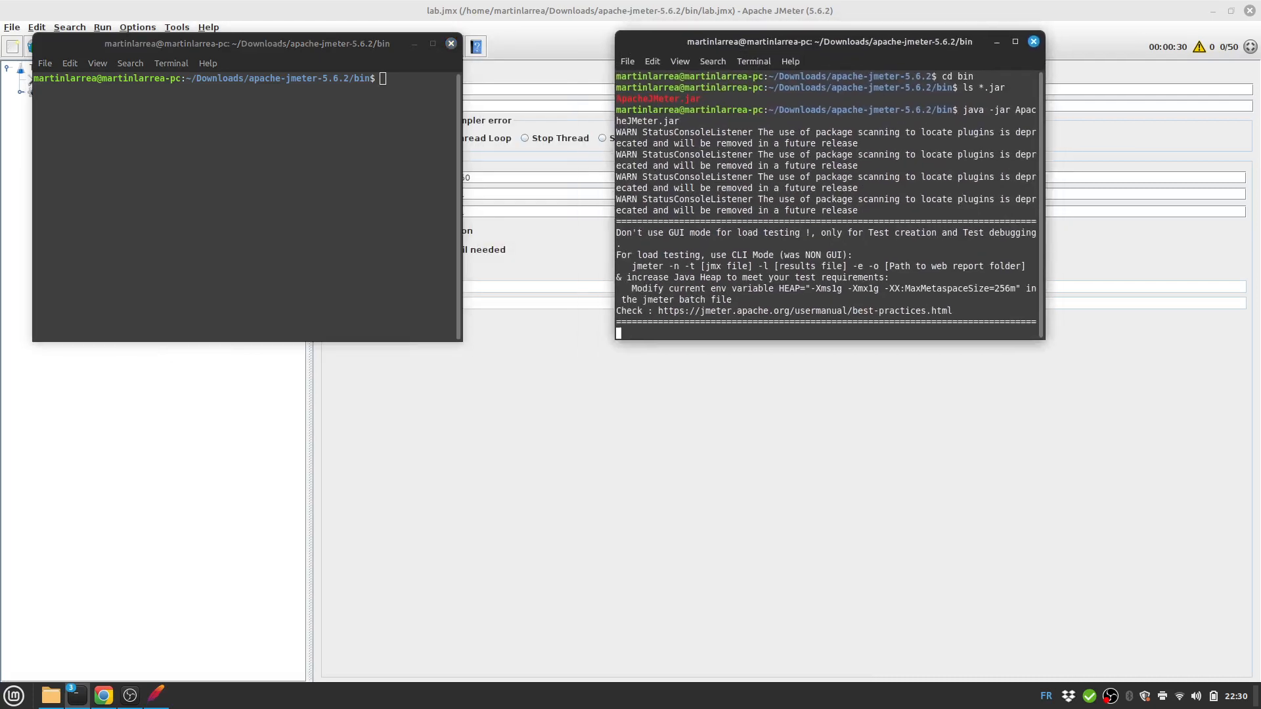
drag(263, 44, 350, 211)
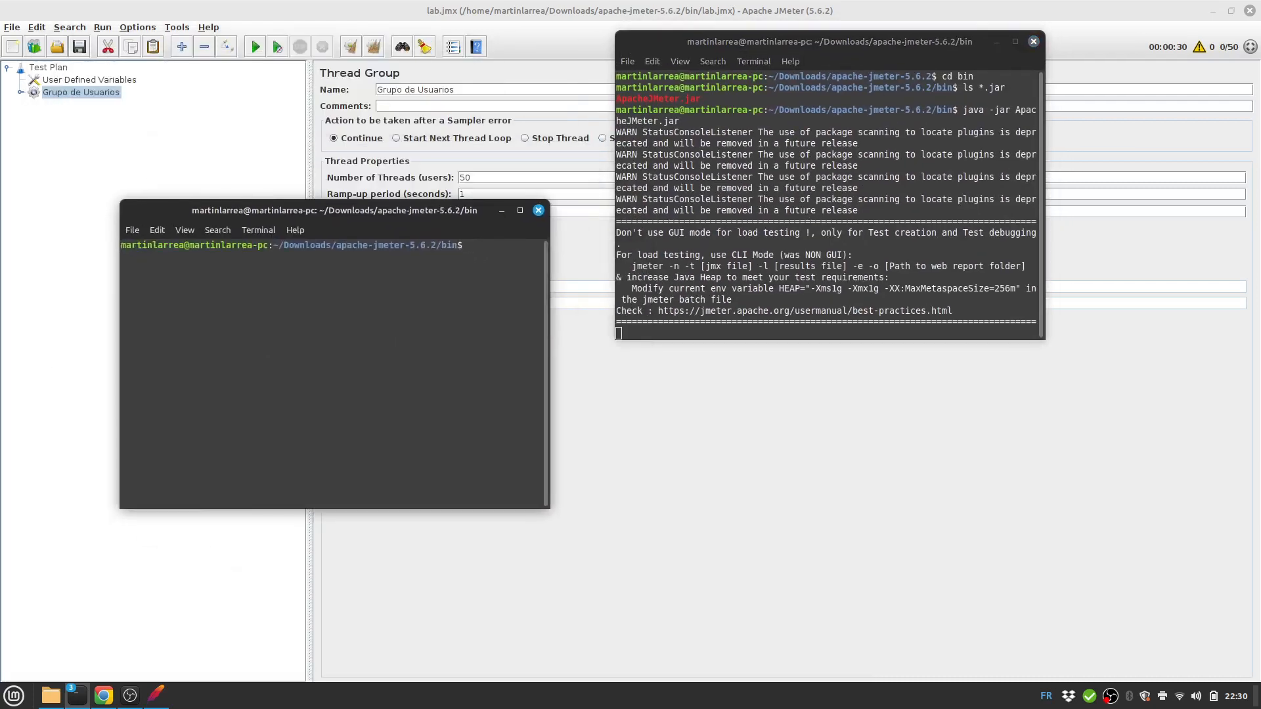
text(jmeter -n -t lab.jmx -l resultados.txt -e -o)
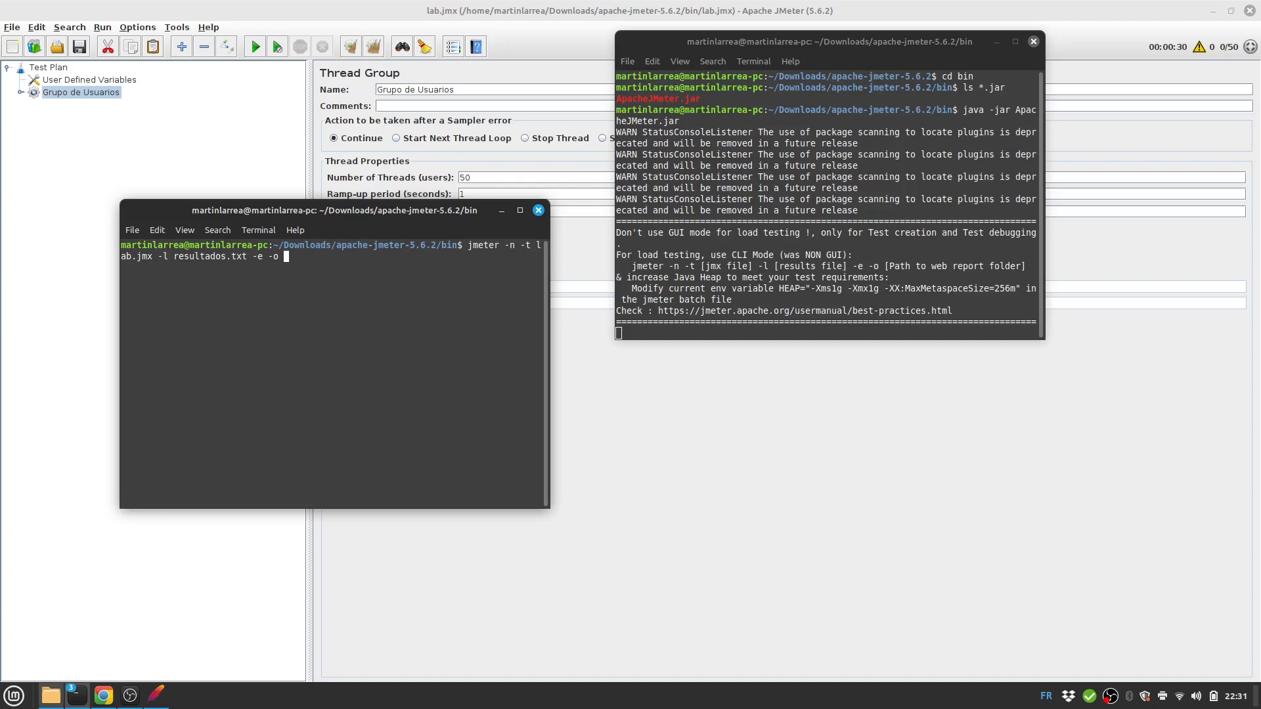
click(50, 695)
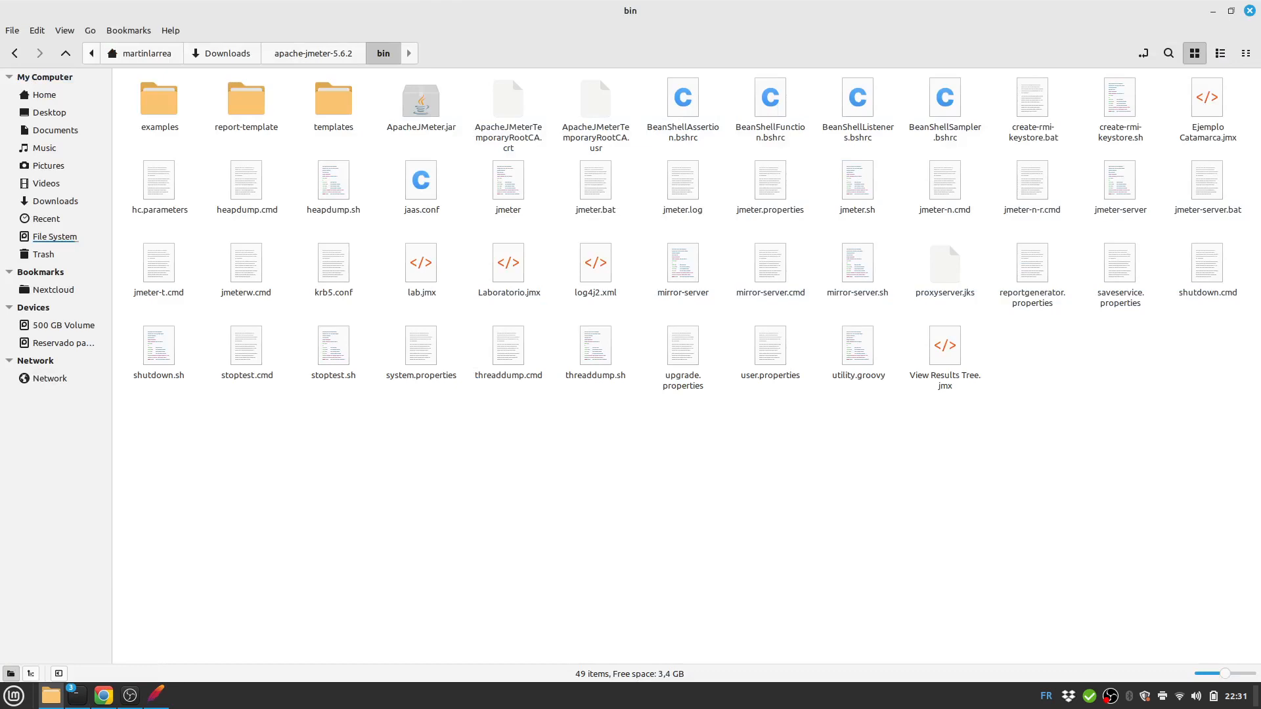
Browse from the bin folder to Home and File System, returning to bin each time.
click(142, 54)
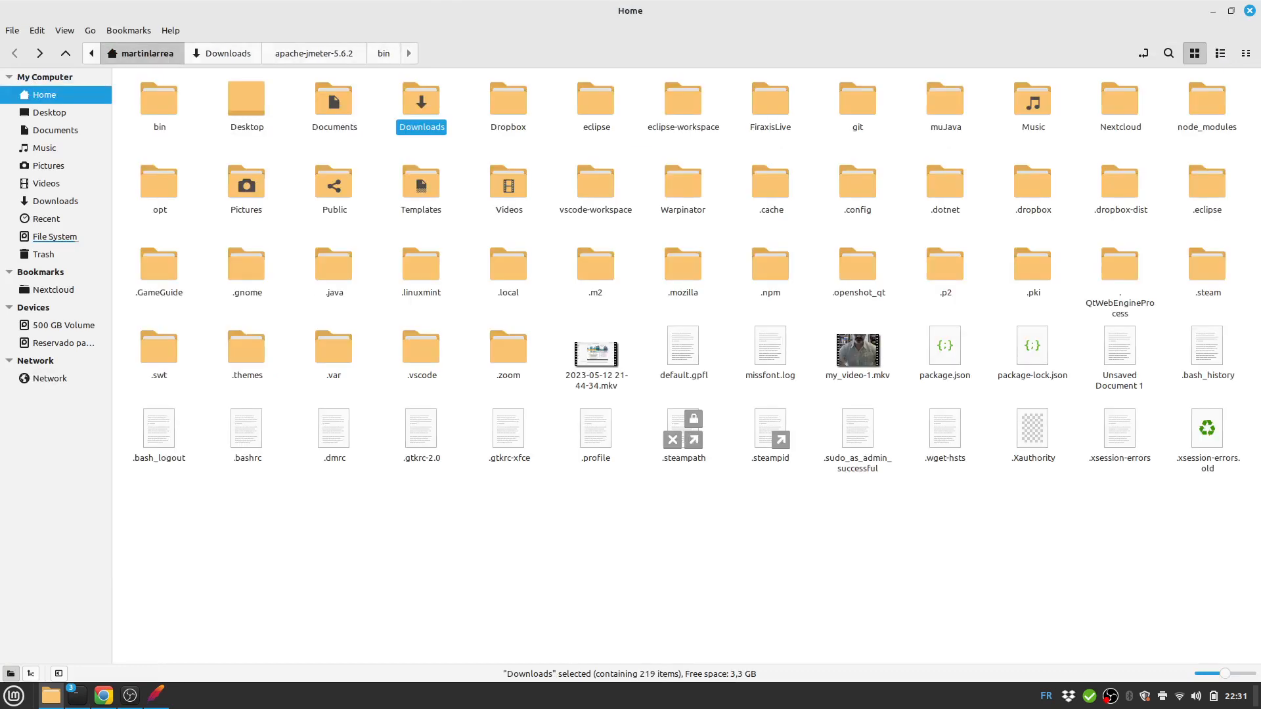
click(384, 53)
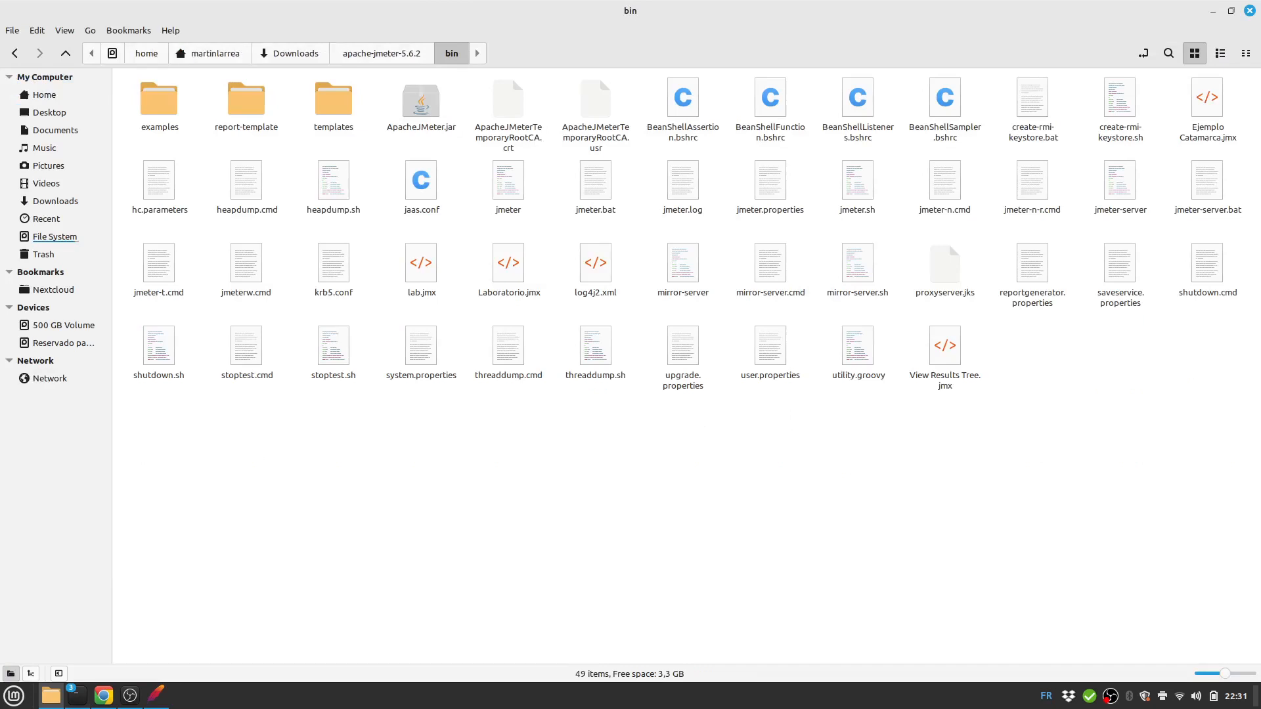
click(56, 236)
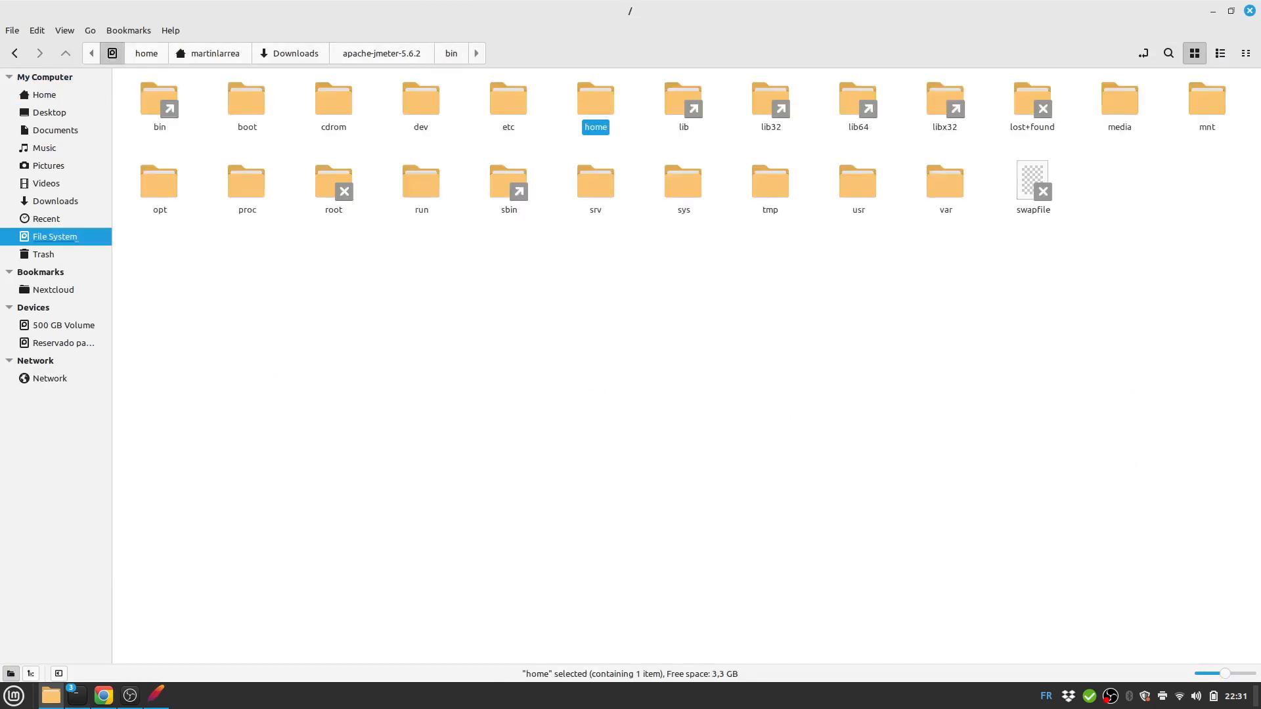
click(451, 53)
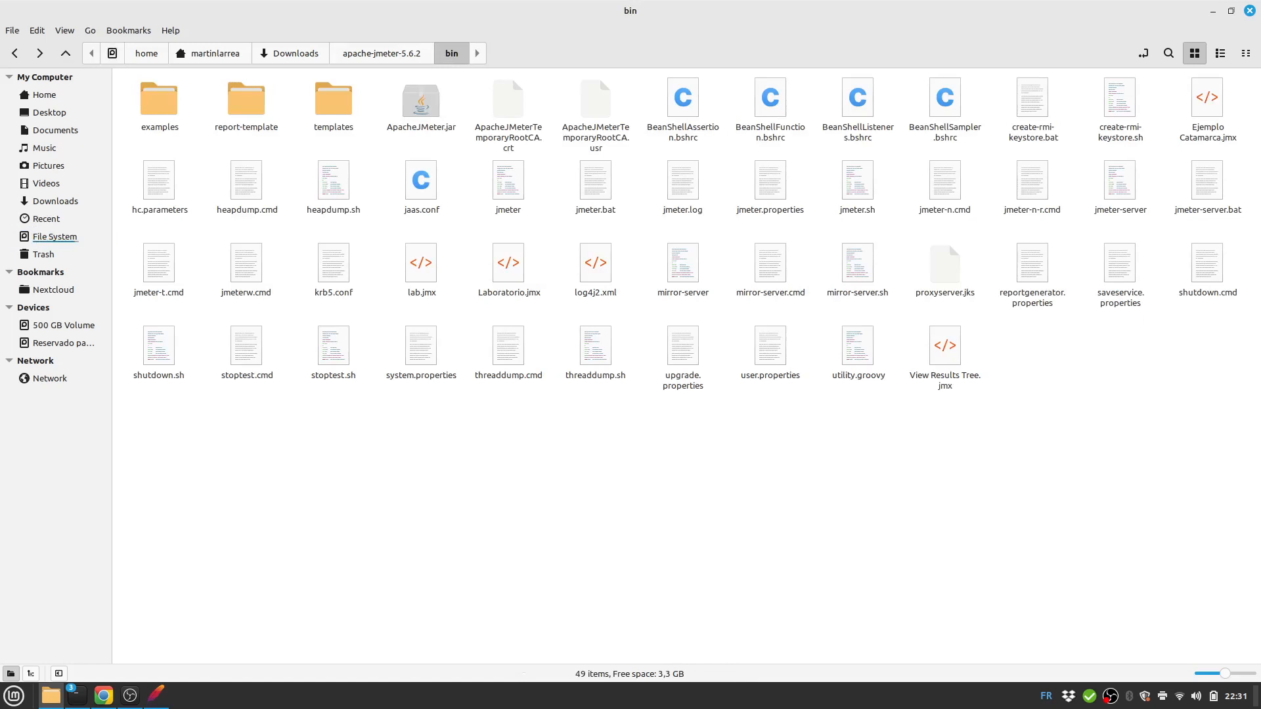
Open another terminal in bin and bring the terminal holding the run command forward.
right_click(415, 462)
click(453, 511)
click(78, 695)
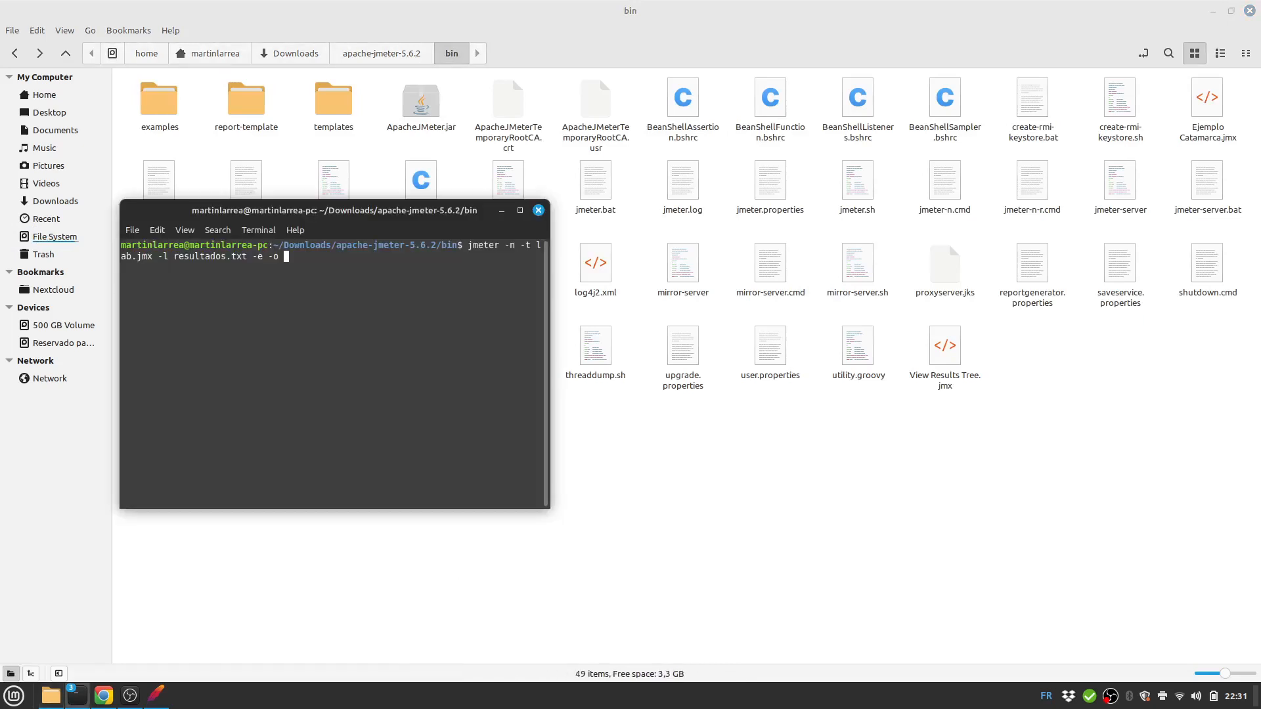
Copy the bin folder path and append it plus '/output' to the recalled launch command.
drag(273, 245, 457, 245)
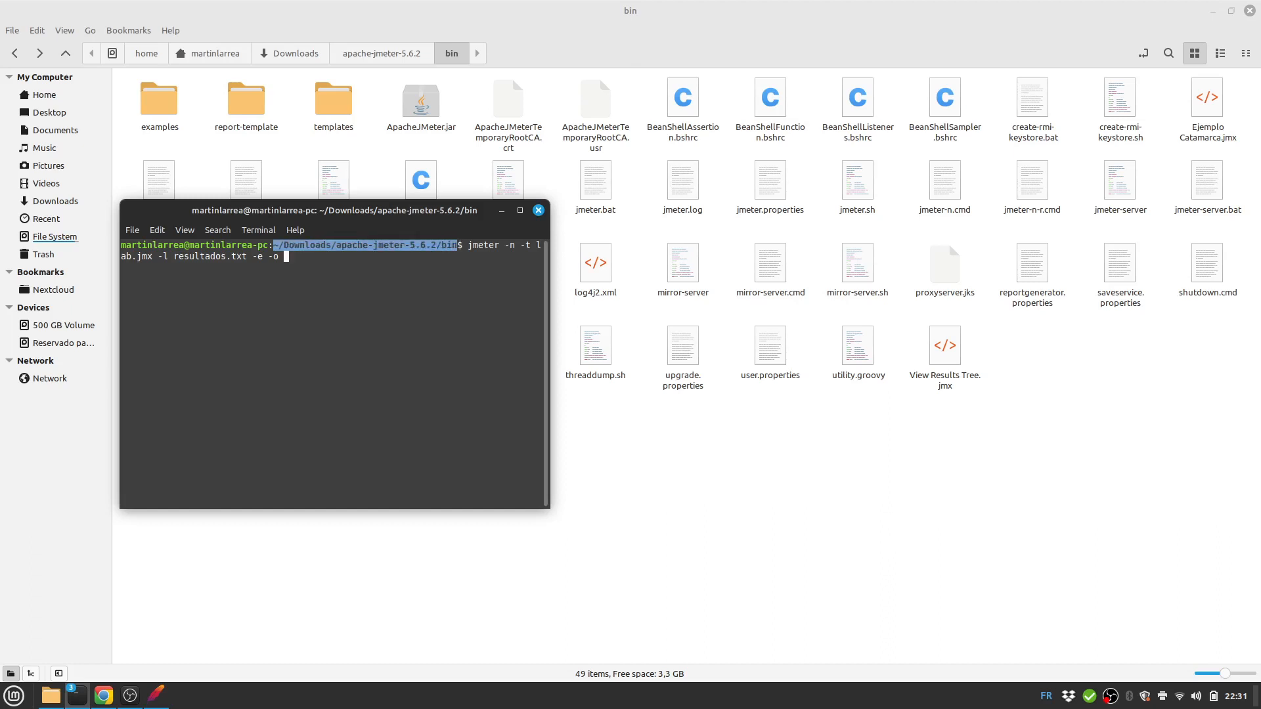
key(ctrl+c)
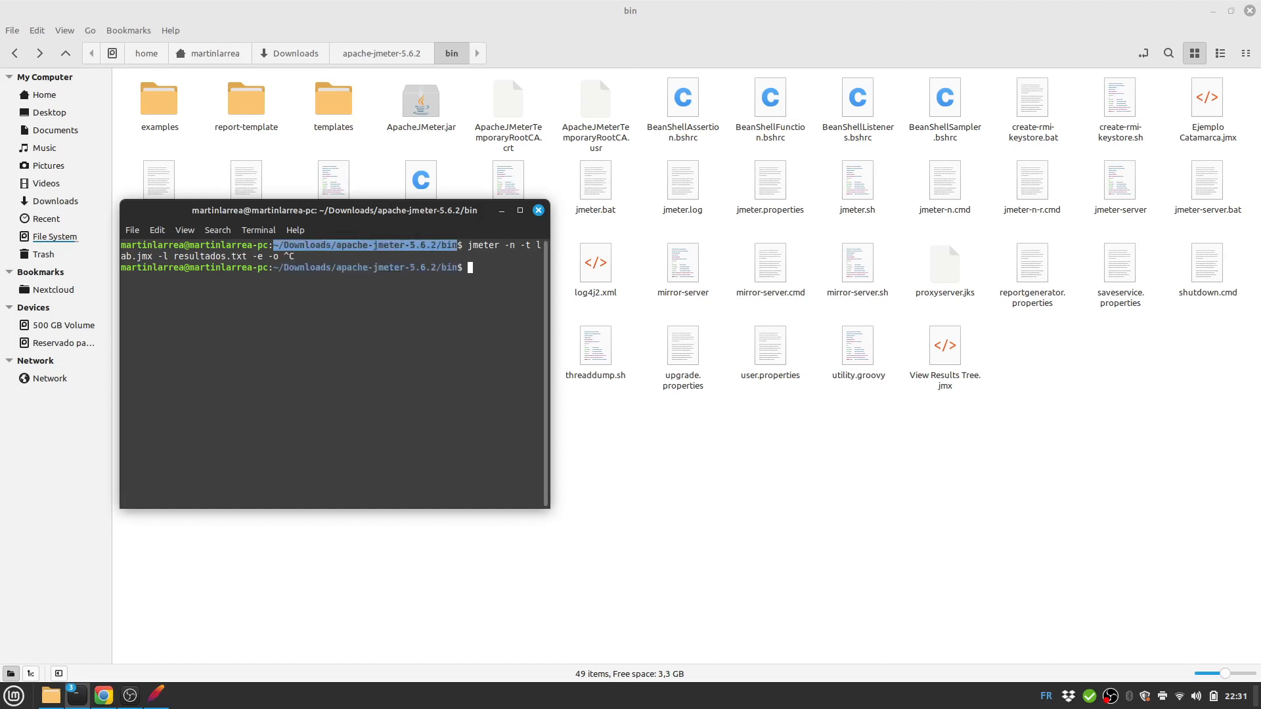
key(Up)
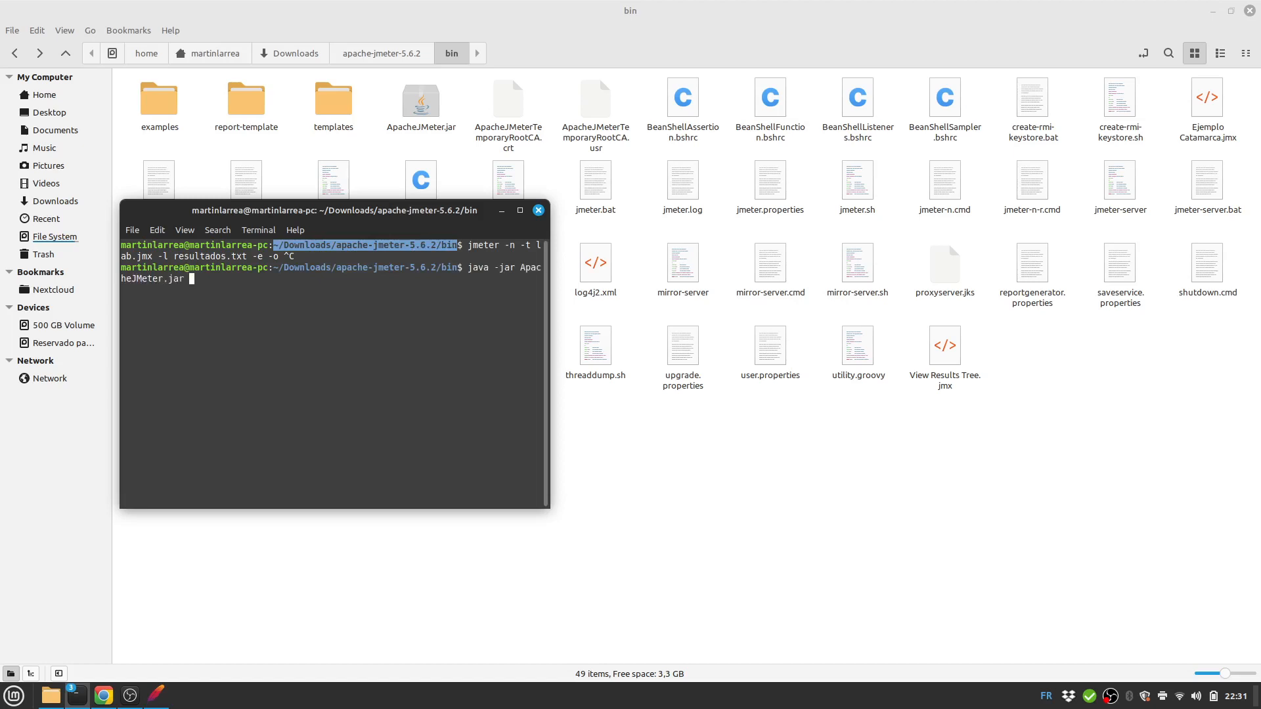
key(ctrl+shift+v)
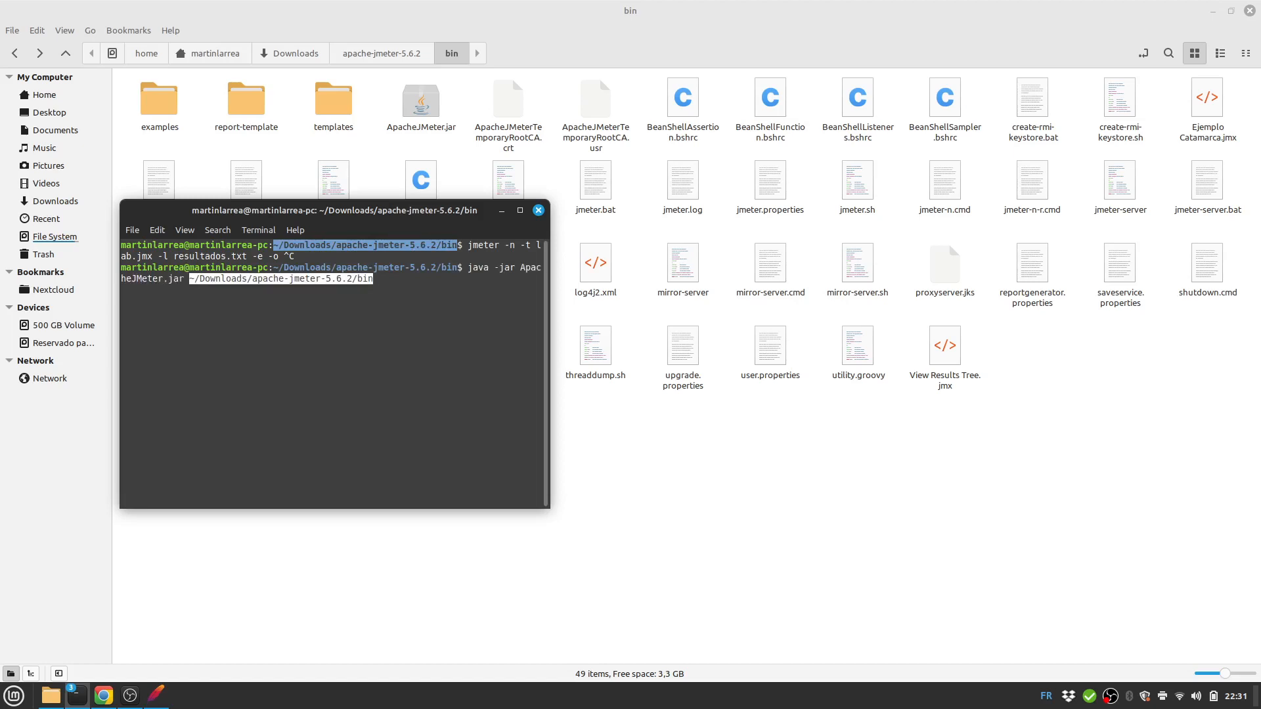
text(/)
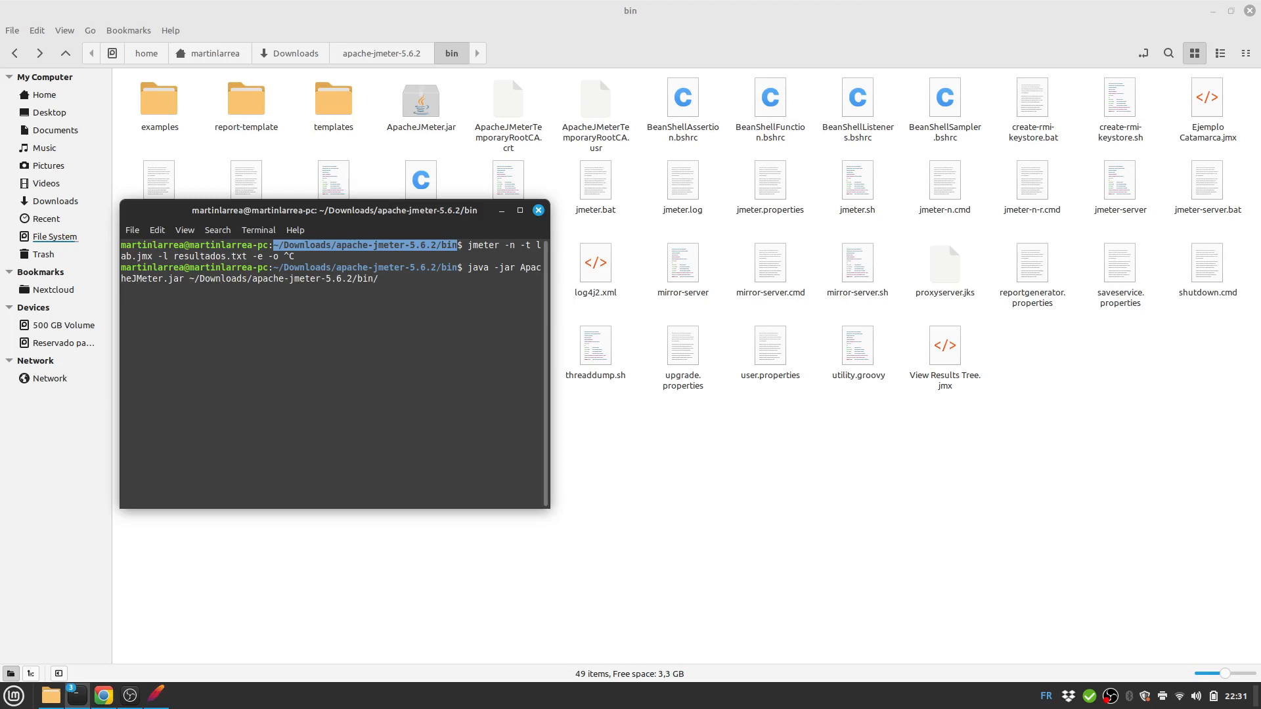
text(output)
Bring the JMeter launch terminal and another terminal forward and reposition them.
mouse_move(78, 696)
click(223, 634)
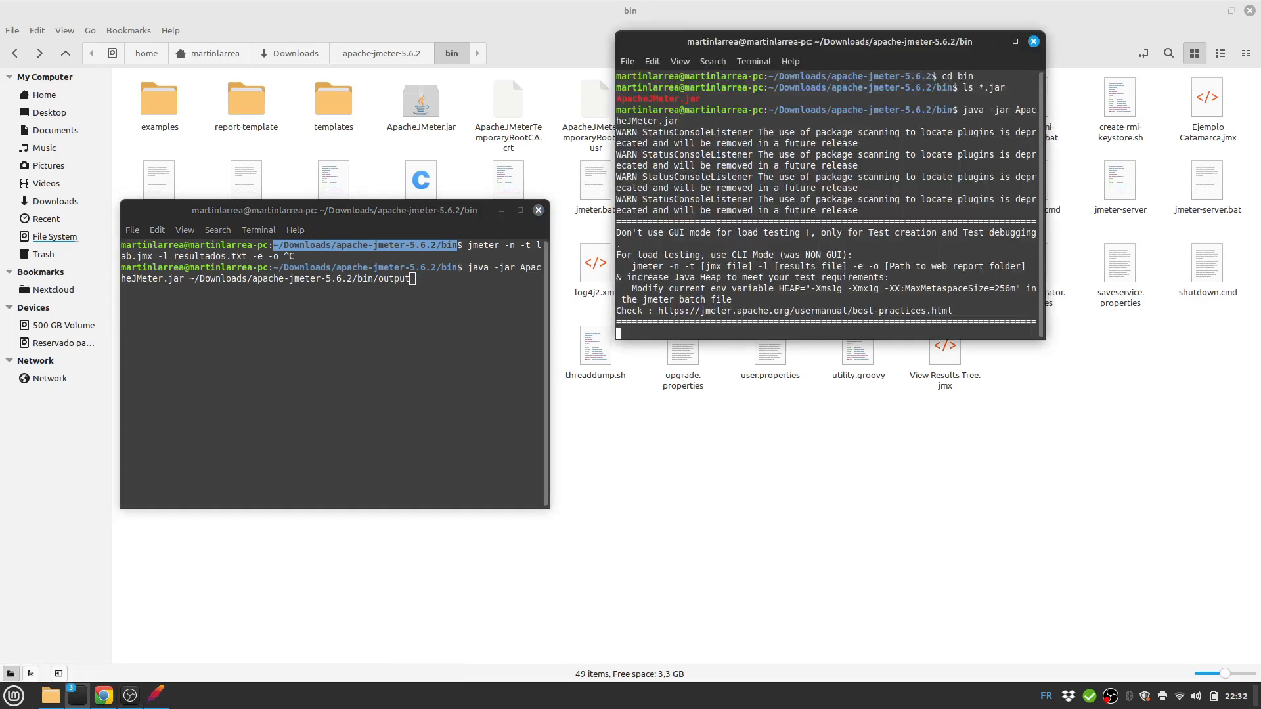
click(384, 631)
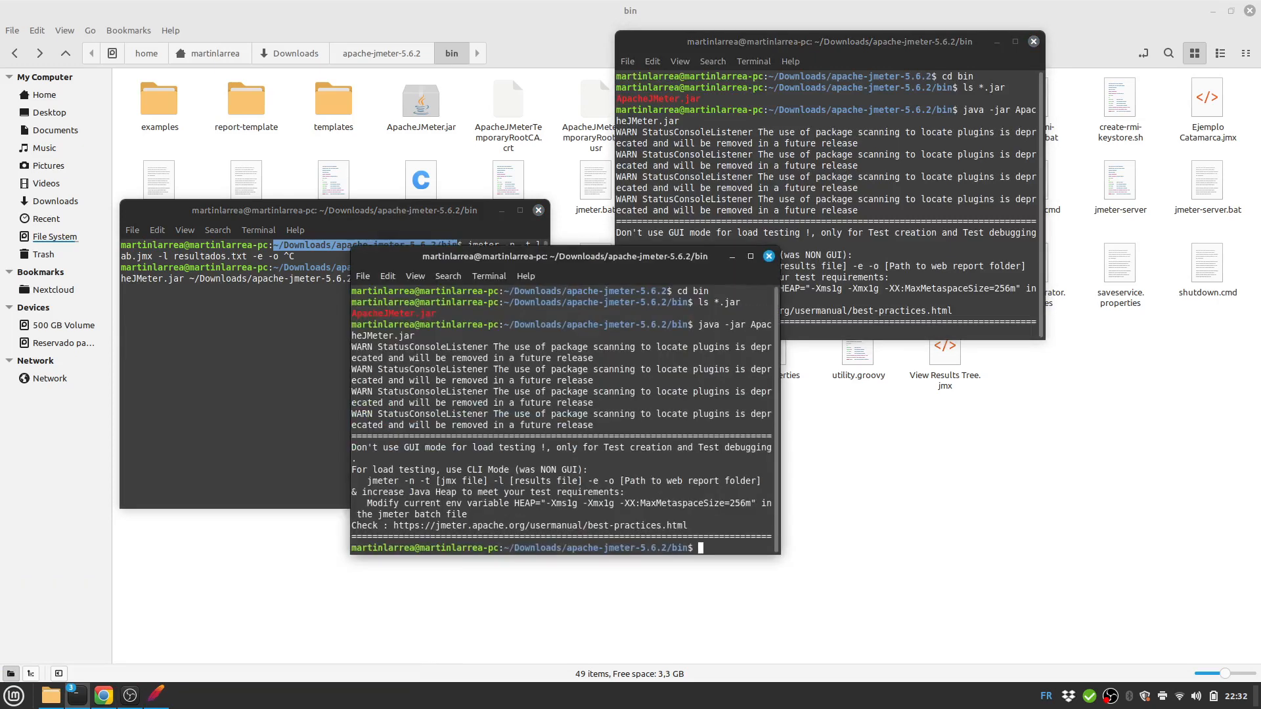
drag(565, 257, 415, 152)
drag(355, 165, 412, 131)
Close the terminal with the aborted command, clear the prompt, and centre the remaining terminal.
mouse_move(77, 695)
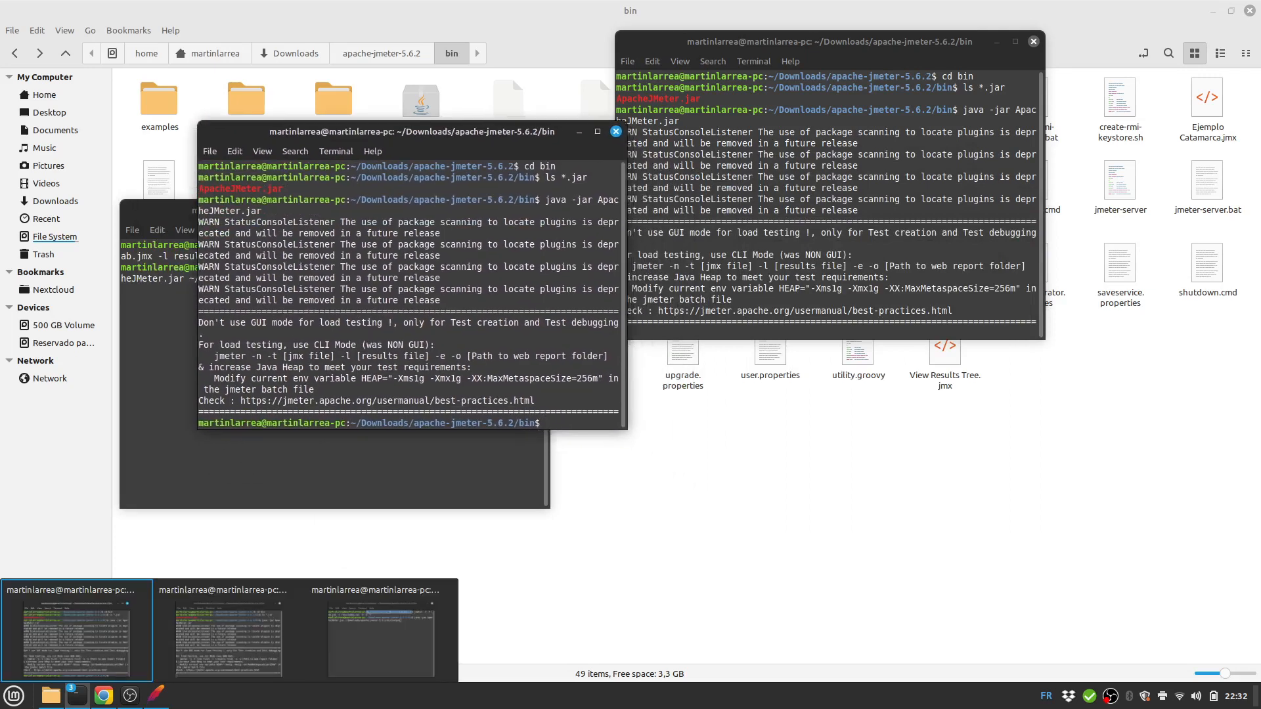
click(382, 632)
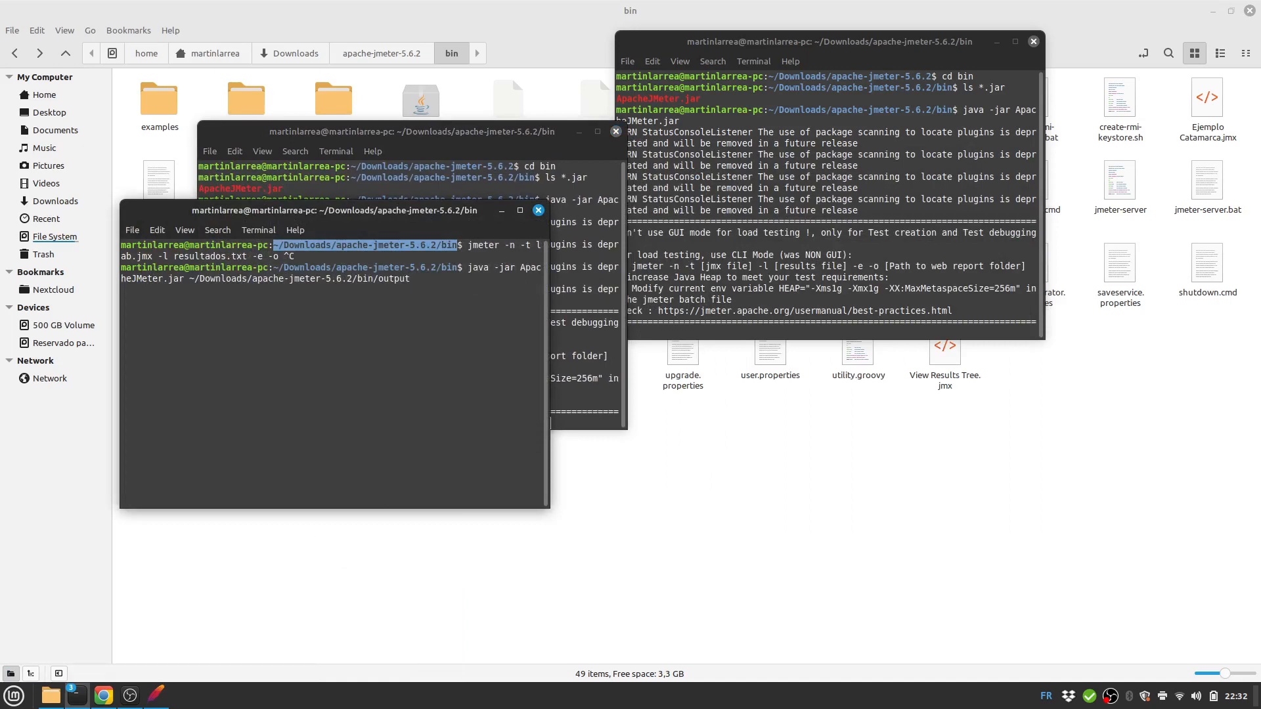
key(alt+F4)
key(Up)
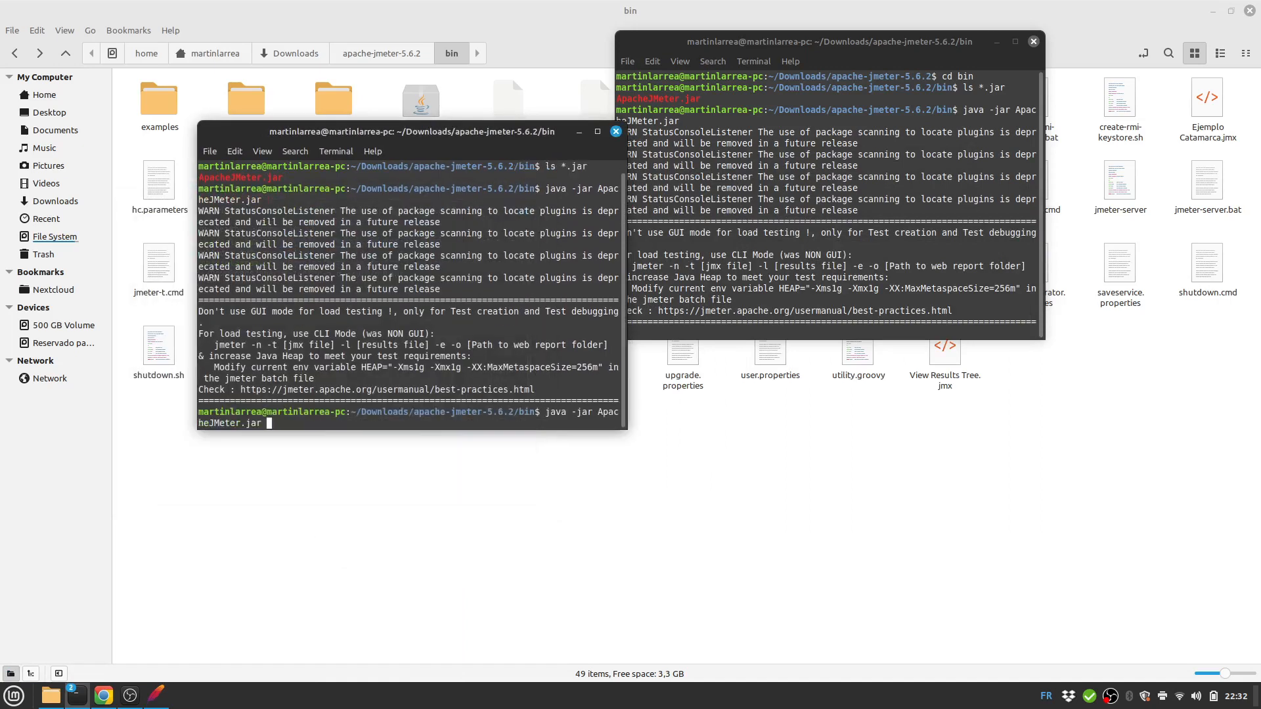
key(Down)
drag(412, 131, 730, 182)
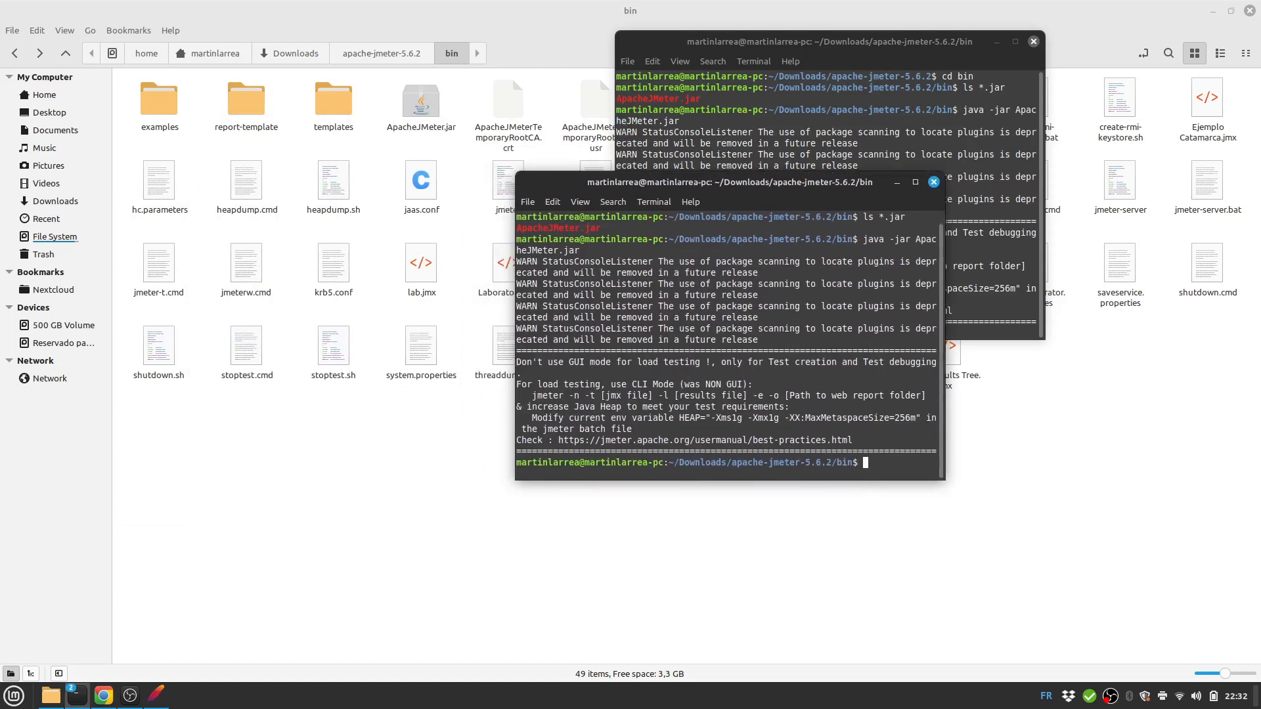
Run 'jmeter -n -t lab.jmx -l resultados.txt -e -o <bin path>/output', which fails: jmeter not found.
text(jmete -n)
key(BackSpace)
key(BackSpace)
key(BackSpace)
text(r -n -t lab.jmx -l resultados.txt -e -o)
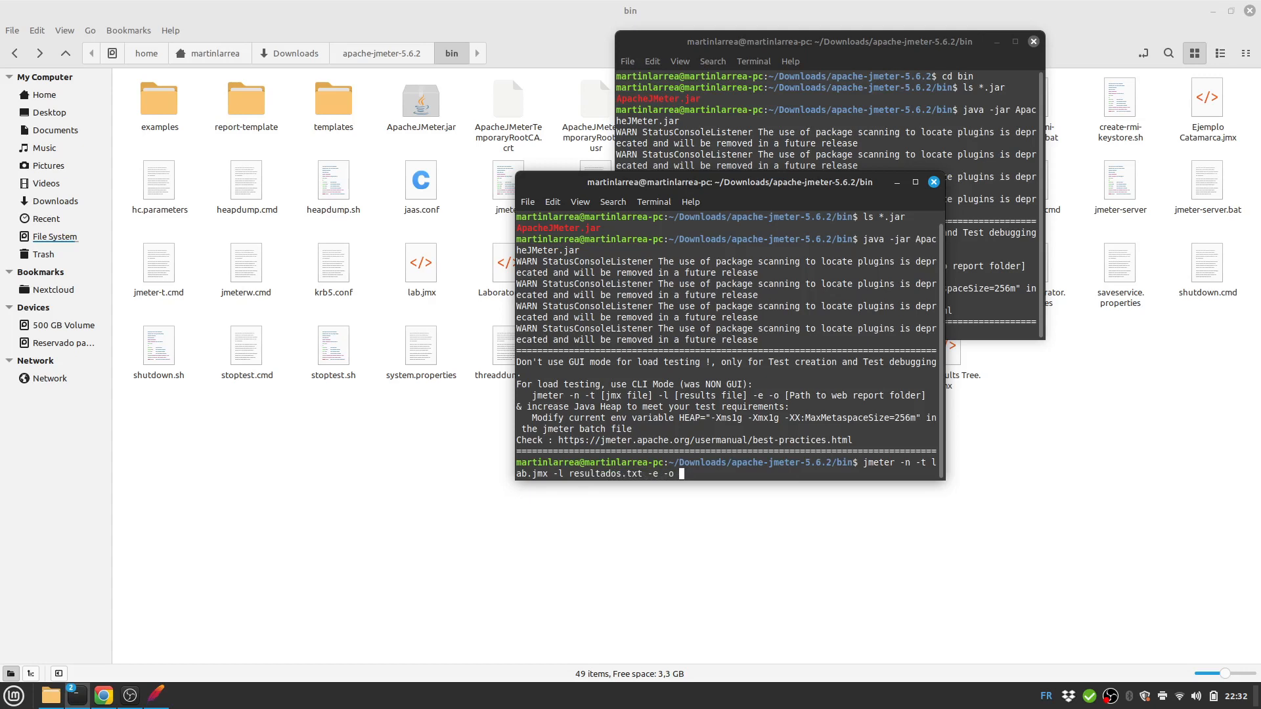
key(ctrl+shift+v)
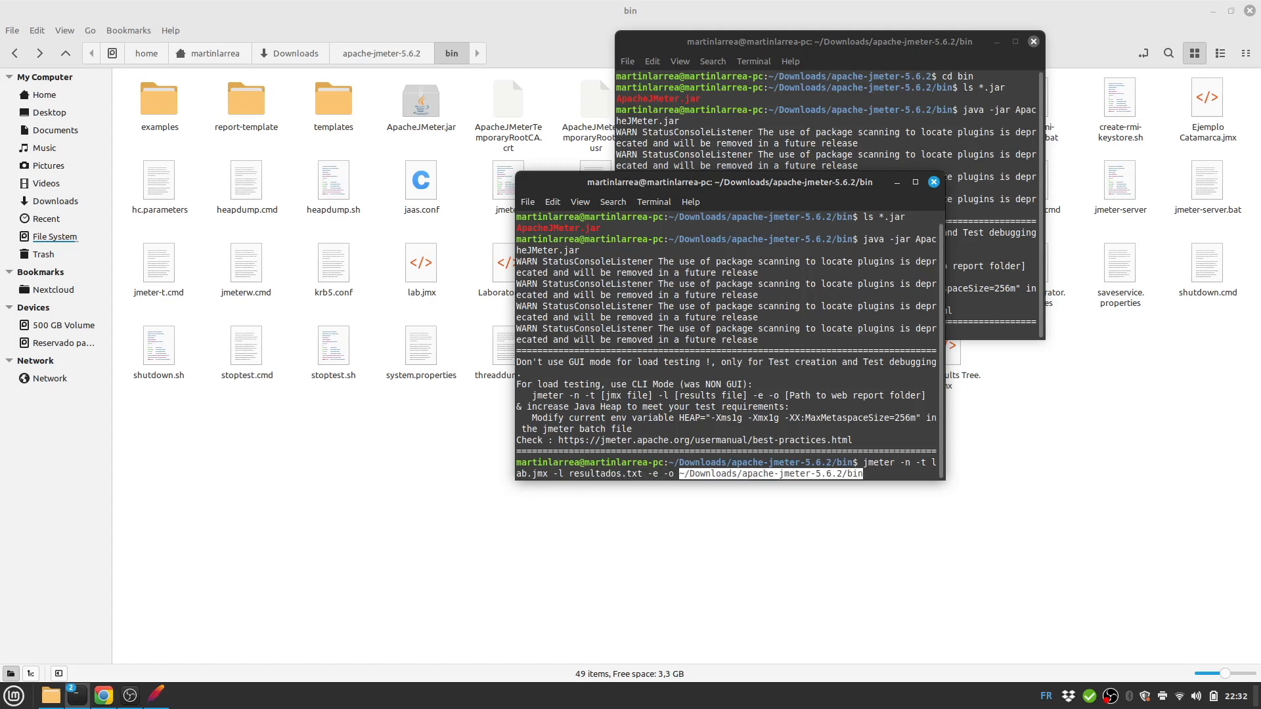
text(/o)
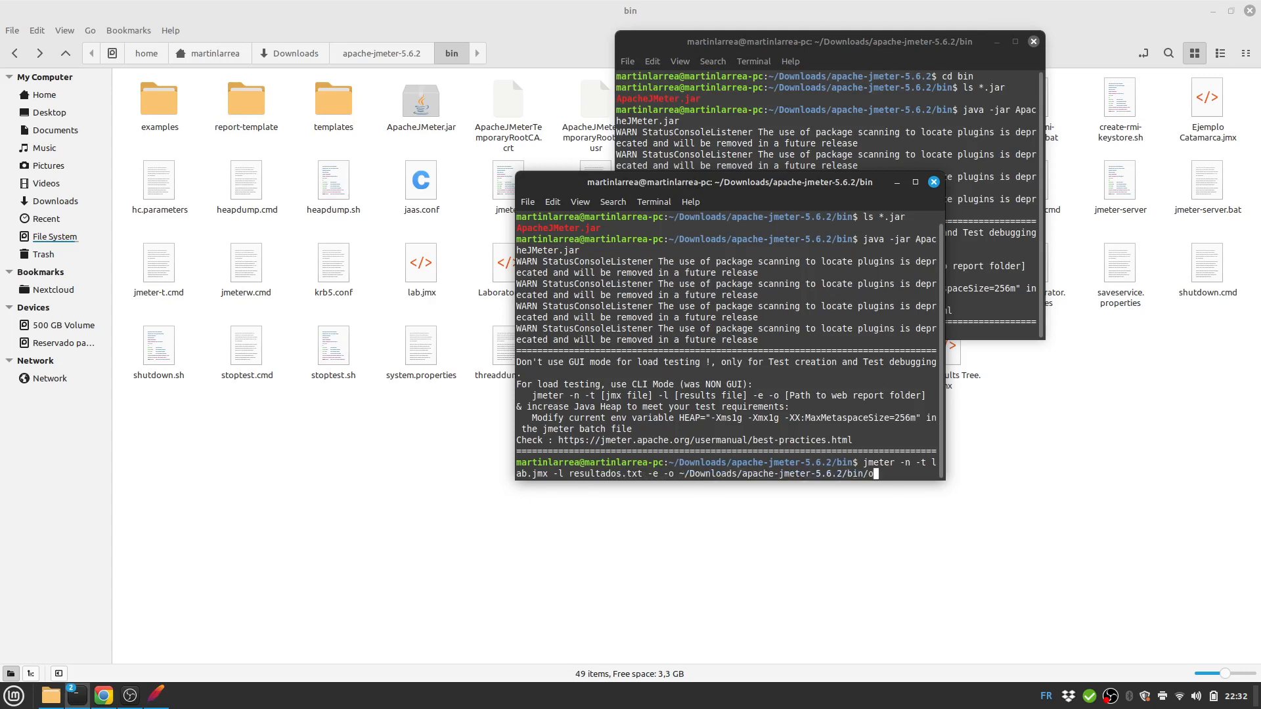
text(utput)
key(Return)
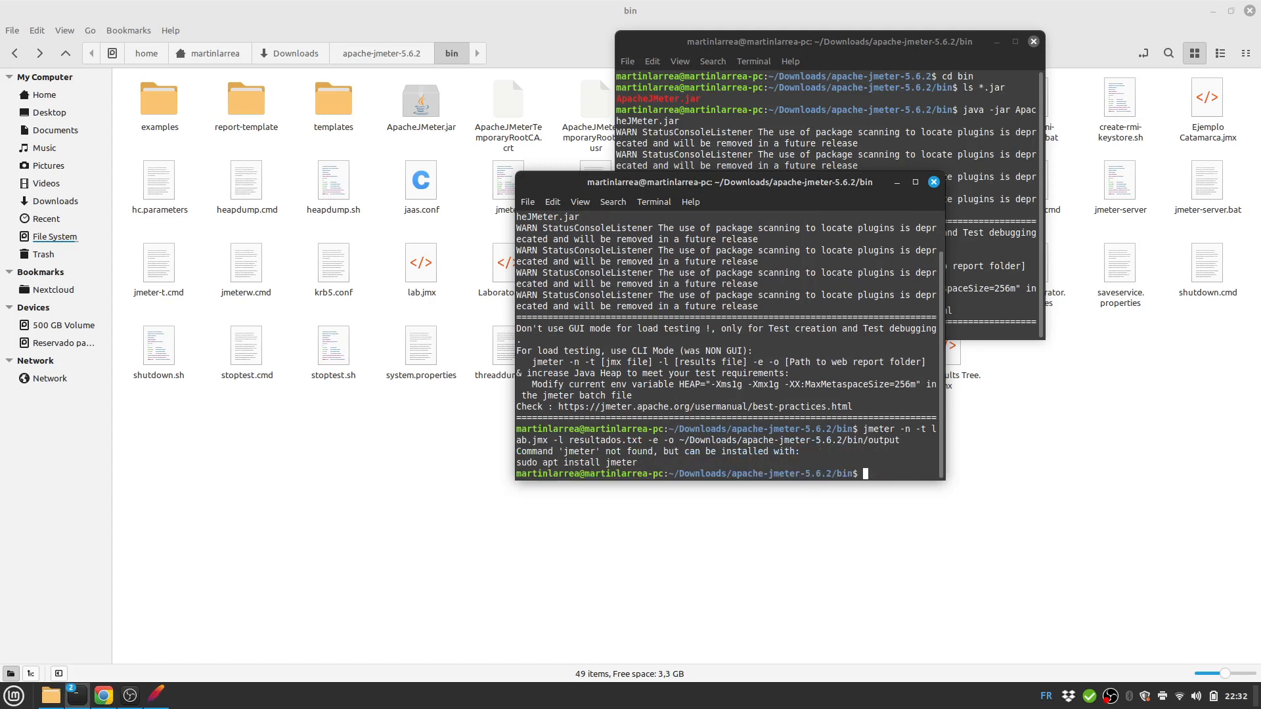
List the bin folder's files with ls and rerun the jmeter command unchanged.
text(ls)
key(Return)
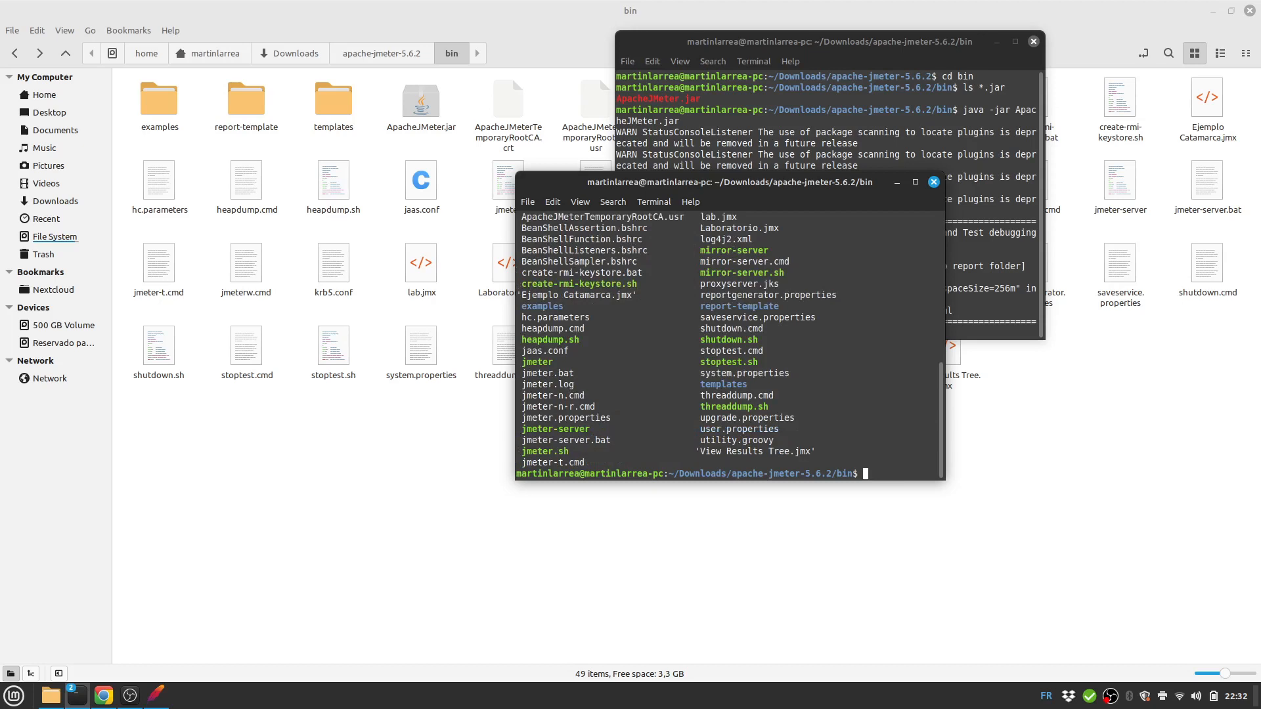
key(Up)
key(Up)
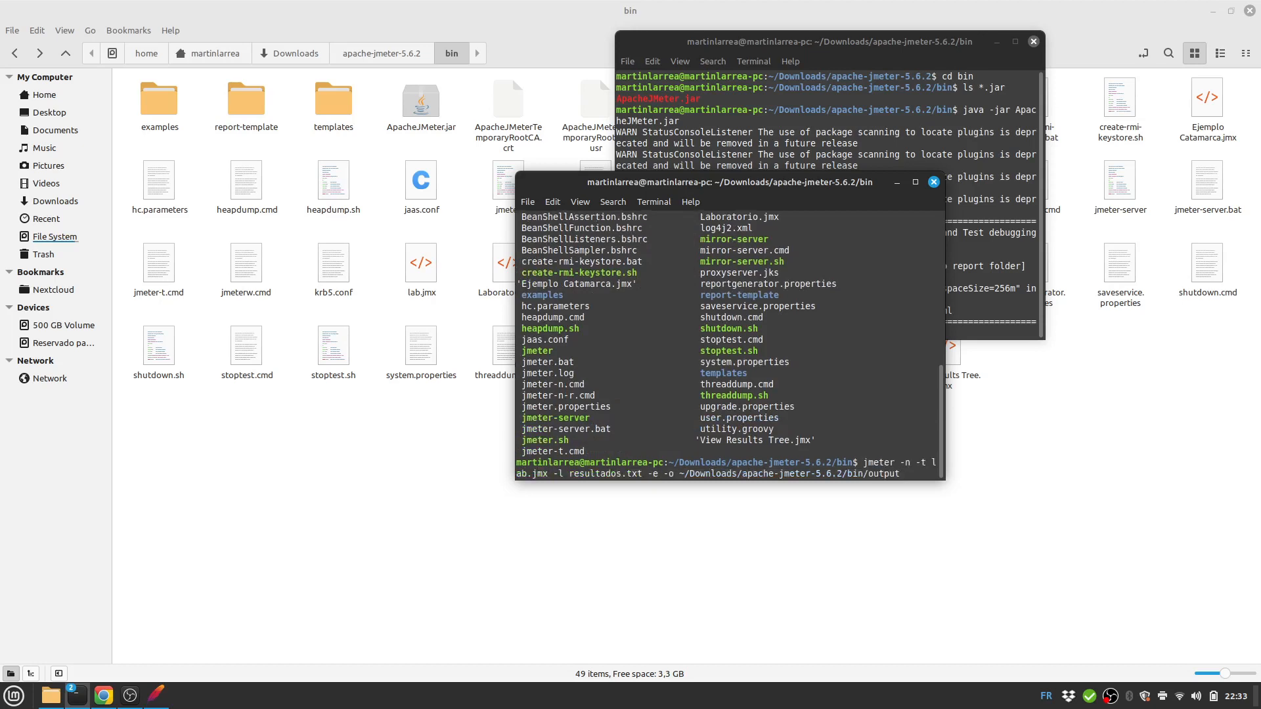
key(Return)
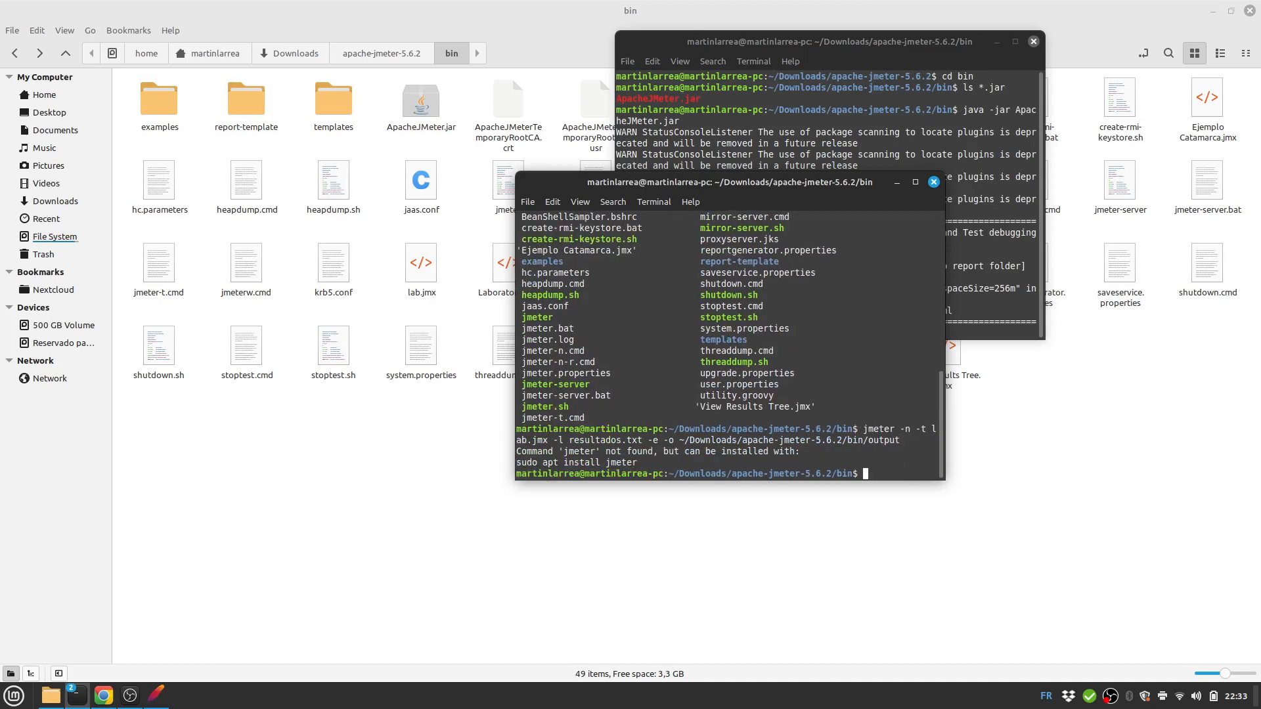
Edit the recalled command to start with '/.jmeter' and run it.
key(Up)
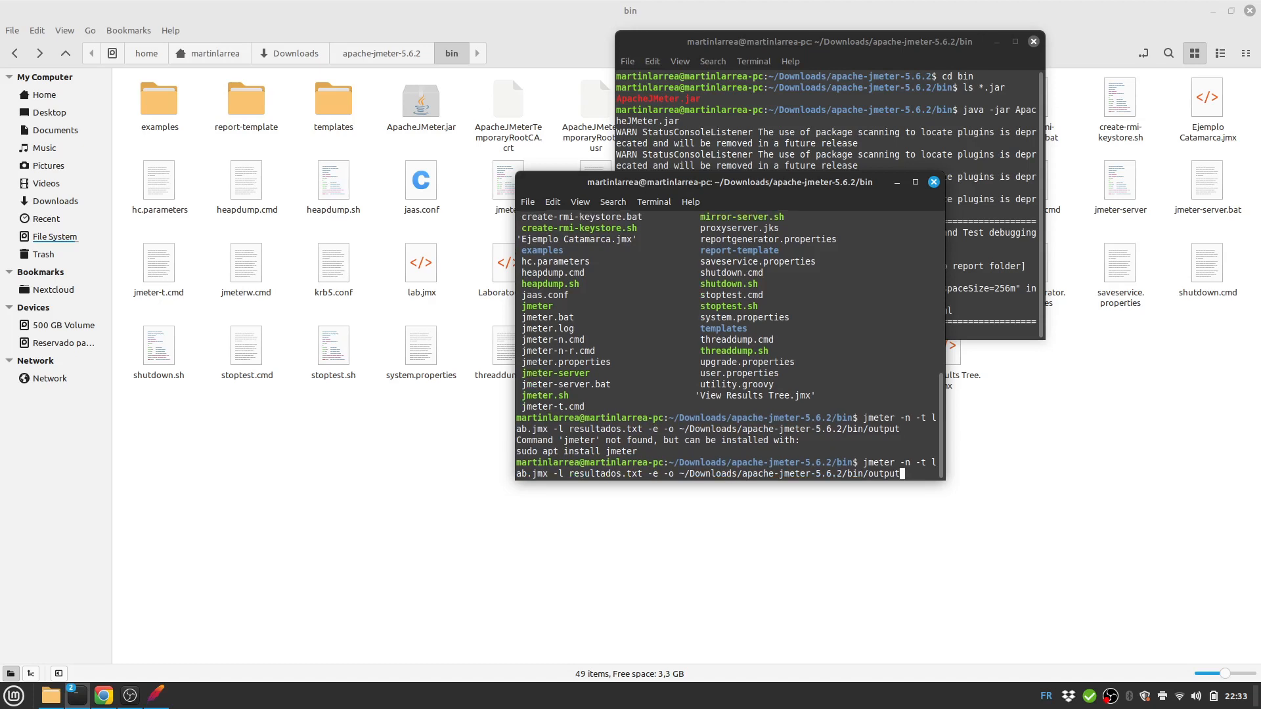
key(Left)
key(Left)
key(Left)
key(Left)
key(Left)
key(Left)
key(Left)
key(Left)
key(Left)
key(Left)
key(Left)
key(Left)
key(Left)
key(Left)
key(Left)
key(Left)
key(Left)
key(Left)
key(Left)
key(Left)
key(Left)
key(Left)
key(Left)
key(Left)
key(Left)
key(Left)
key(Left)
key(Left)
key(Left)
key(Left)
key(Left)
key(Left)
key(Left)
key(Left)
key(Left)
key(Left)
key(Left)
key(Left)
key(Left)
key(Left)
text(./)
key(BackSpace)
key(BackSpace)
text(/.)
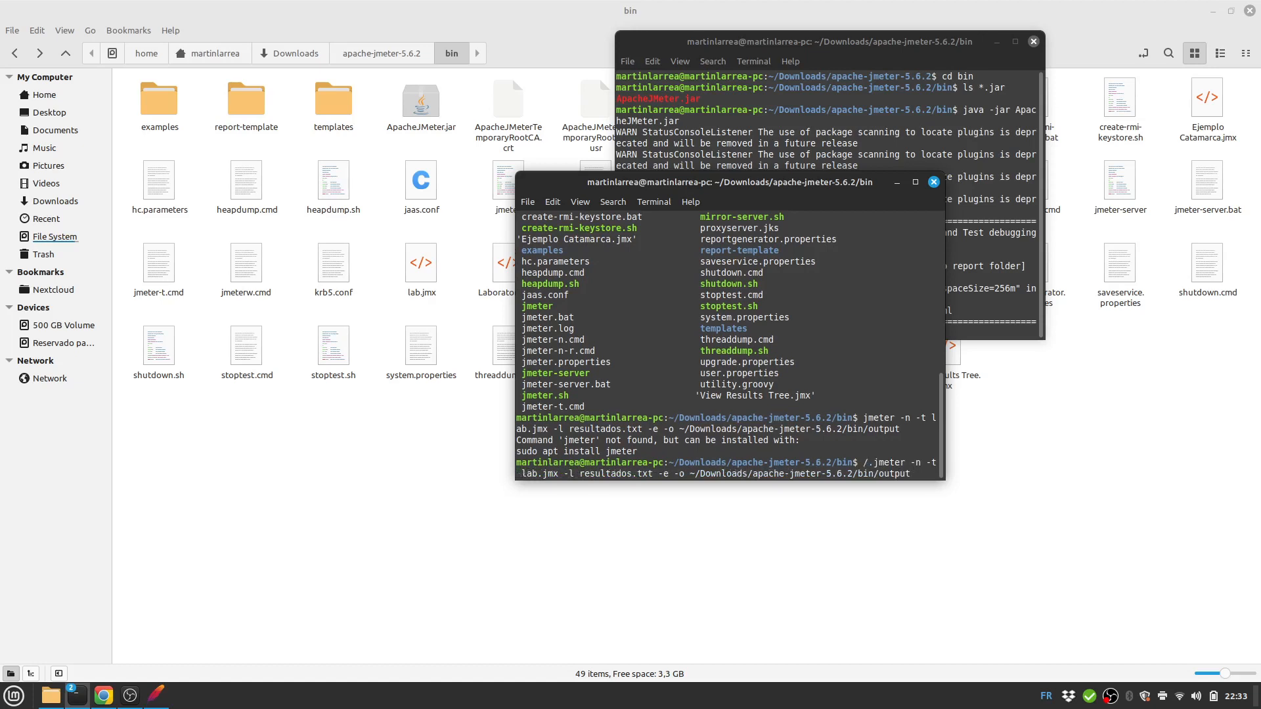
key(Return)
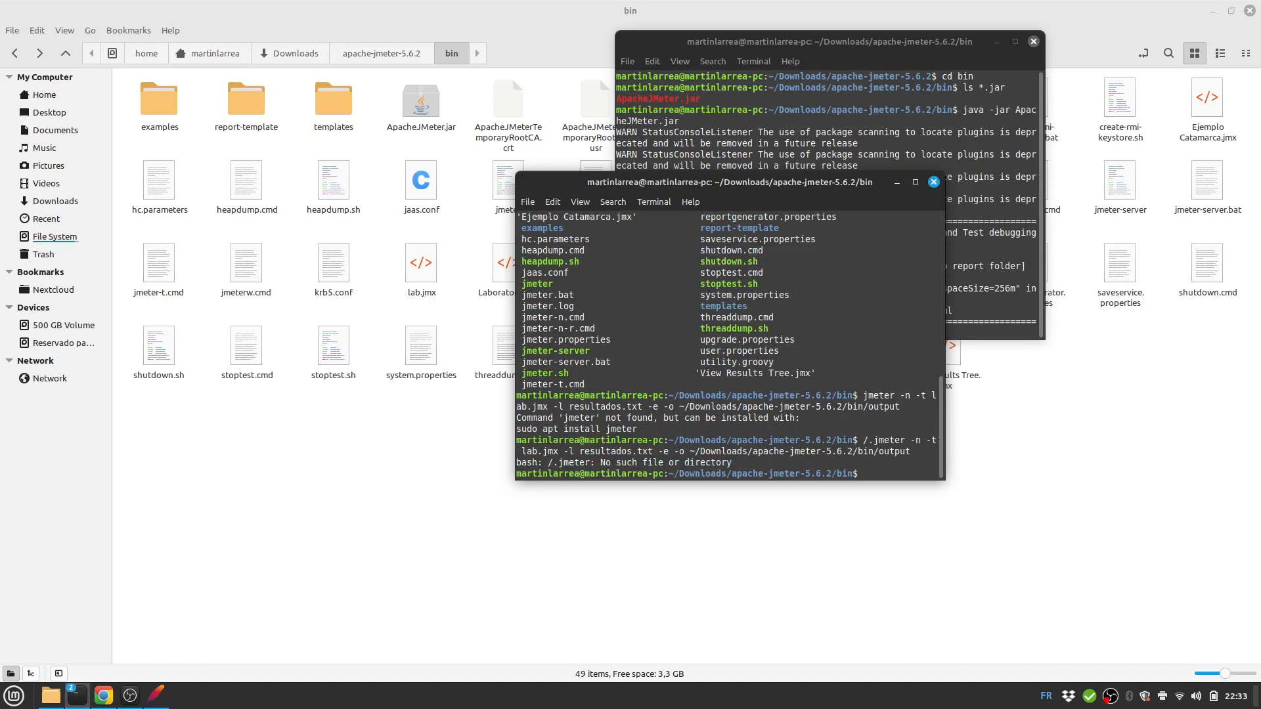
Correct the prefix to './jmeter' and run the lab.jmx test with the local script.
key(Up)
key(Left)
key(Left)
key(Left)
key(Left)
key(Left)
key(Left)
key(Left)
key(Left)
key(Left)
key(Left)
key(Left)
key(Left)
key(Left)
key(Left)
key(Left)
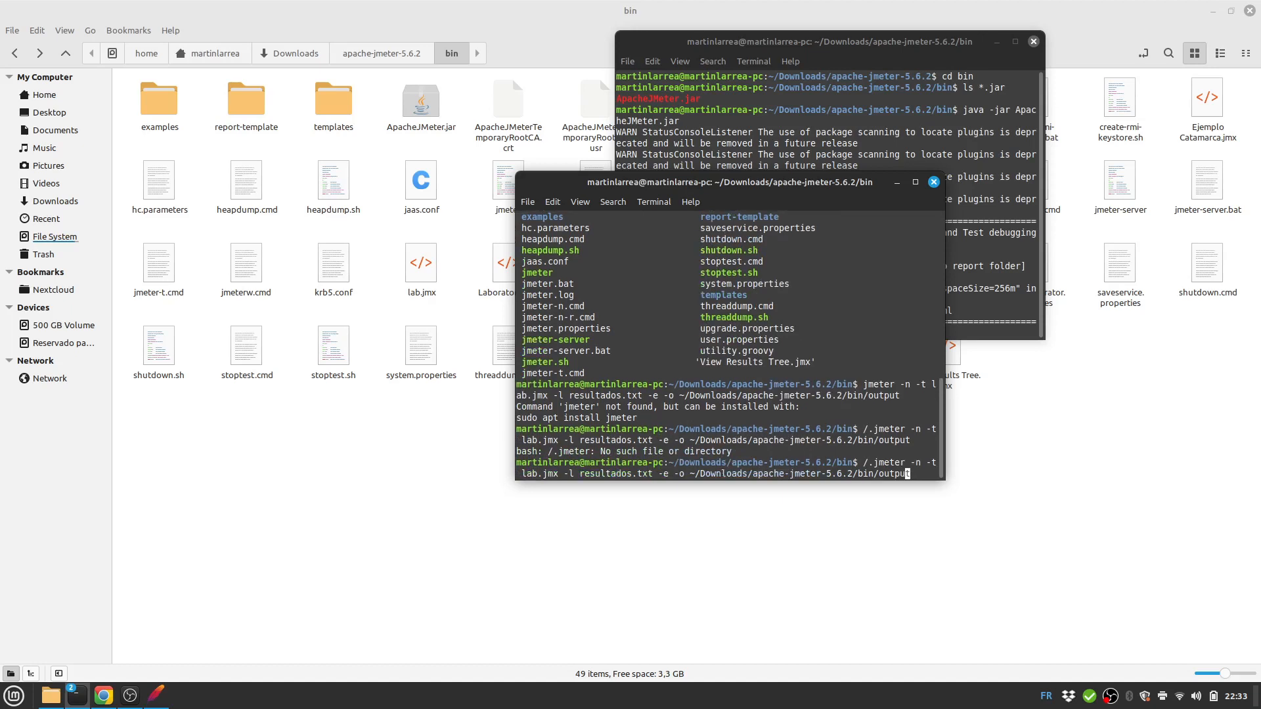
key(Left)
key(Left)
key(Left)
key(Left)
key(Left)
key(Left)
key(Left)
key(Left)
key(Left)
key(Left)
key(Left)
key(Left)
key(Left)
key(Left)
key(Left)
key(Left)
key(Left)
key(Left)
key(Left)
key(Left)
key(Left)
key(Left)
key(Left)
key(Left)
key(Left)
key(Left)
key(Left)
key(Left)
key(Left)
key(Right)
key(Right)
key(BackSpace)
key(Left)
text(.)
key(Right)
key(Return)
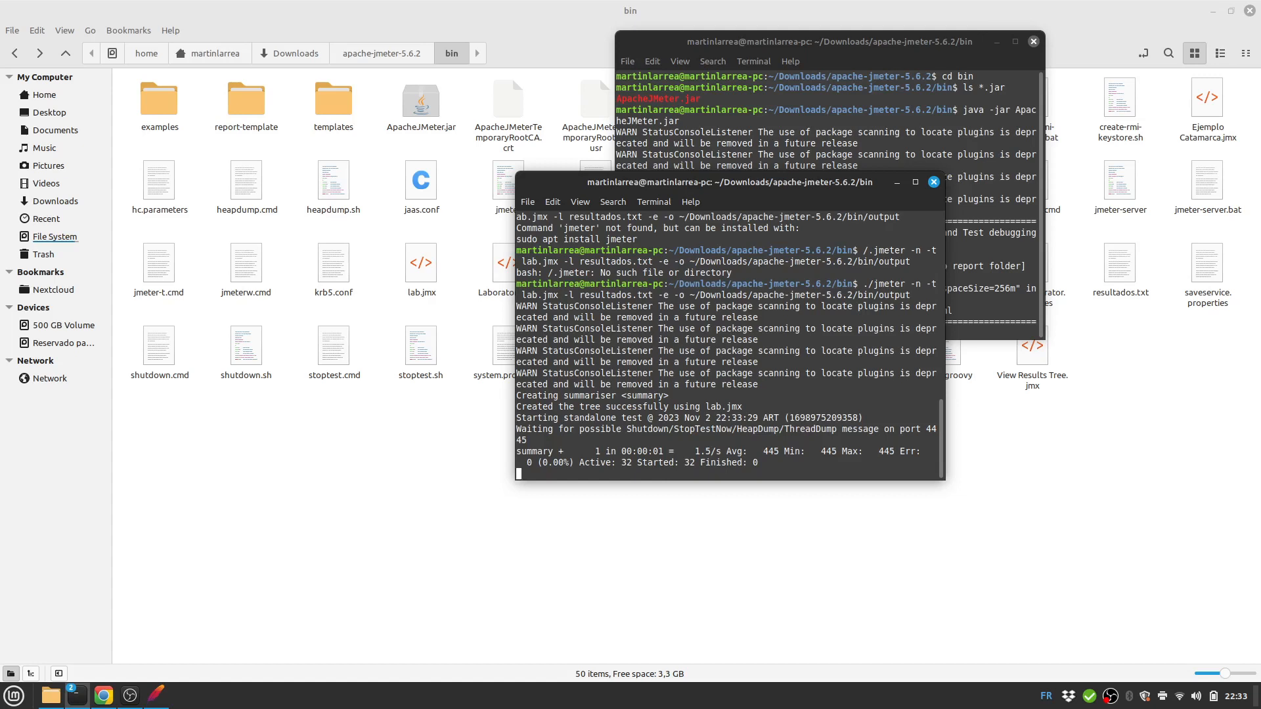
While the test finishes, minimize the older terminal, resize the running one, and open the output folder.
drag(730, 183, 866, 269)
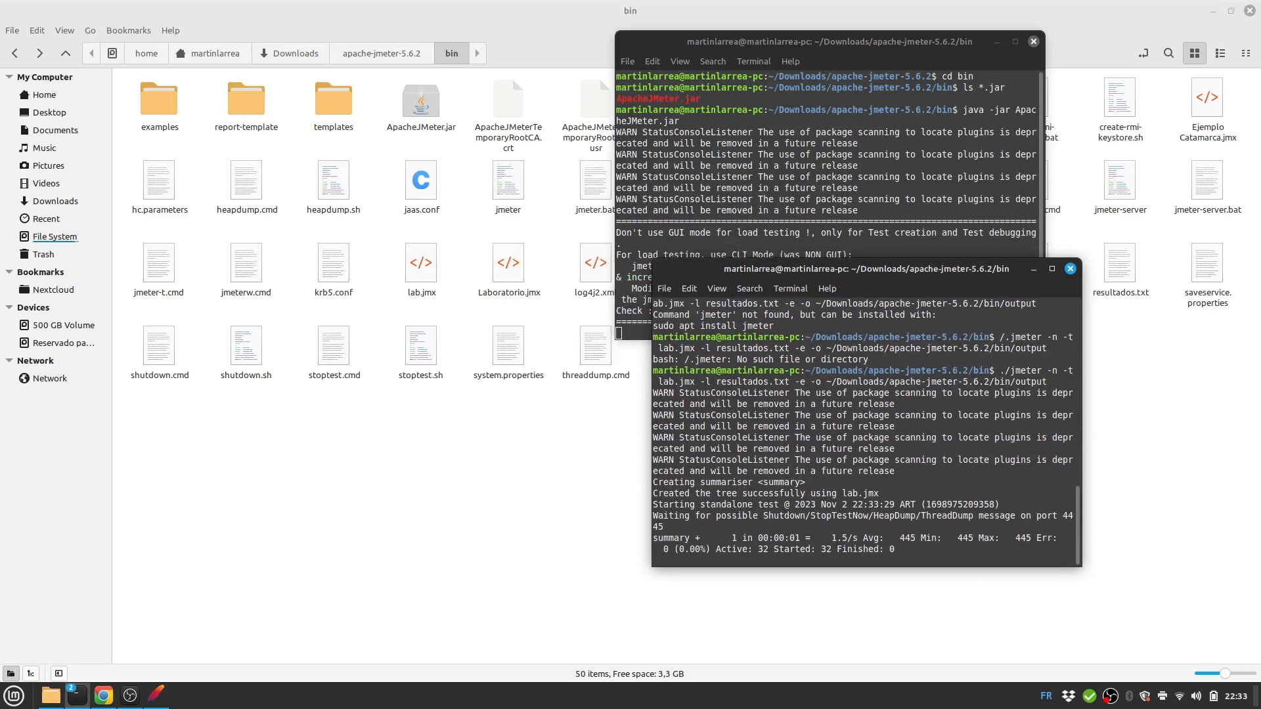
click(997, 41)
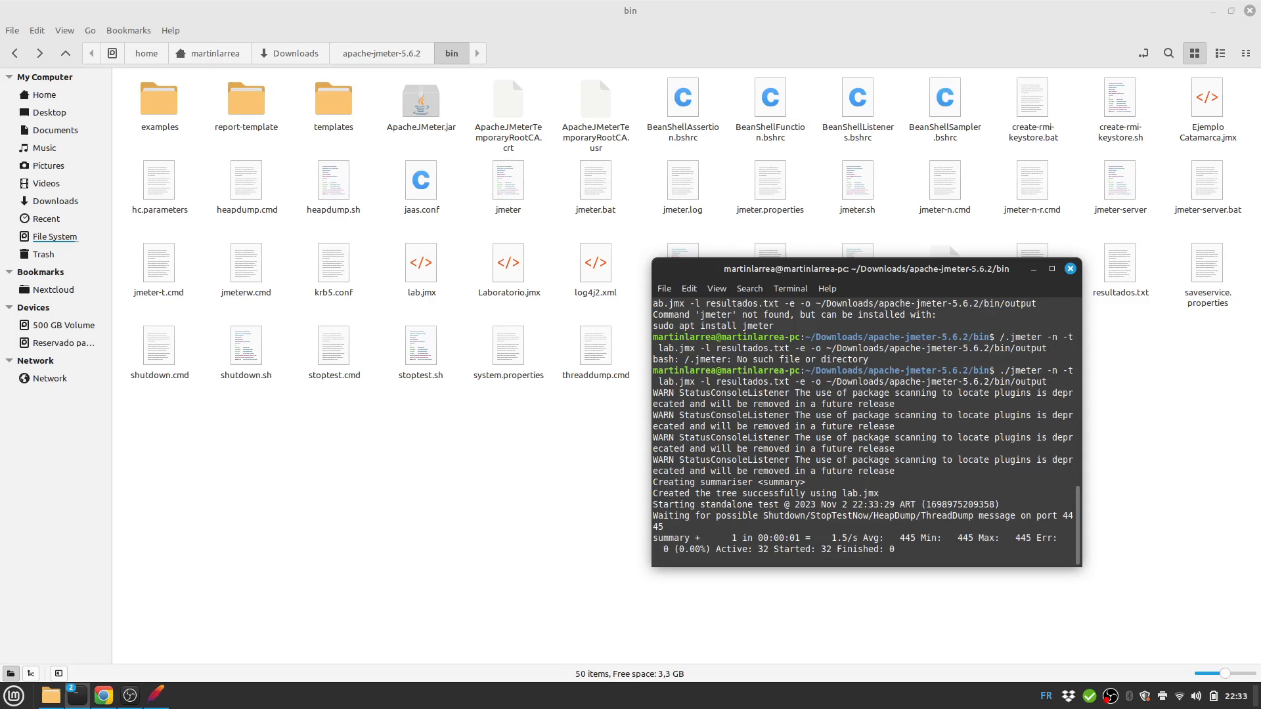
drag(651, 566, 305, 564)
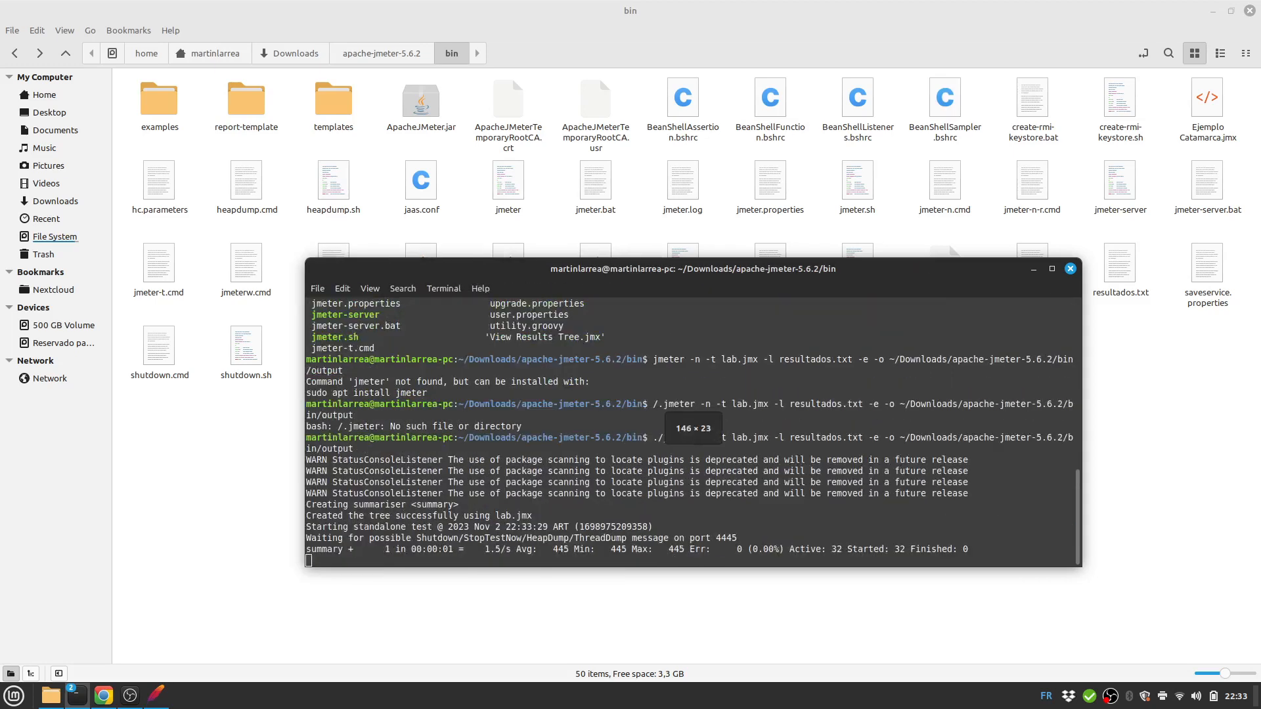
drag(305, 259, 306, 370)
drag(459, 381, 491, 443)
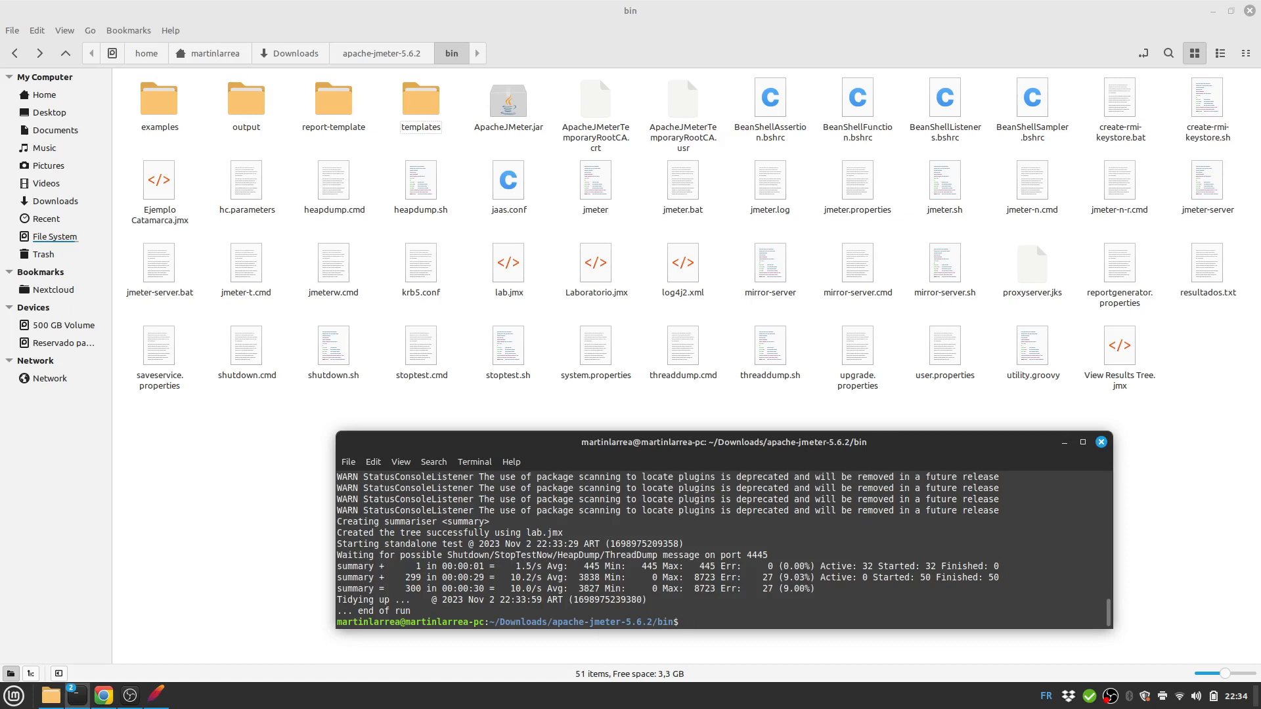
double_click(247, 100)
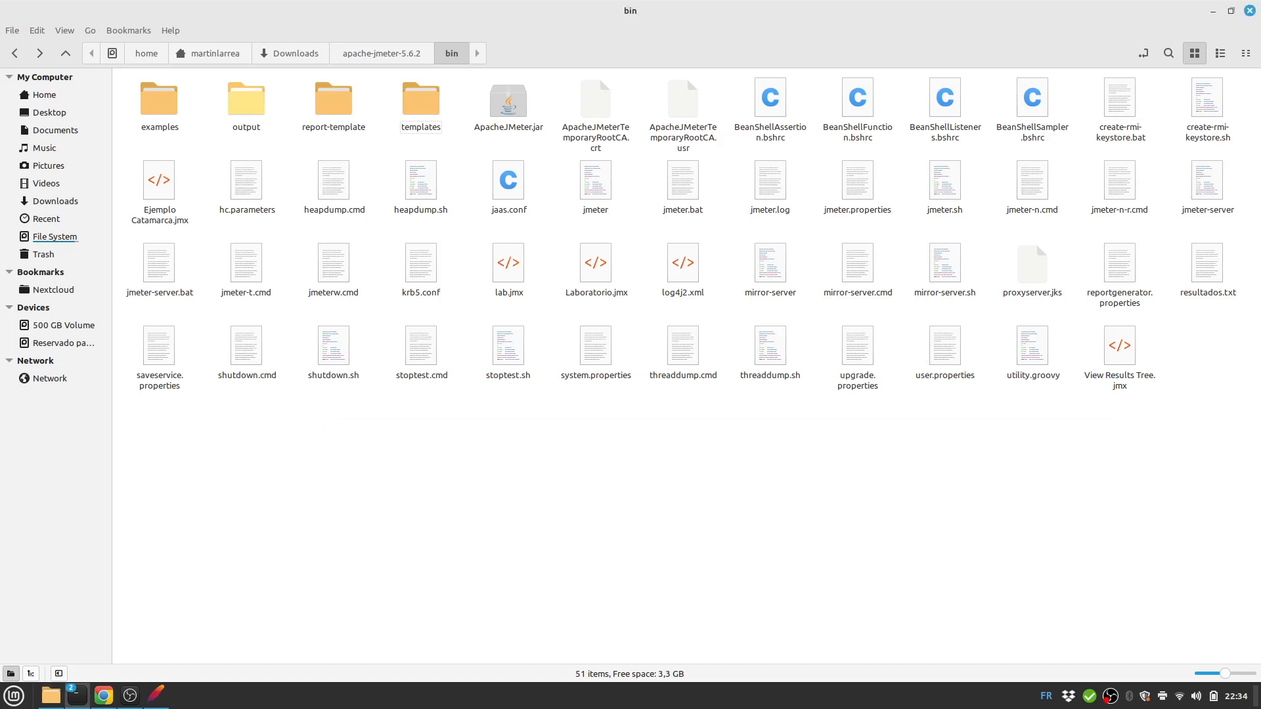
Open the output folder's index.html report in the browser.
click(334, 98)
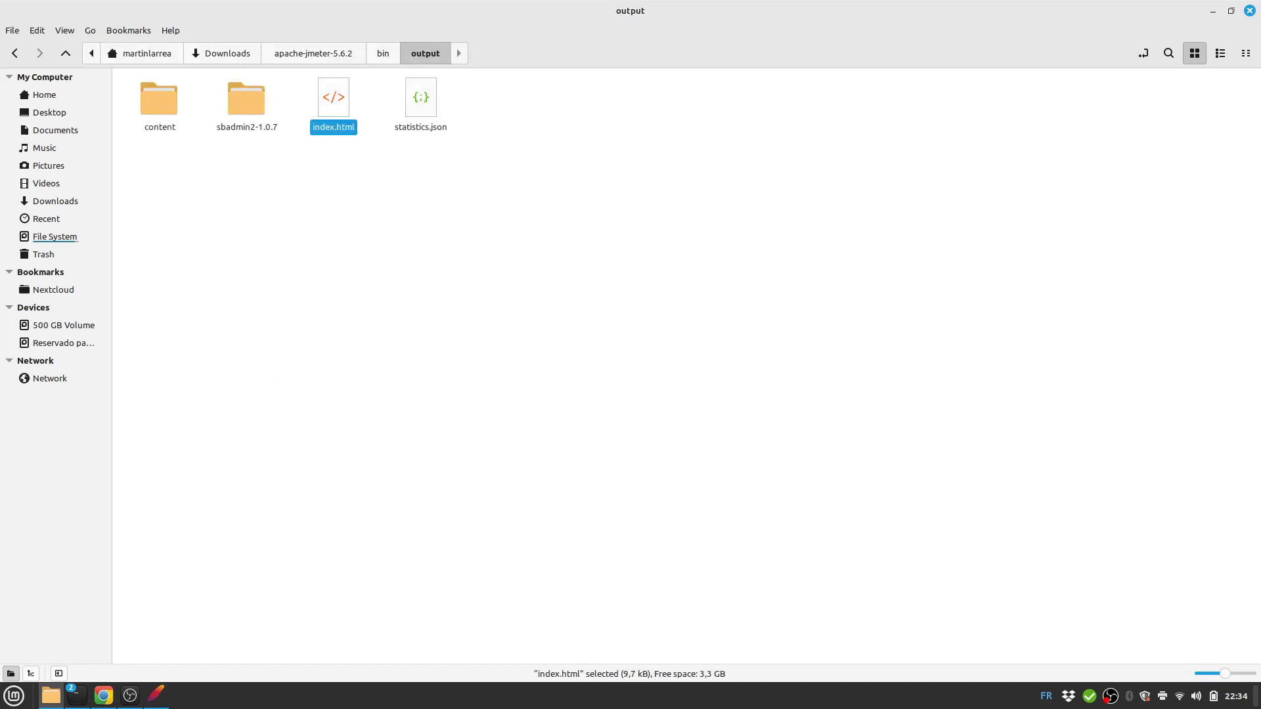
key(Return)
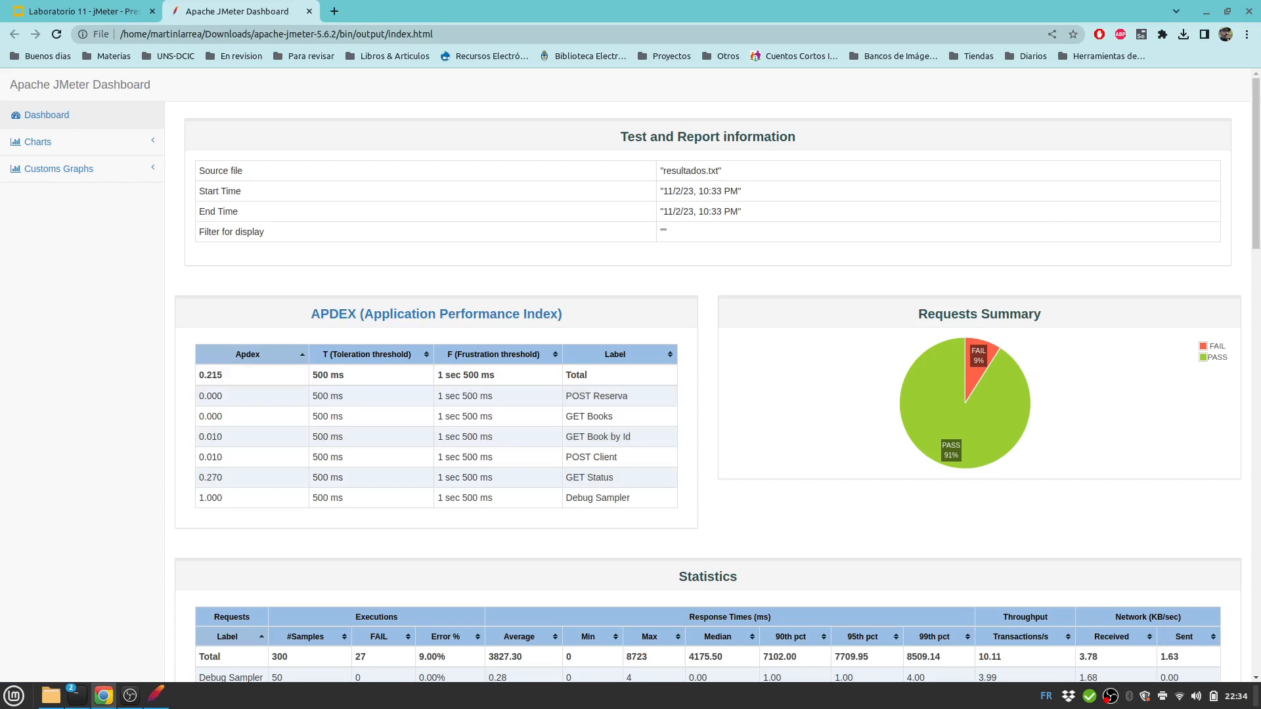
Scroll through the dashboard's statistics and errors tables.
scroll(708, 417, down, 6)
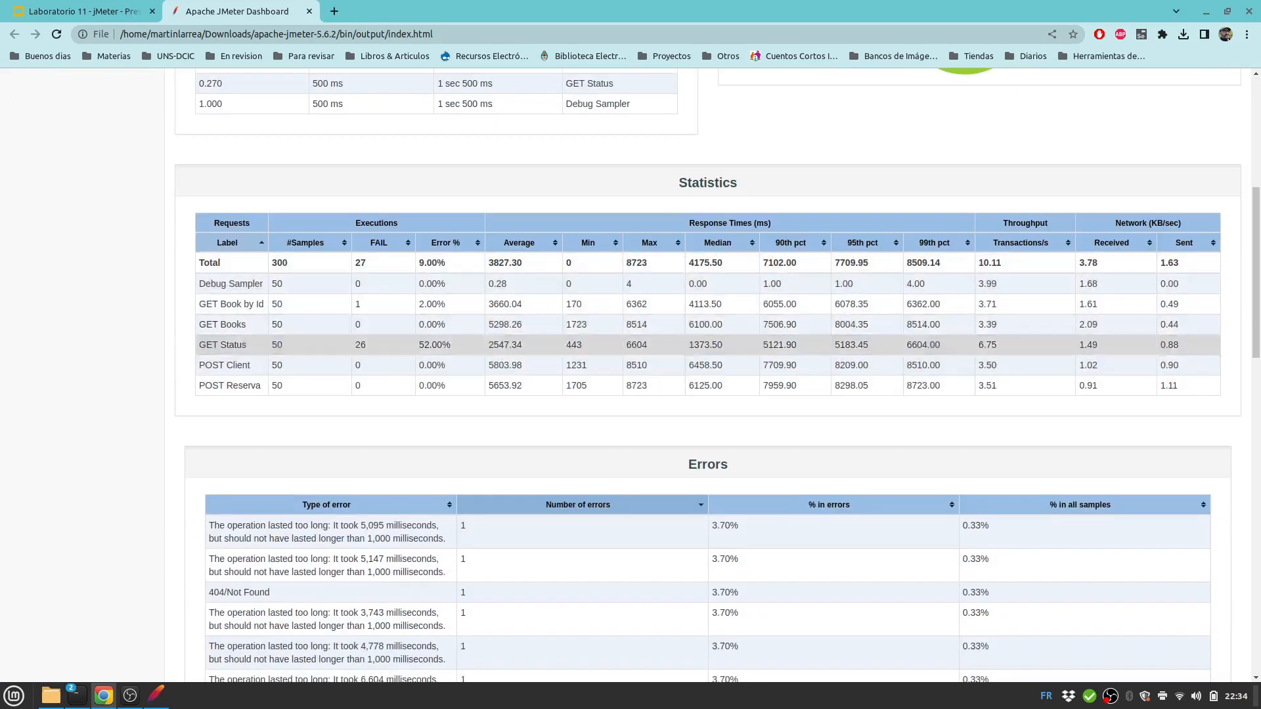
scroll(708, 360, down, 12)
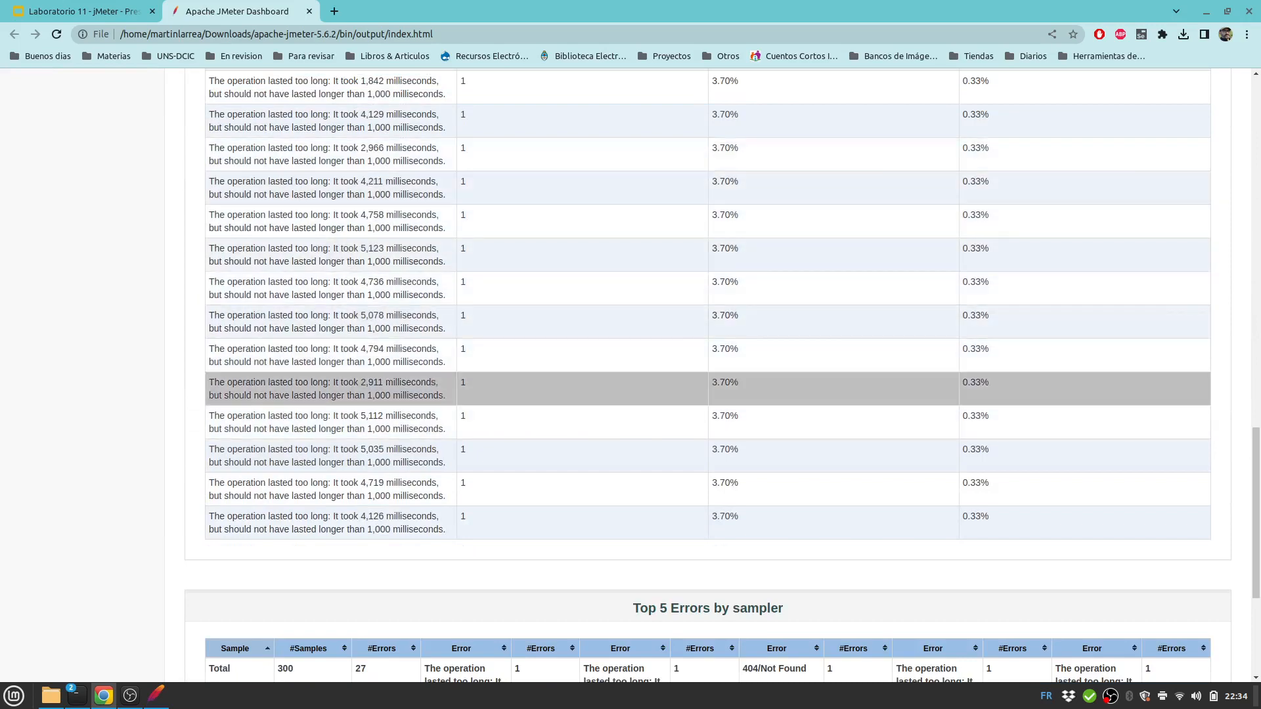
scroll(708, 387, down, 4)
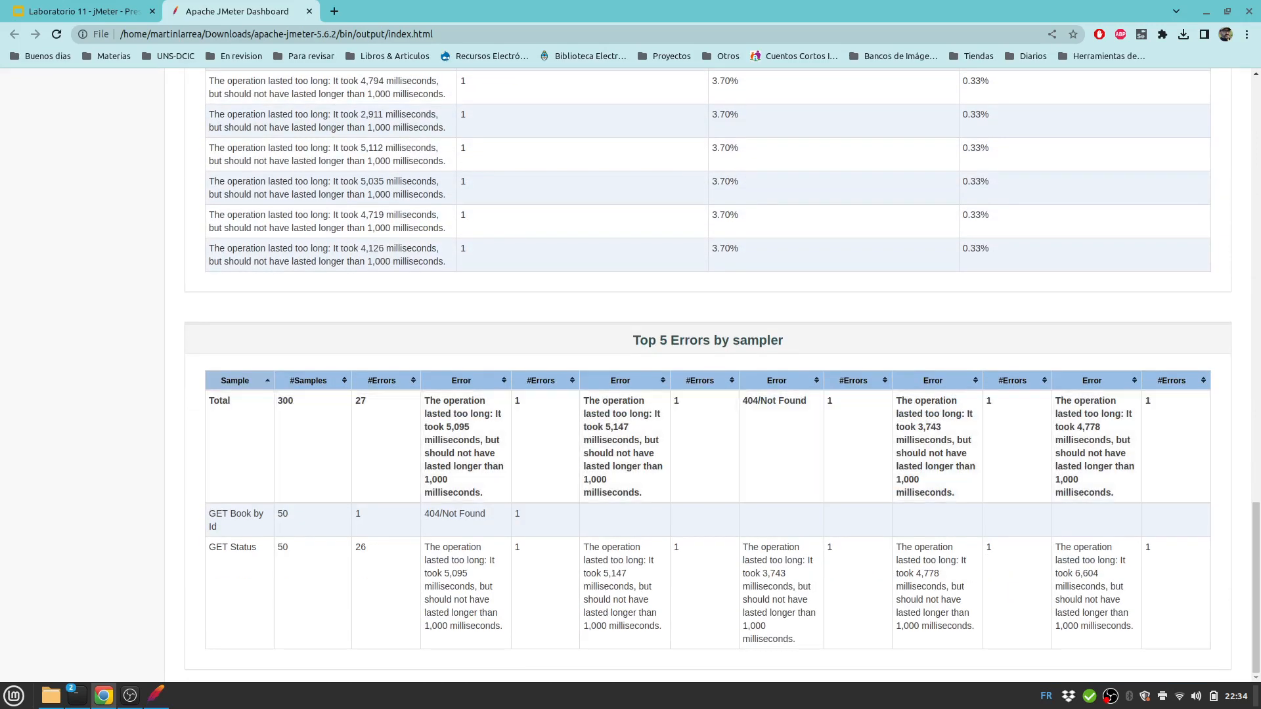
scroll(708, 374, up, 20)
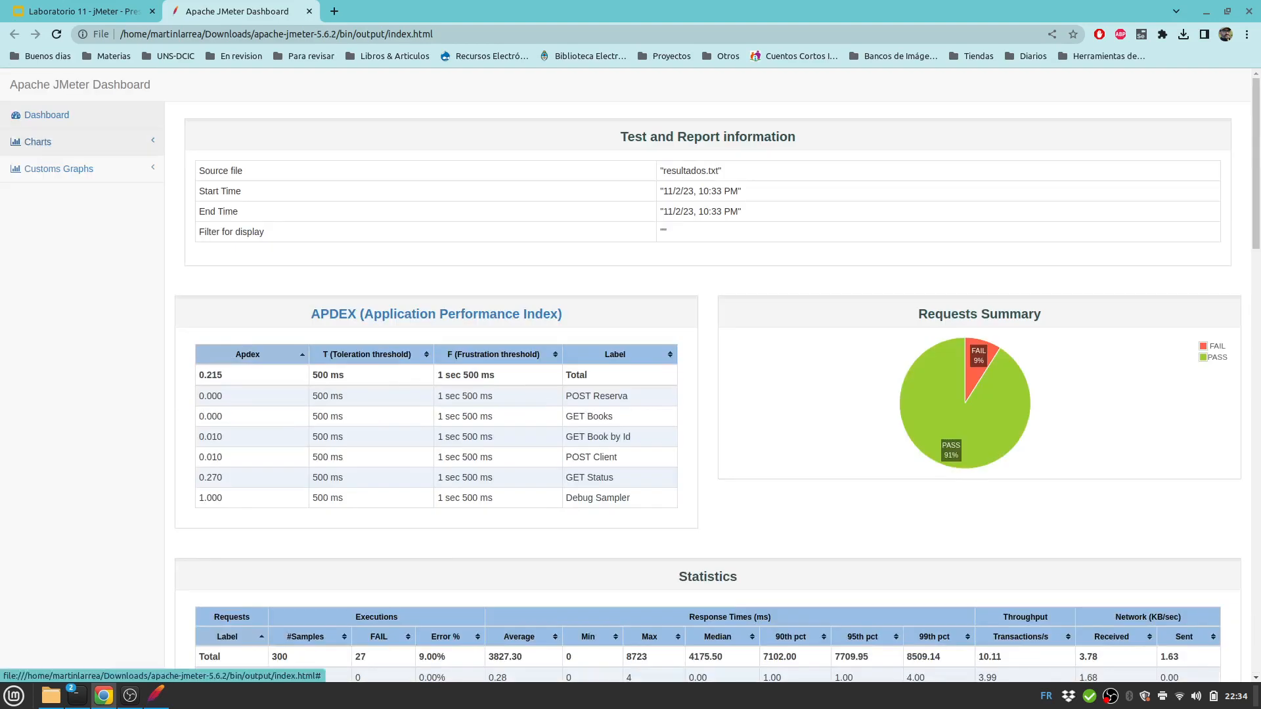
Show the Response Times Over Time chart, then expand Grupo de Usuarios in JMeter.
click(38, 142)
click(45, 168)
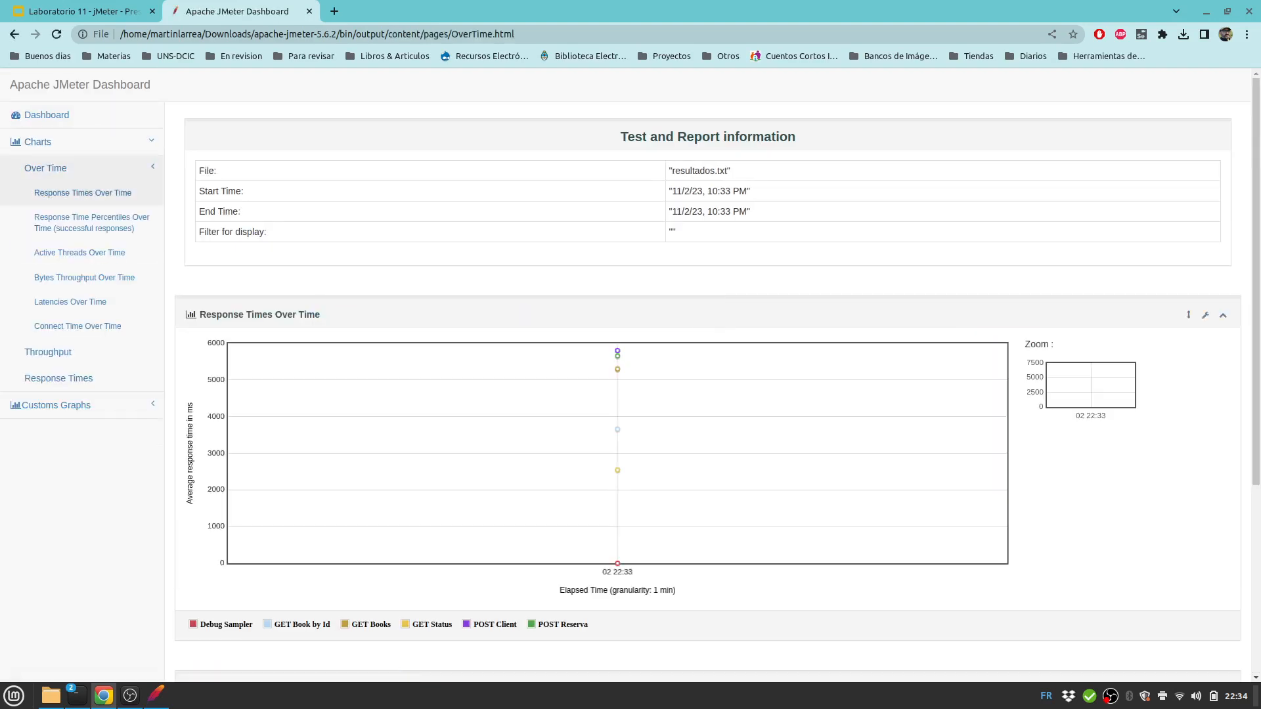
click(72, 194)
click(73, 194)
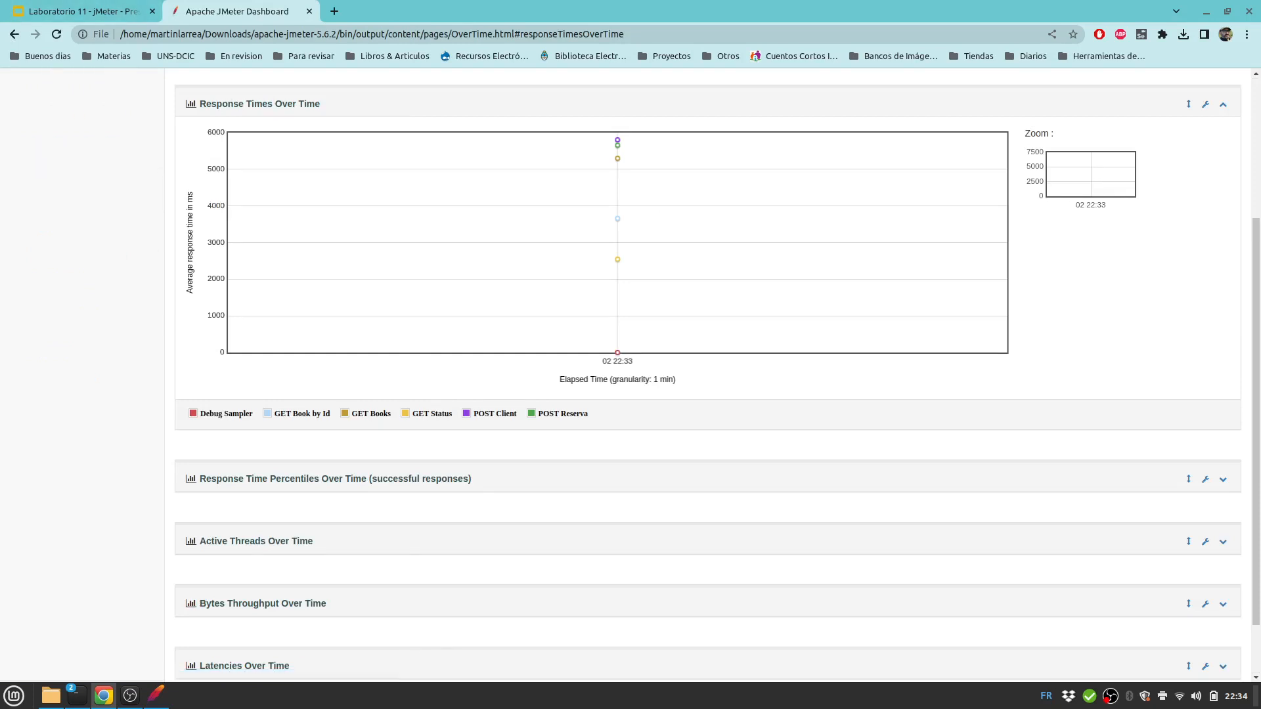
click(155, 695)
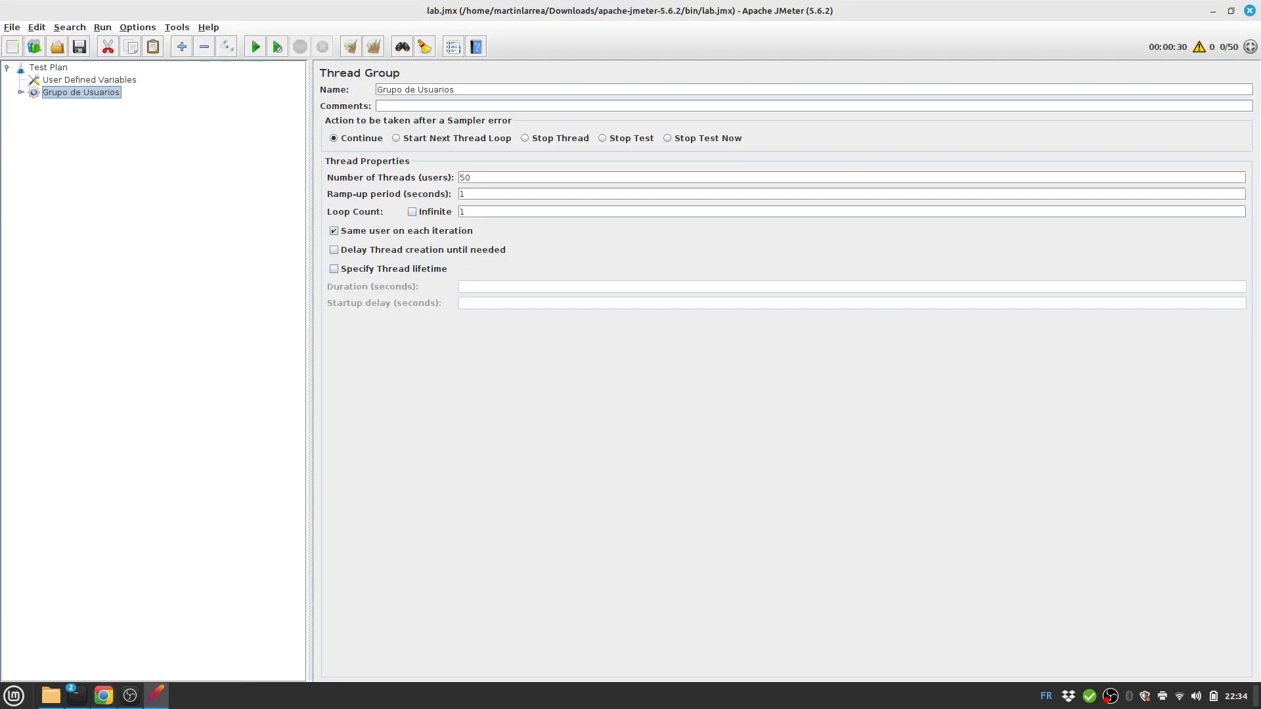
click(21, 93)
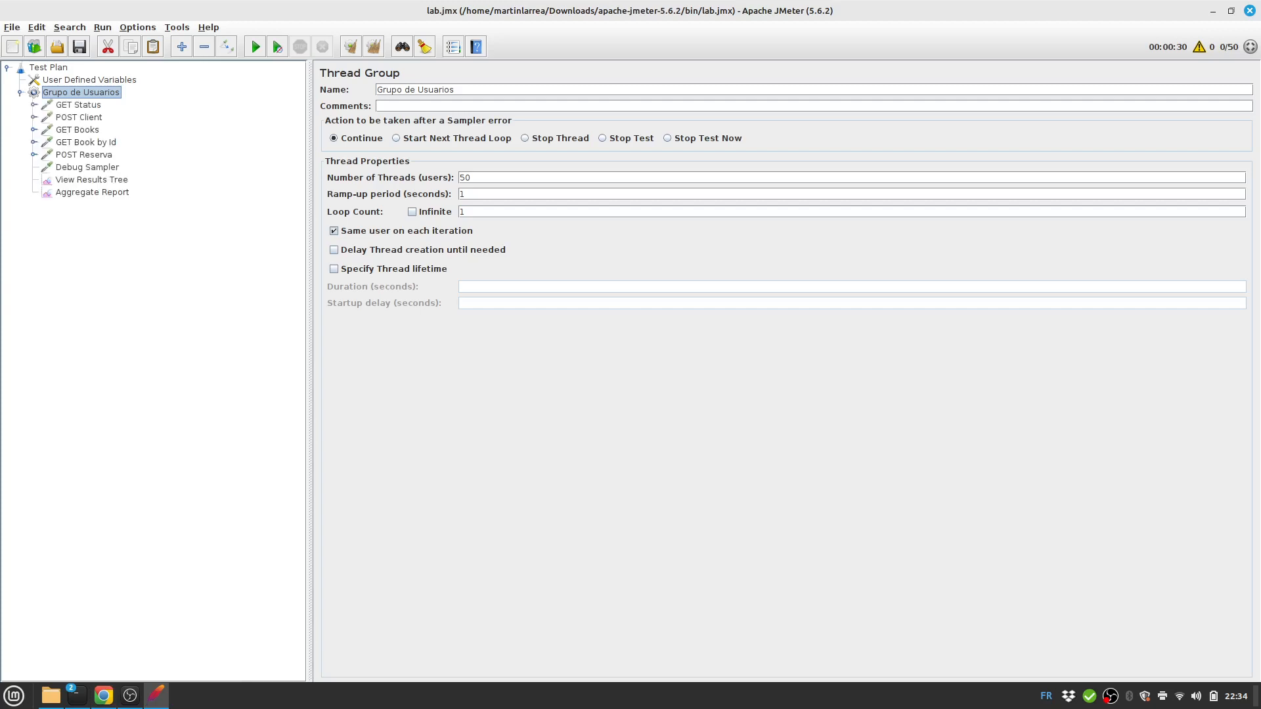